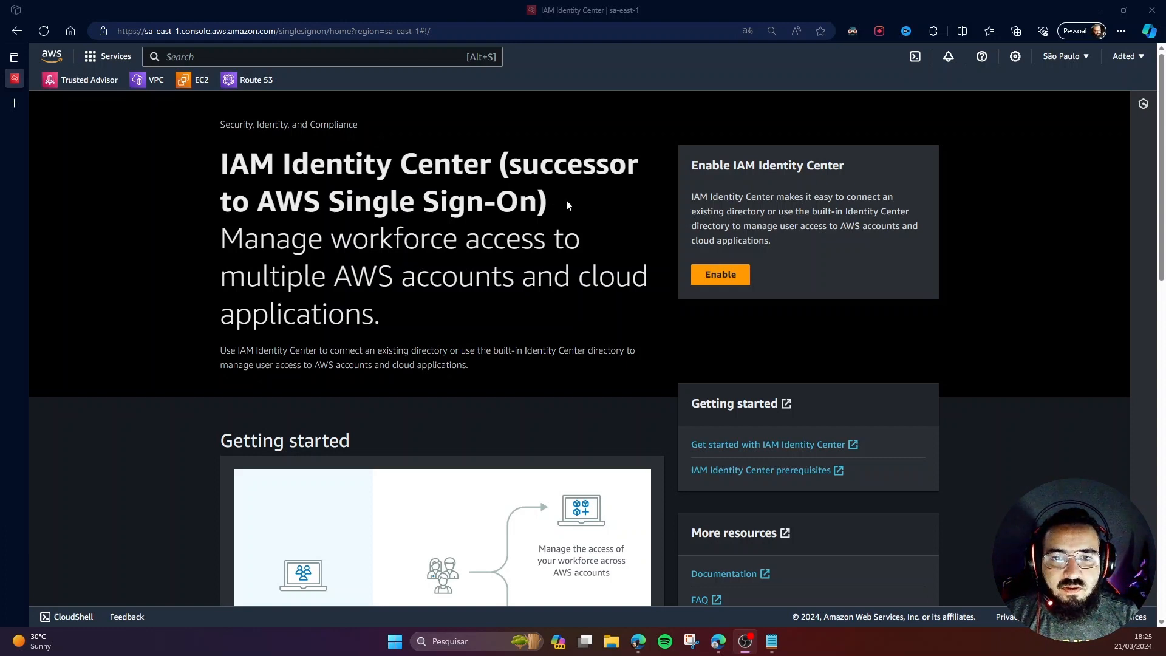
pyautogui.click(362, 114)
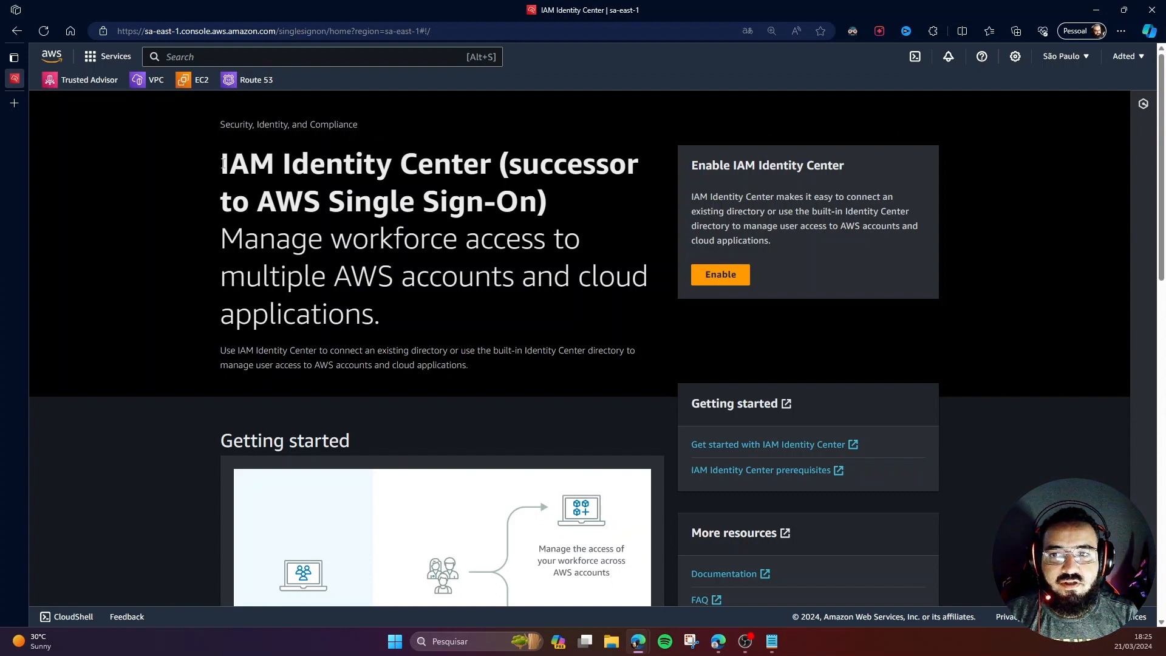
pyautogui.moveTo(223, 163); pyautogui.dragTo(548, 198)
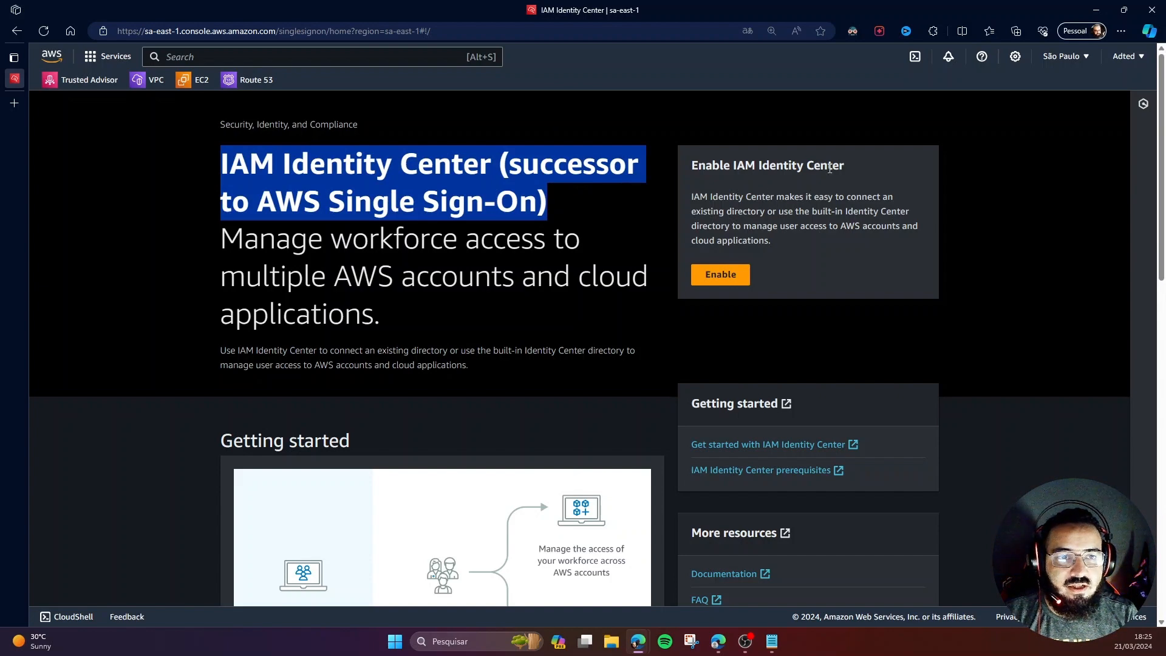
# Switch to the Azure portal and view the active role assignments of the IT LifeHacks user on the onmicrosoft.com domain in Microsoft Entra ID
pyautogui.click(719, 641)
pyautogui.click(659, 574)
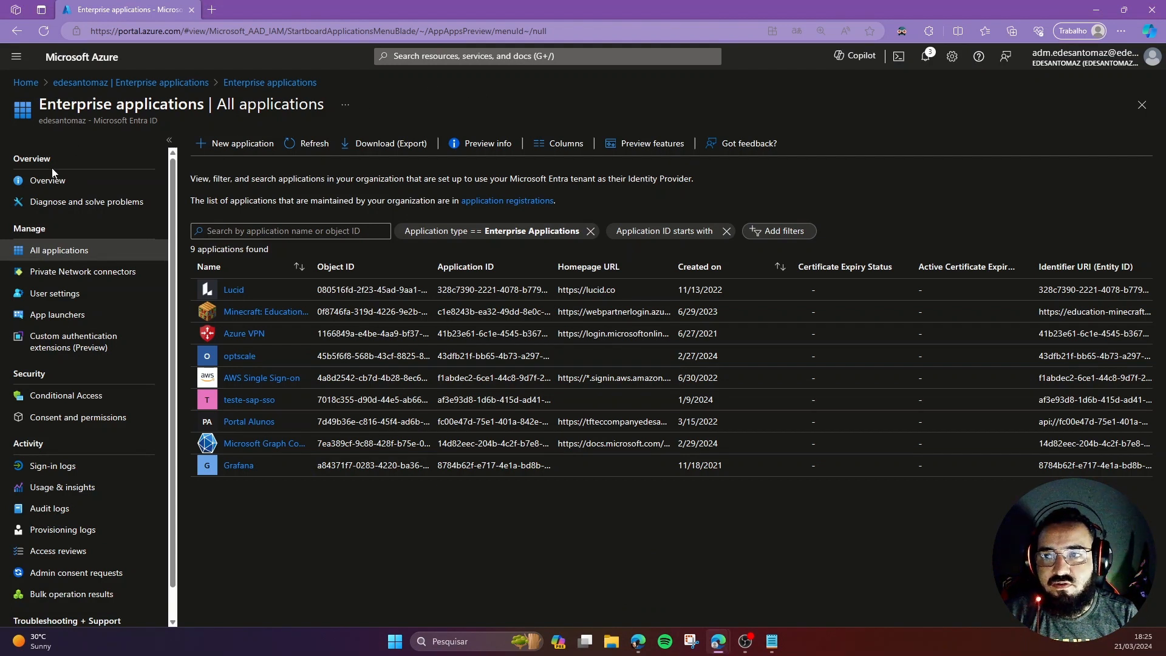
pyautogui.click(93, 84)
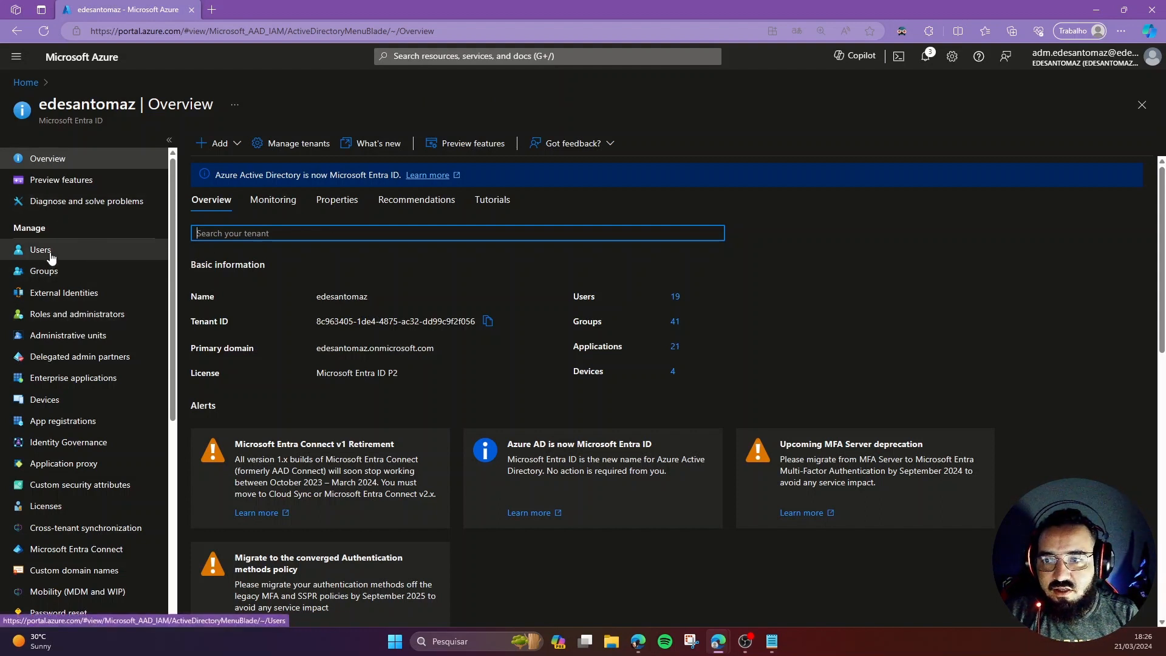
pyautogui.click(51, 258)
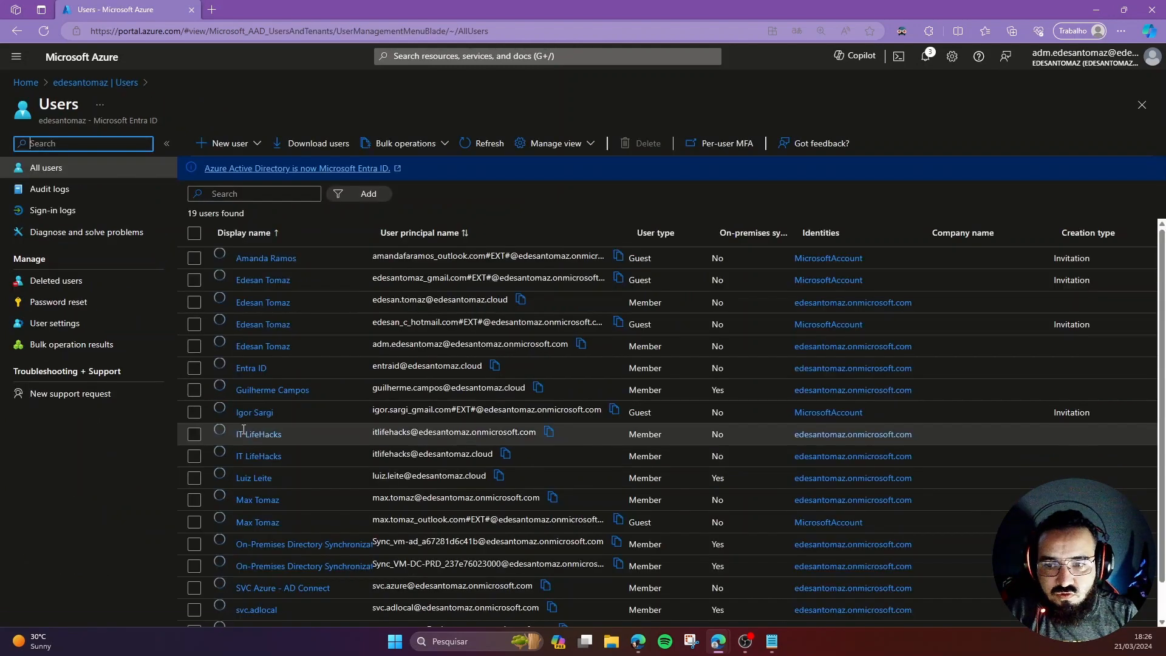
pyautogui.click(260, 434)
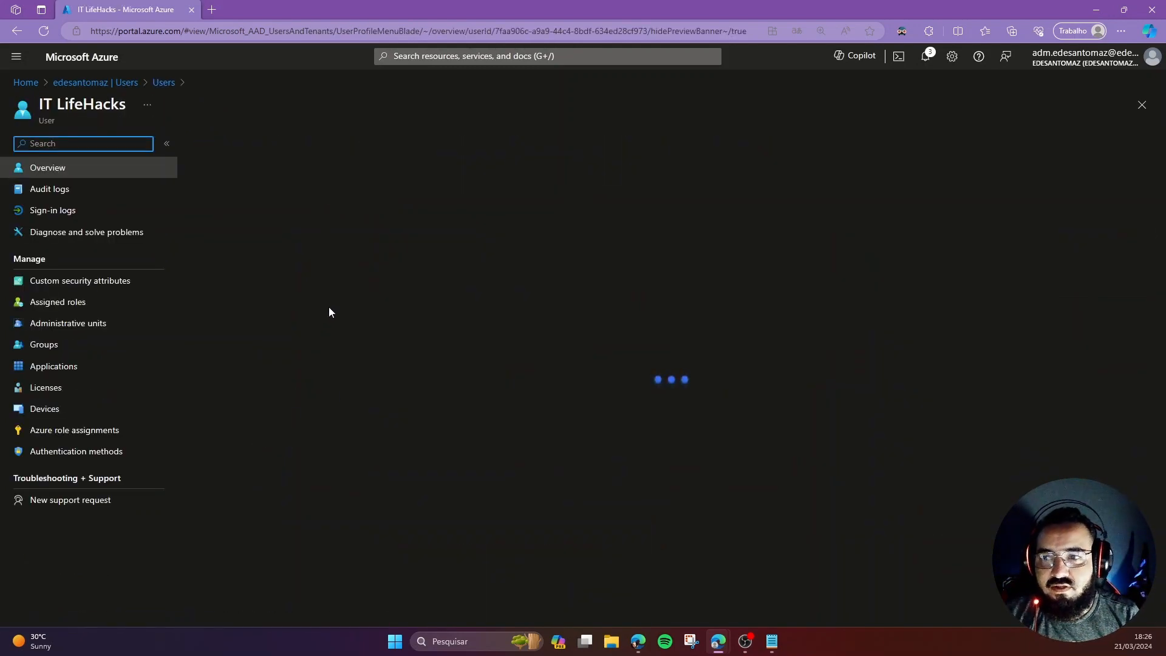
pyautogui.click(61, 302)
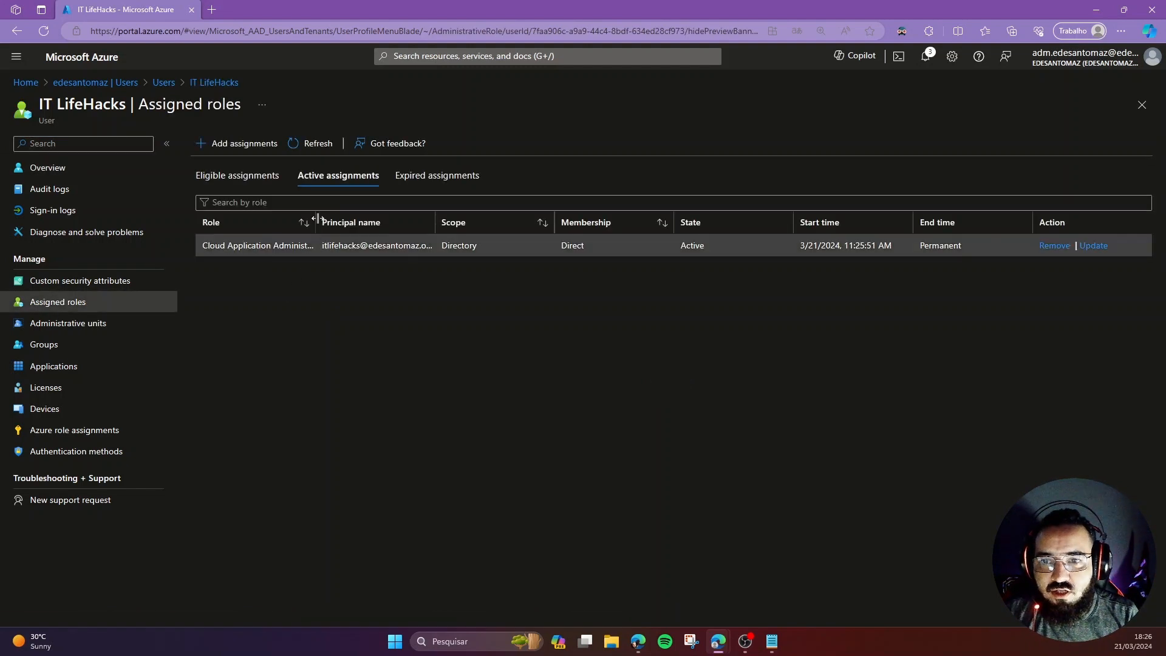
pyautogui.moveTo(317, 219); pyautogui.dragTo(383, 218)
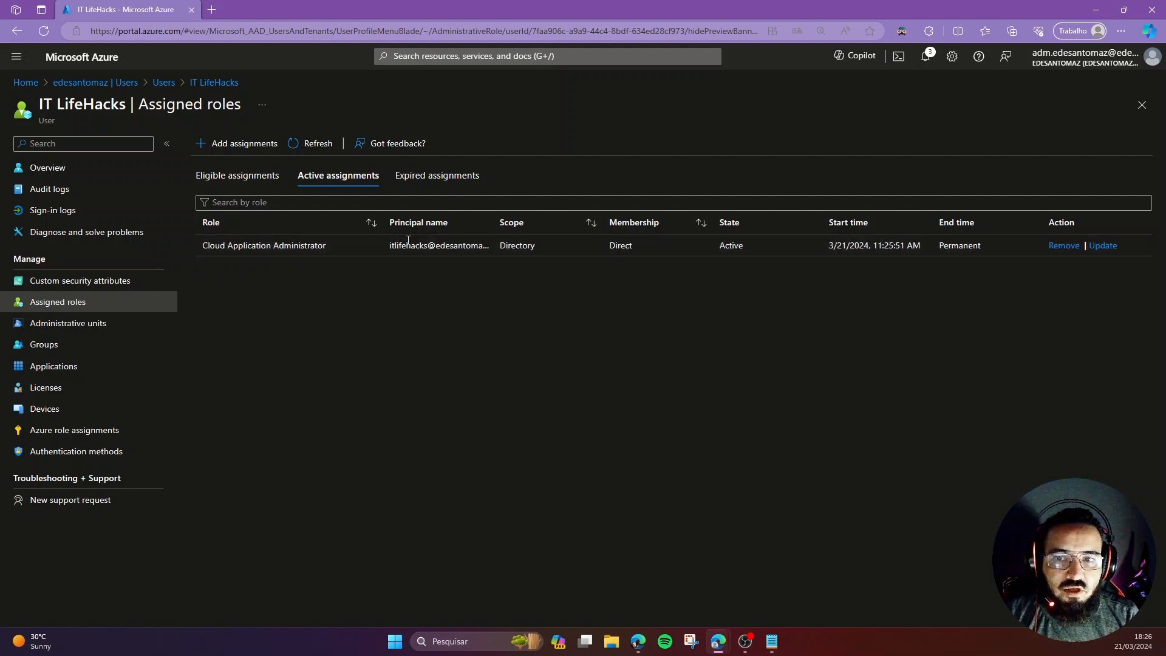
pyautogui.moveTo(383, 221); pyautogui.dragTo(369, 223)
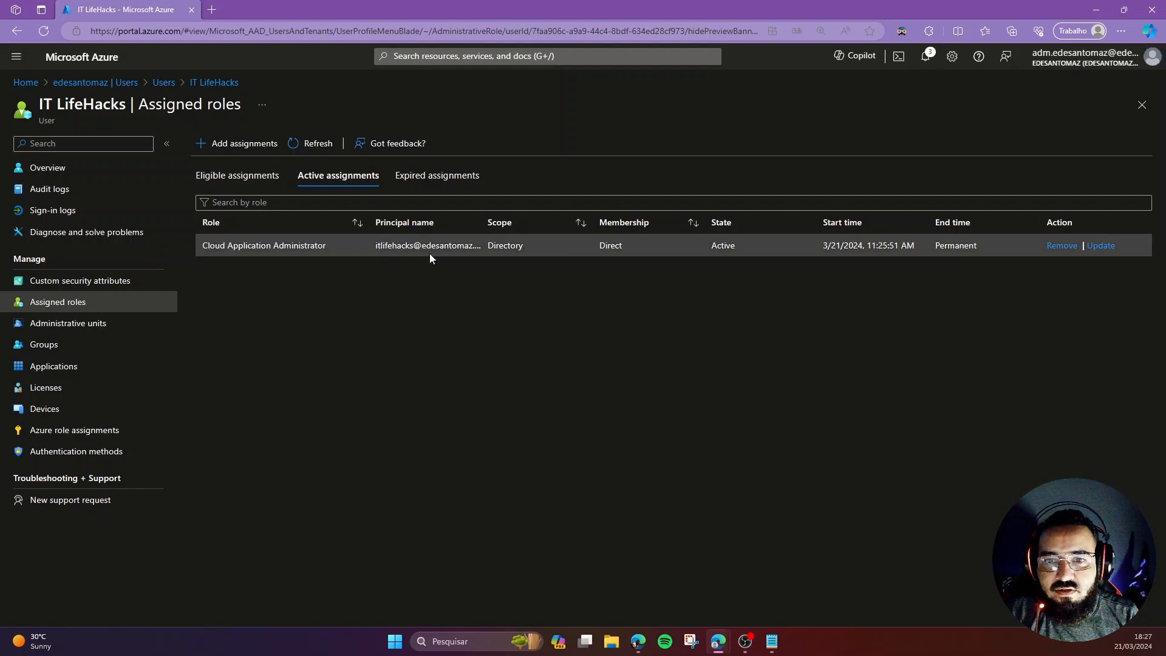
# Switch to the IT LifeHacks account and start a new enterprise application from the Microsoft Entra Gallery
pyautogui.click(1078, 64)
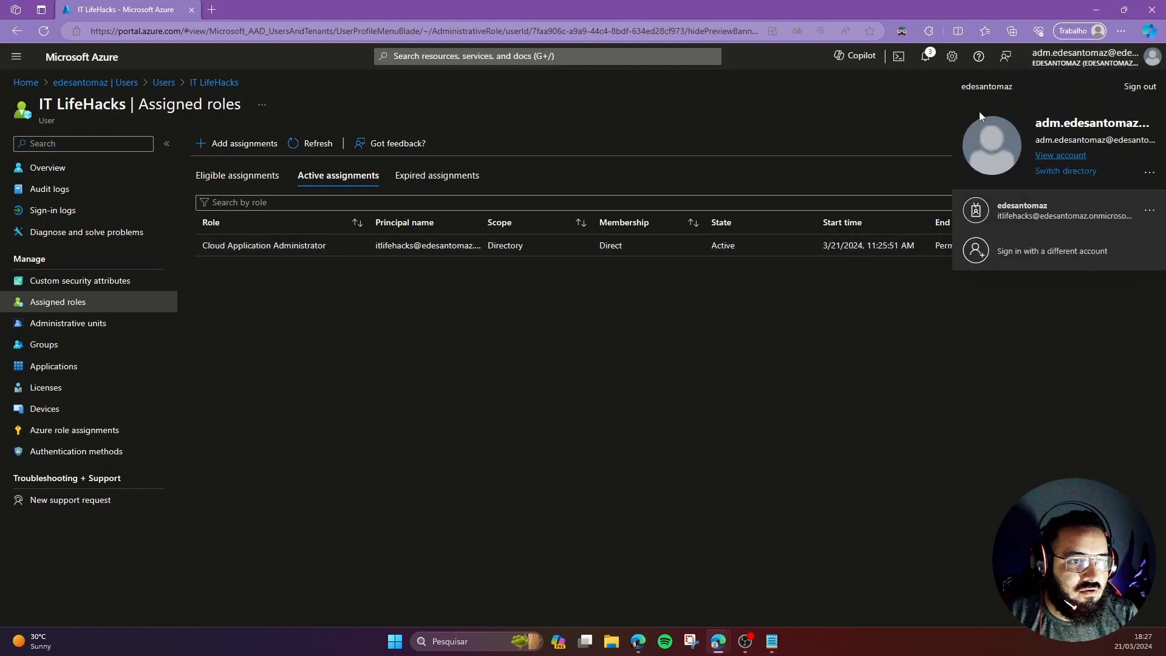
pyautogui.click(1061, 217)
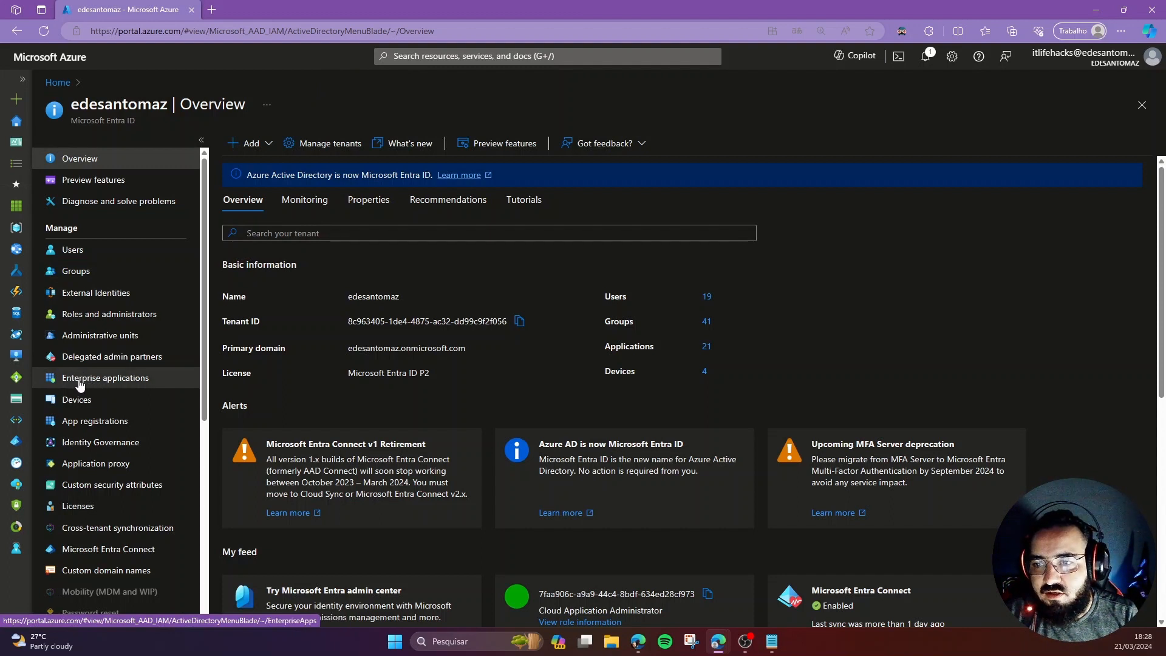
pyautogui.click(132, 382)
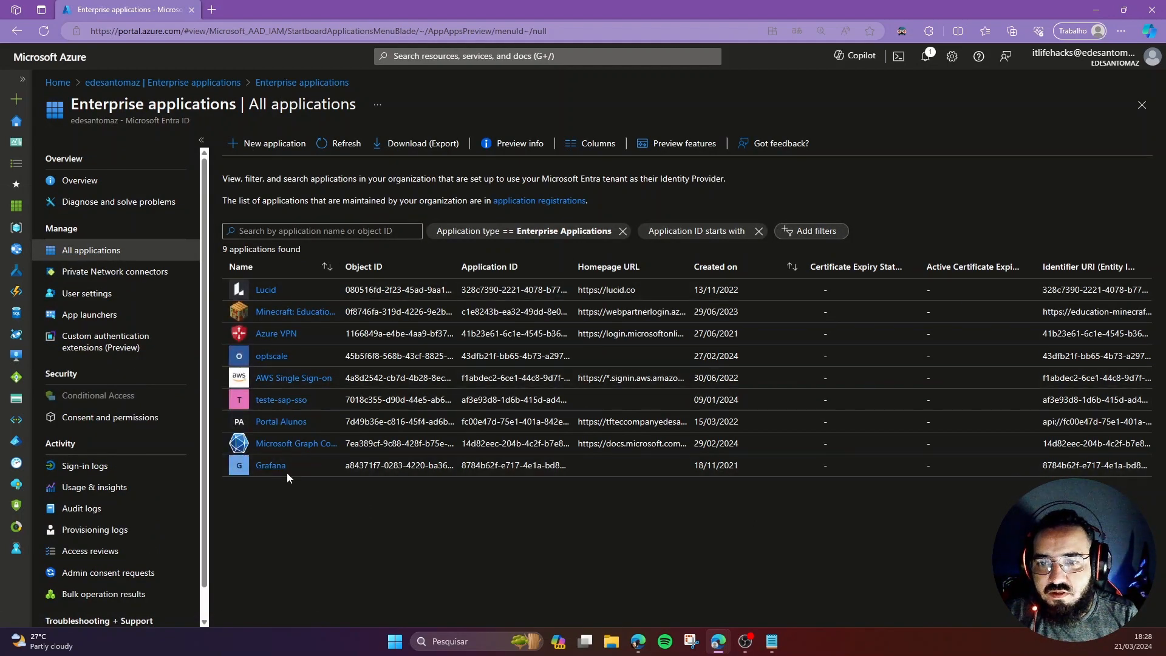
pyautogui.click(277, 147)
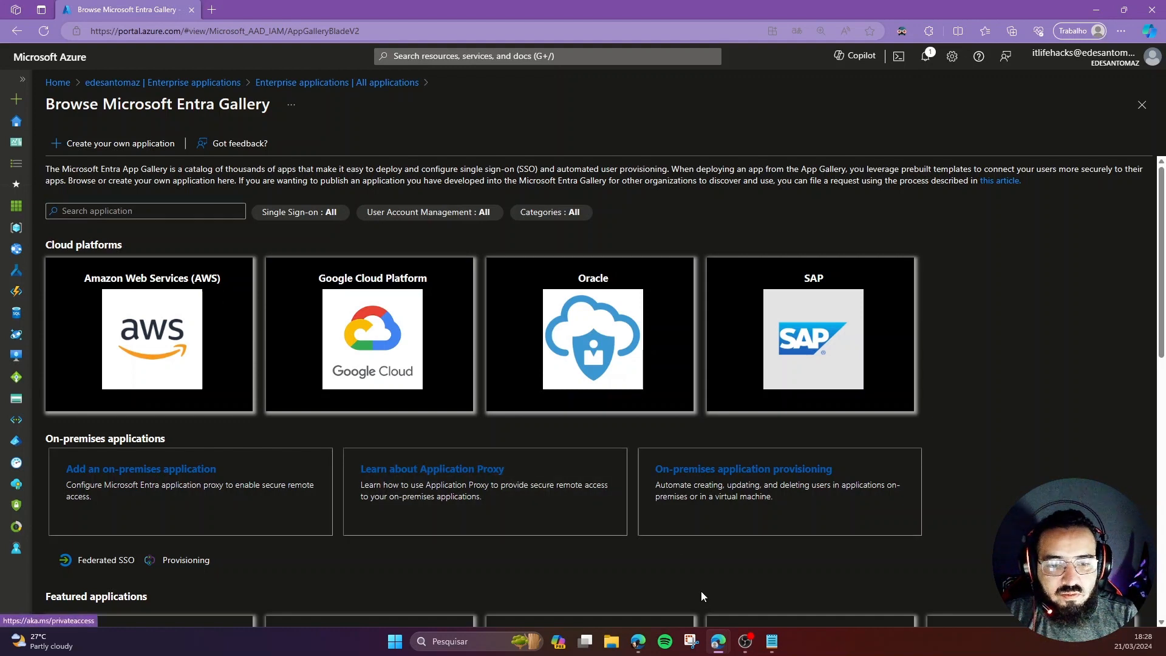
# Copy the service name IAM Identity Center from the AWS console and search the Microsoft Entra Gallery for it
pyautogui.moveTo(717, 641)
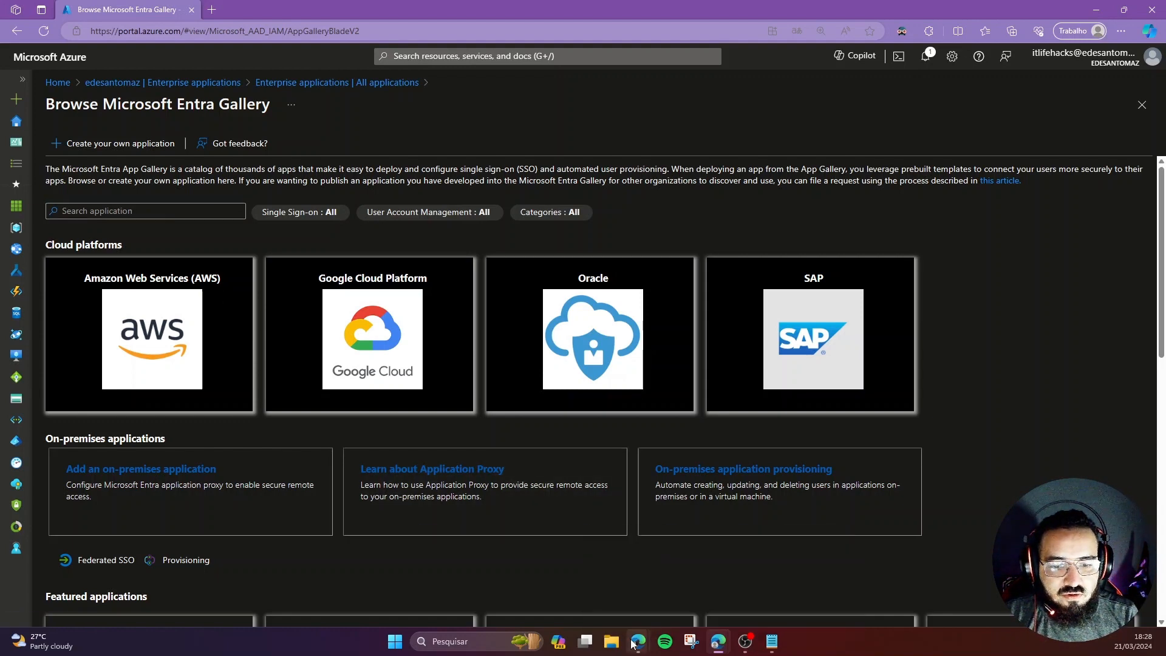
pyautogui.click(802, 577)
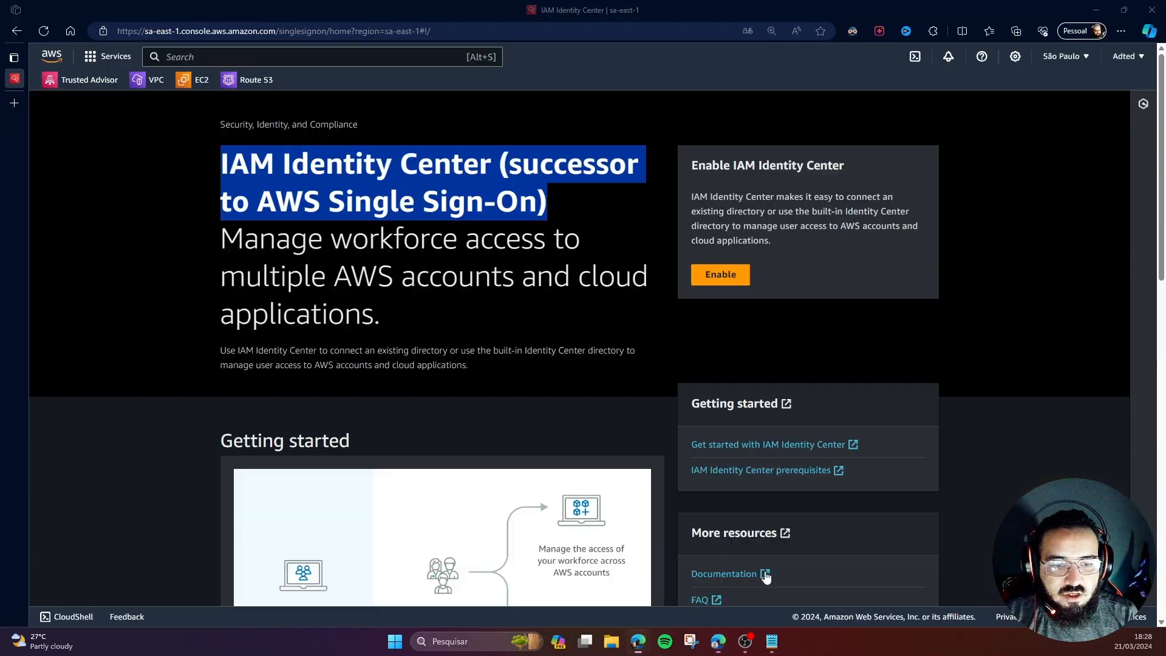
pyautogui.click(479, 193)
pyautogui.moveTo(220, 171); pyautogui.dragTo(490, 162)
pyautogui.hotkey('ctrl', 'c')
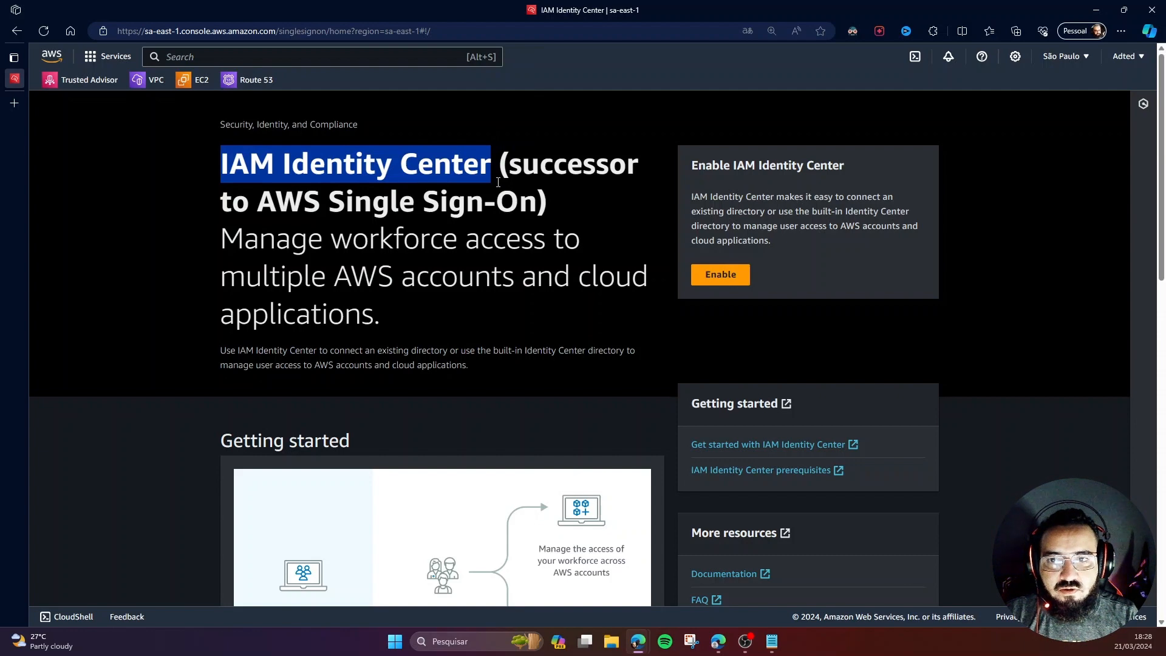
pyautogui.click(1096, 10)
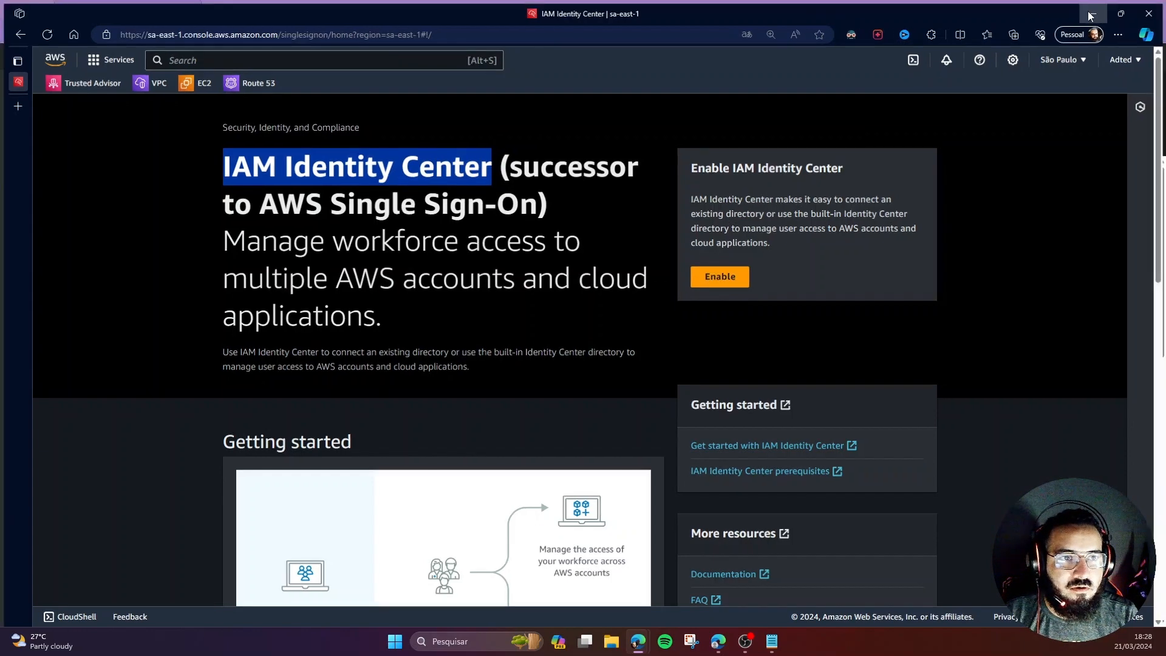
pyautogui.hotkey('ctrl', 'v')
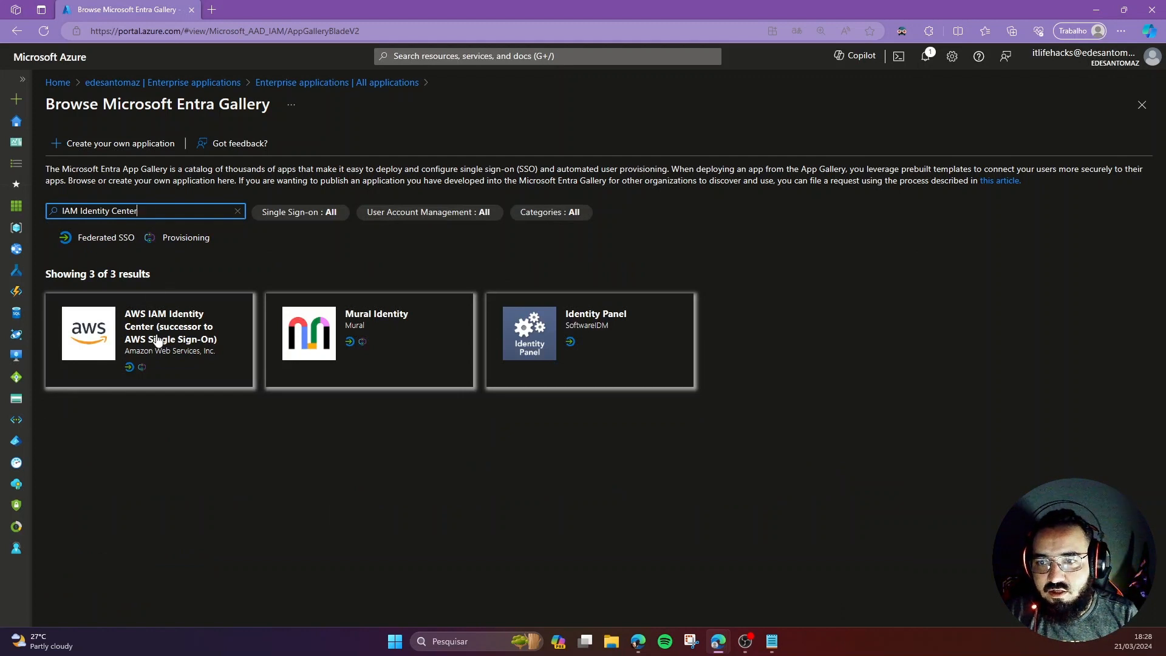
# Create the AWS IAM Identity Center (successor to AWS Single Sign-On) application under its default name and open its users and groups assignments
pyautogui.click(160, 340)
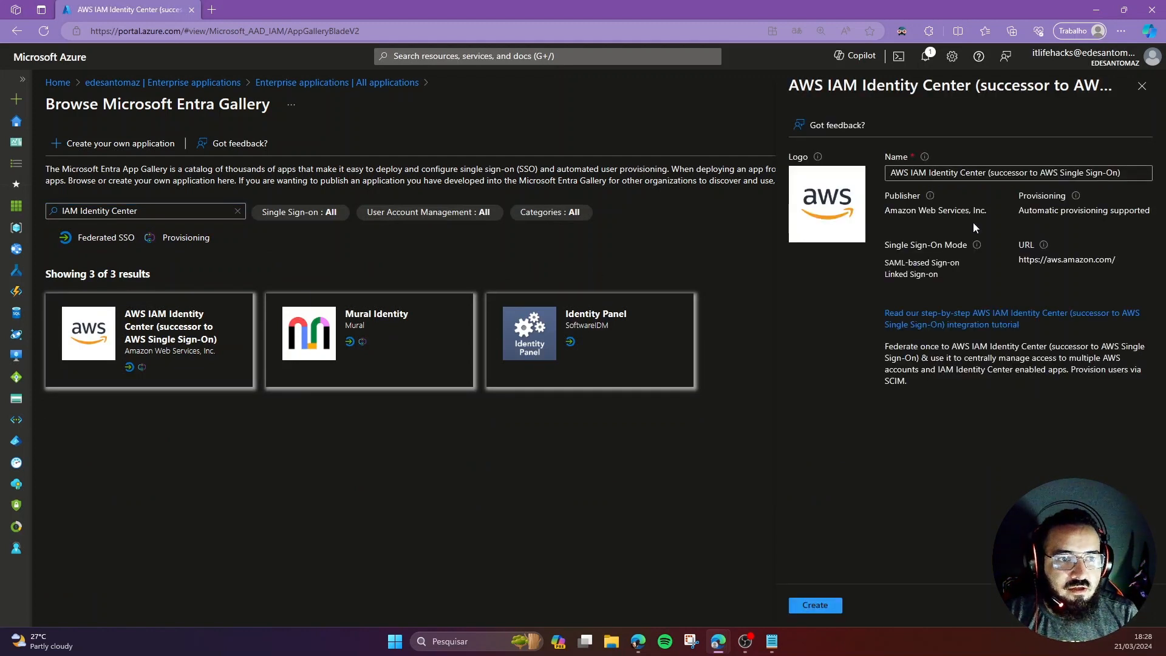
pyautogui.moveTo(1144, 175); pyautogui.dragTo(847, 181)
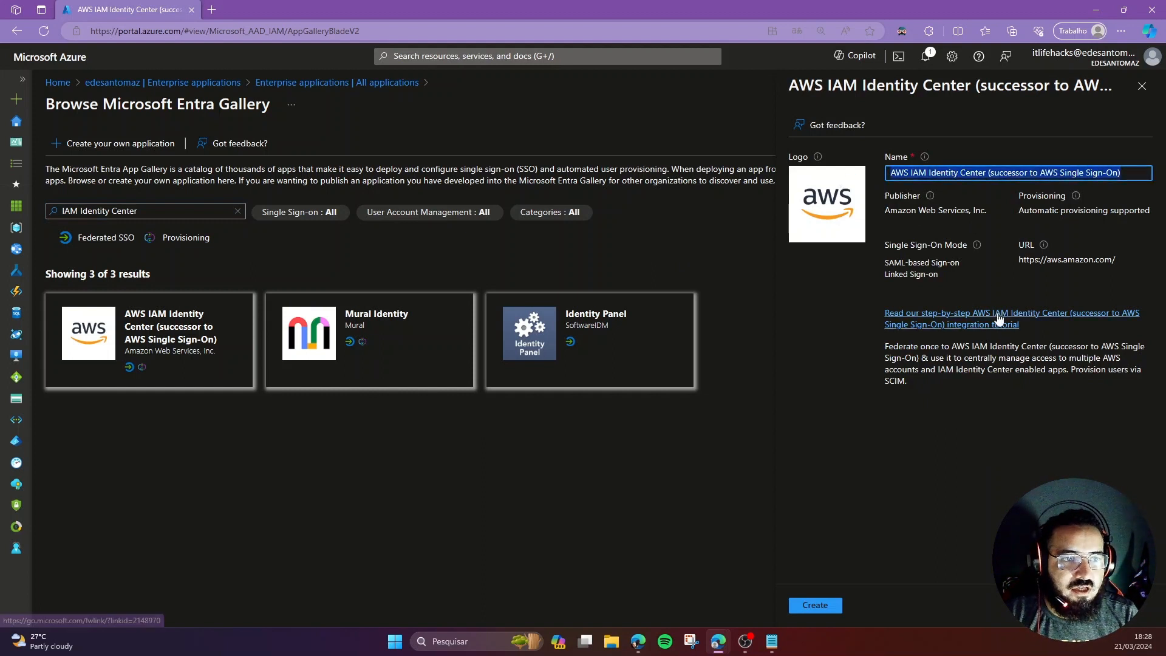
pyautogui.click(1121, 172)
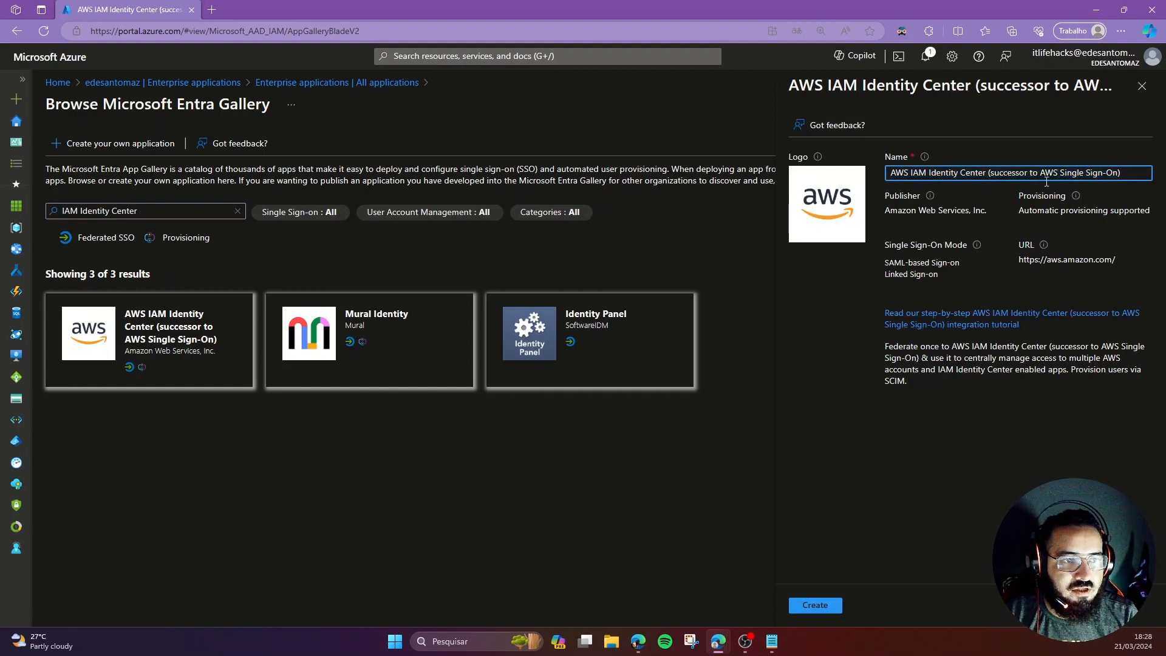
pyautogui.moveTo(1122, 173); pyautogui.dragTo(882, 175)
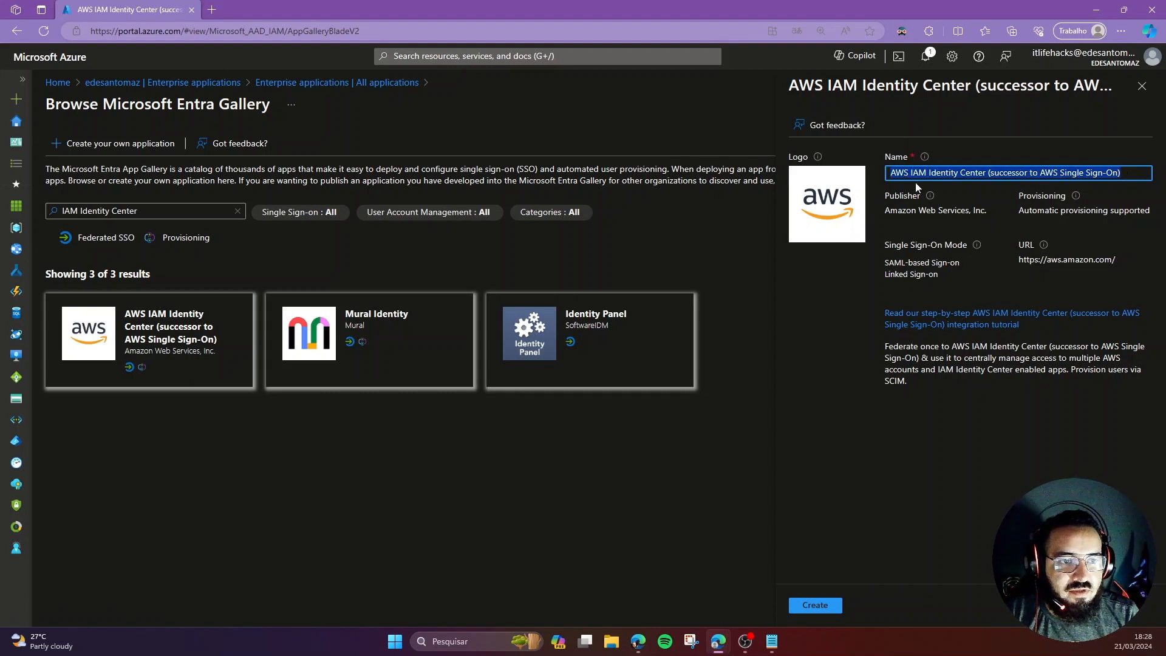
pyautogui.click(837, 608)
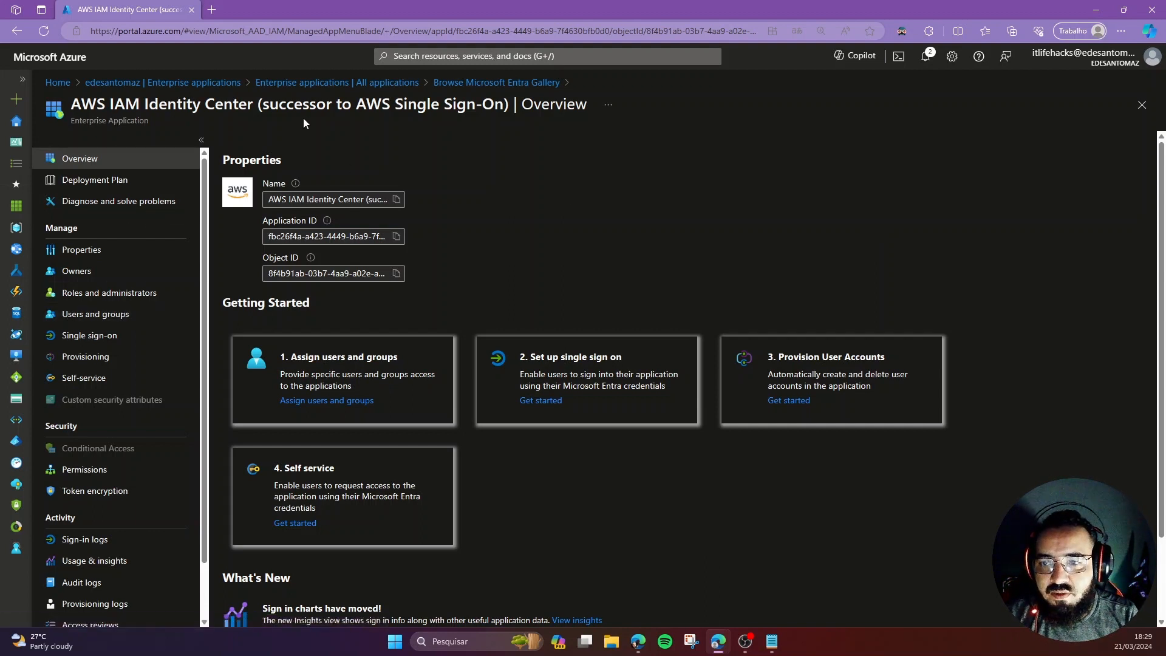
pyautogui.click(110, 321)
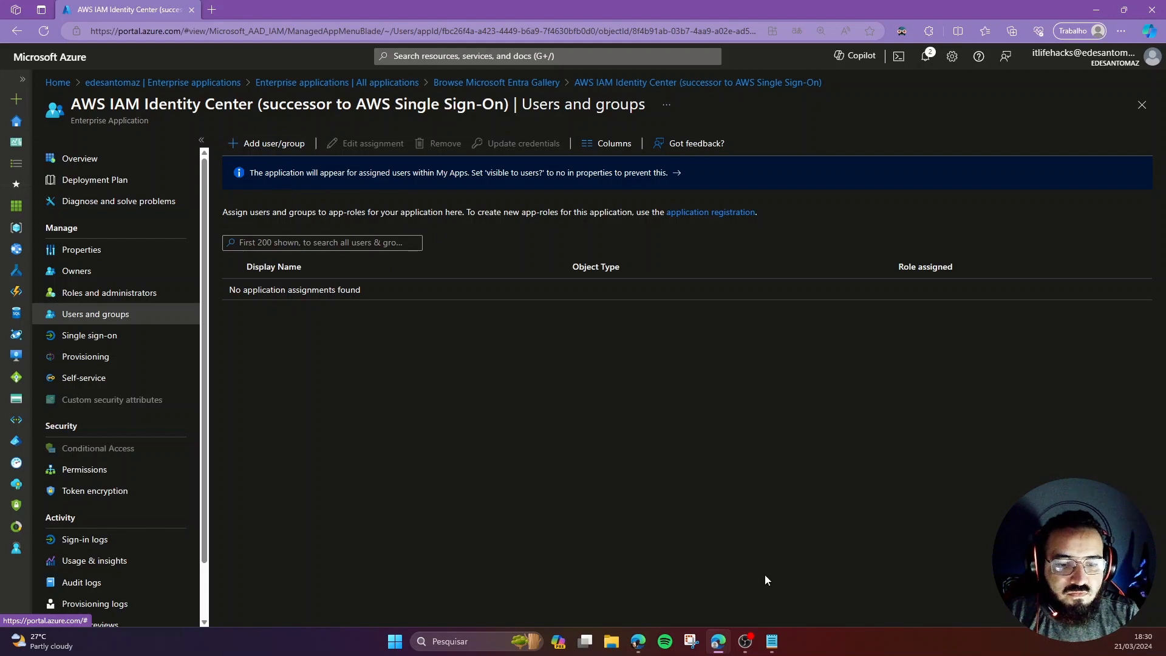
# Switch to the AWS console, open the IAM dashboard and dismiss the translation and IAM capabilities pop-ups
pyautogui.click(637, 641)
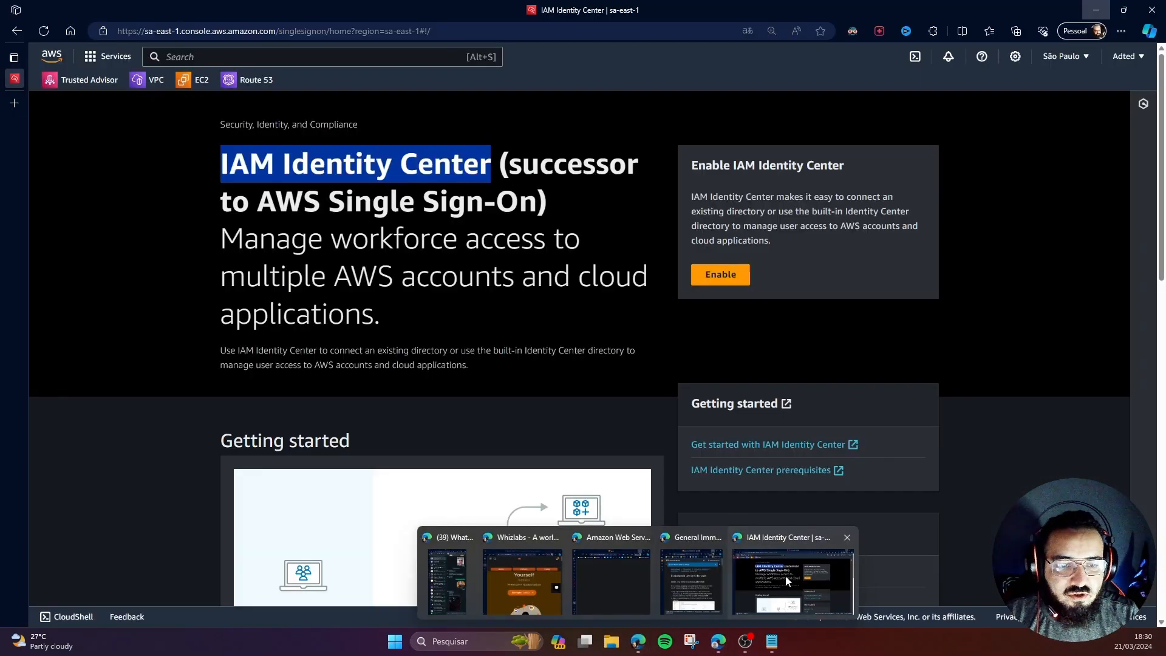
pyautogui.click(786, 576)
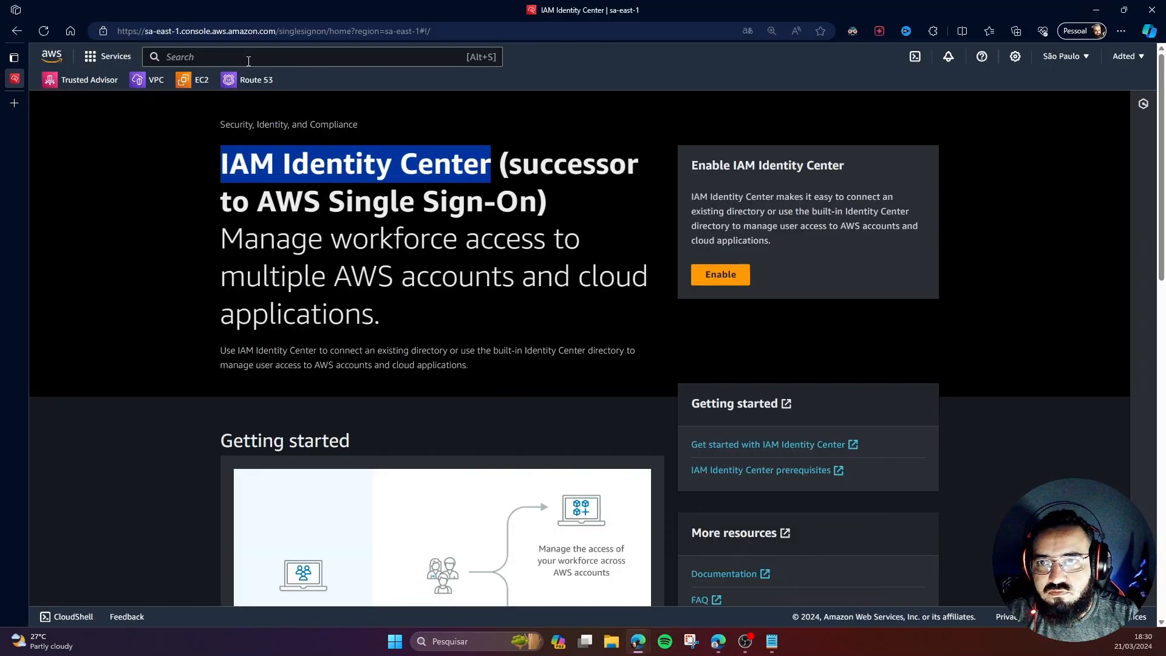
pyautogui.click(351, 59)
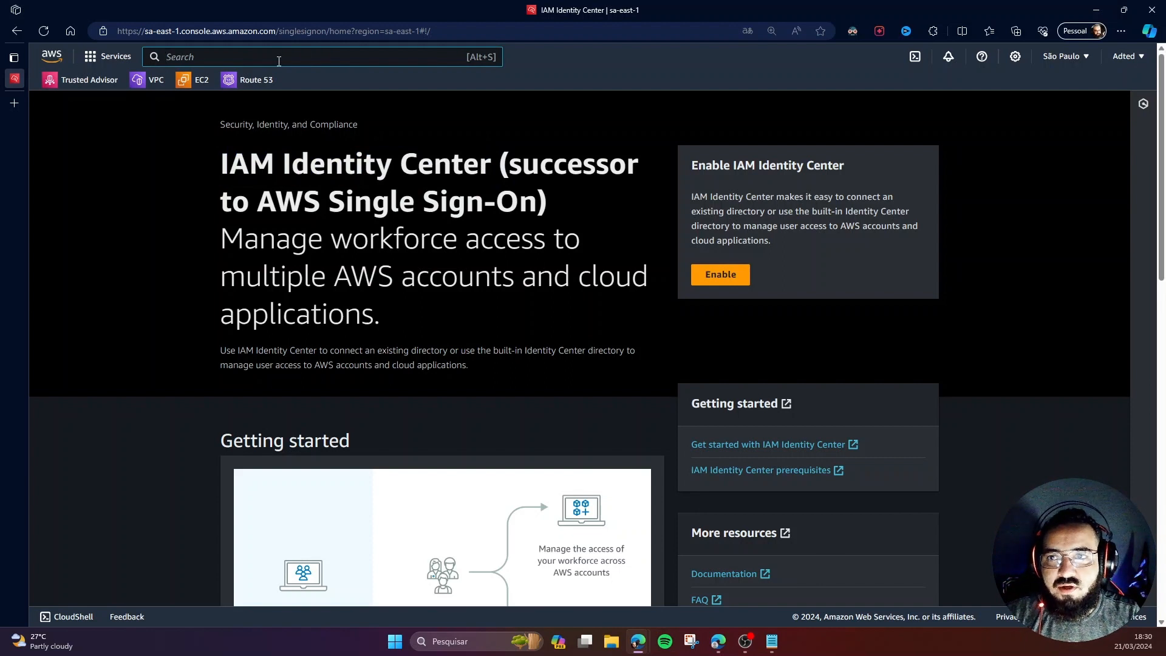
pyautogui.write('iam')
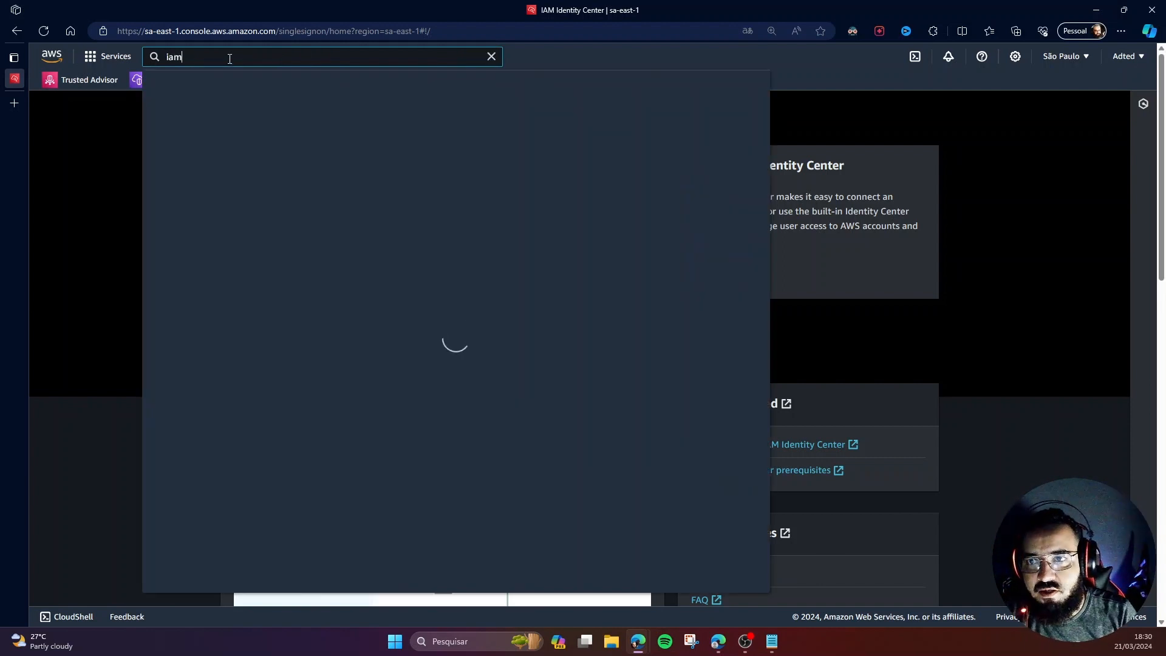
pyautogui.click(357, 160)
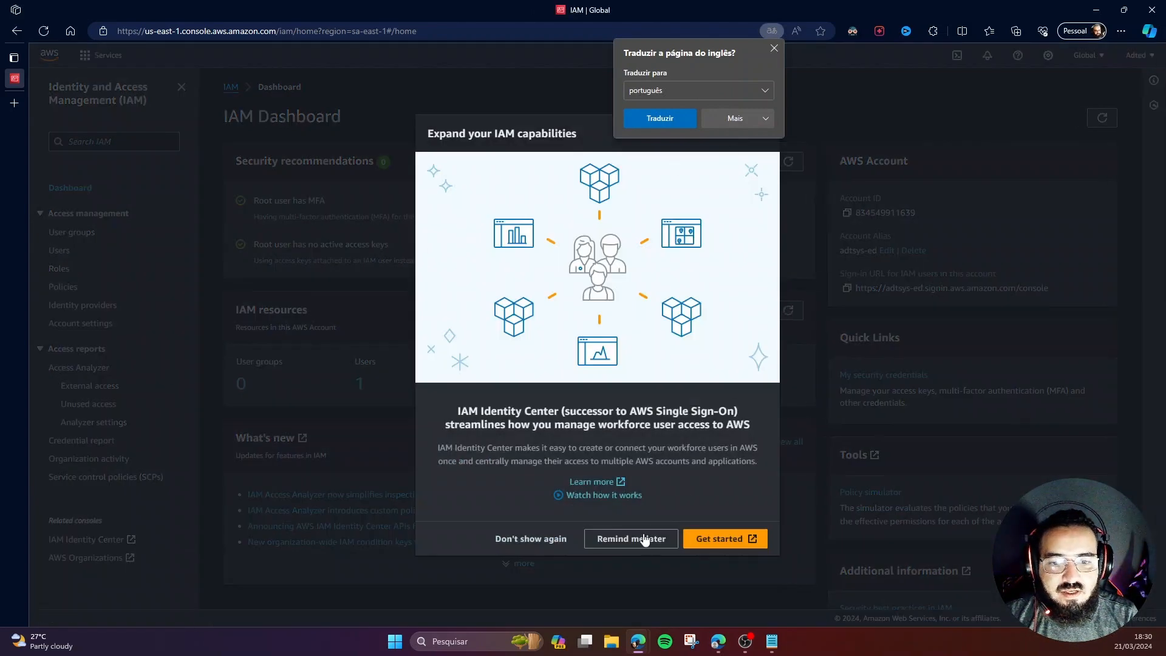
pyautogui.click(773, 48)
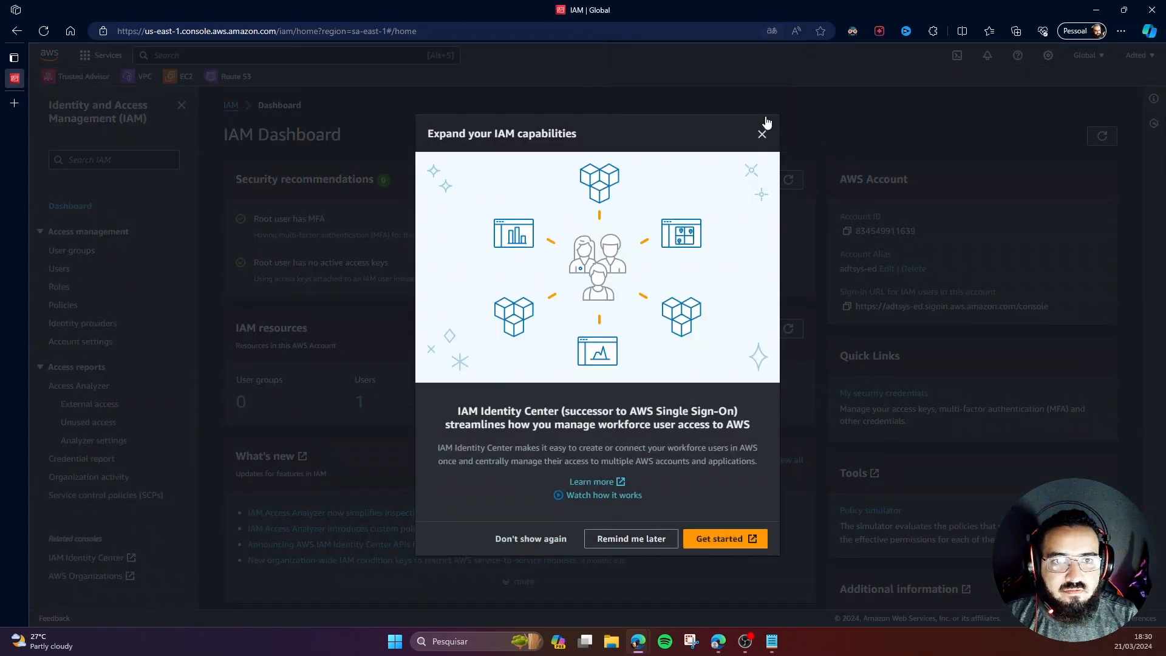
pyautogui.click(767, 131)
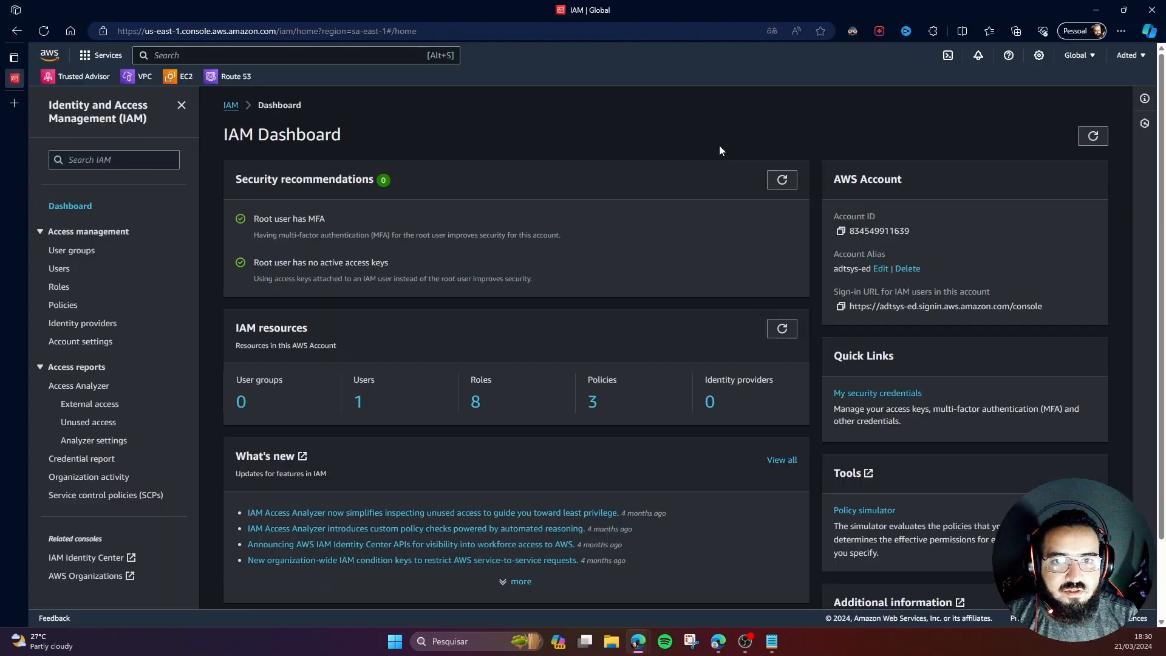
# View the IAM roles, and search the IAM policies for "power"
pyautogui.click(64, 287)
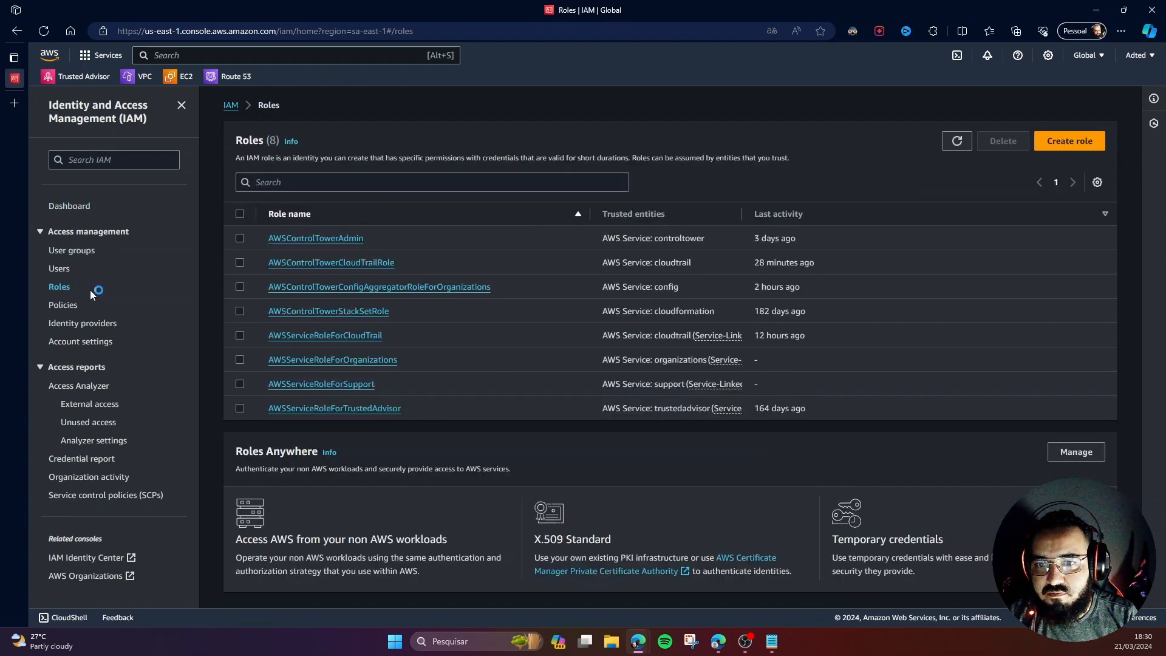
pyautogui.click(71, 305)
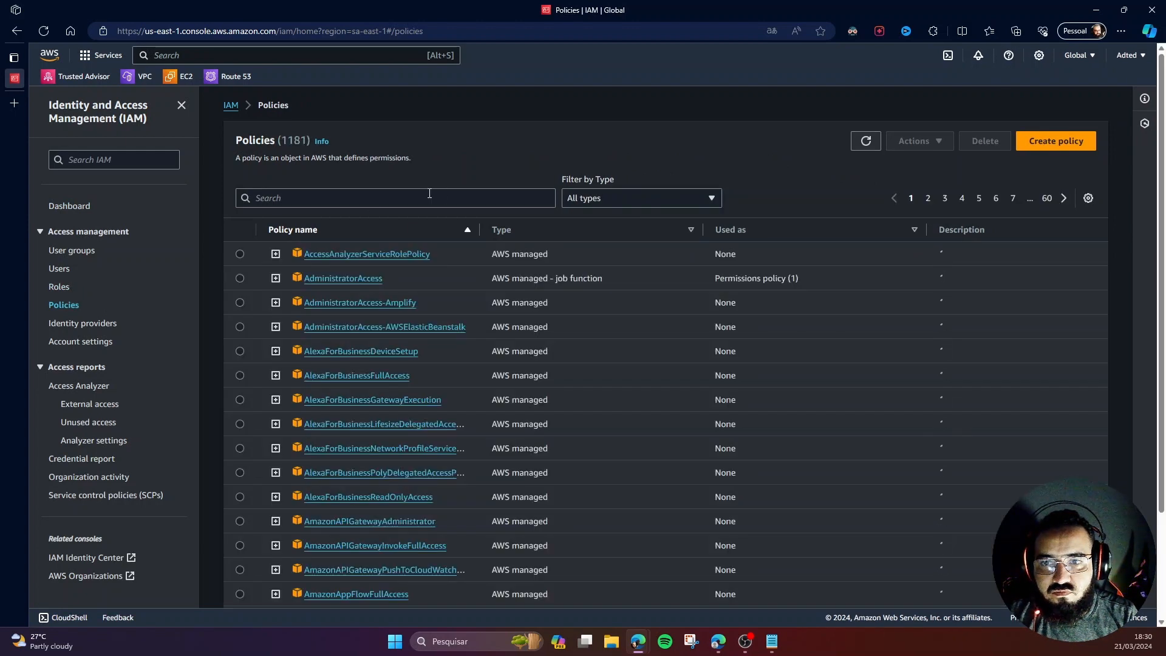
pyautogui.click(374, 198)
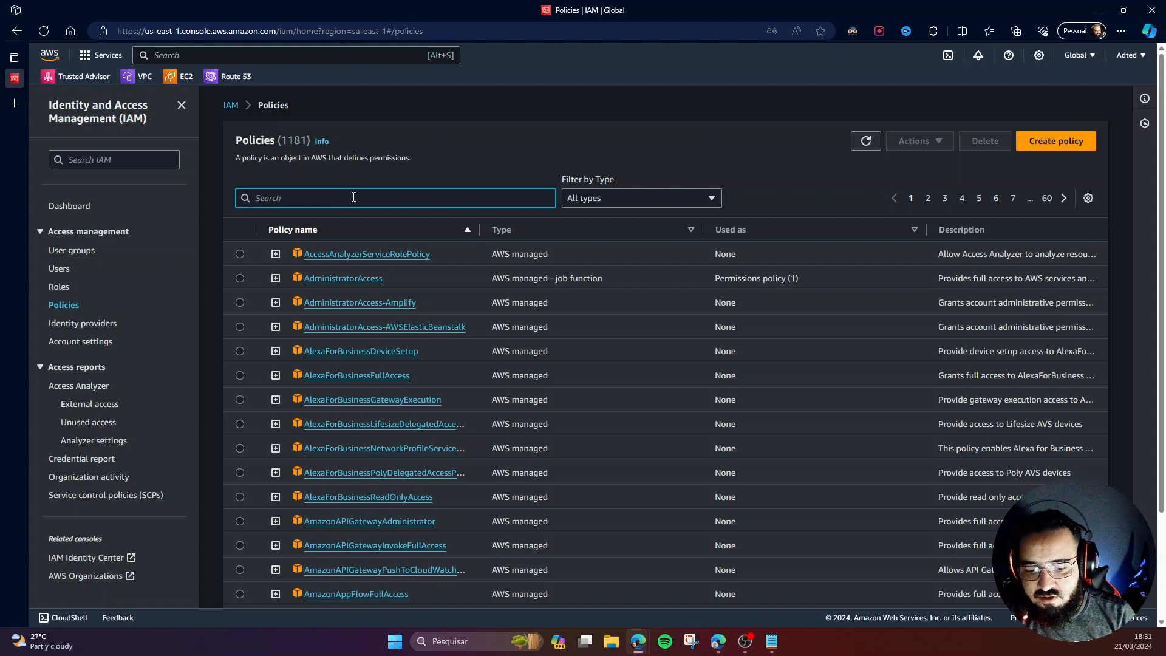
pyautogui.write('power')
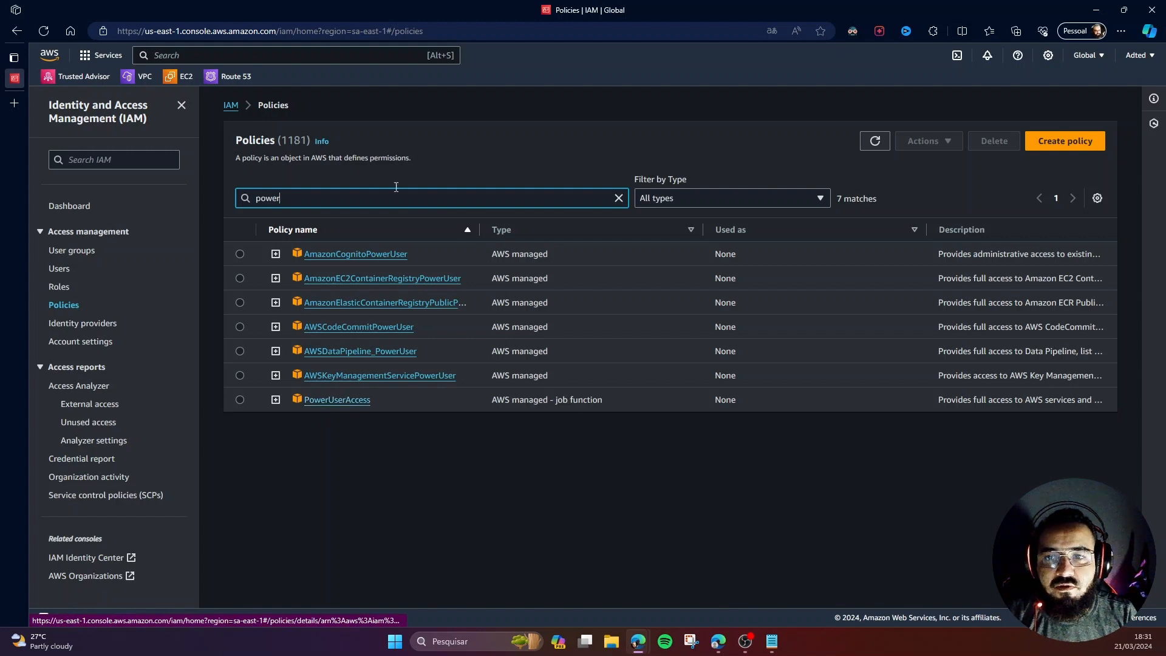
# Replace the IAM policy search term with "readonlyacces" and look over the matching policies
pyautogui.moveTo(297, 197); pyautogui.dragTo(244, 197)
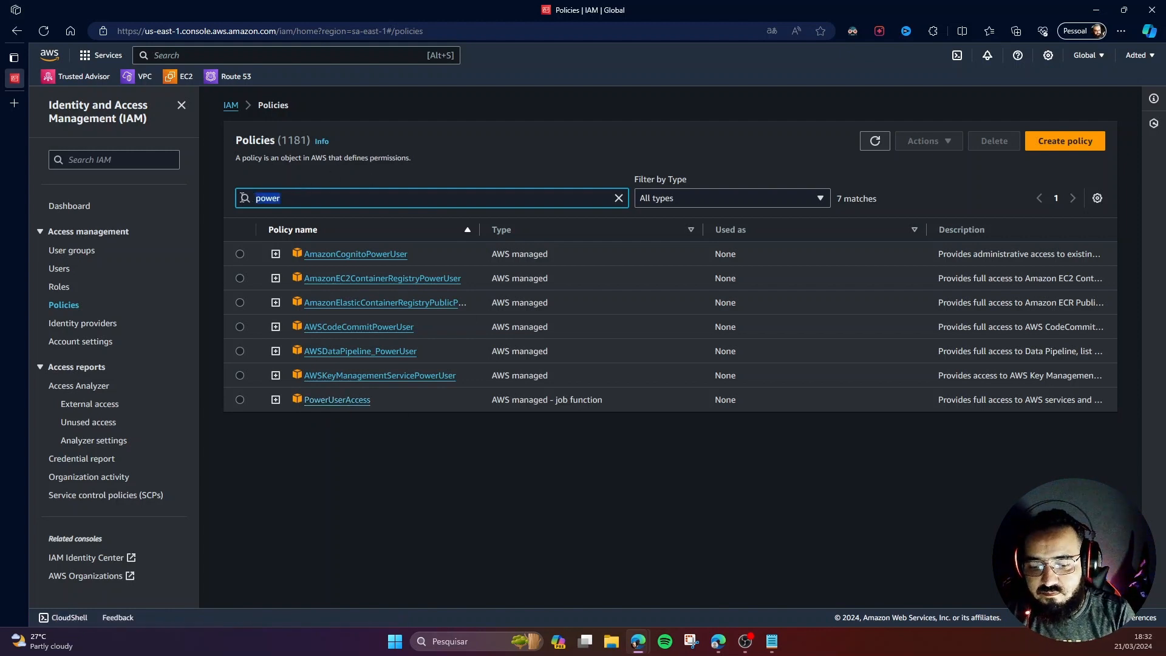
pyautogui.write('read')
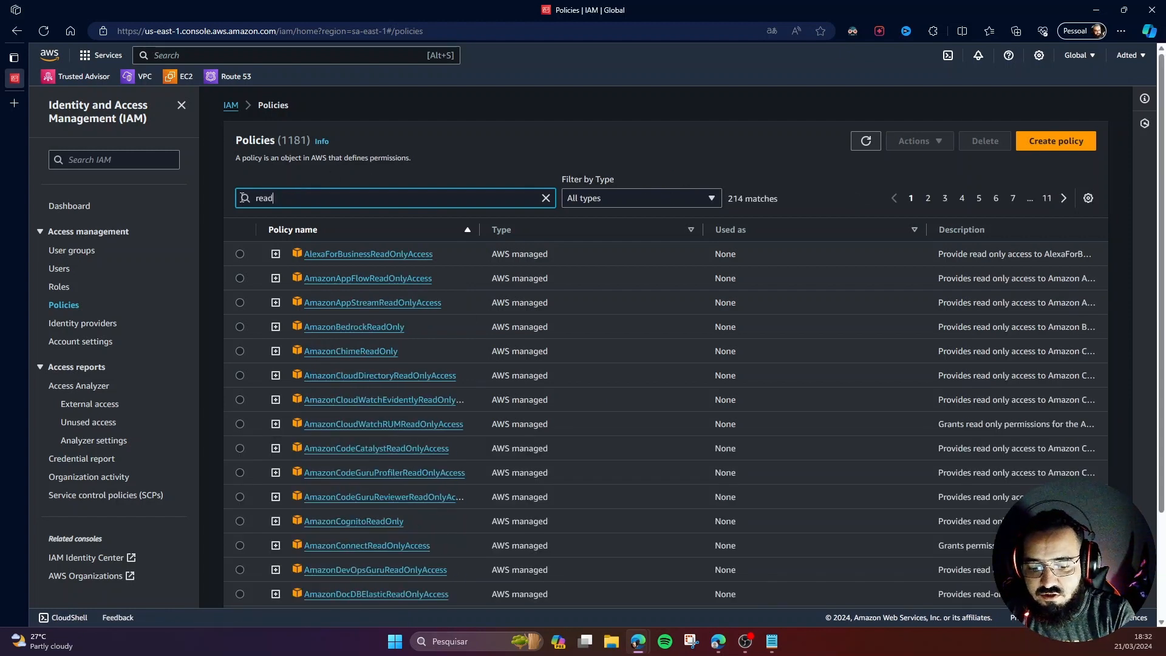
pyautogui.write('only')
pyautogui.scroll(-3, 421, 267)
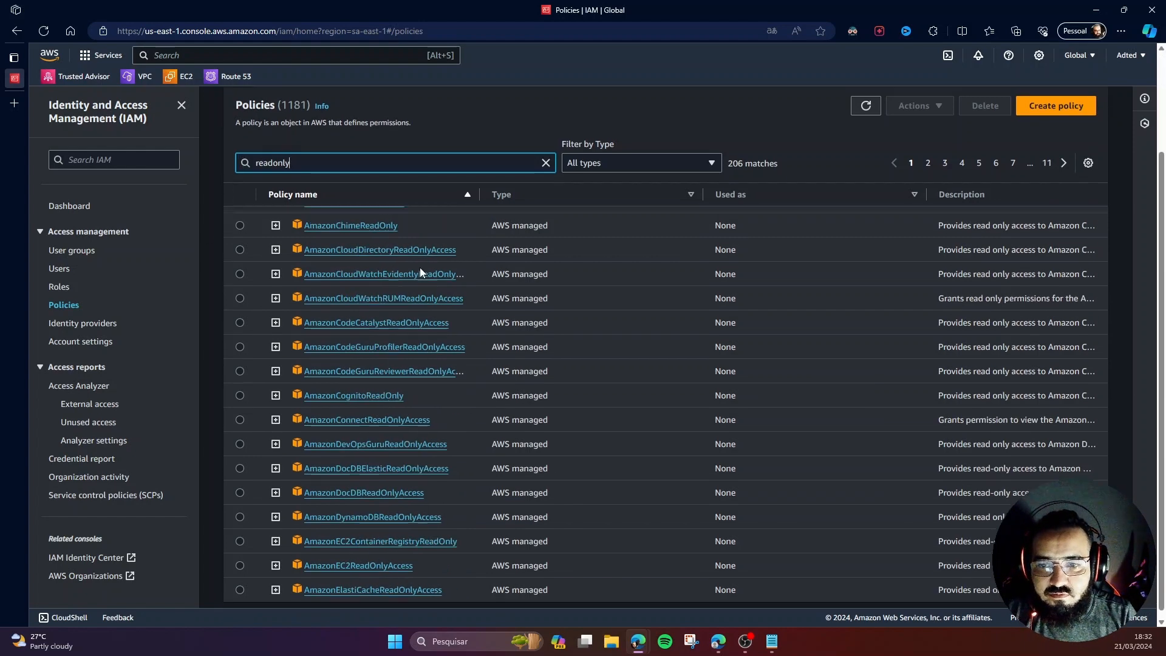
pyautogui.scroll(3, 402, 357)
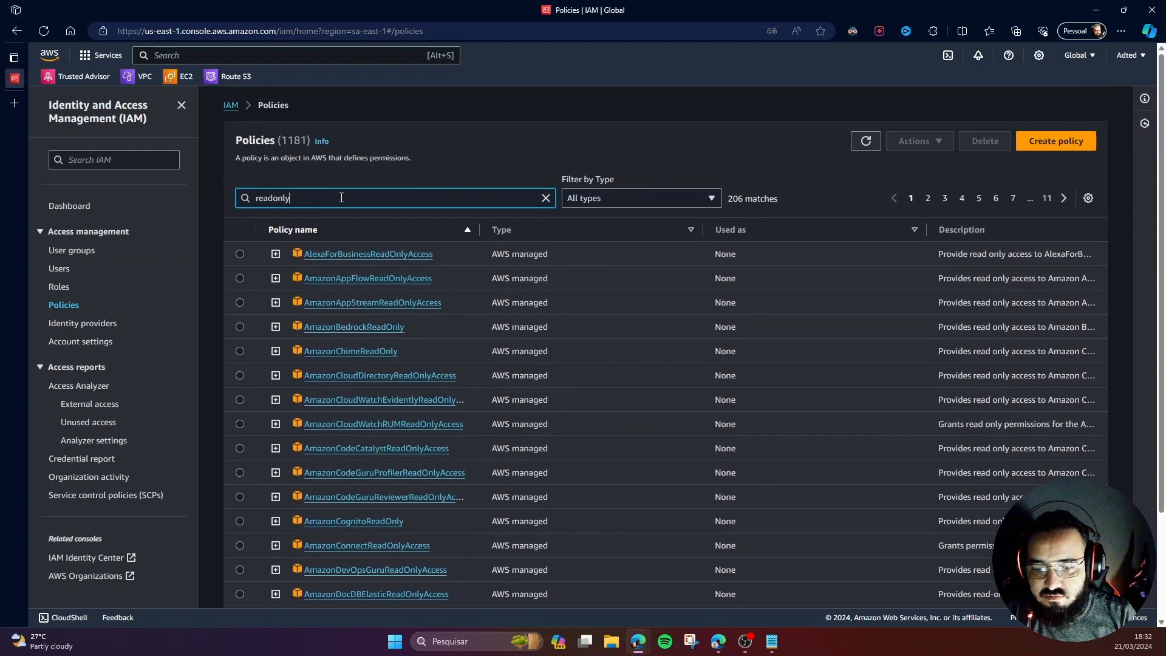
pyautogui.write('acces')
pyautogui.scroll(-1, 447, 305)
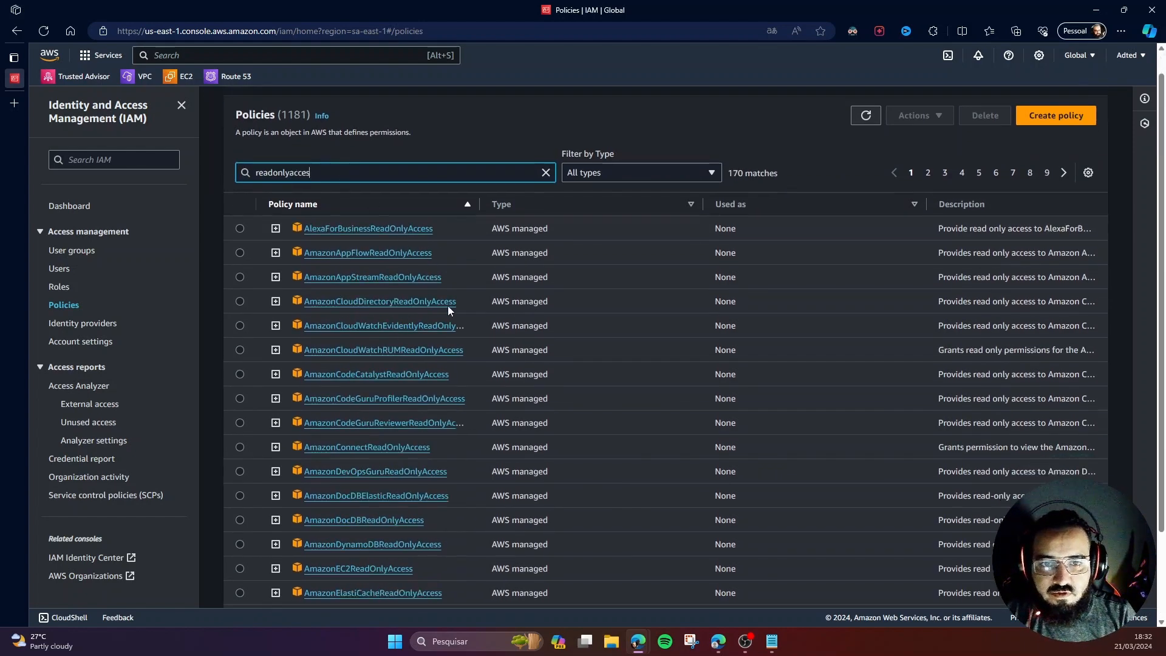
# Browse the filtered IAM policies through to results page 9, and clear the policy search
pyautogui.click(928, 163)
pyautogui.click(945, 164)
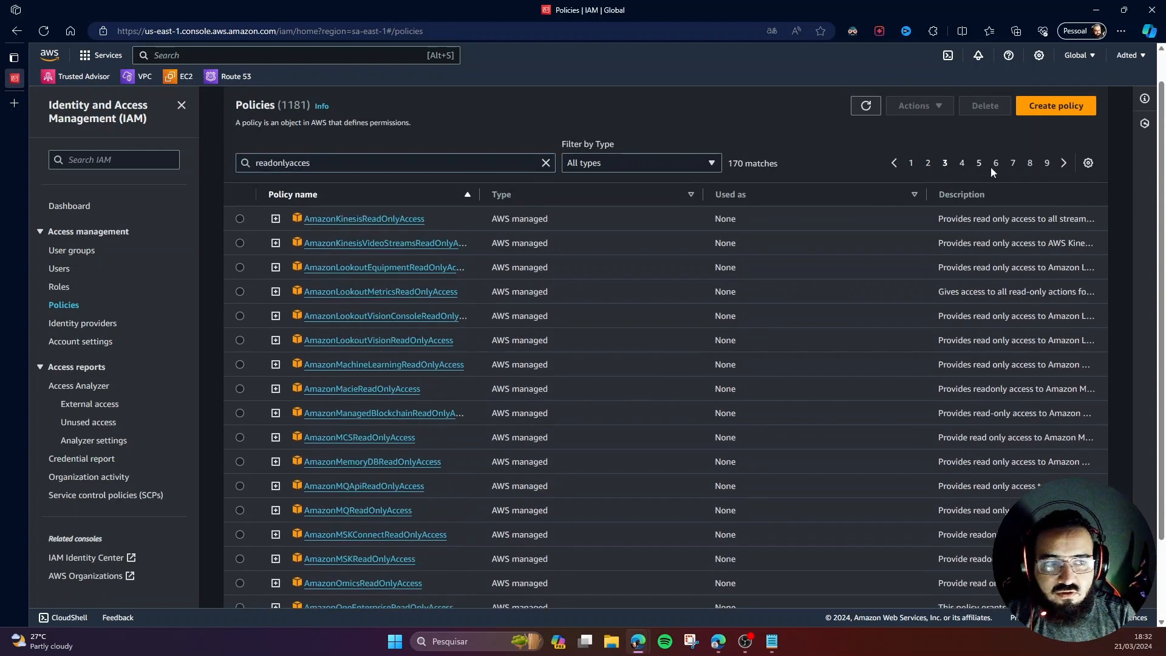
pyautogui.click(1013, 164)
pyautogui.click(1030, 164)
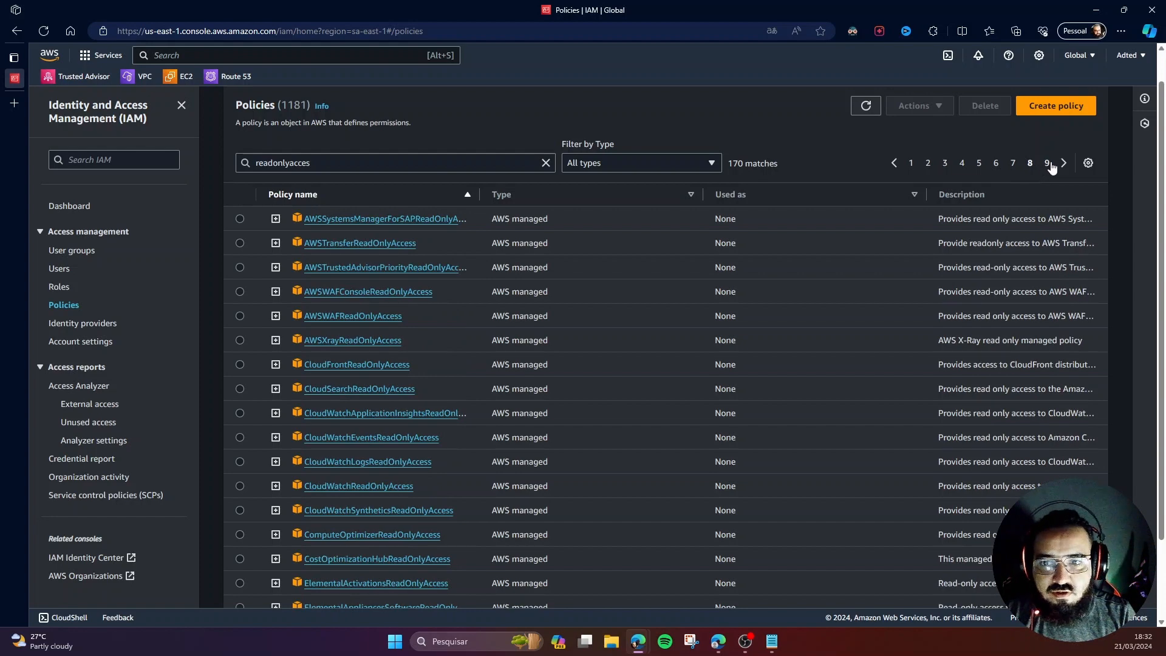
pyautogui.click(1047, 164)
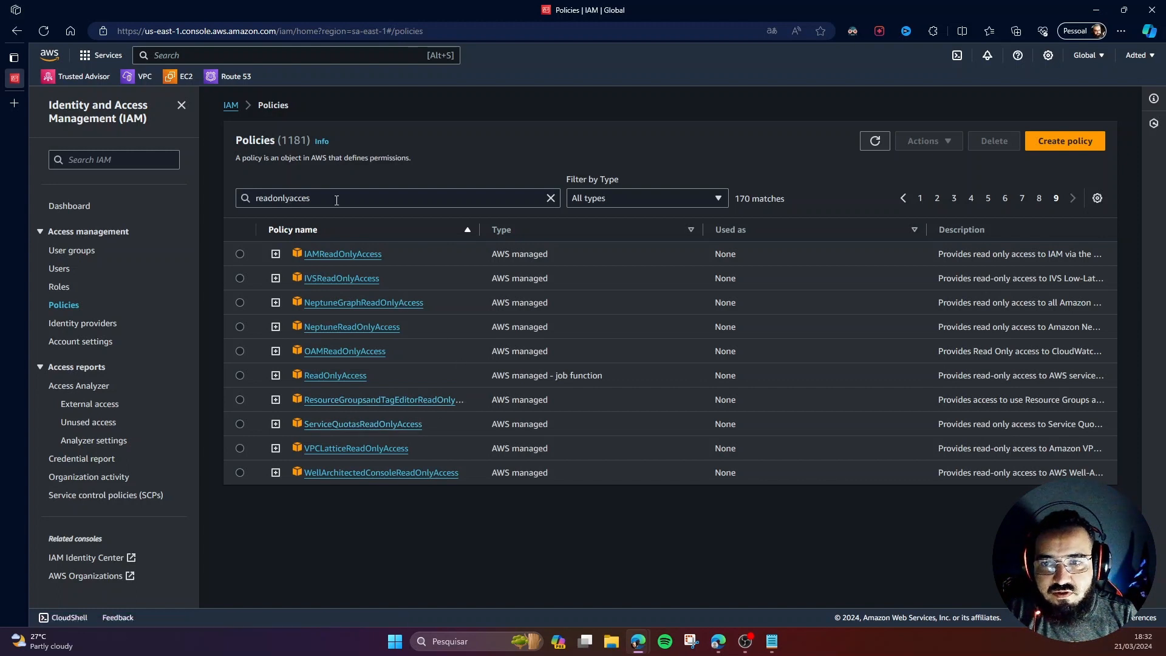
pyautogui.moveTo(312, 198); pyautogui.dragTo(251, 199)
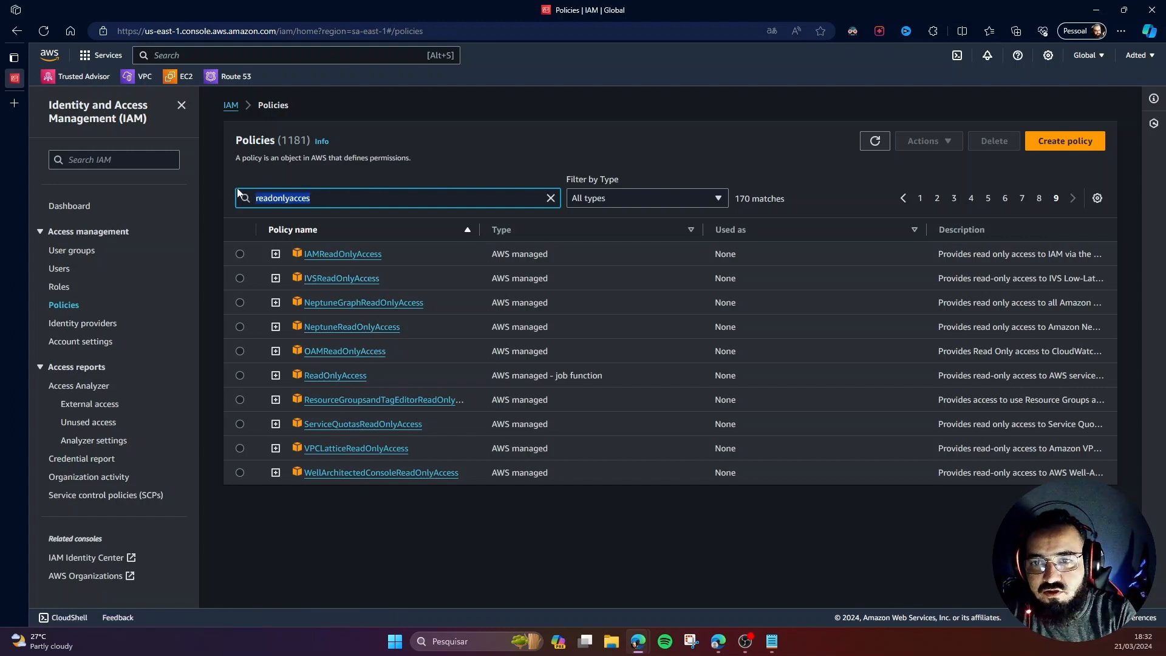
pyautogui.press('BackSpace')
pyautogui.click(498, 170)
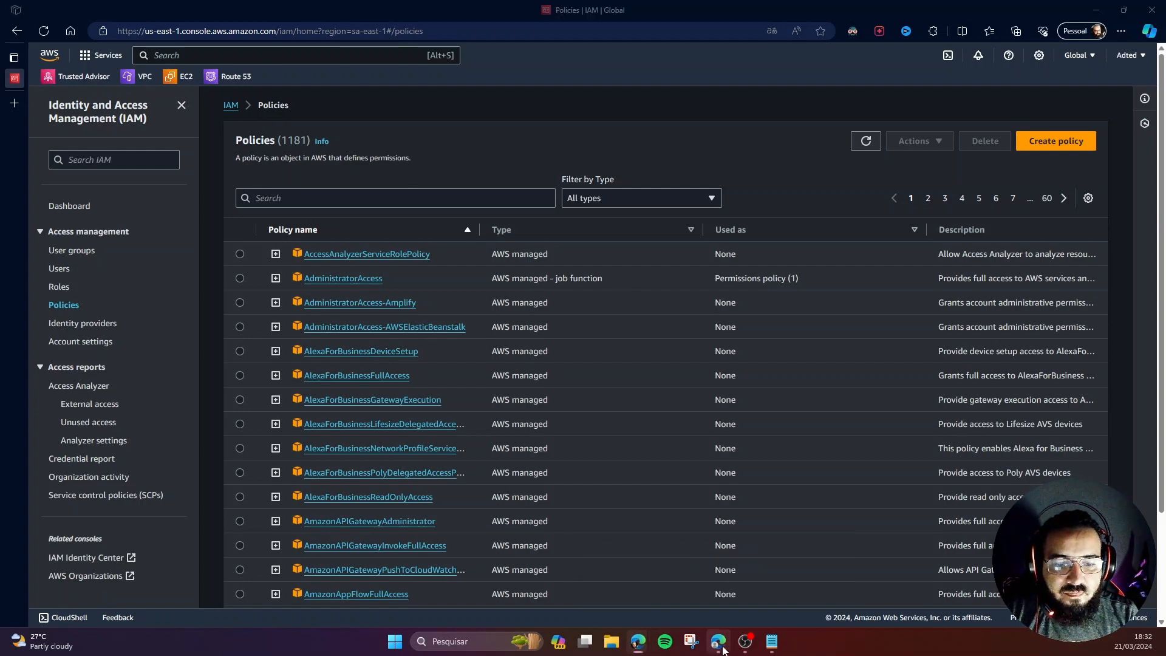
# Switch to the Azure portal and assign the GR-AWS-AdministratorUser and GR-AWS-PowerUser groups to the AWS IAM Identity Center application
pyautogui.click(690, 585)
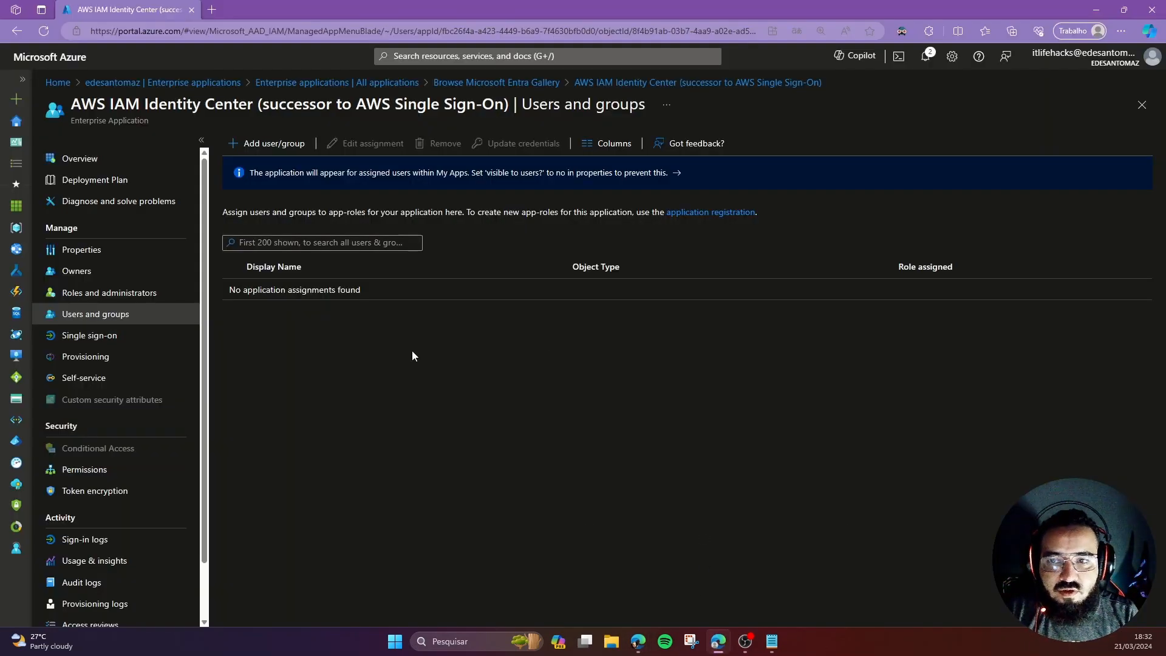
pyautogui.click(270, 147)
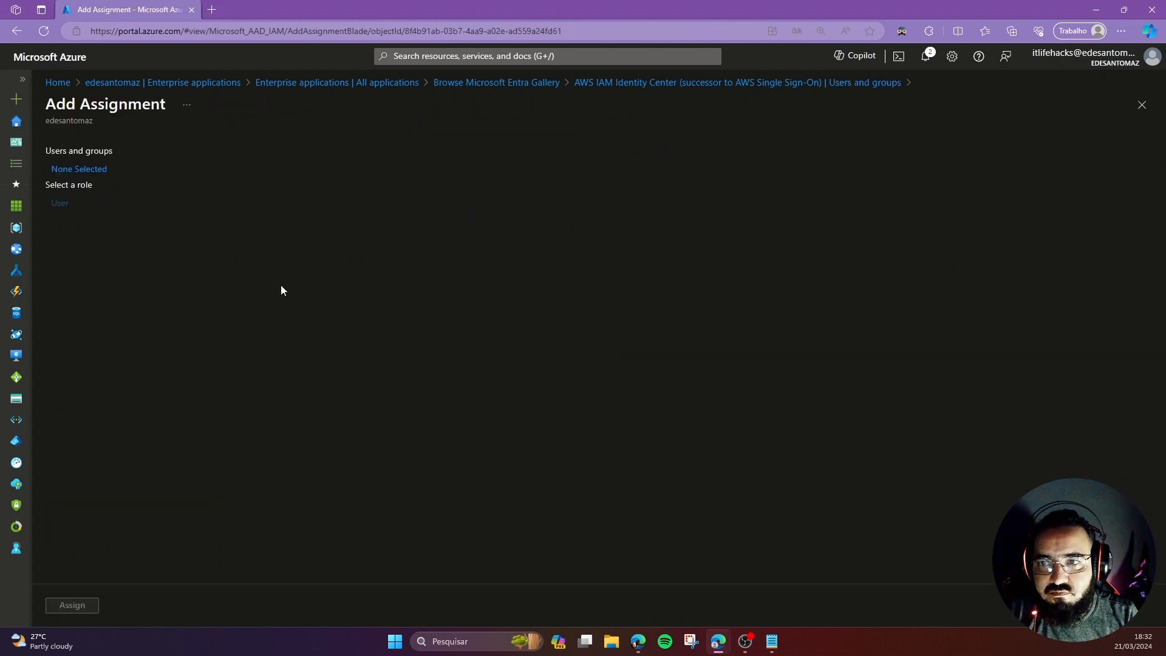
pyautogui.click(70, 171)
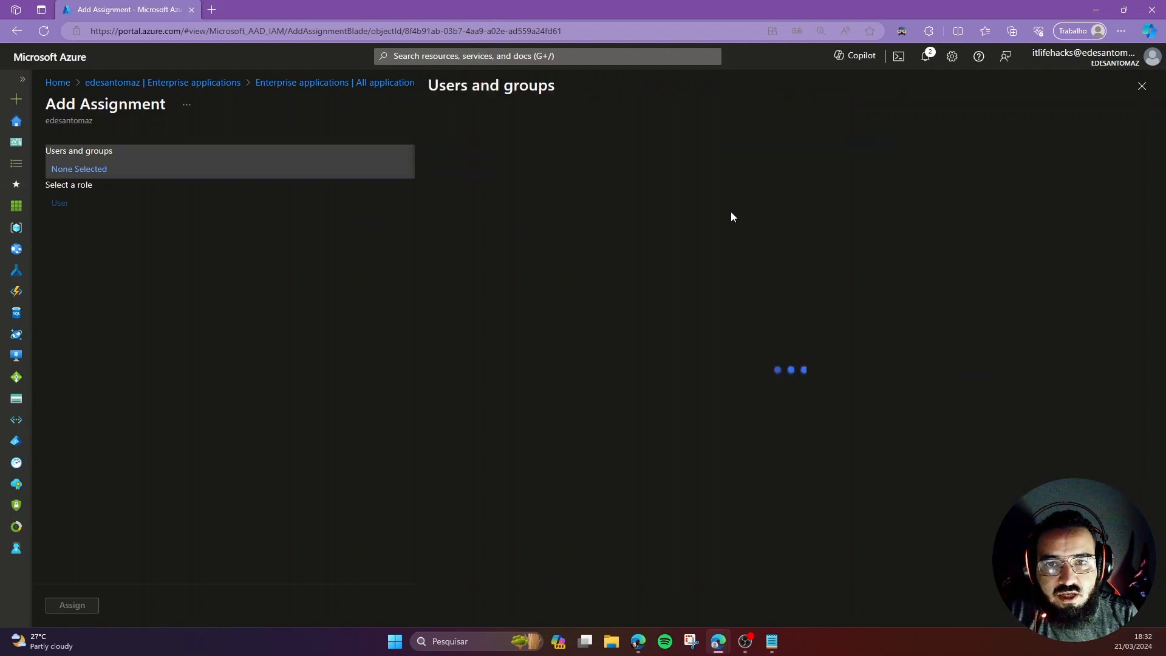
pyautogui.click(535, 185)
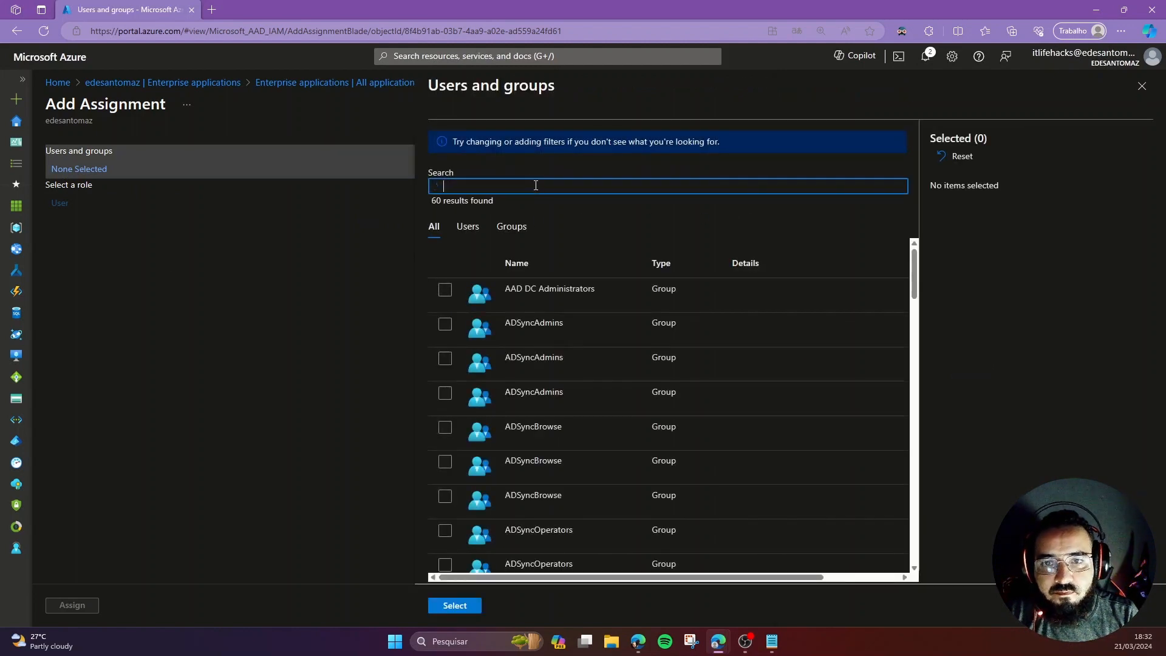
pyautogui.write('GR-AWS')
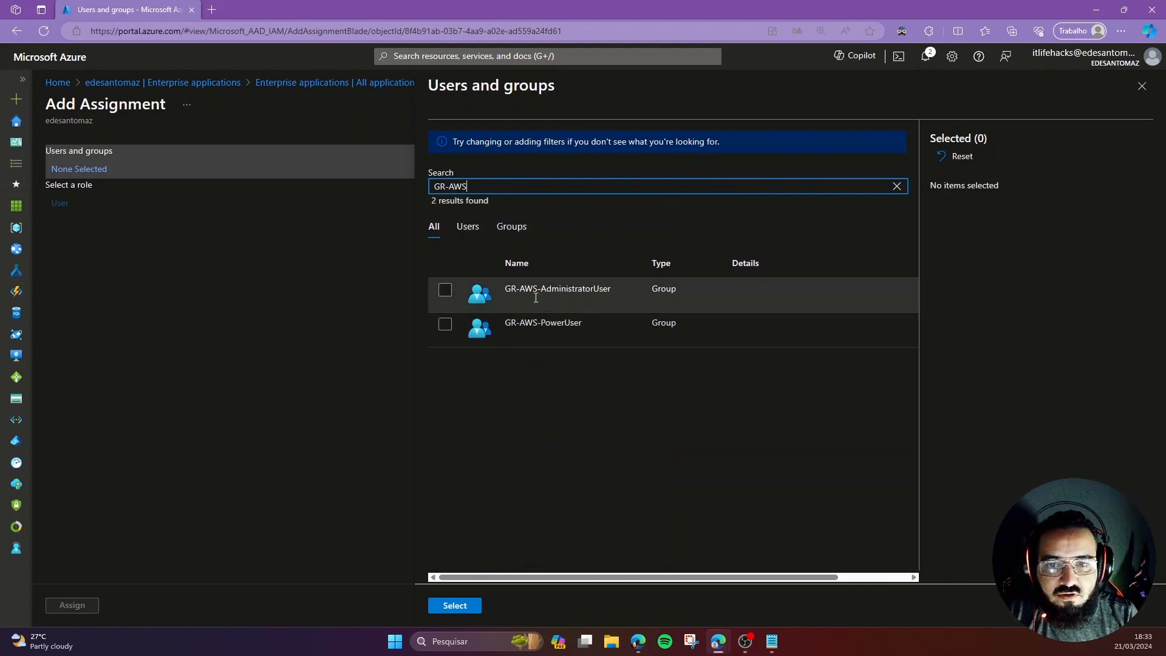
pyautogui.click(440, 291)
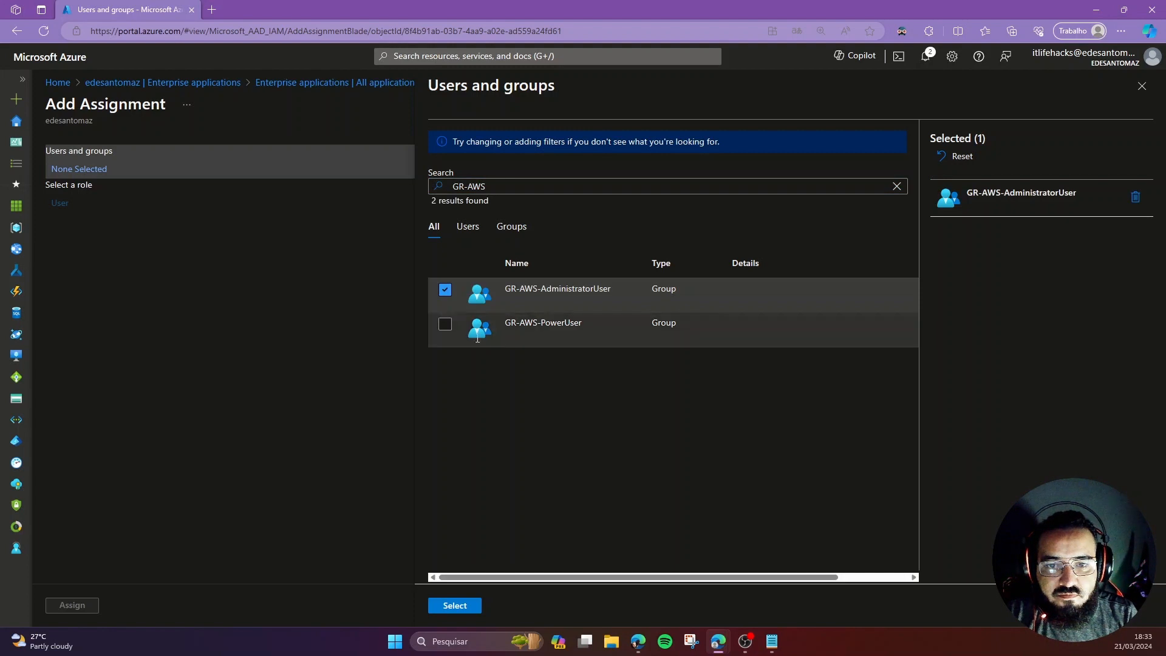
pyautogui.click(439, 328)
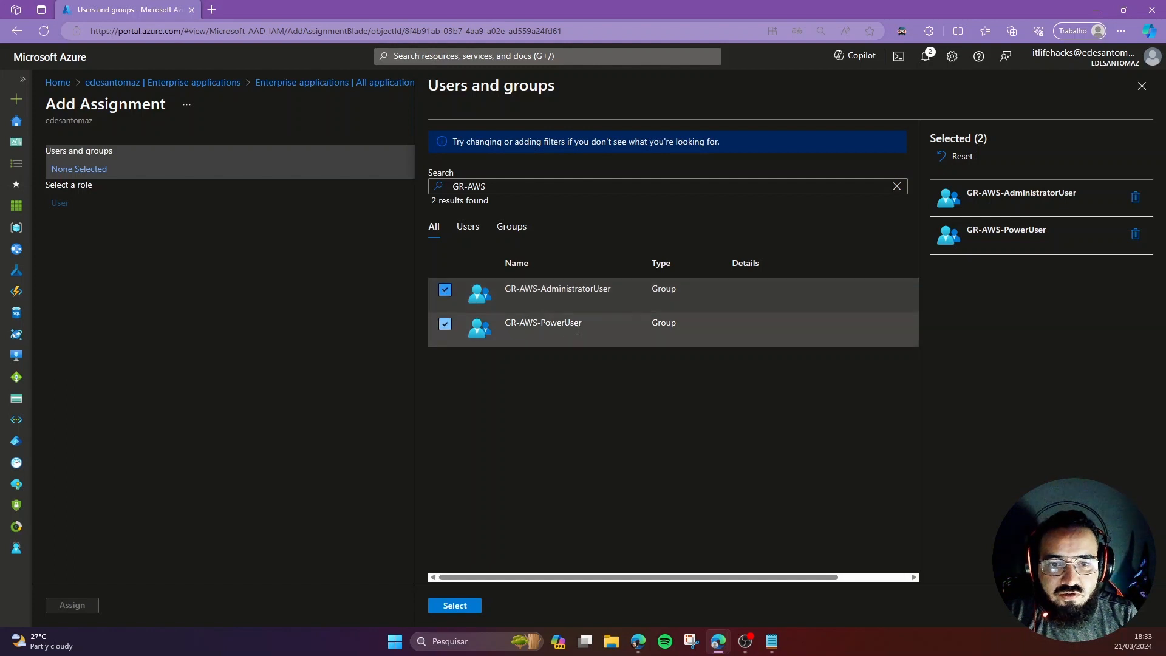
pyautogui.click(460, 608)
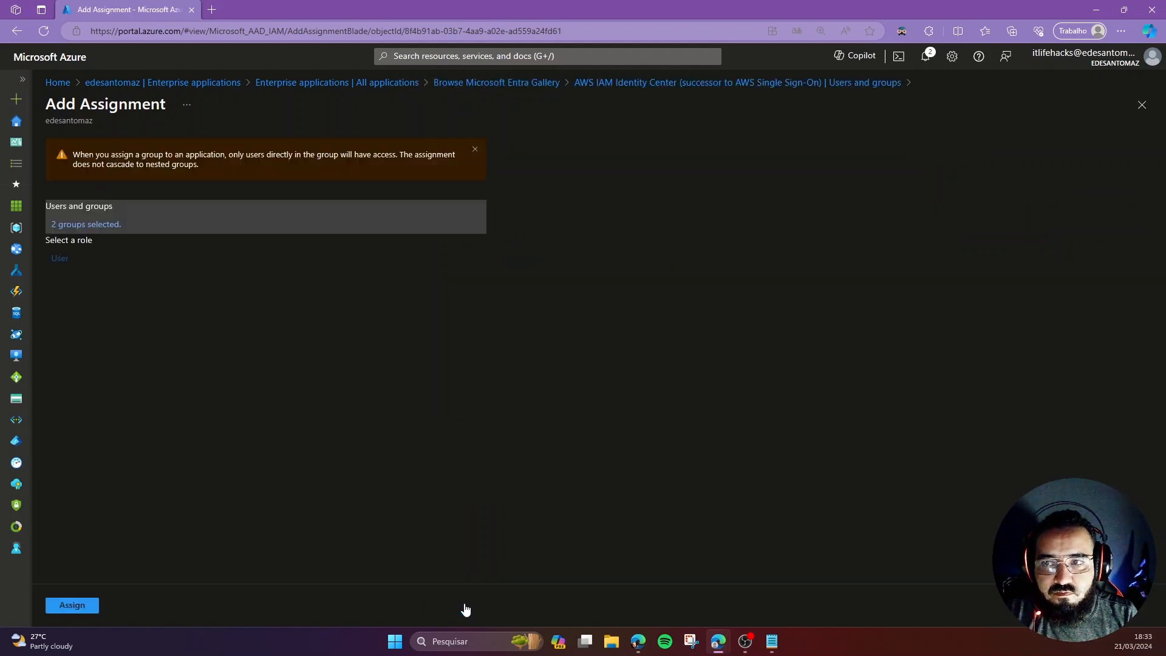
pyautogui.click(73, 605)
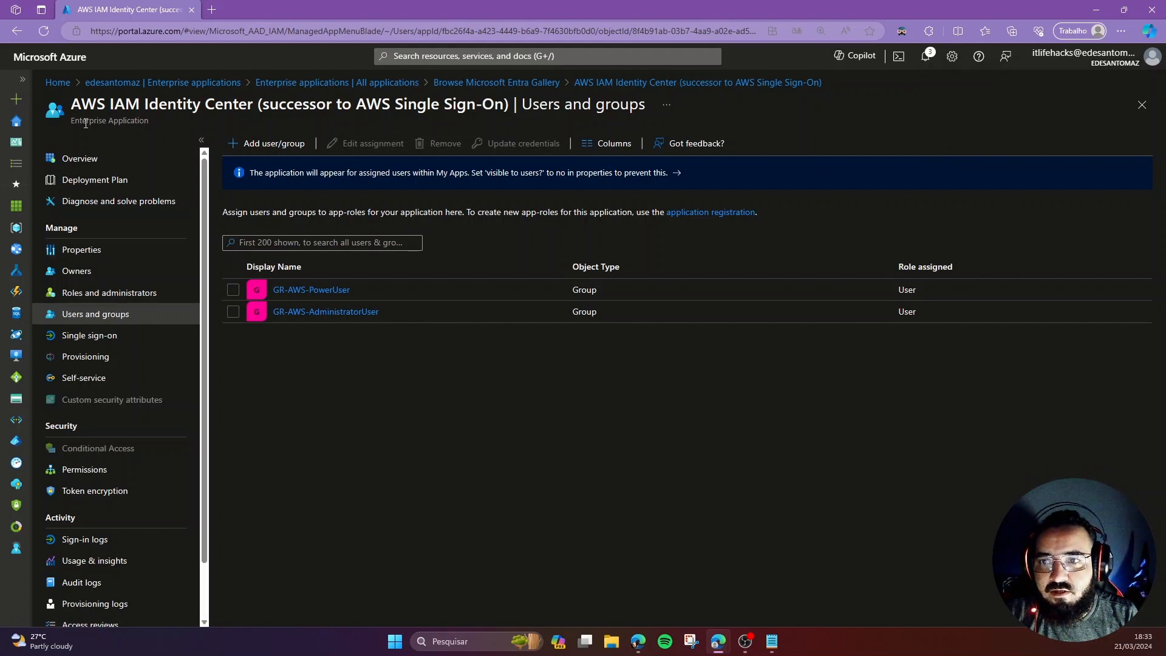
# Search the Microsoft Entra groups for GR-AWS and view the members of GR-AWS-AdministratorUser
pyautogui.click(168, 87)
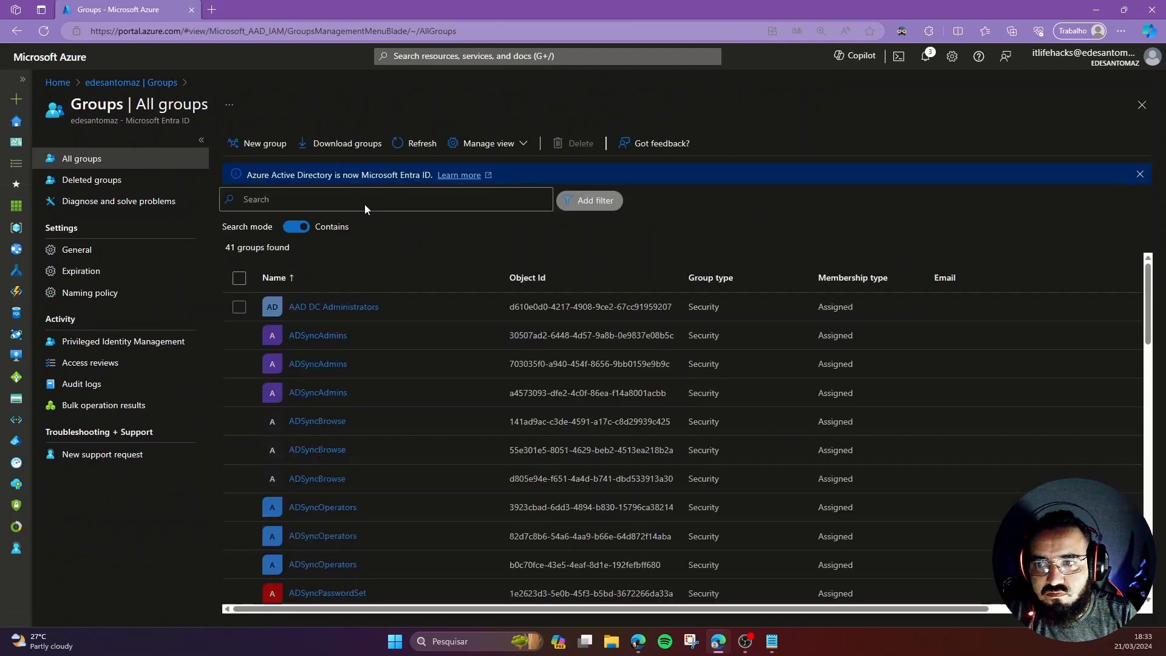
pyautogui.click(310, 198)
pyautogui.write('GR')
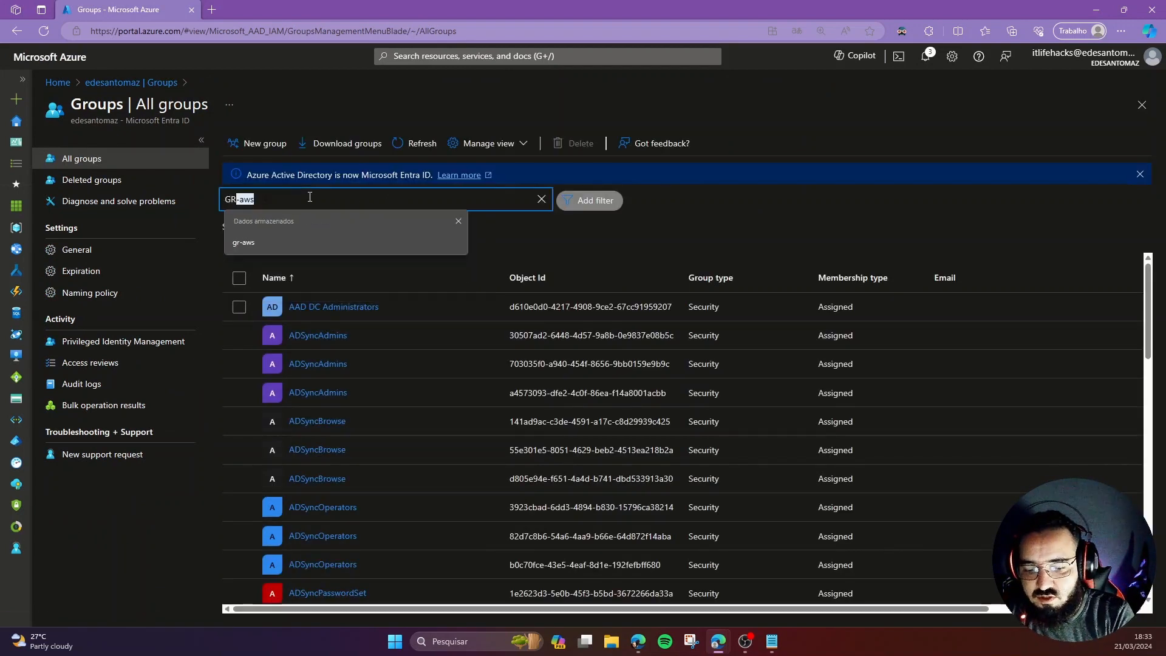
pyautogui.write('-AWS')
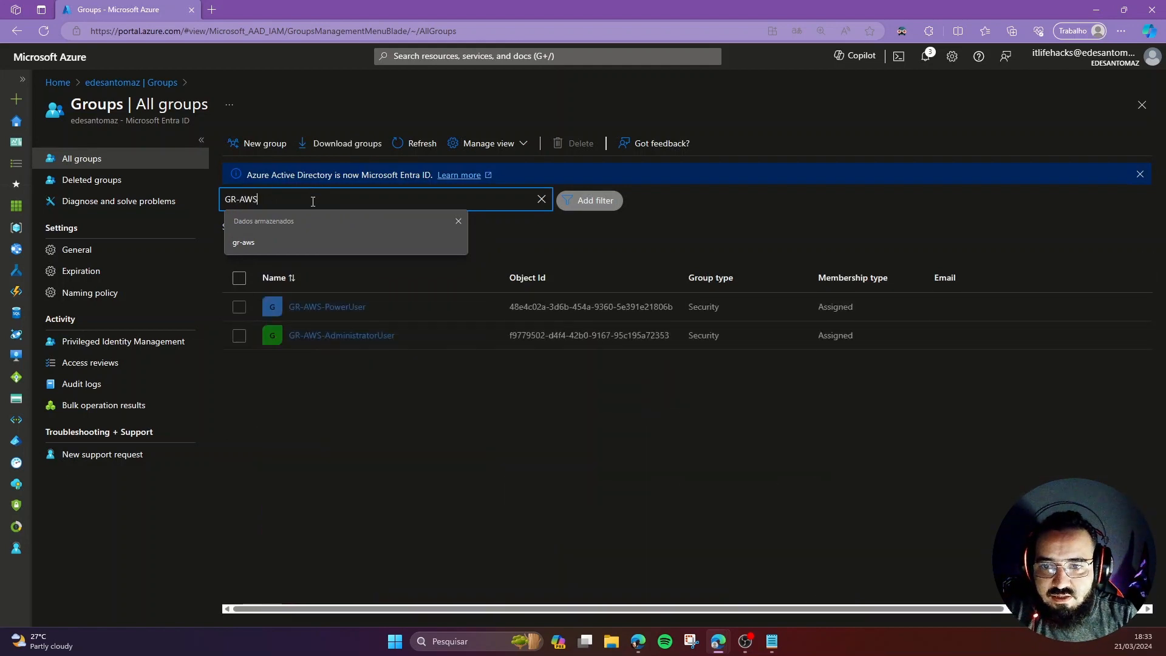
pyautogui.click(341, 336)
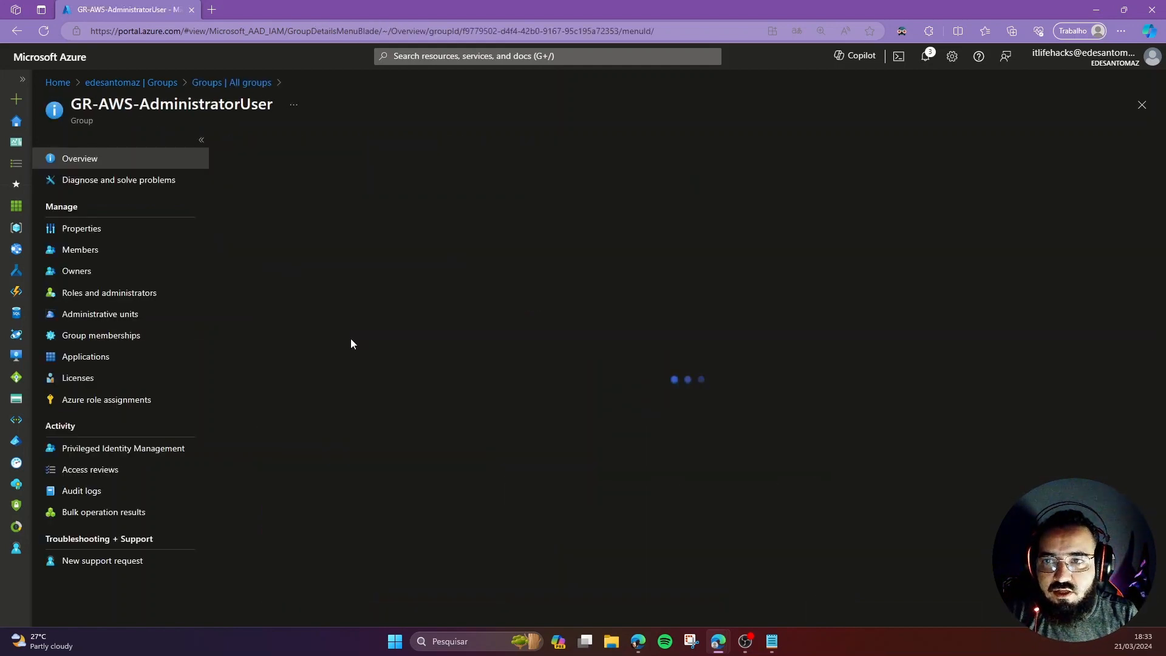
pyautogui.click(91, 252)
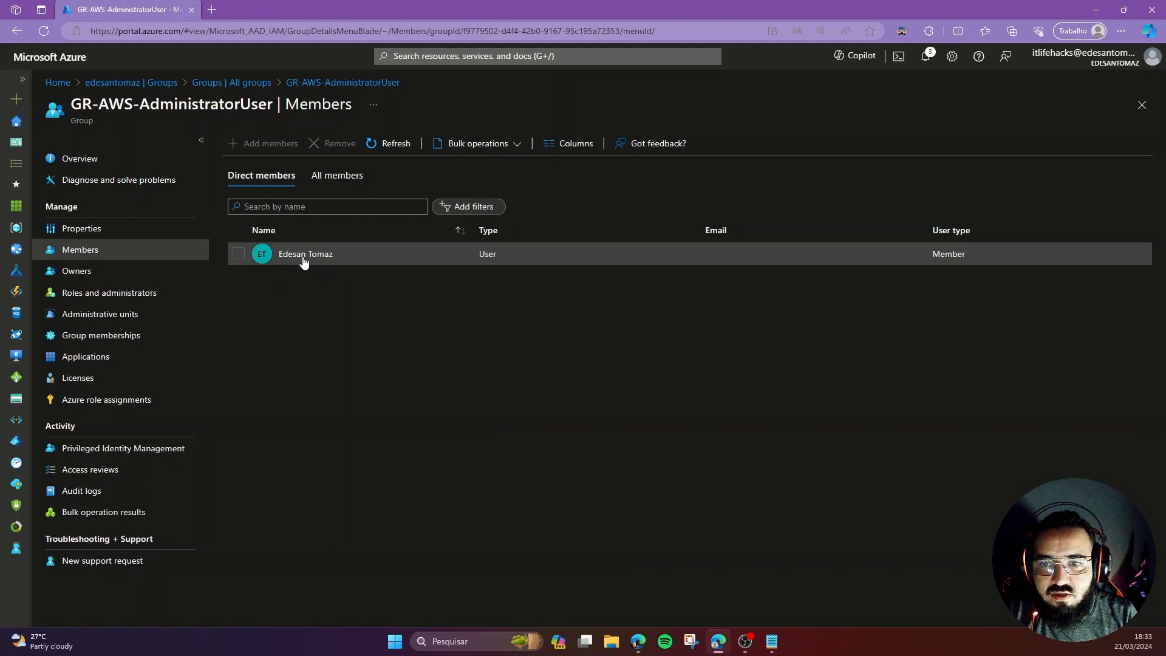
# Return to the group list and view the members of GR-AWS-PowerUser
pyautogui.click(246, 83)
pyautogui.click(339, 308)
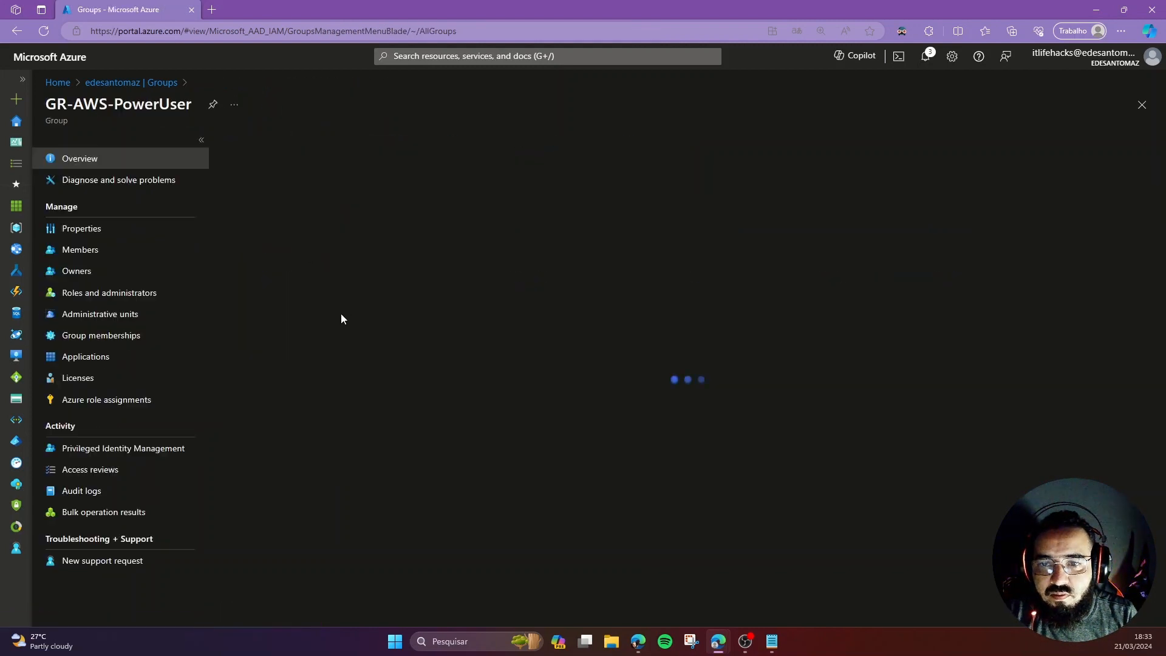
pyautogui.click(78, 258)
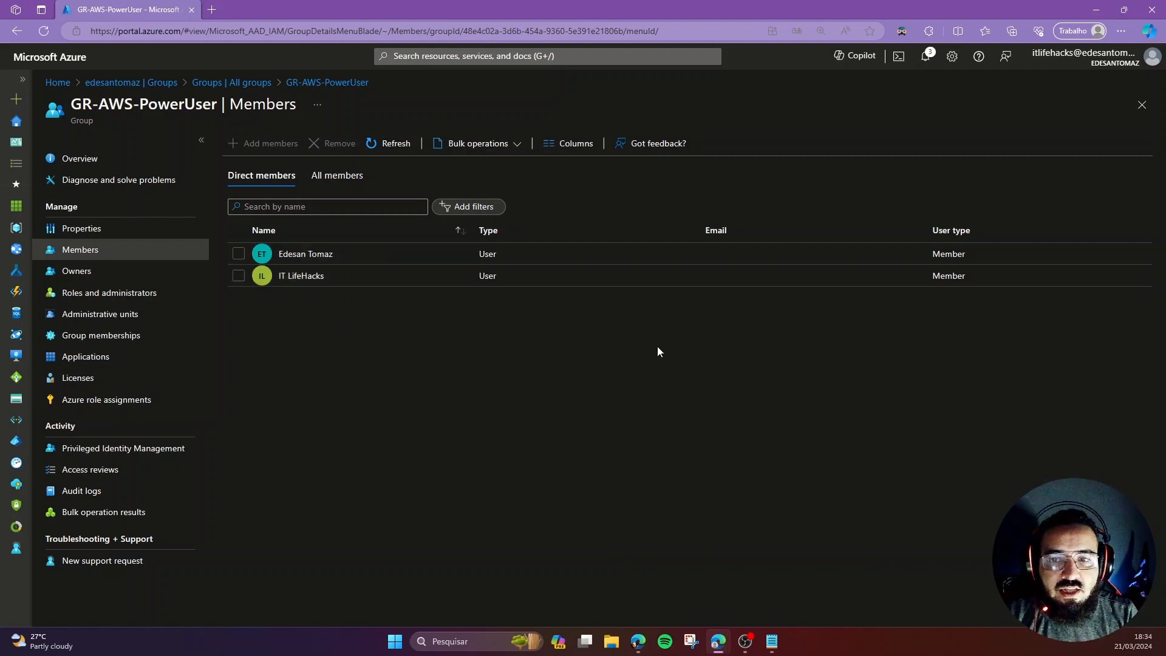
# Reopen the AWS IAM Identity Center enterprise application, choose SAML as its single sign-on method, and review the SAML setup sections
pyautogui.click(147, 84)
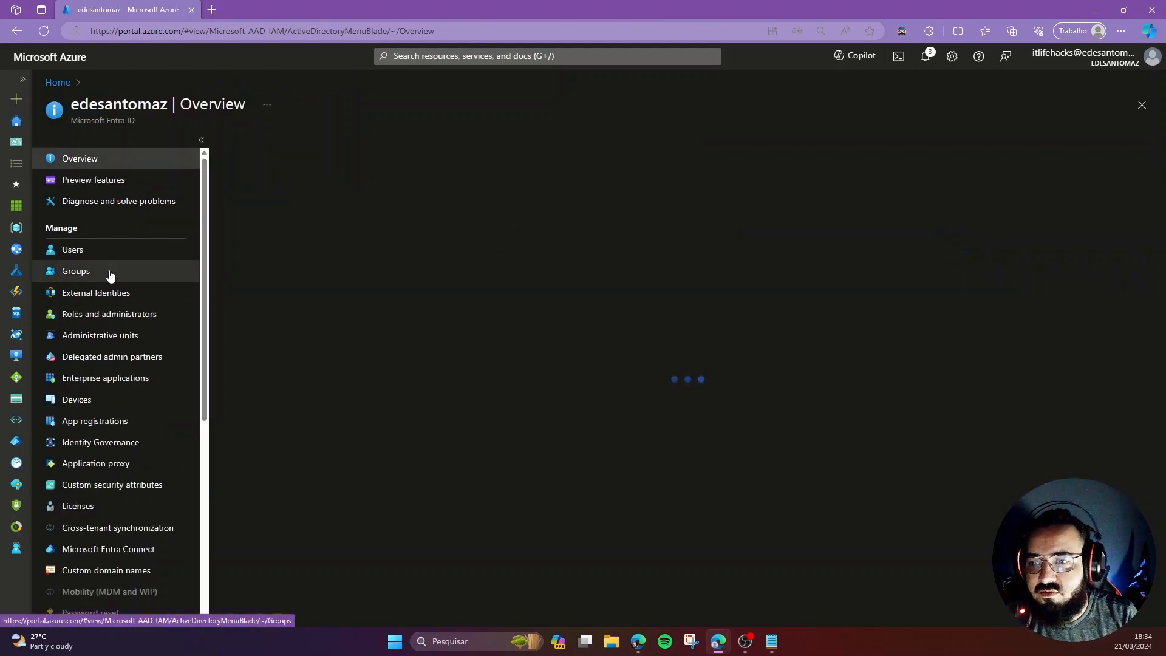
pyautogui.click(101, 379)
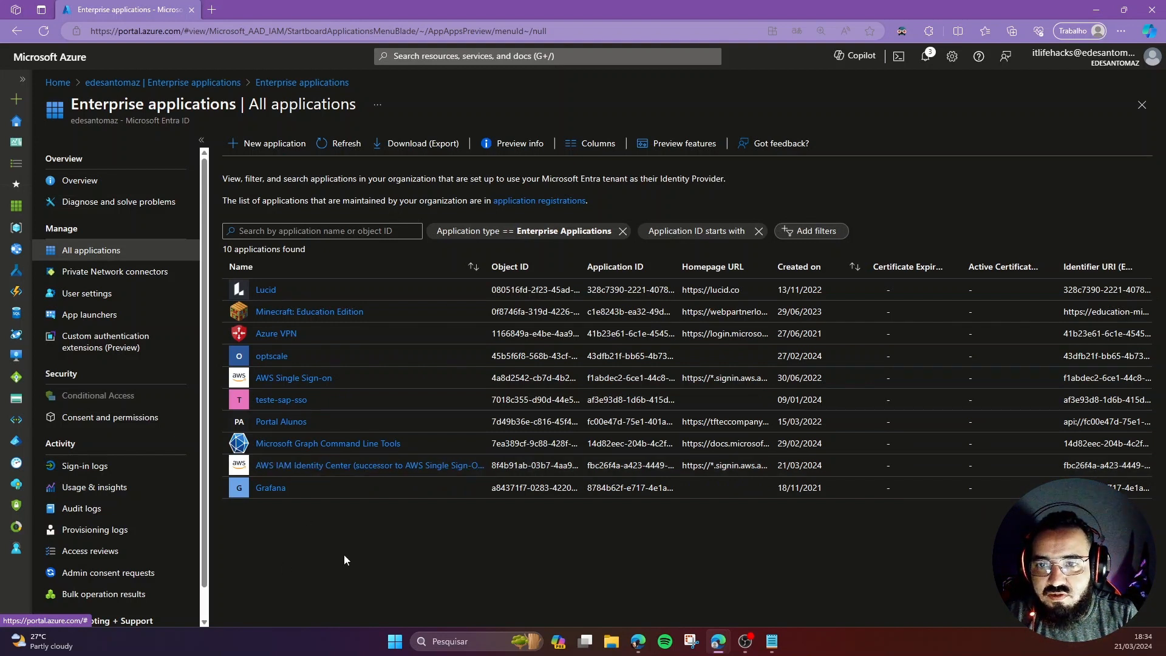
pyautogui.click(376, 464)
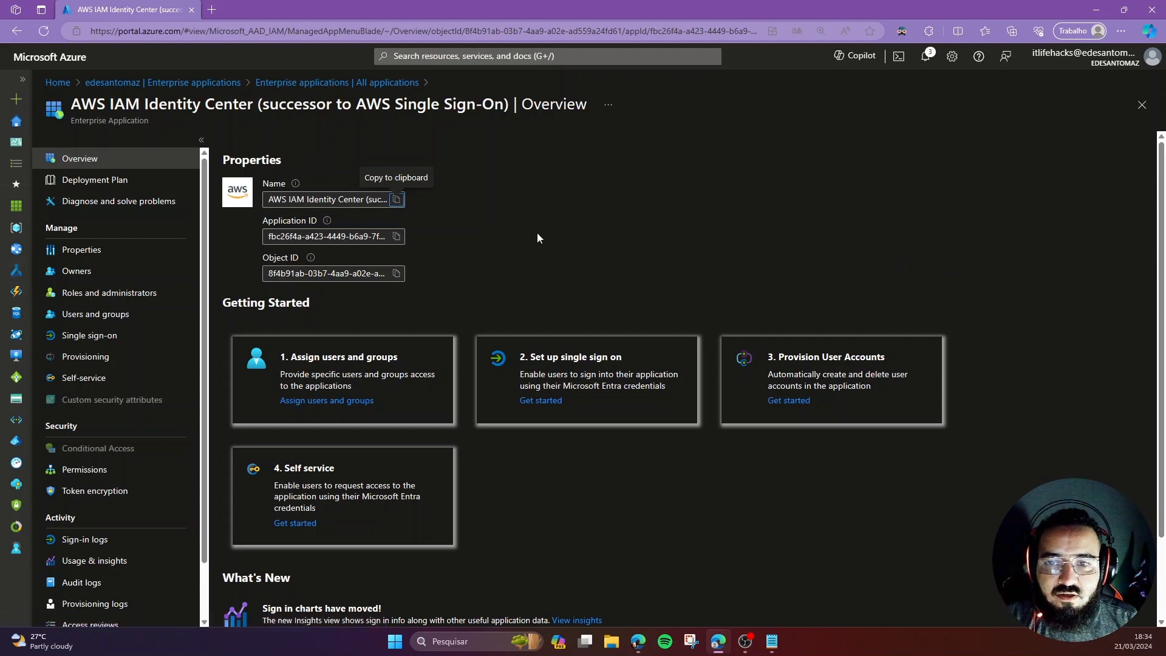
pyautogui.click(92, 335)
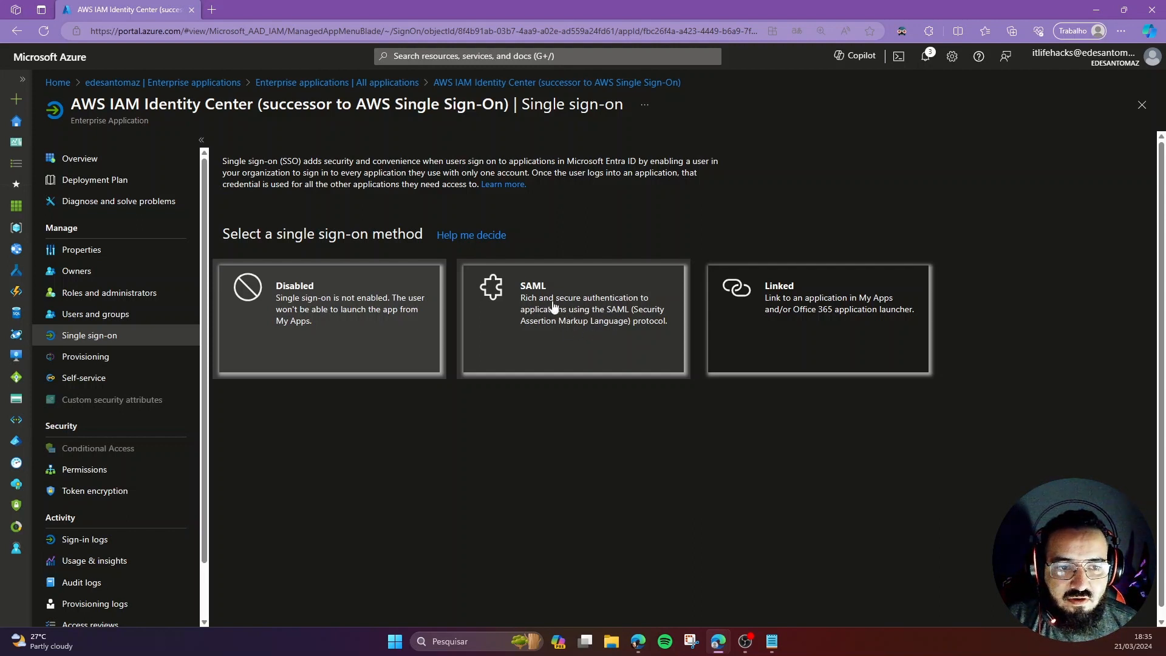
pyautogui.click(602, 318)
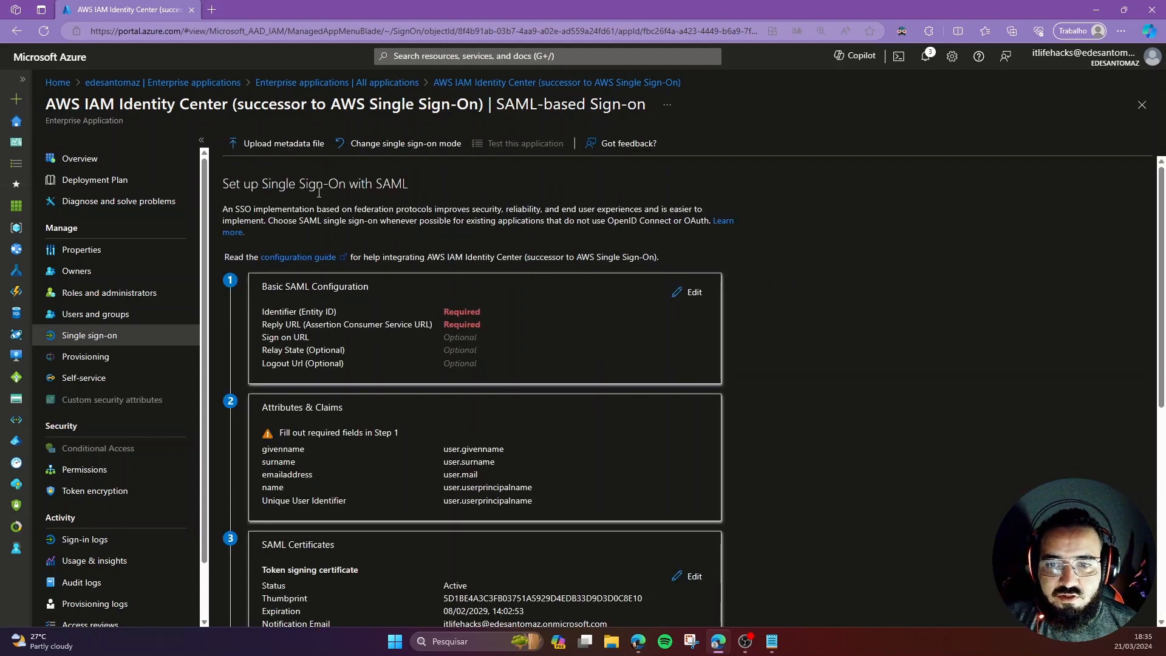
pyautogui.scroll(-6, 526, 292)
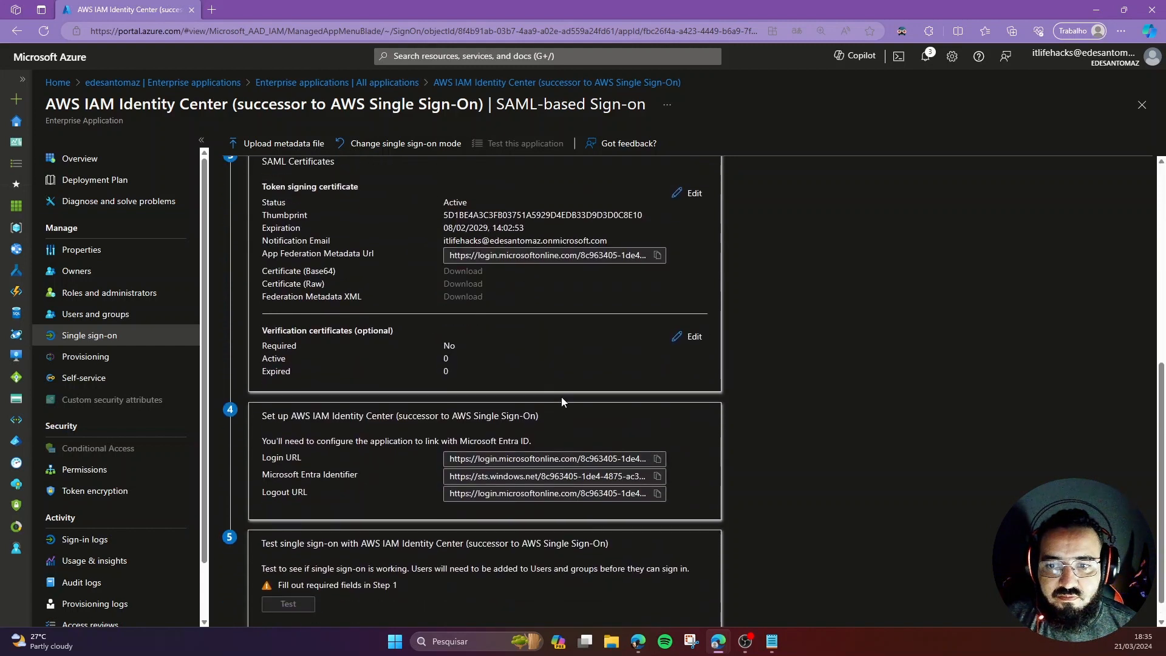
pyautogui.scroll(6, 561, 401)
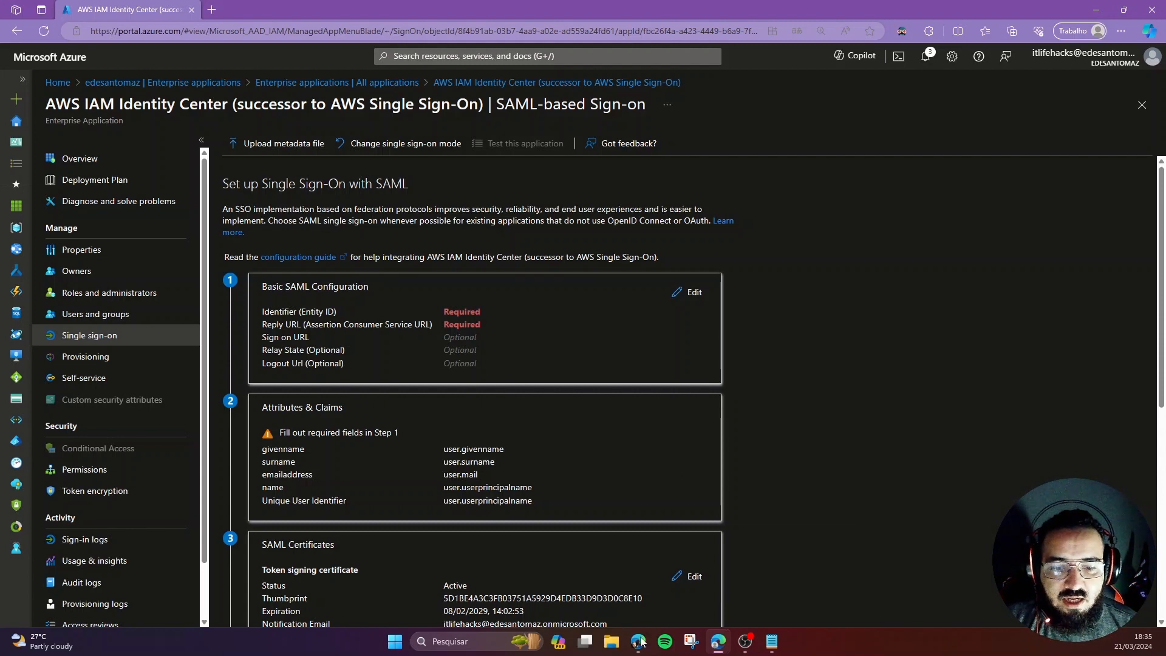
# Switch from the Azure portal to the AWS console window
pyautogui.moveTo(717, 640)
pyautogui.click(796, 577)
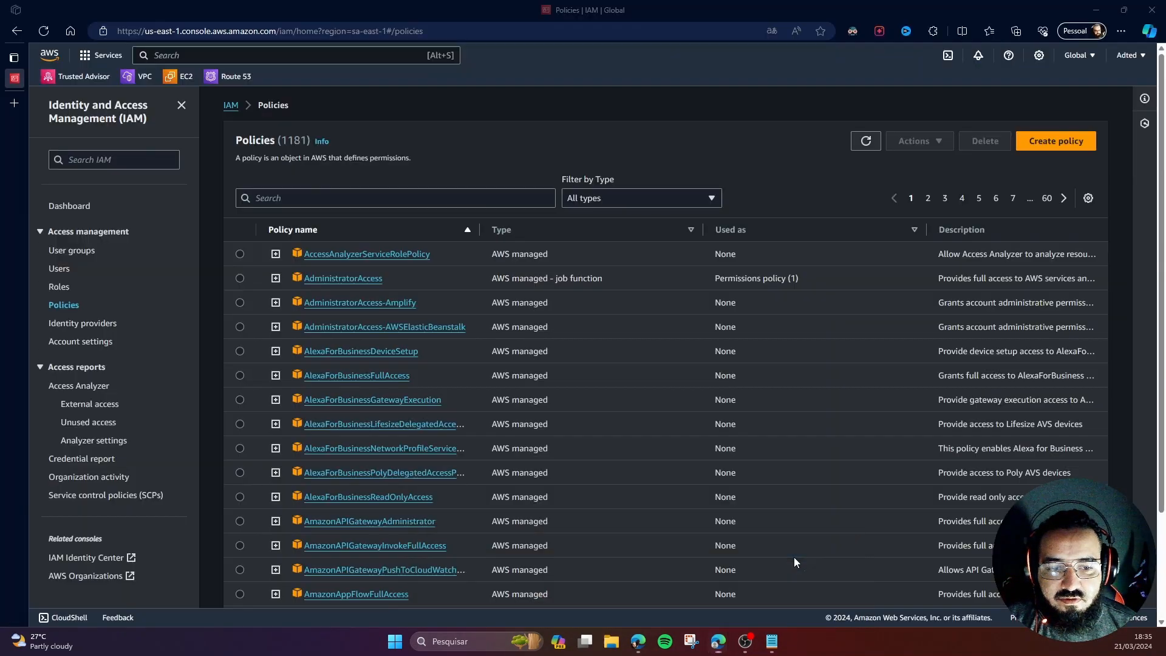
pyautogui.click(793, 556)
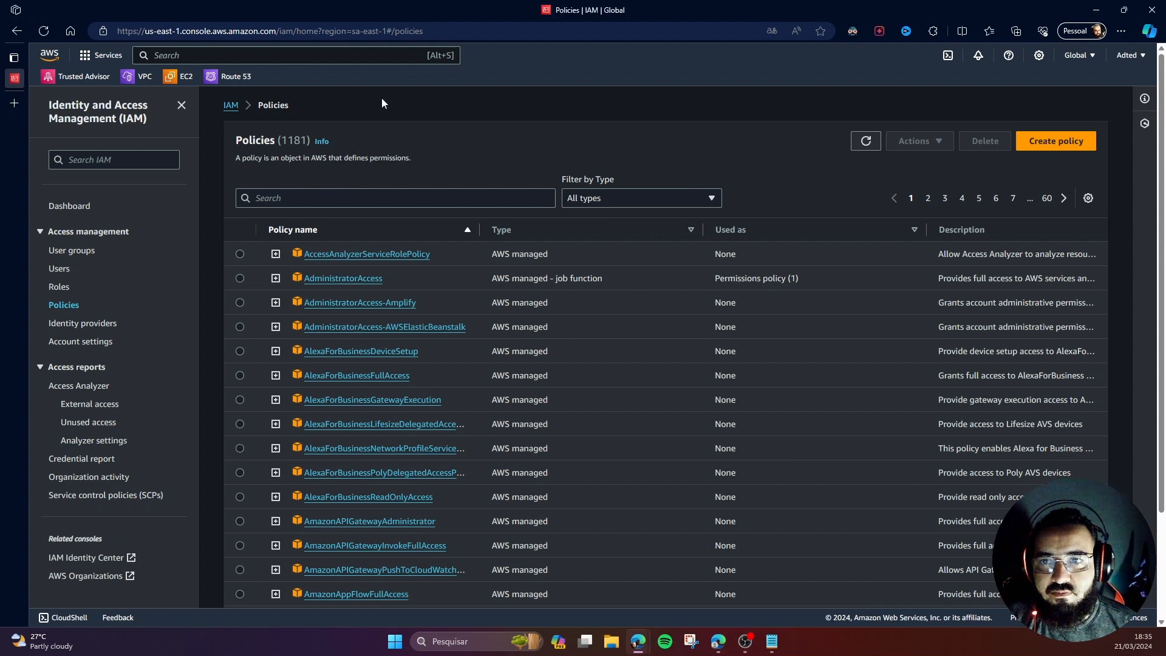
# Find the IAM Identity Center service by searching for IAM, and enable IAM Identity Center in the São Paulo region
pyautogui.click(309, 55)
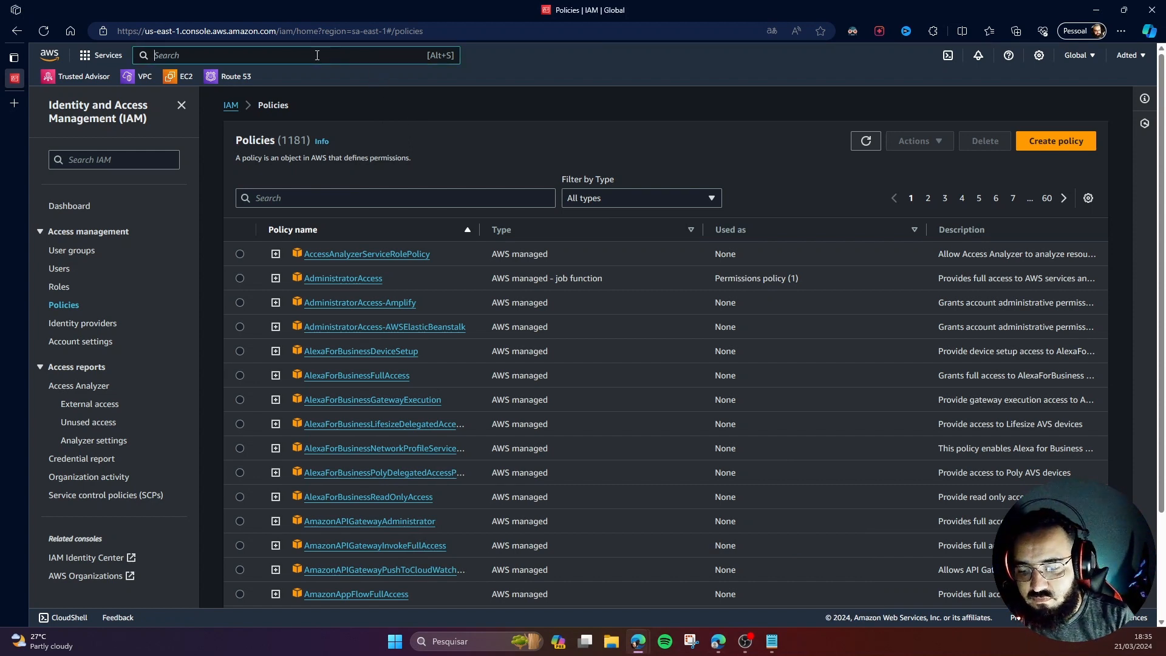
pyautogui.write('IAM')
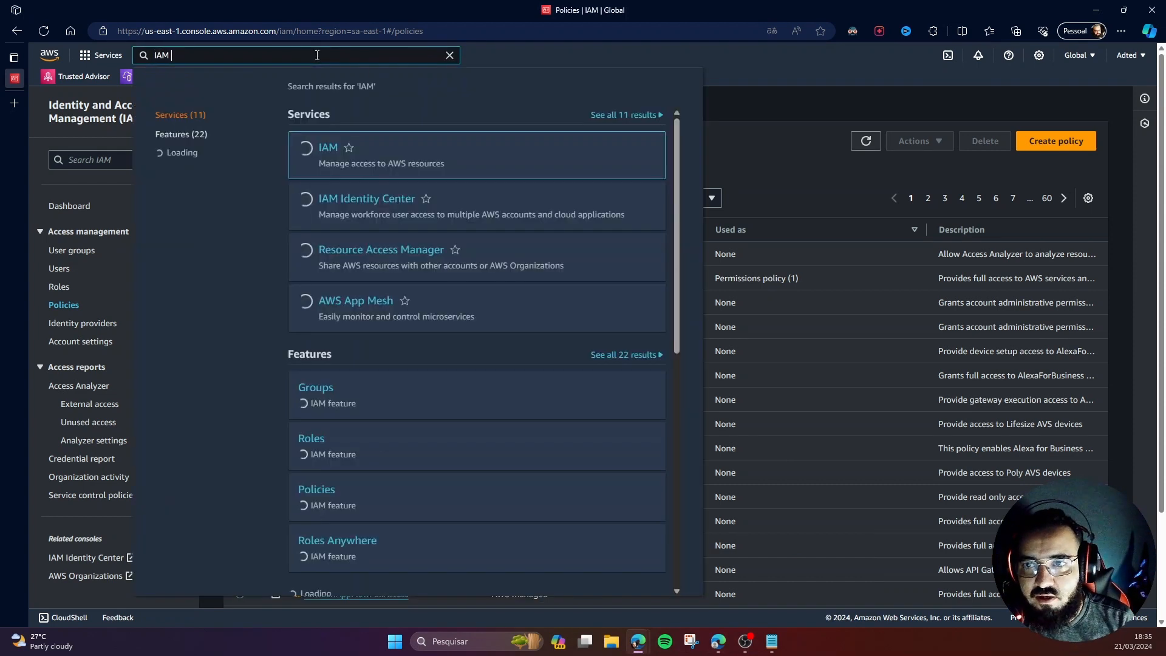
pyautogui.click(377, 204)
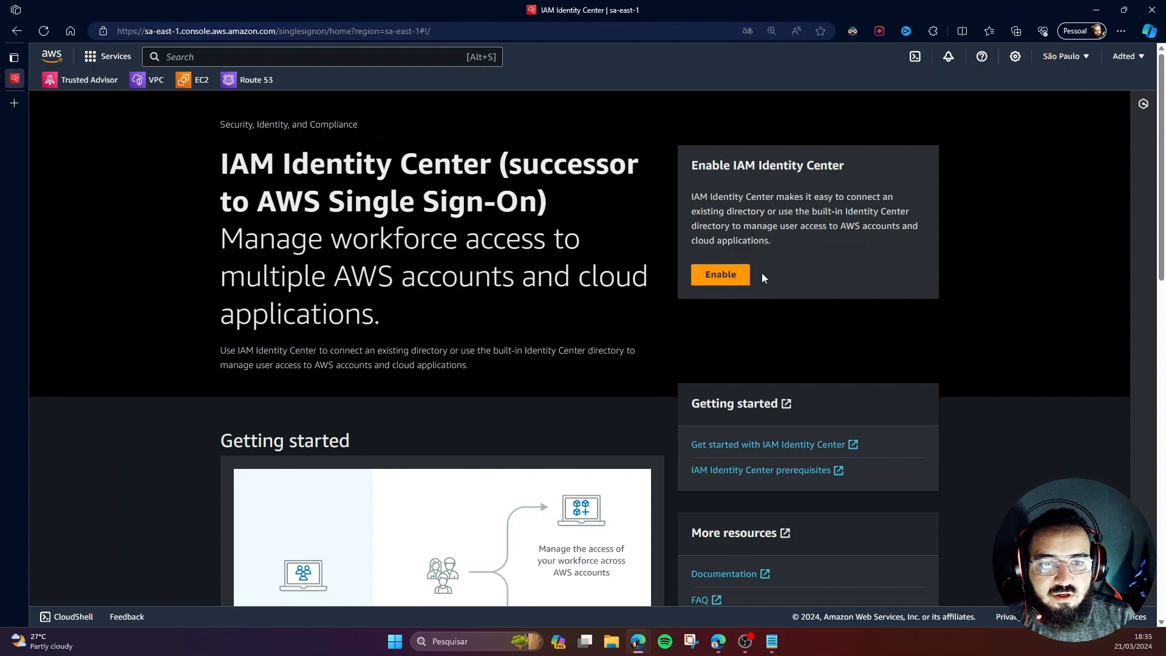
pyautogui.click(731, 278)
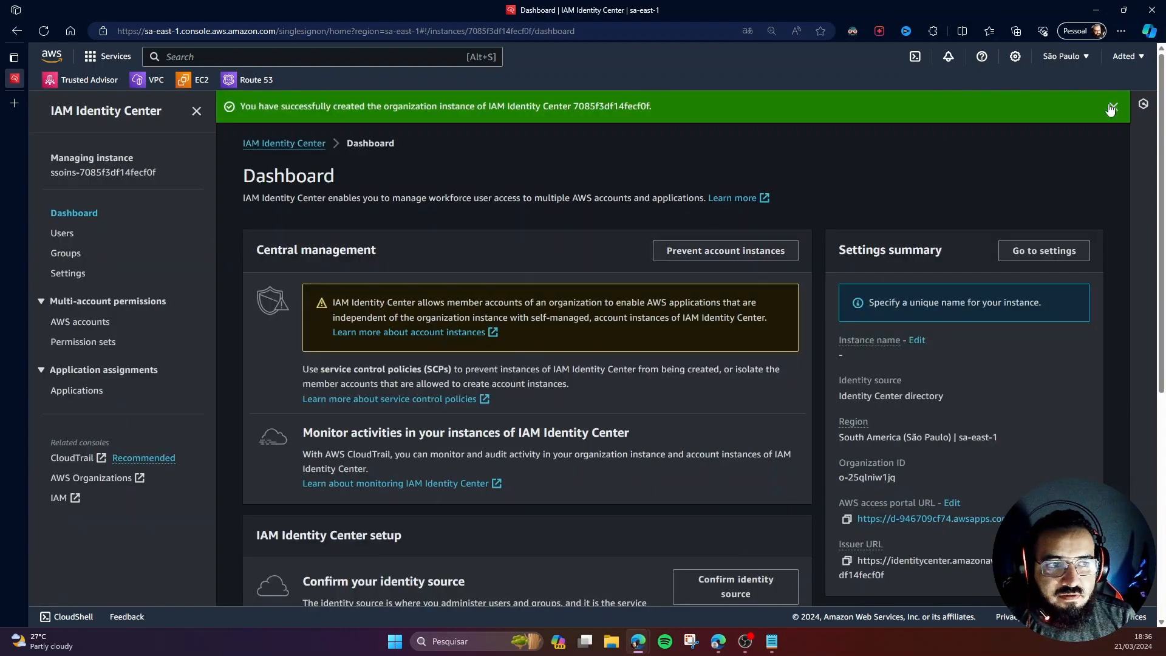
pyautogui.click(1114, 109)
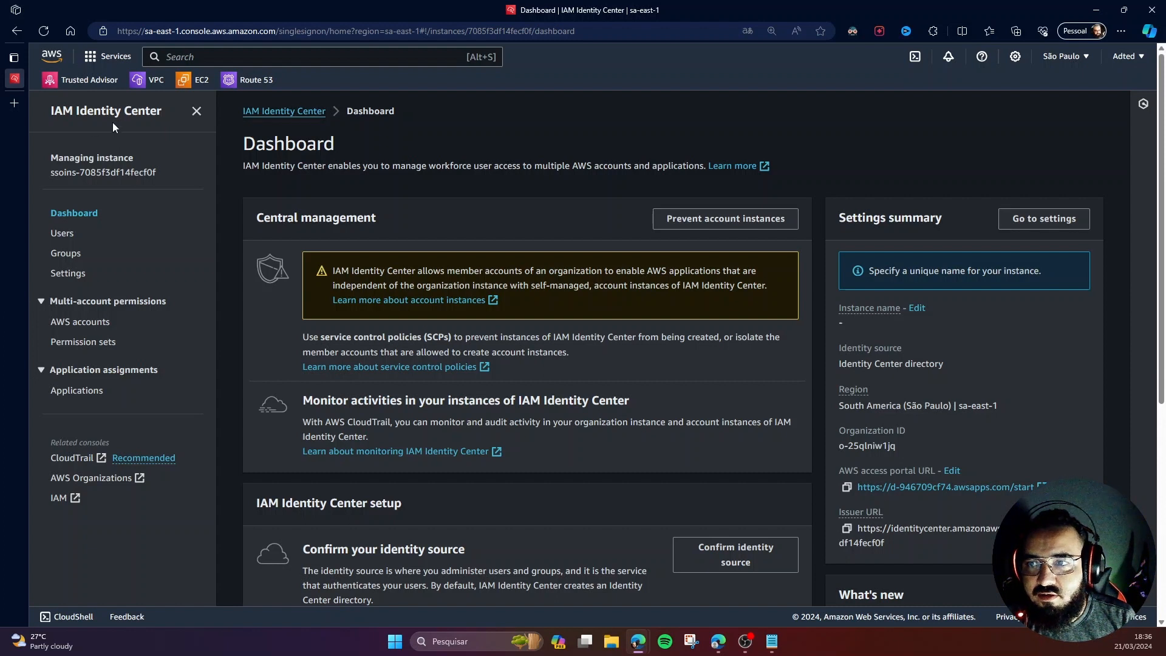
# In the IAM Identity Center settings, start changing the identity source and choose External identity provider
pyautogui.click(68, 274)
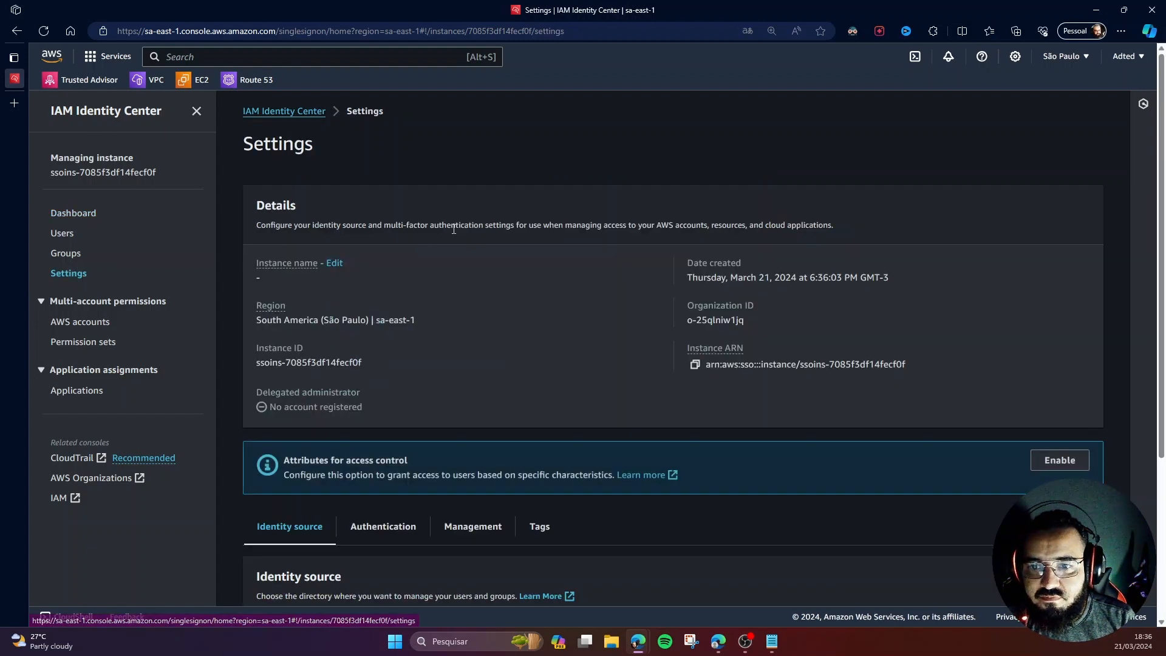
pyautogui.scroll(-3, 453, 228)
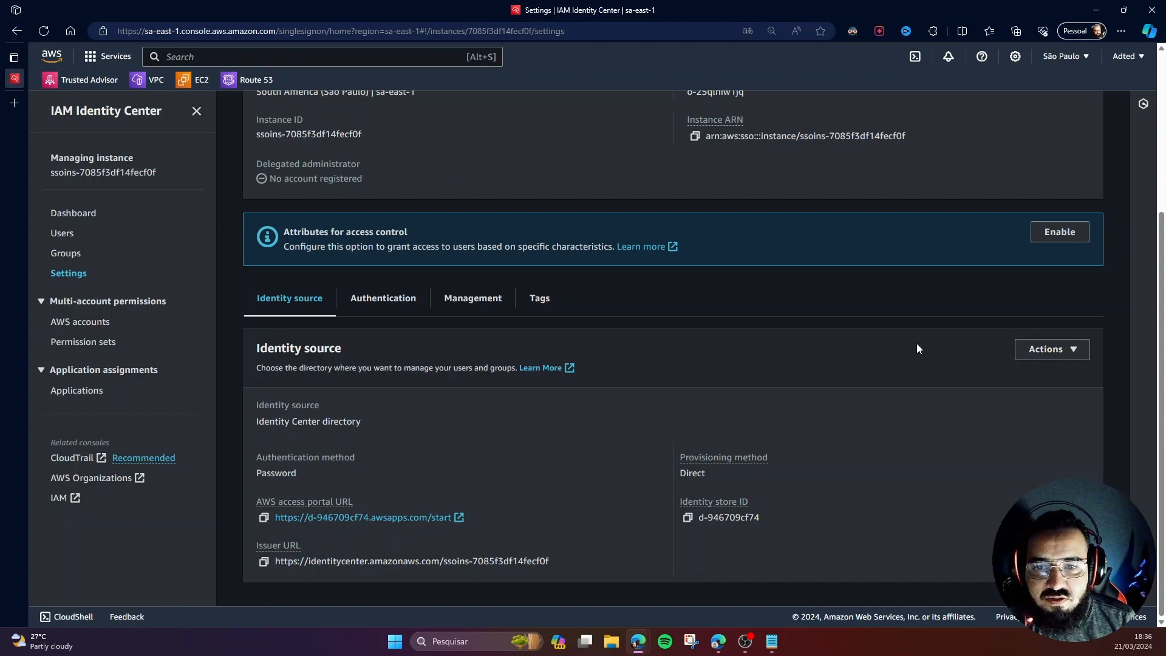
pyautogui.click(1059, 358)
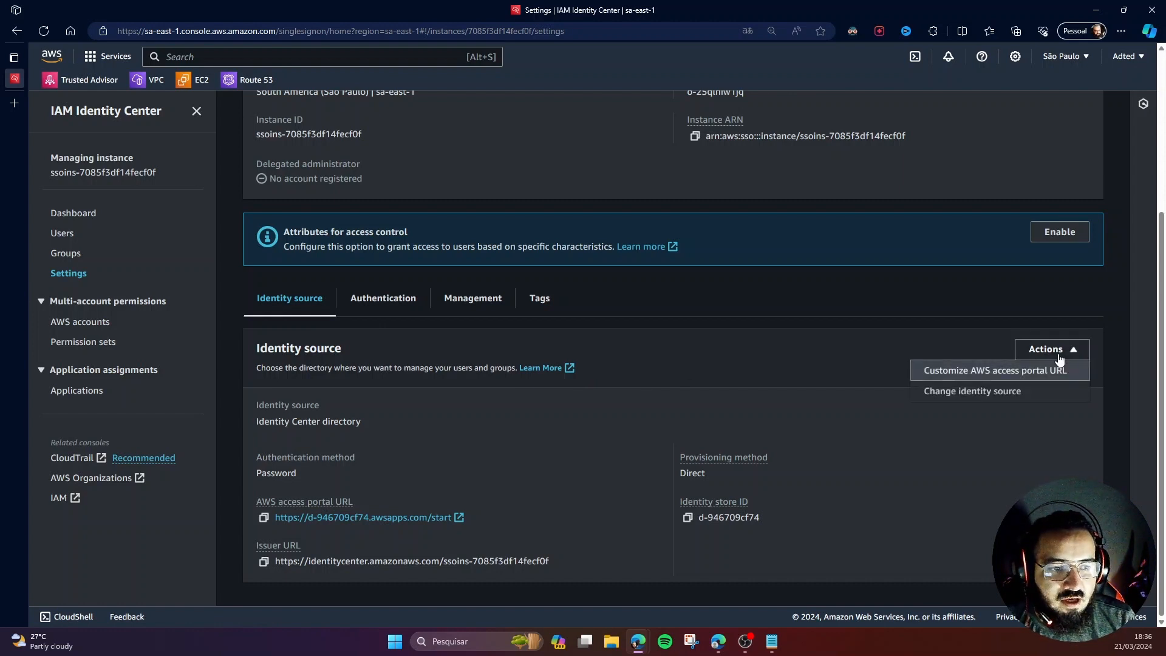
pyautogui.click(999, 394)
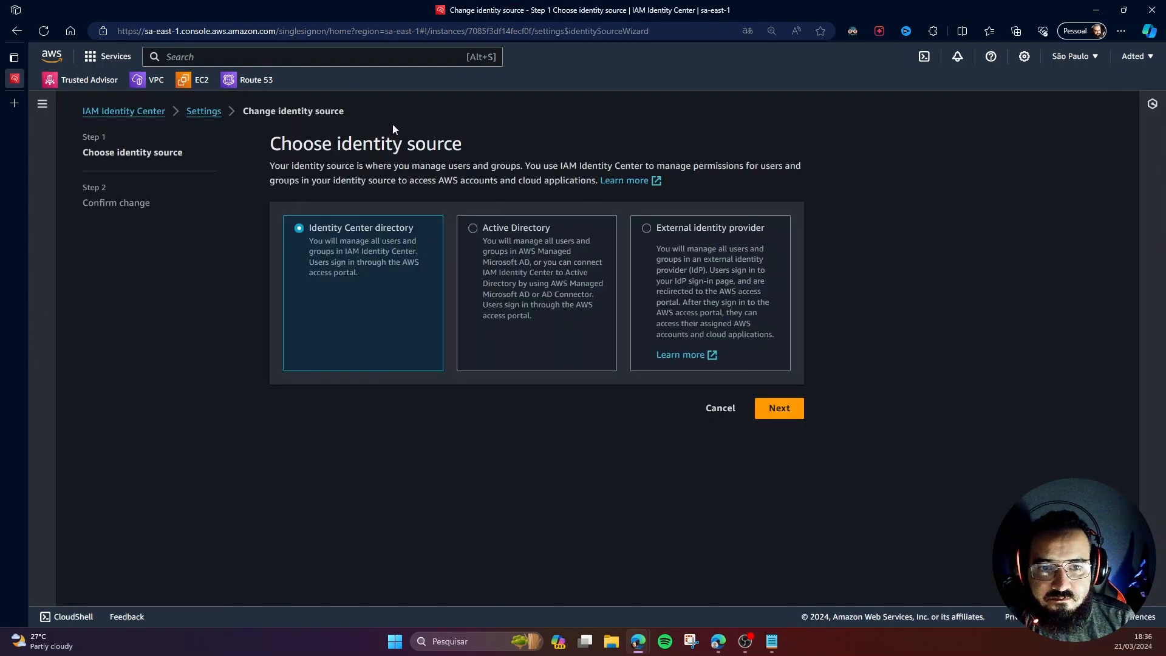
pyautogui.click(702, 246)
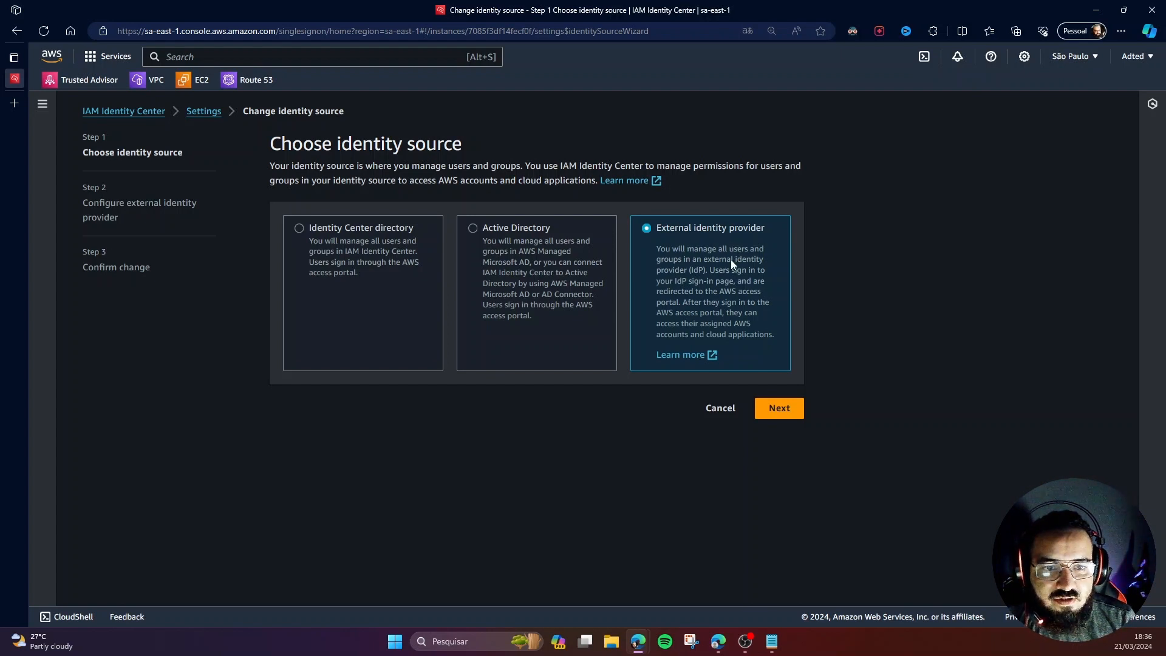
pyautogui.click(781, 407)
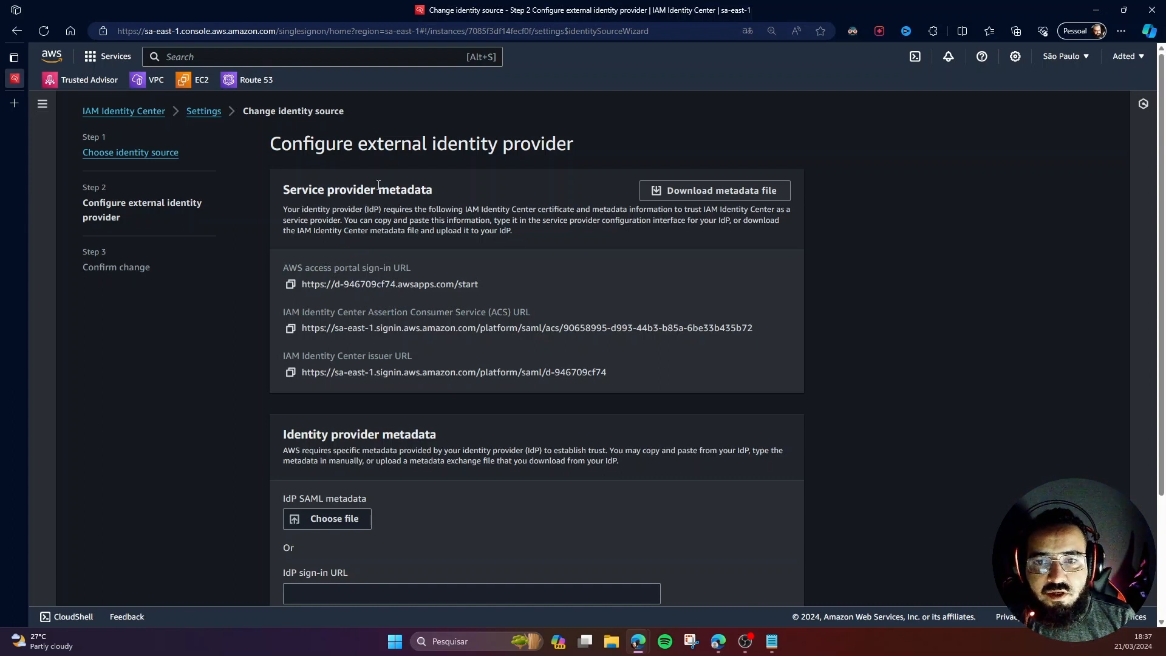
# Download the service provider metadata file and keep it despite the browser's download warning
pyautogui.click(752, 199)
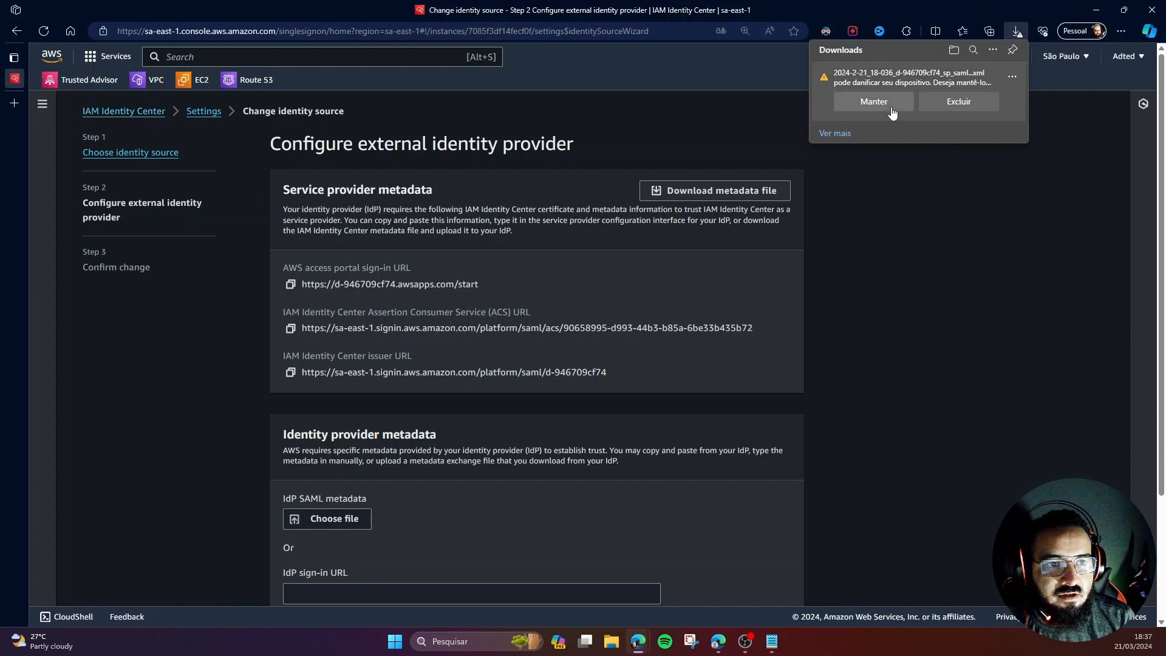
pyautogui.click(873, 101)
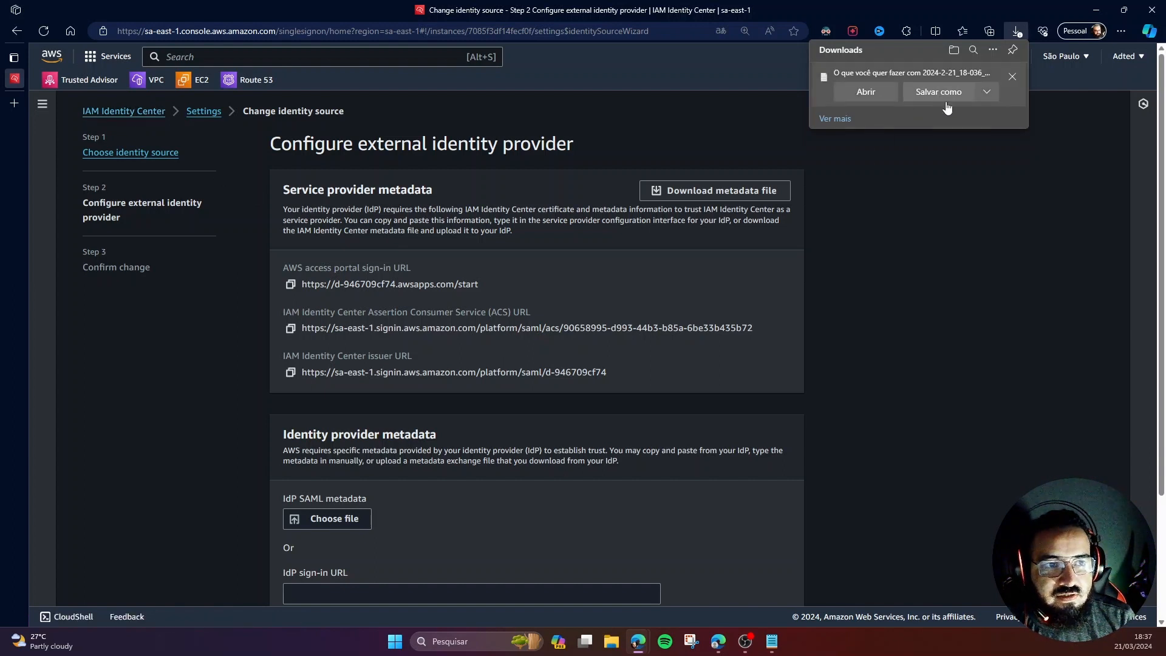
pyautogui.click(946, 202)
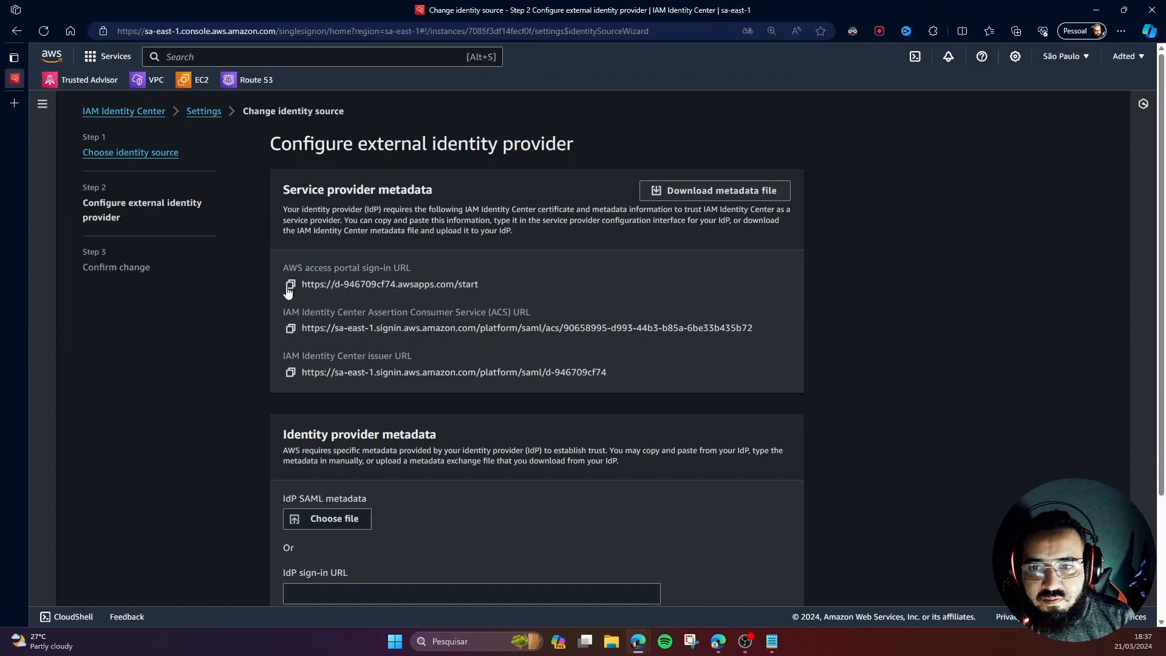
# Copy the AWS access portal sign-in URL from the service provider metadata and switch to the notes window
pyautogui.moveTo(283, 267); pyautogui.dragTo(413, 266)
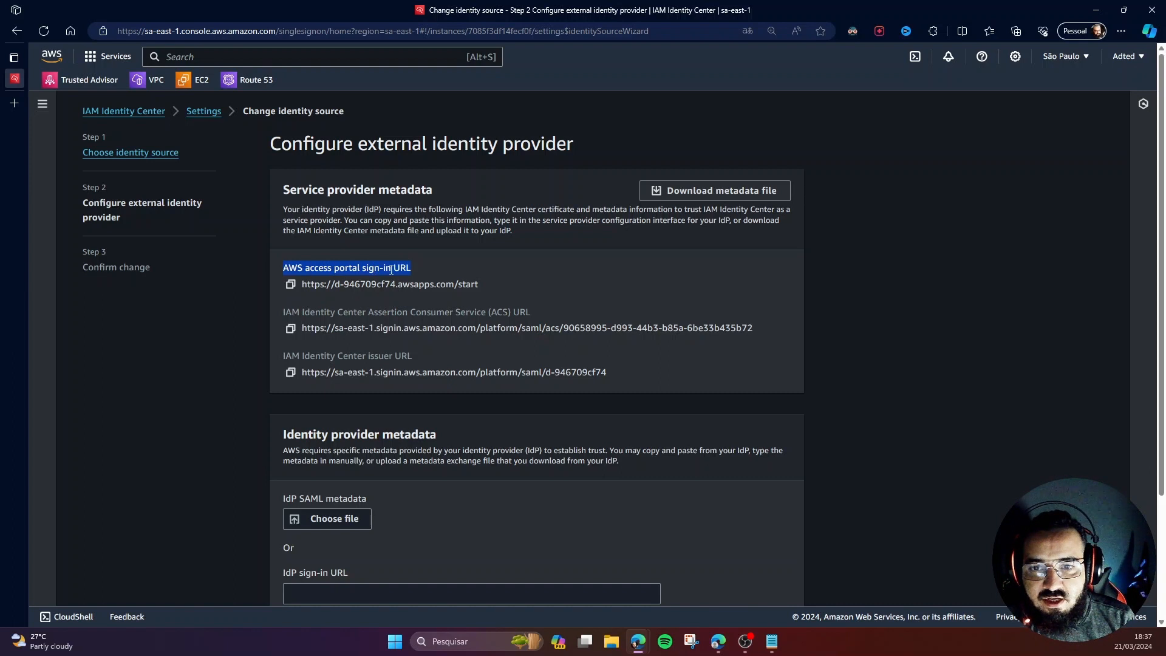
pyautogui.click(291, 285)
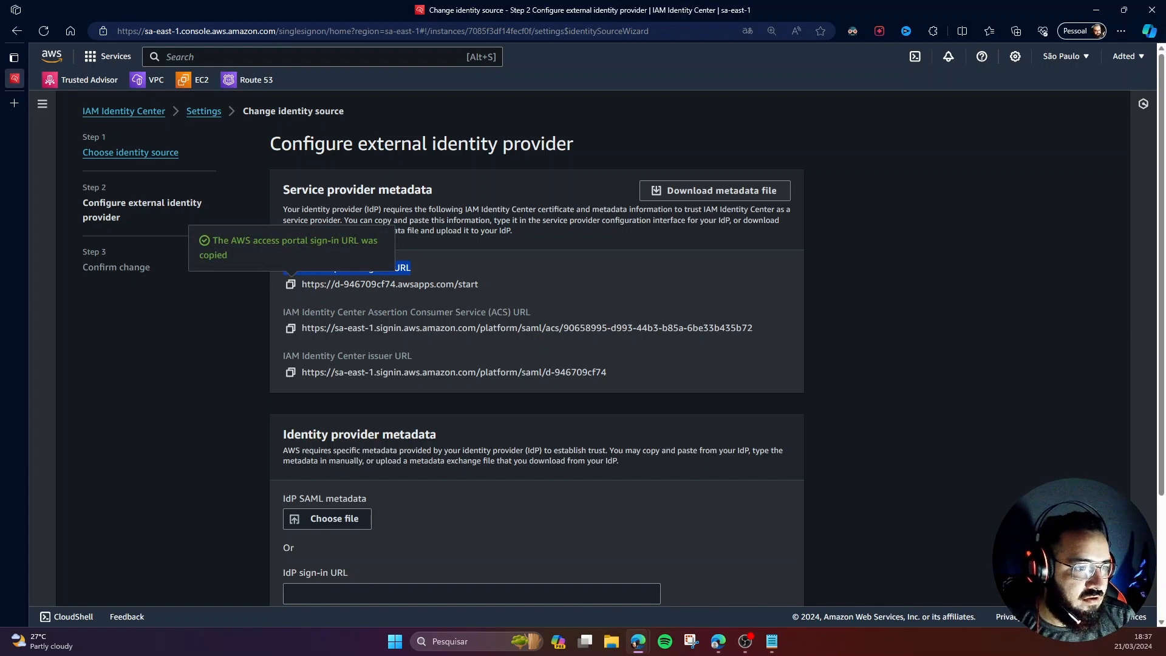
pyautogui.hotkey('alt', 'Tab')
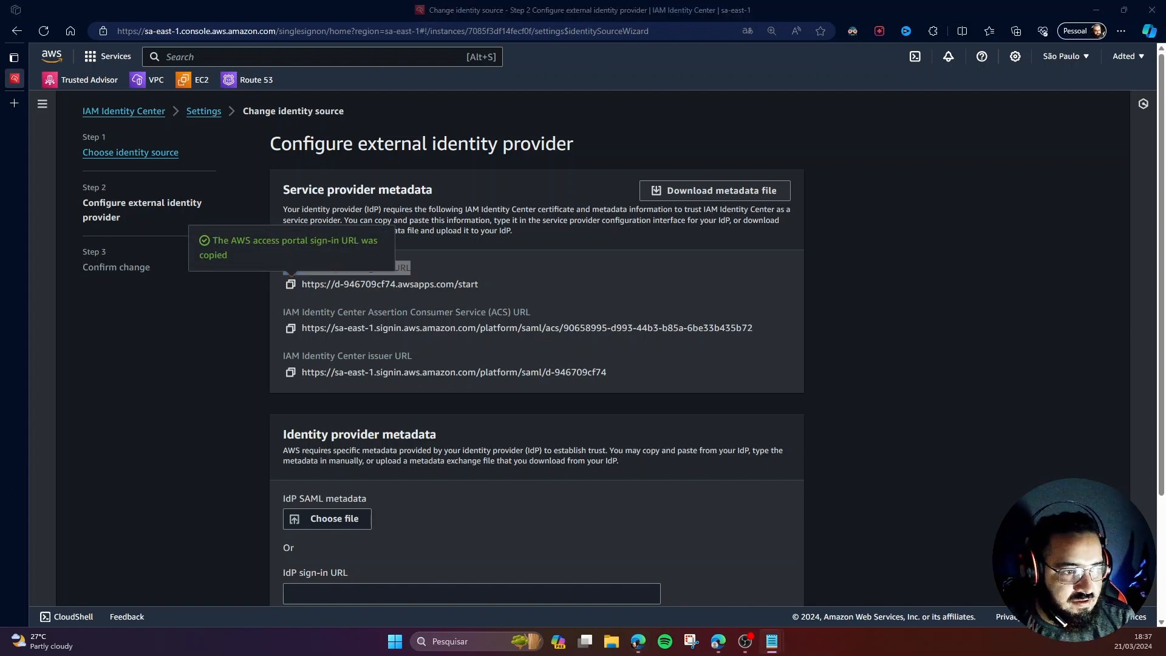
# Switch to the Azure portal and upload 2024-2-21_18-036_d-946709cf74_sp_saml_metadata.xml as the application's SAML metadata file
pyautogui.moveTo(637, 641)
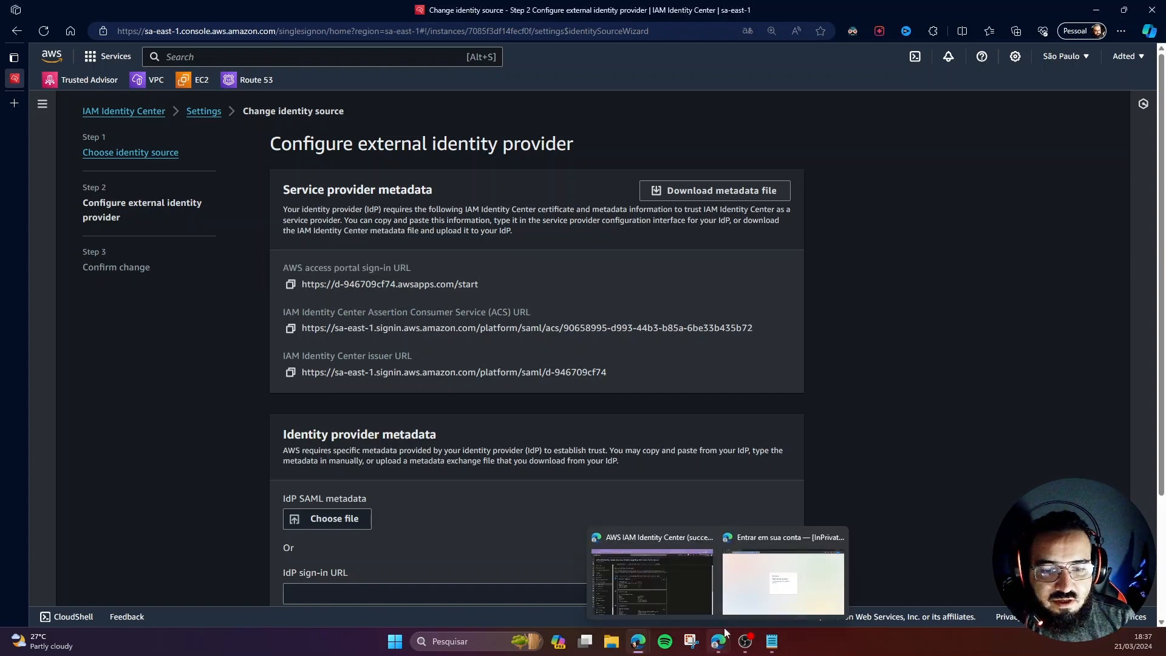
pyautogui.click(670, 572)
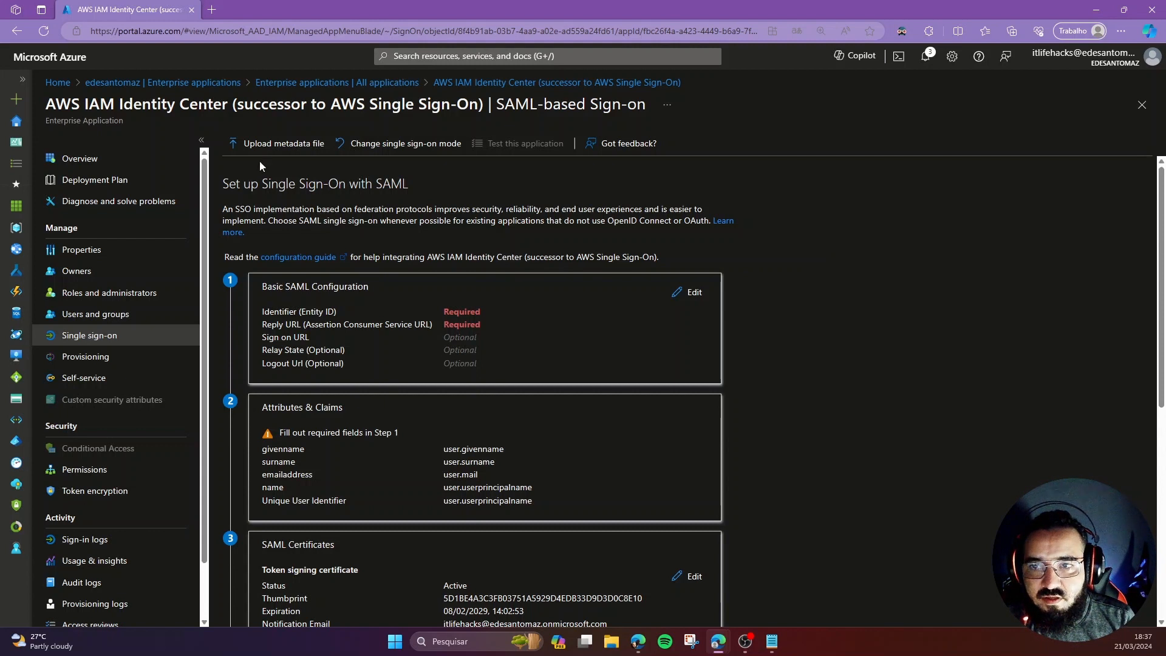
pyautogui.click(281, 145)
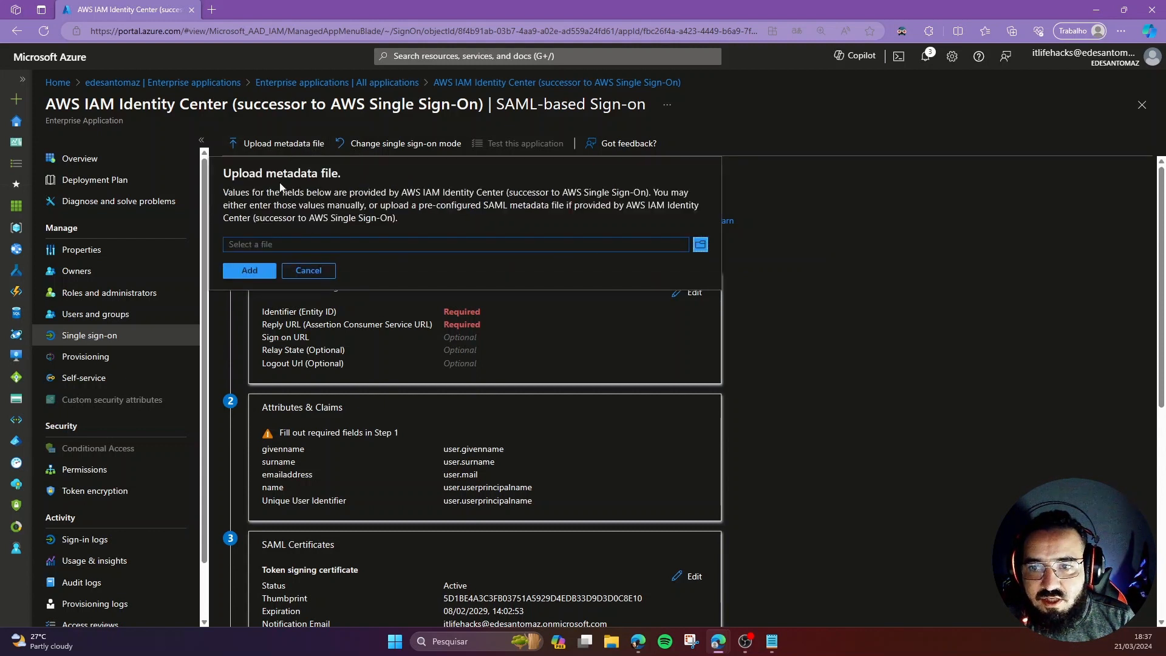
pyautogui.click(700, 245)
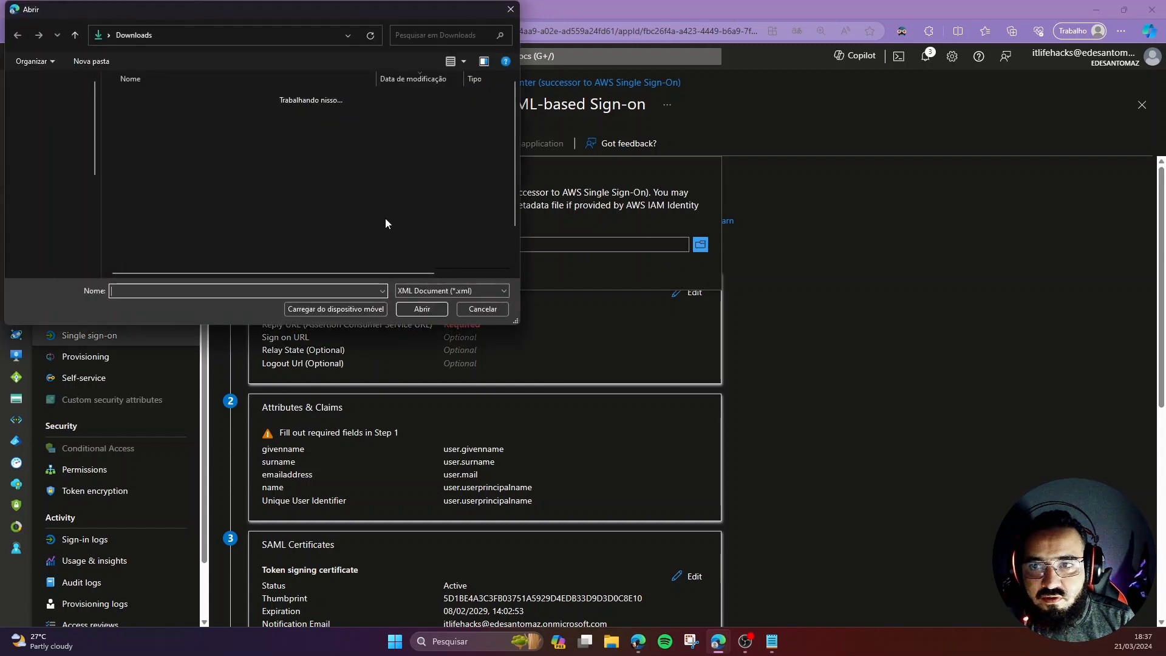
pyautogui.click(258, 118)
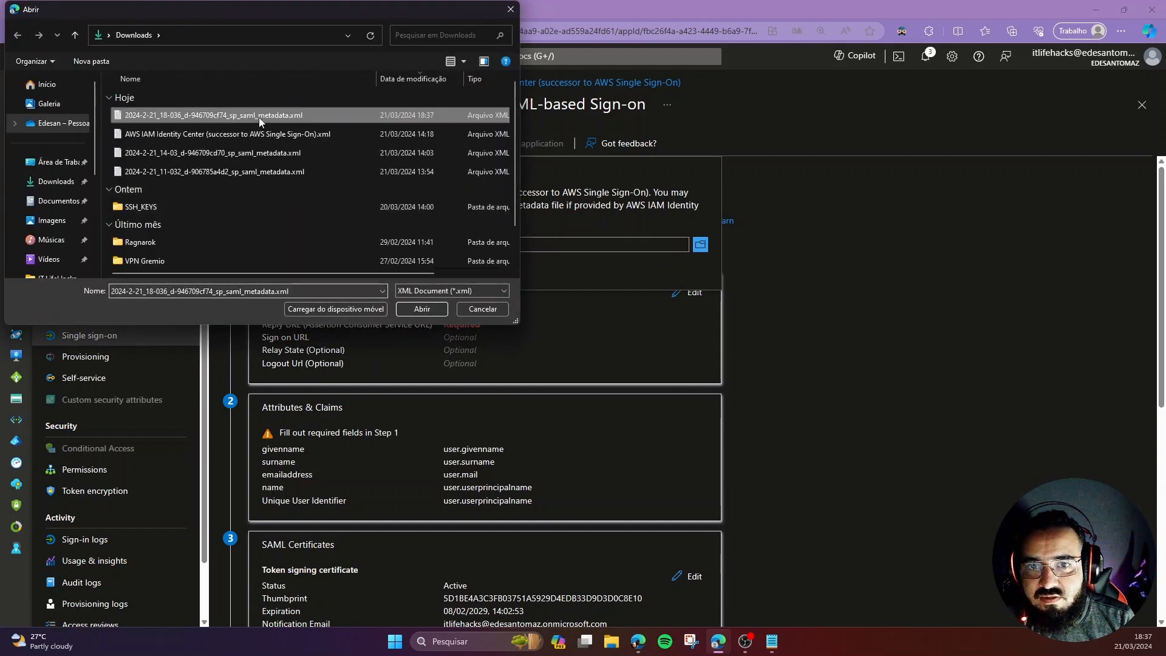
pyautogui.click(425, 308)
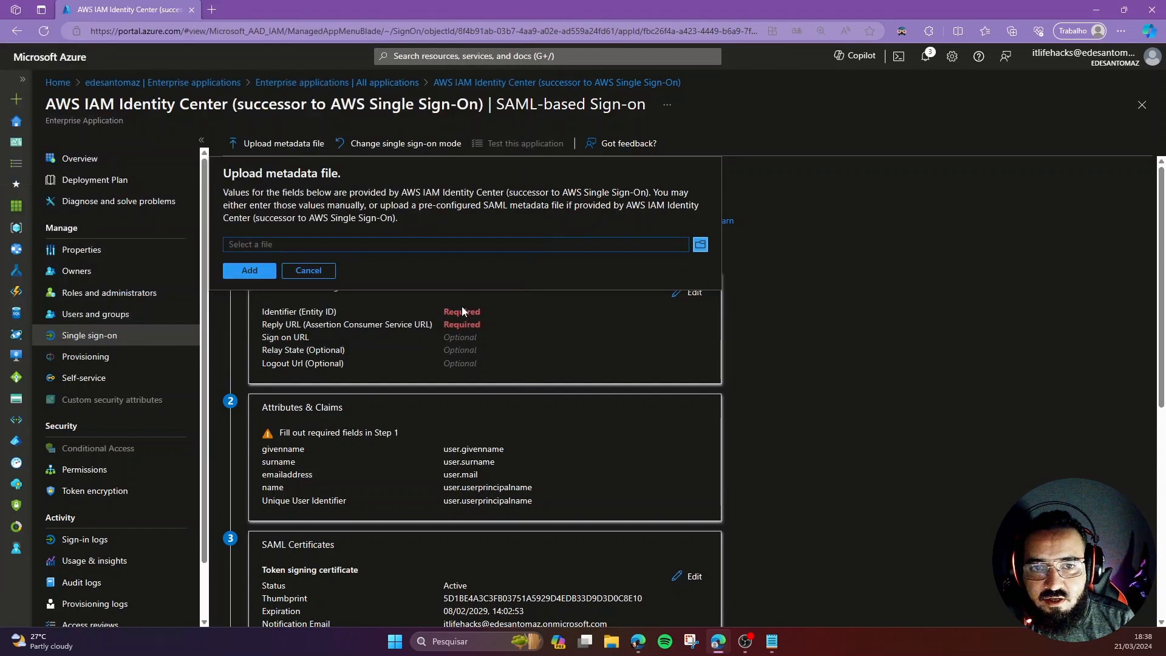
pyautogui.click(250, 270)
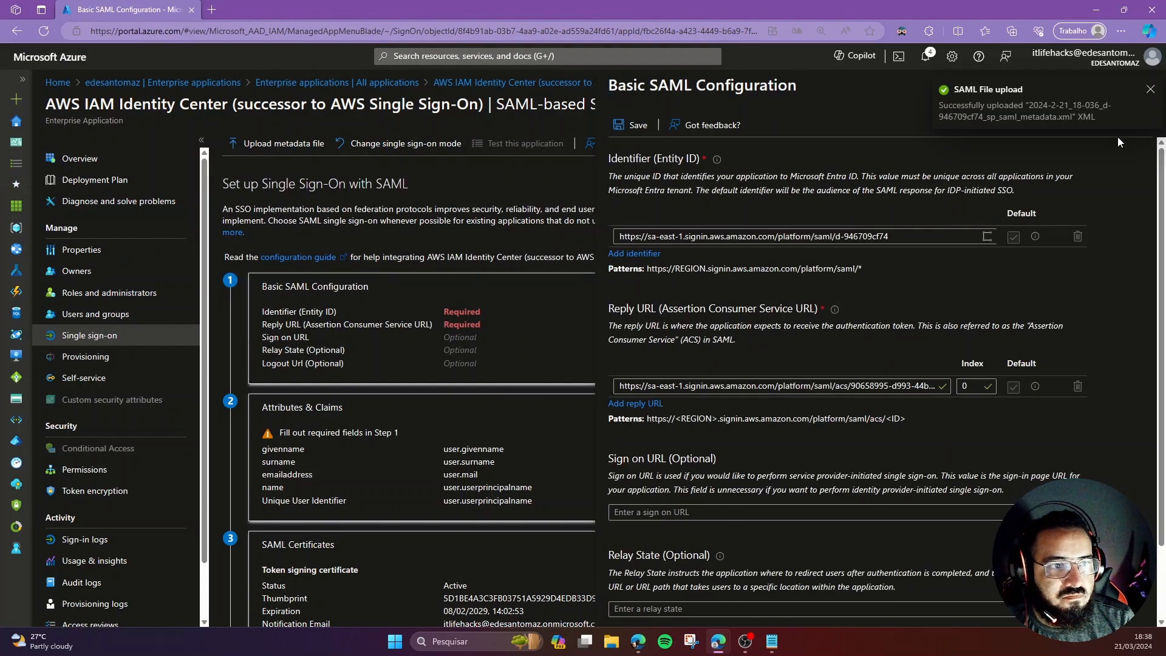
pyautogui.click(1150, 89)
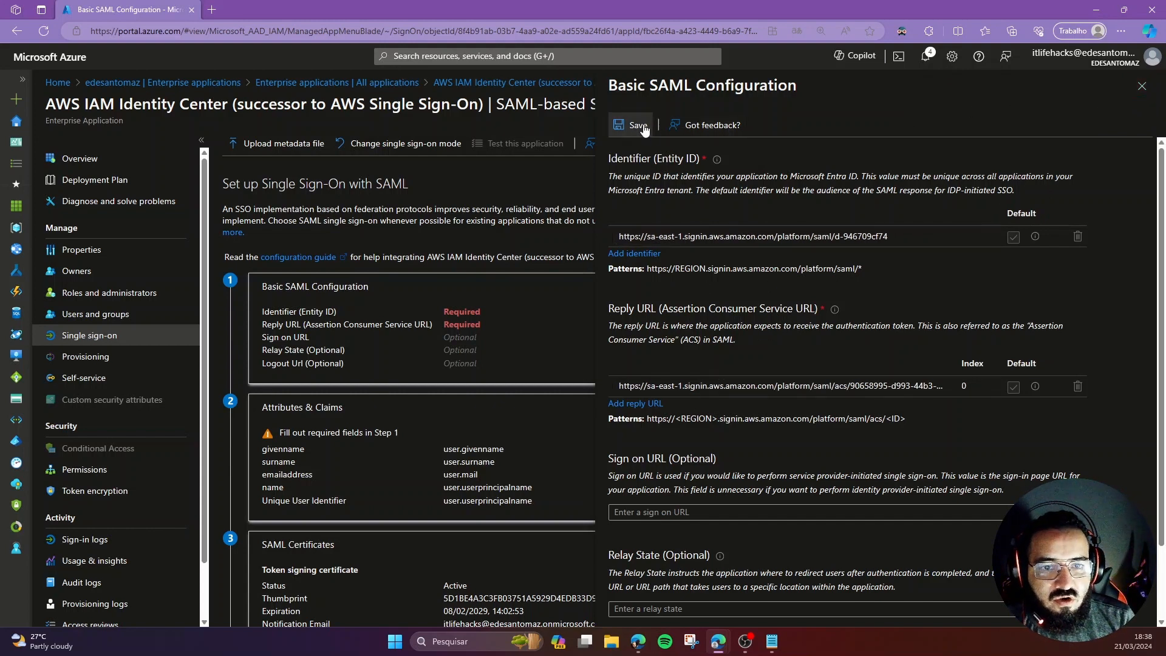
pyautogui.click(648, 237)
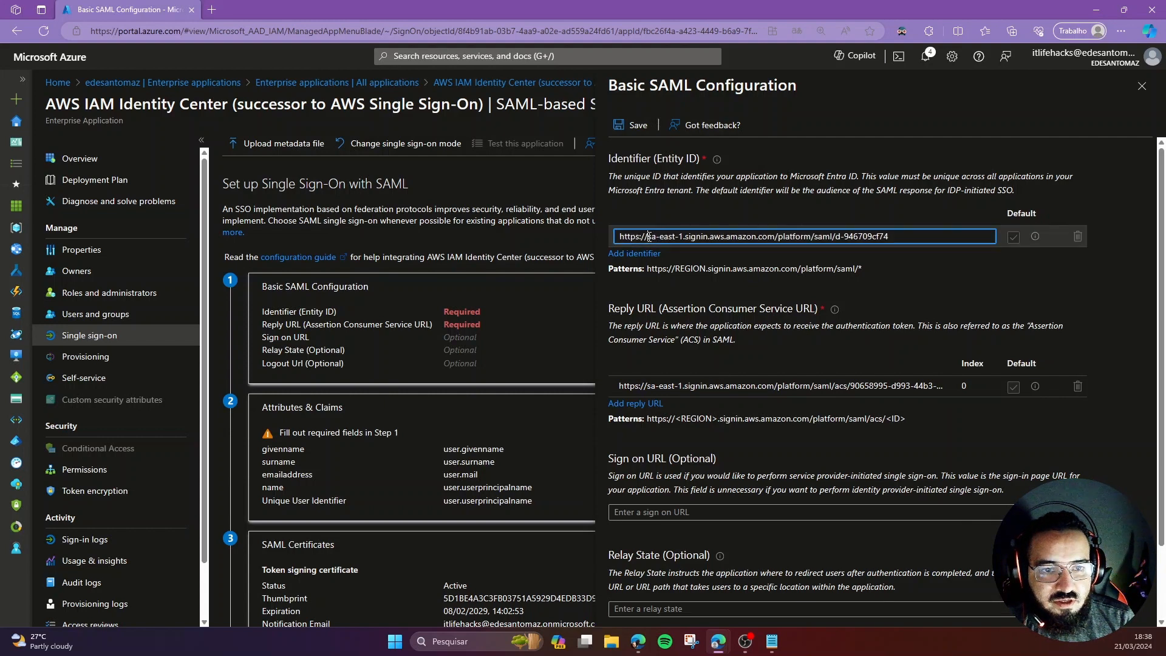
pyautogui.moveTo(648, 236); pyautogui.dragTo(960, 254)
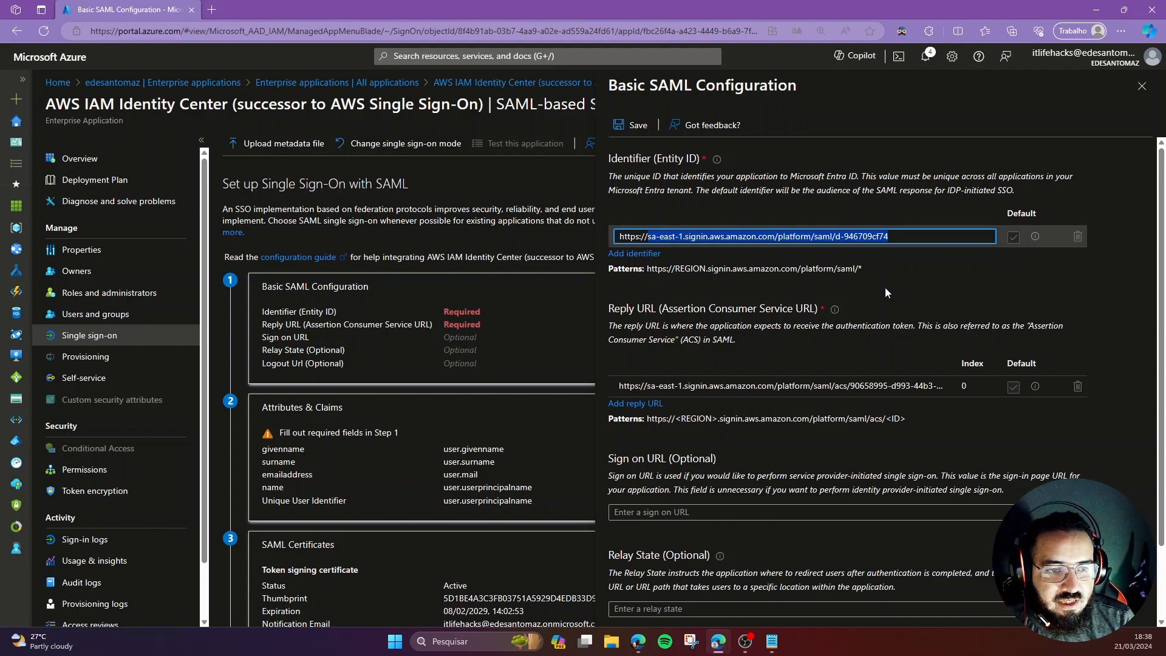
pyautogui.scroll(-2, 831, 275)
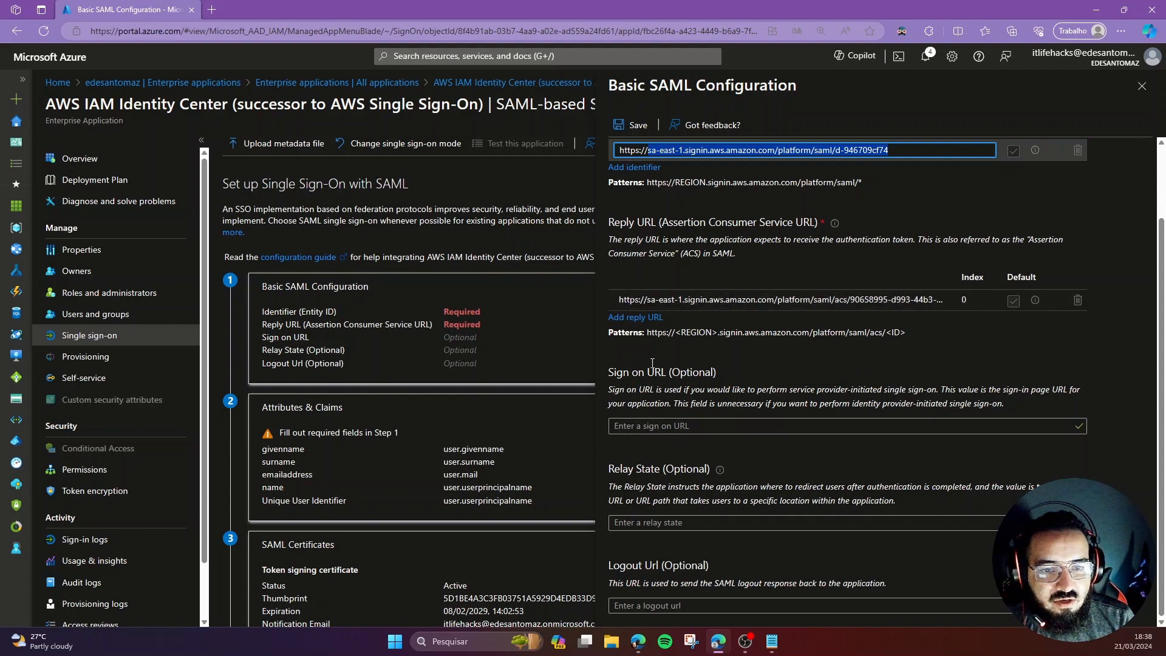
pyautogui.click(647, 425)
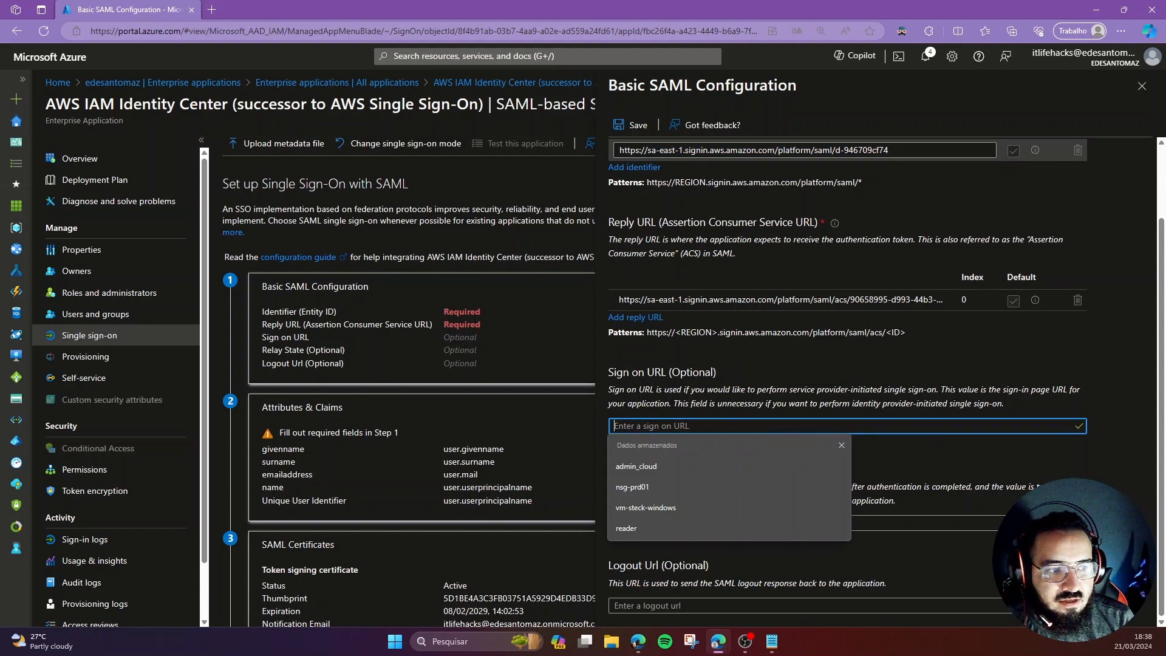
pyautogui.hotkey('alt', 'Tab')
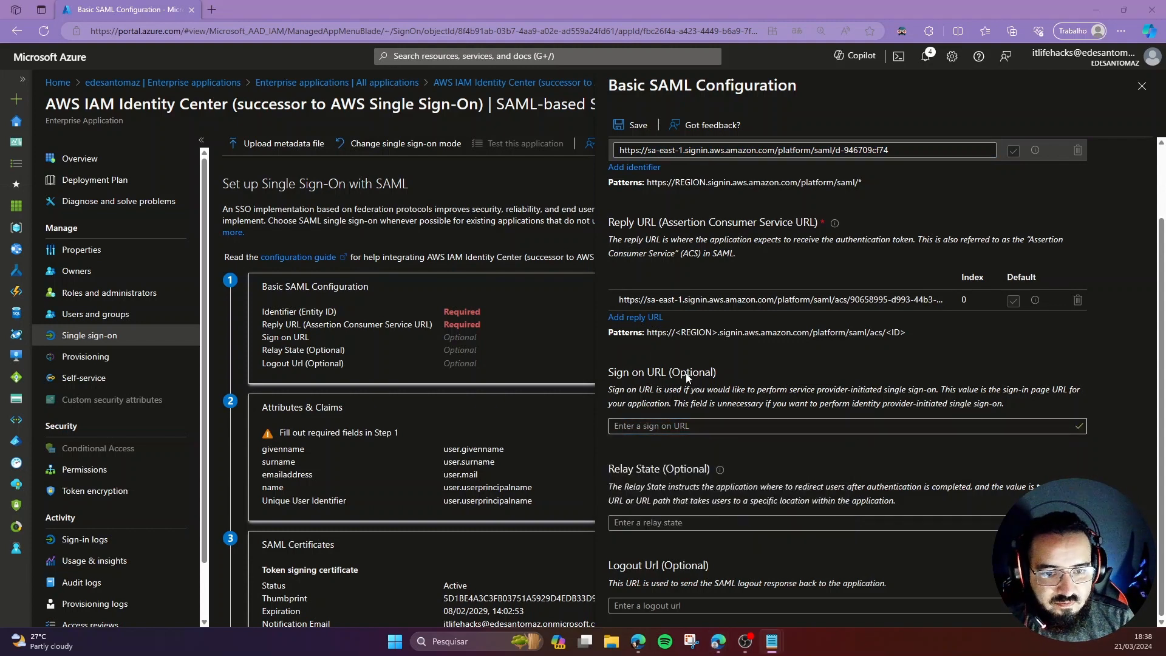
pyautogui.click(675, 427)
pyautogui.write('https://d-946709cf74.awsapps.com/start')
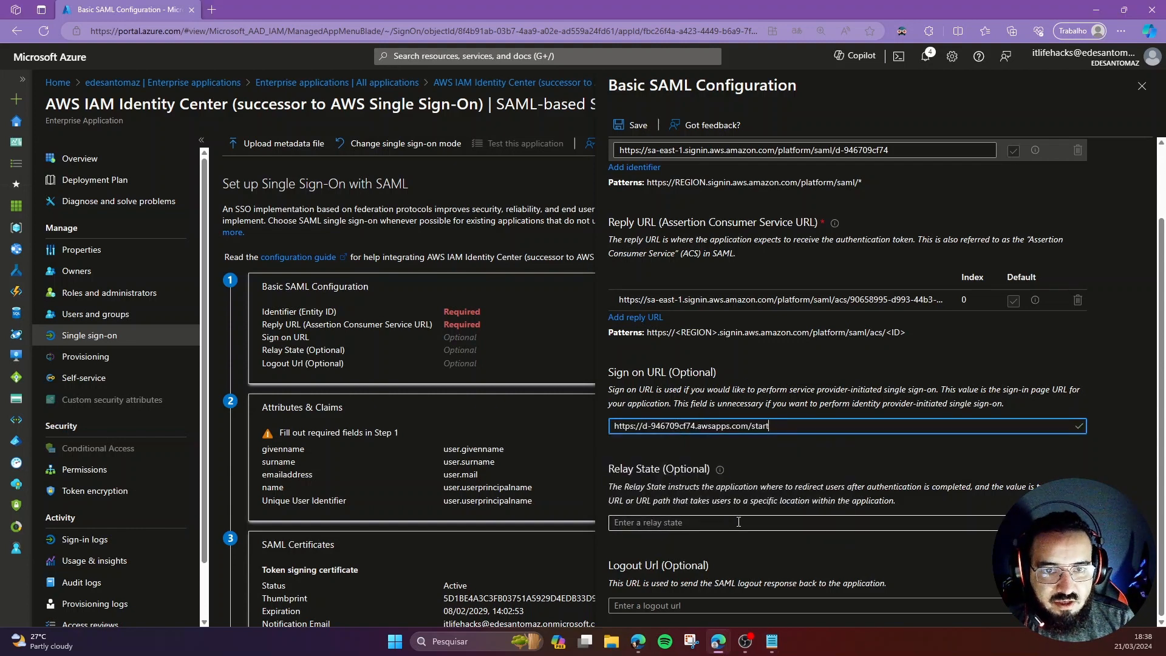
# Switch to the AWS console, copy the access portal sign-in URL again, and return to the Basic SAML Configuration in Azure
pyautogui.moveTo(640, 647)
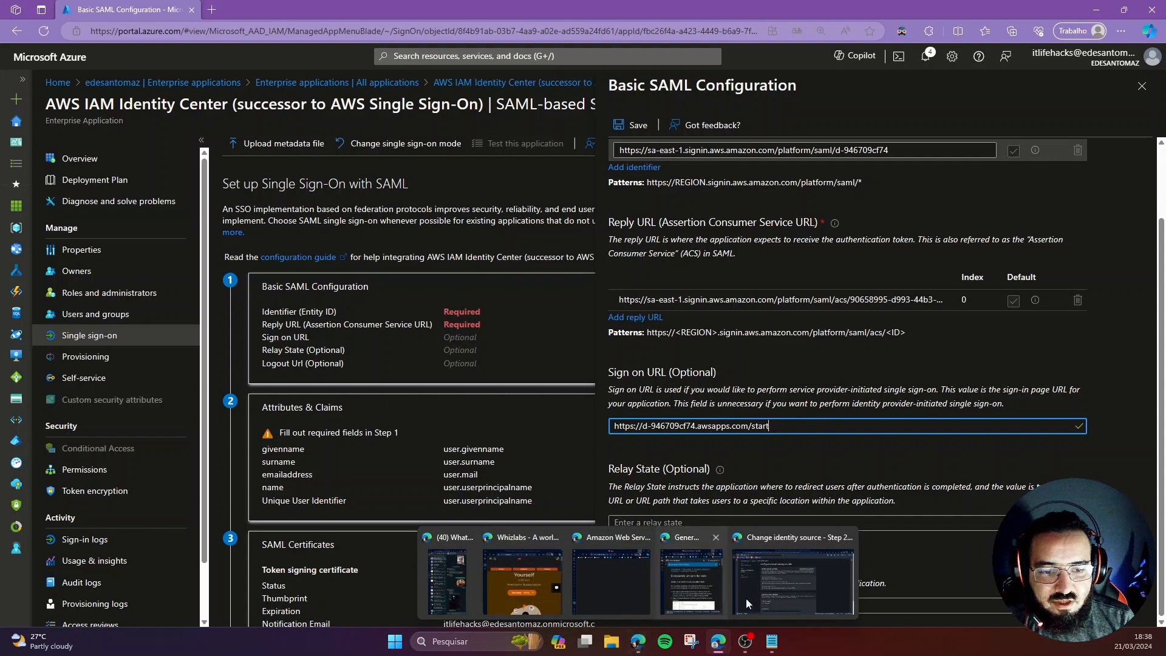
pyautogui.click(796, 580)
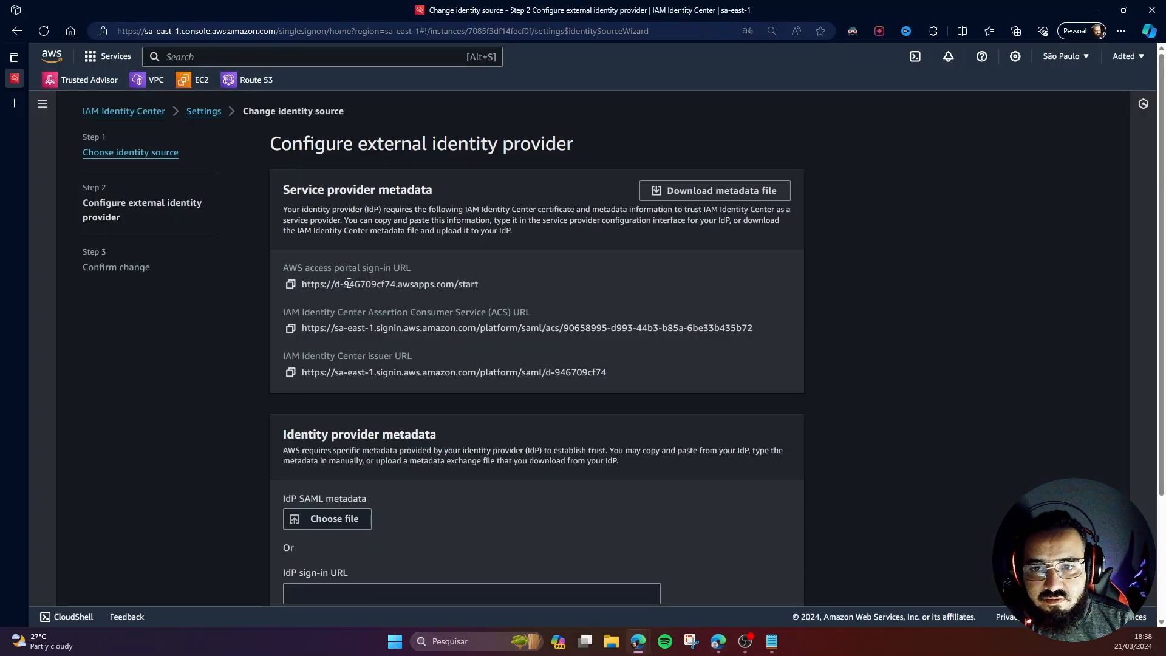
pyautogui.moveTo(481, 284); pyautogui.dragTo(302, 284)
pyautogui.click(291, 284)
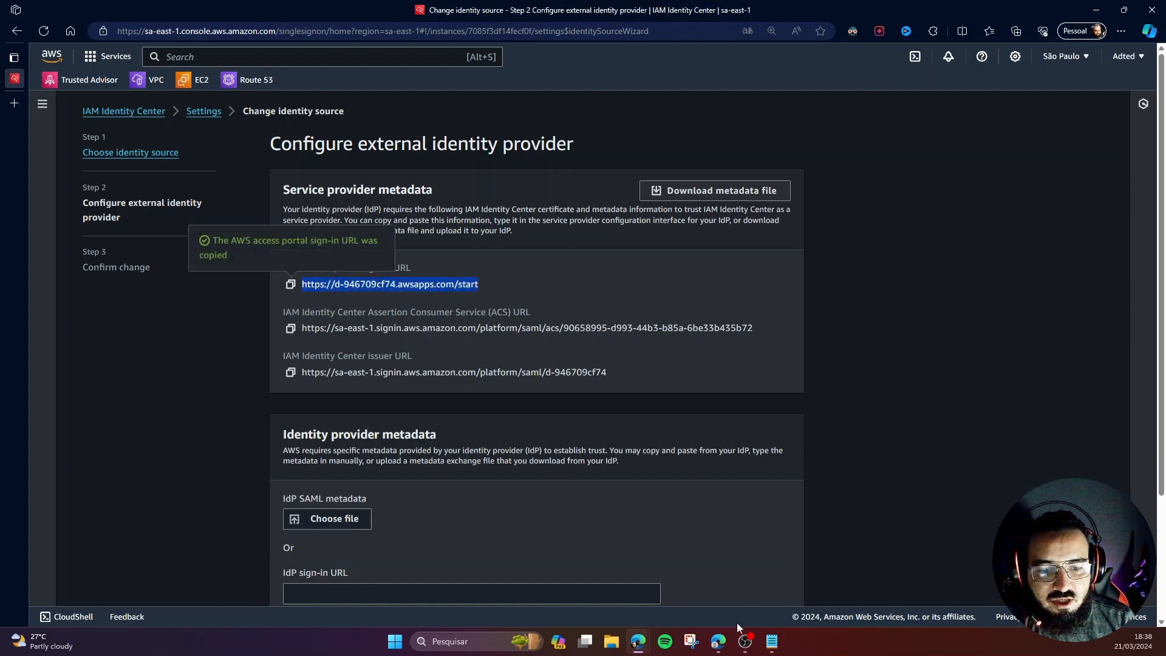
pyautogui.moveTo(719, 638)
pyautogui.click(675, 584)
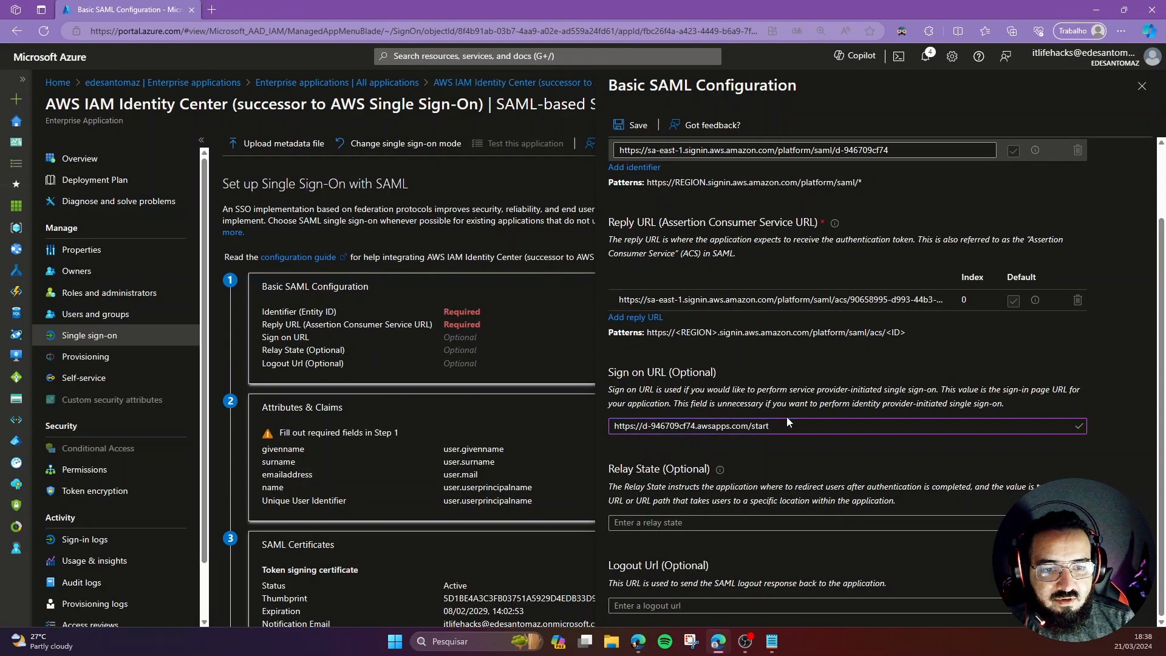
pyautogui.moveTo(785, 425); pyautogui.dragTo(572, 434)
pyautogui.hotkey('ctrl', 'v')
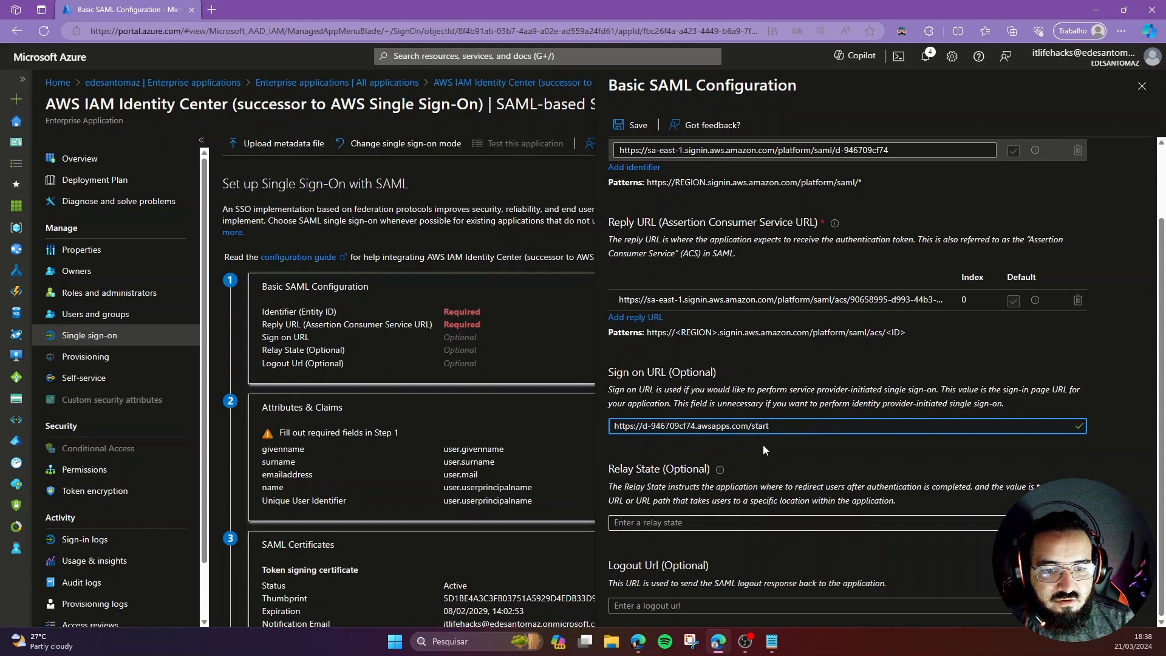
pyautogui.press('Tab')
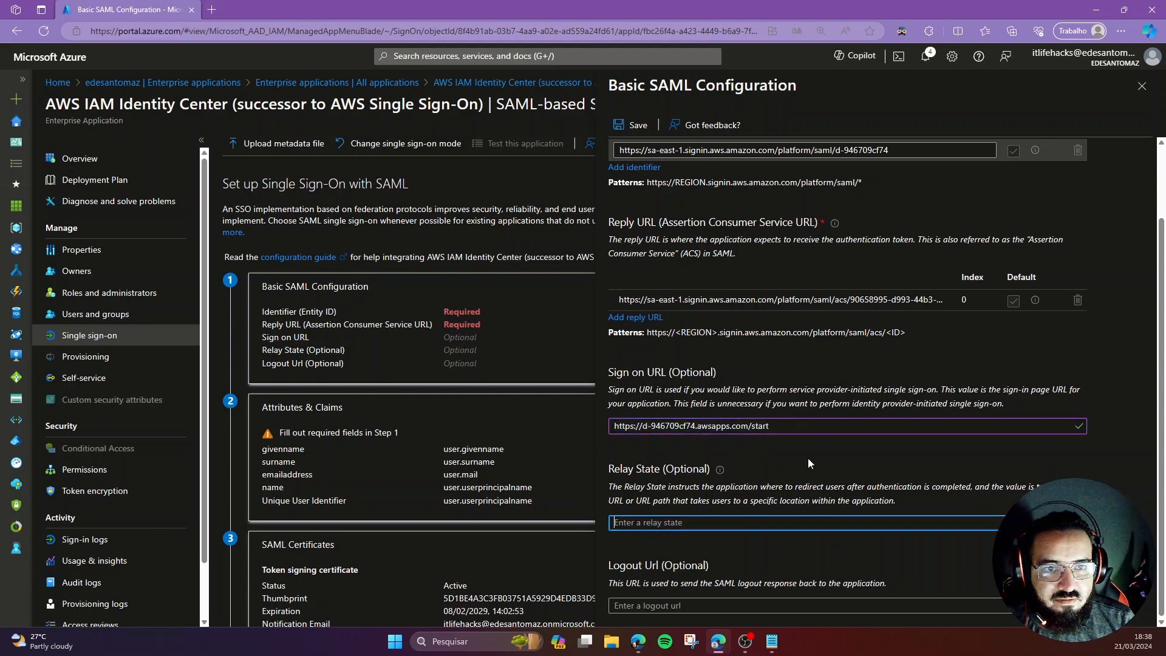
pyautogui.click(632, 124)
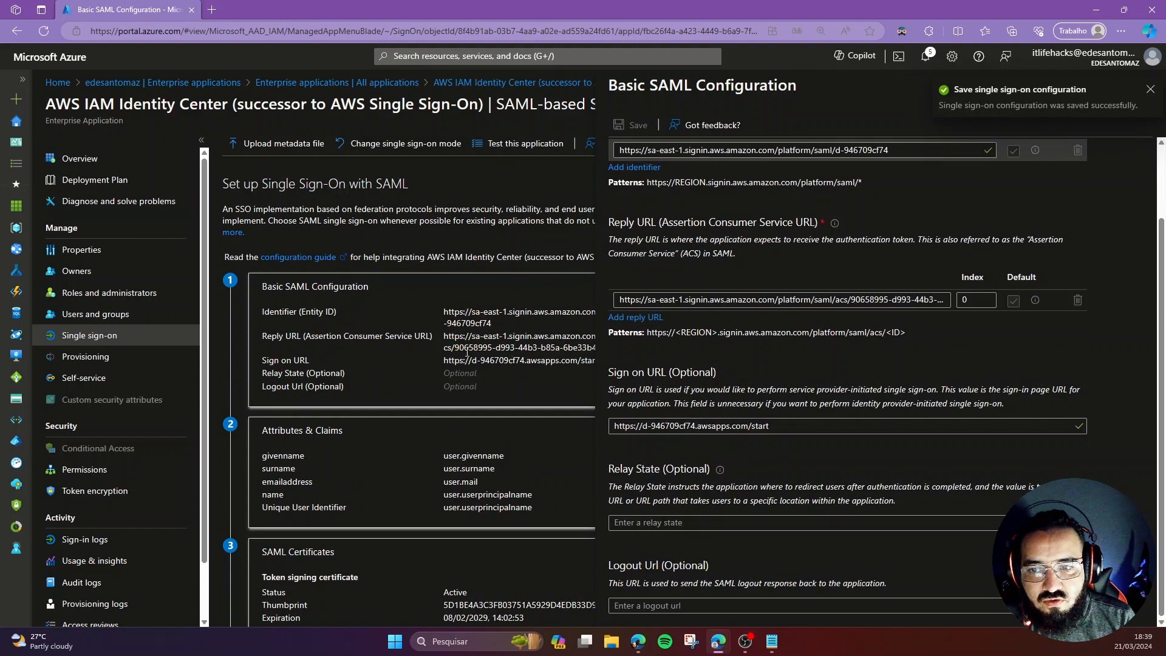
pyautogui.click(1143, 88)
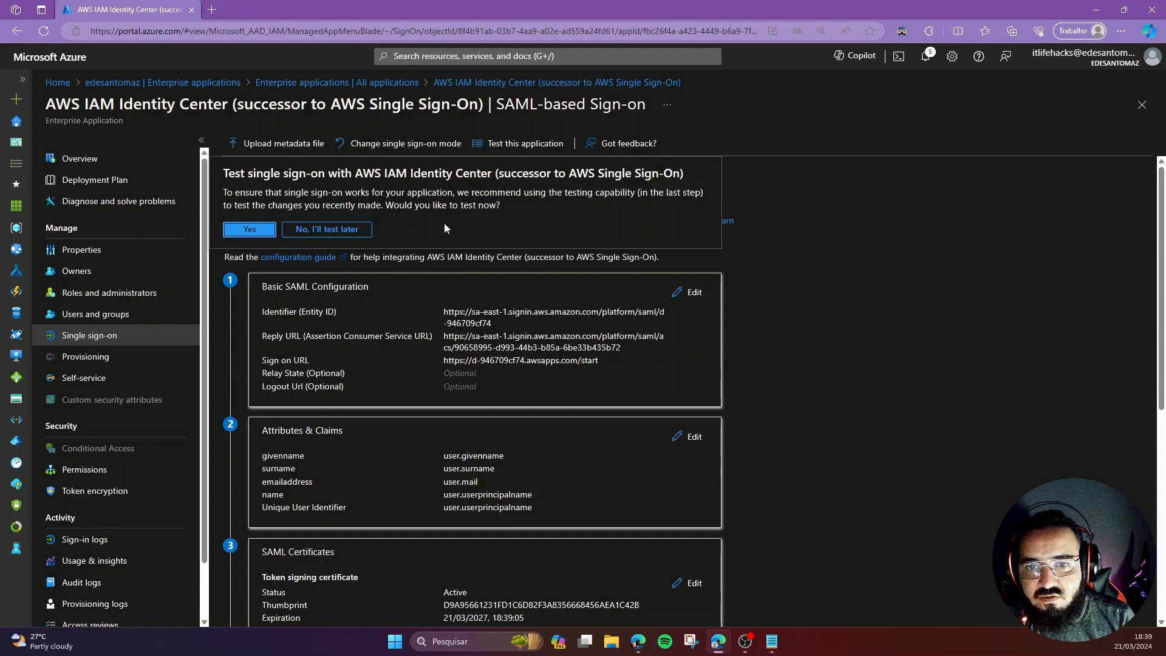
pyautogui.click(321, 229)
# Download the Federation Metadata XML from SAML Certificates and keep the file despite the browser's warning
pyautogui.scroll(-2, 547, 292)
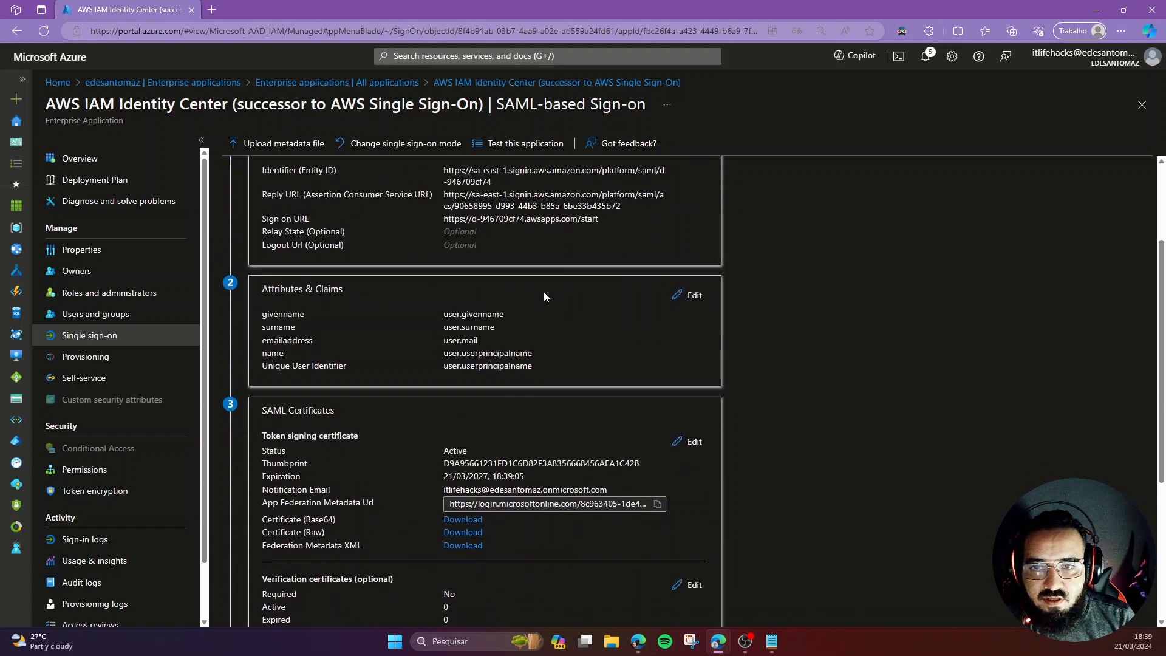
pyautogui.scroll(-1, 463, 286)
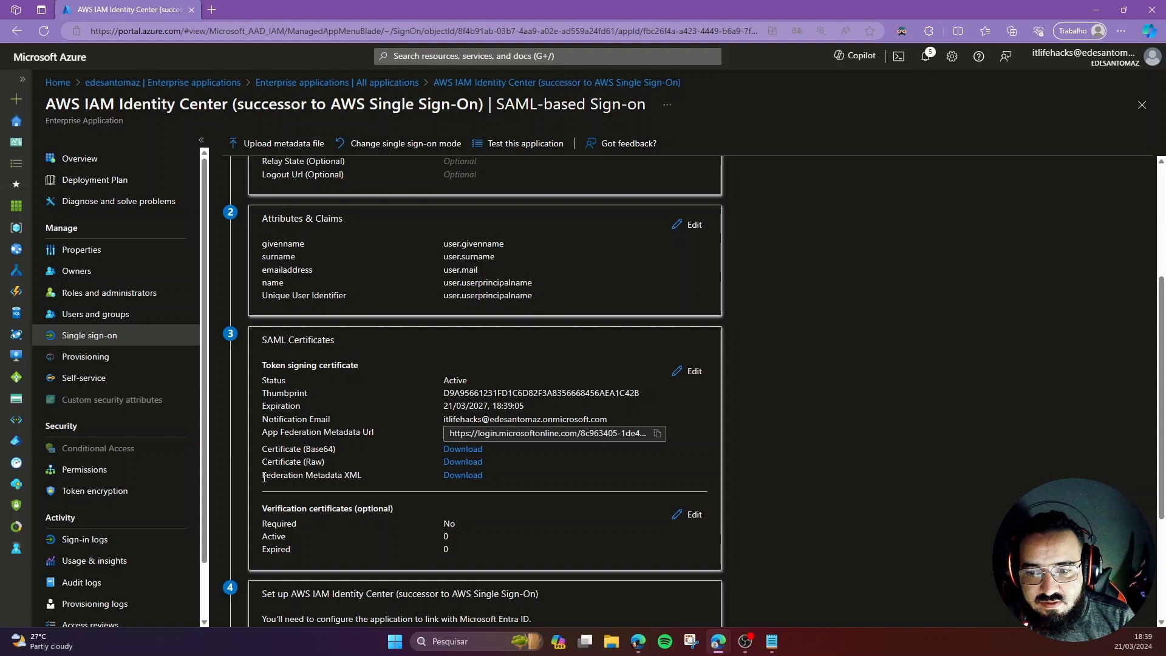
pyautogui.moveTo(263, 477); pyautogui.dragTo(363, 479)
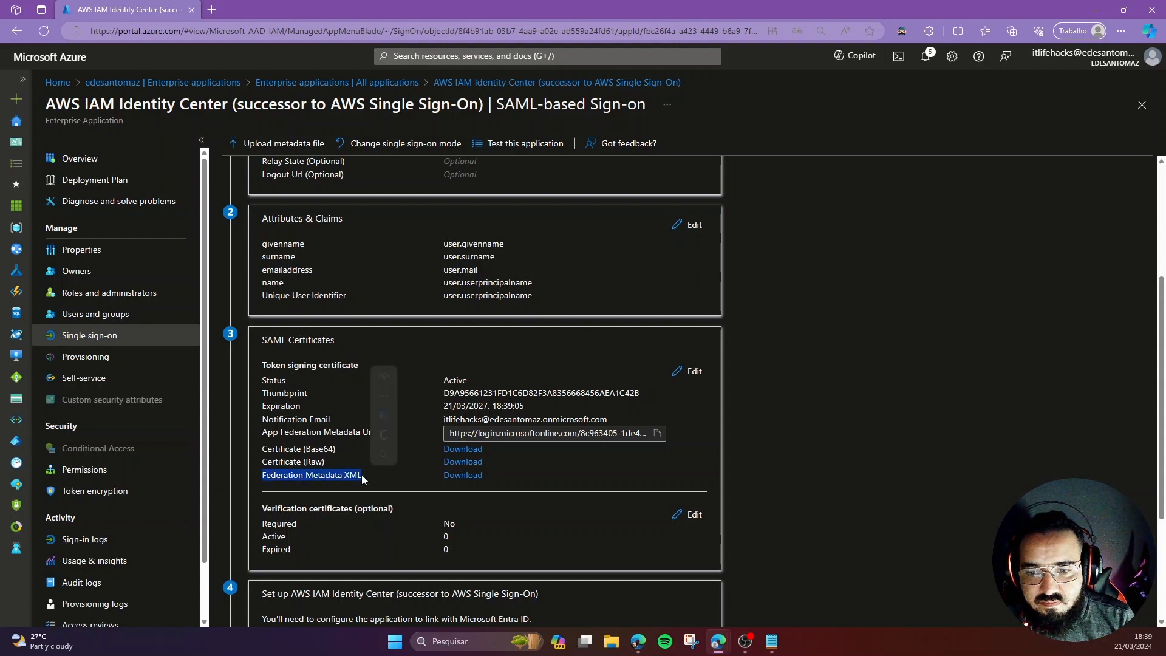
pyautogui.click(399, 479)
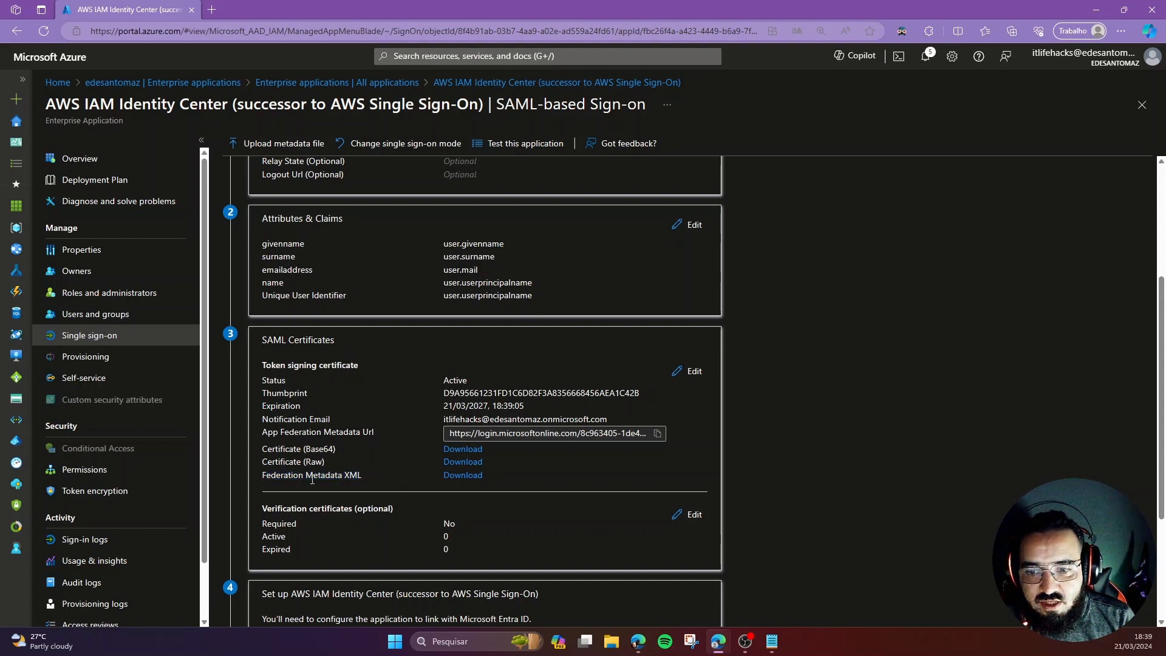
pyautogui.click(460, 477)
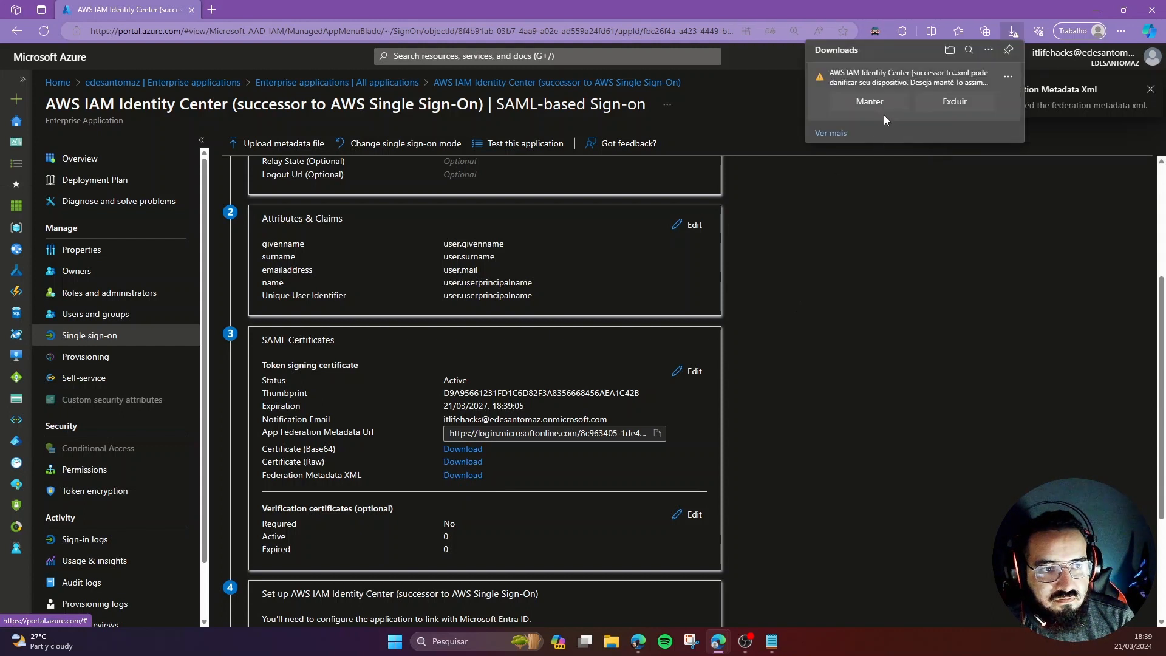
pyautogui.click(874, 101)
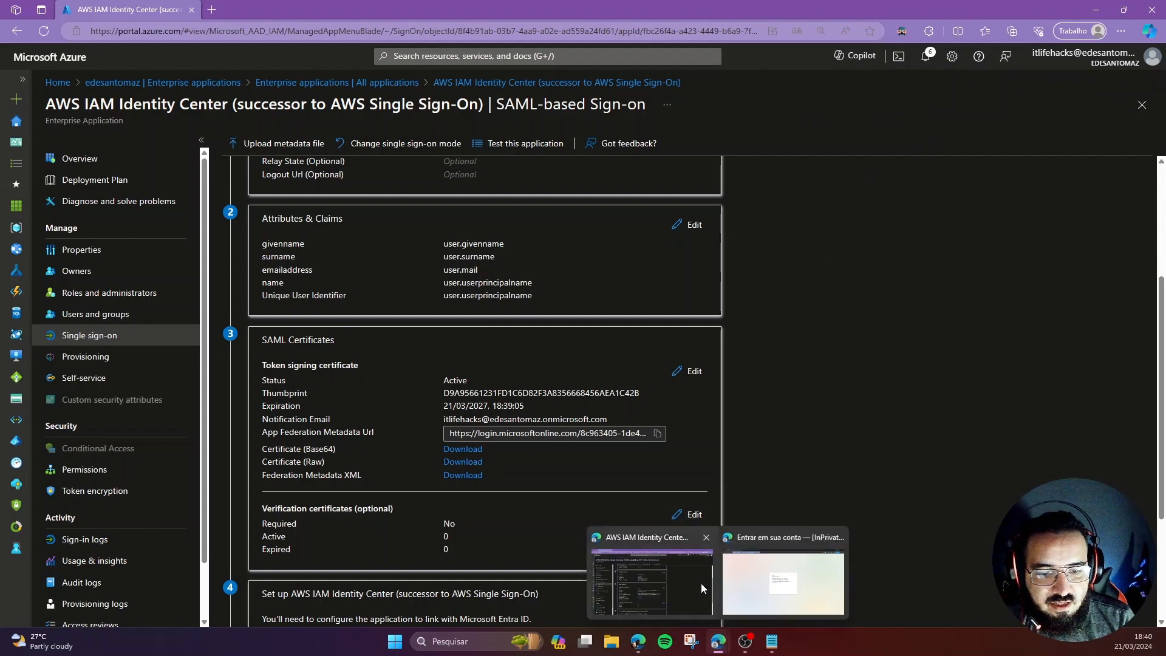
# Switch to the AWS console and submit AWS IAM Identity Center (successor to AWS Single Sign-On) (1).xml as the IdP SAML metadata
pyautogui.moveTo(638, 641)
pyautogui.click(787, 578)
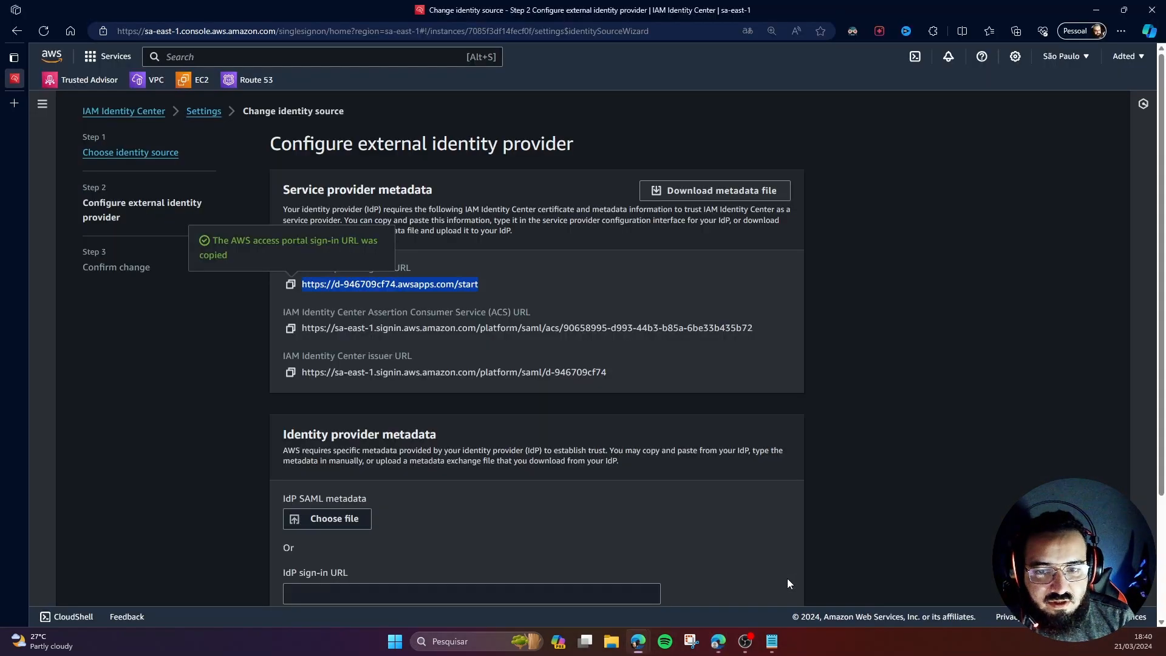
pyautogui.scroll(-3, 856, 347)
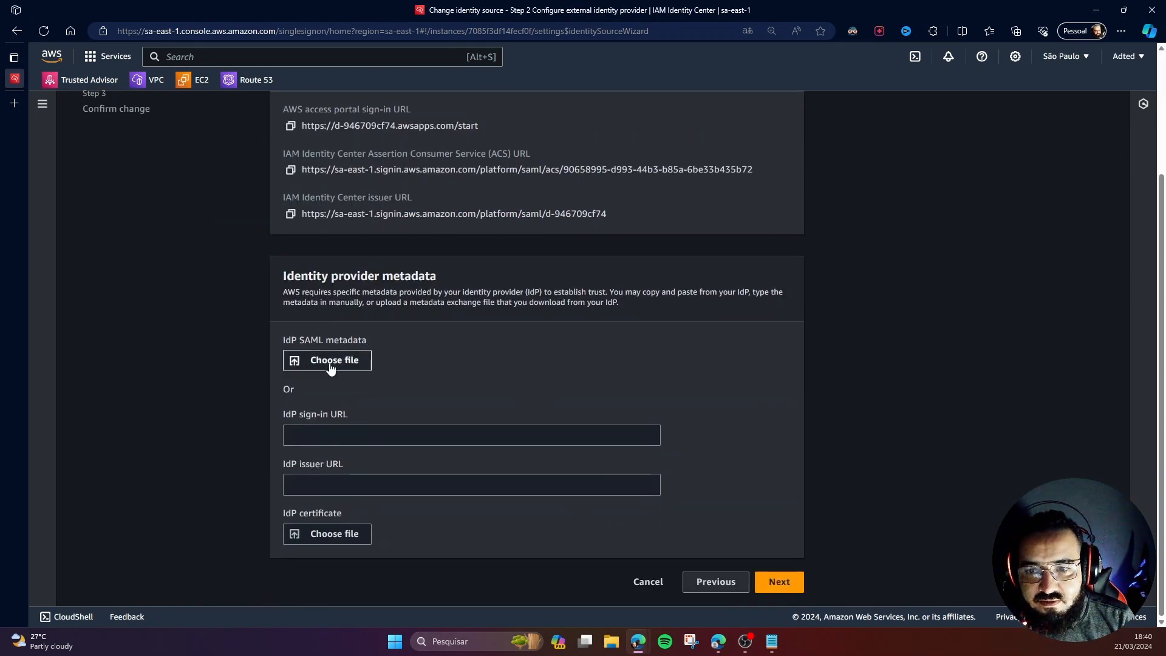
pyautogui.click(359, 364)
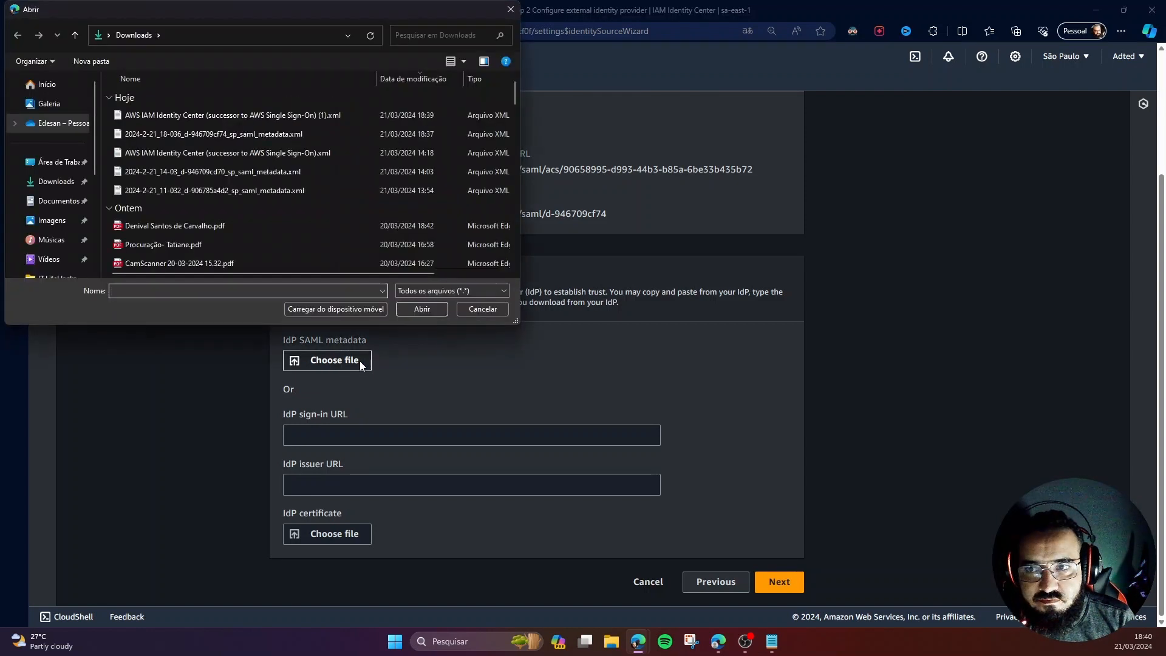
pyautogui.click(260, 115)
pyautogui.click(421, 309)
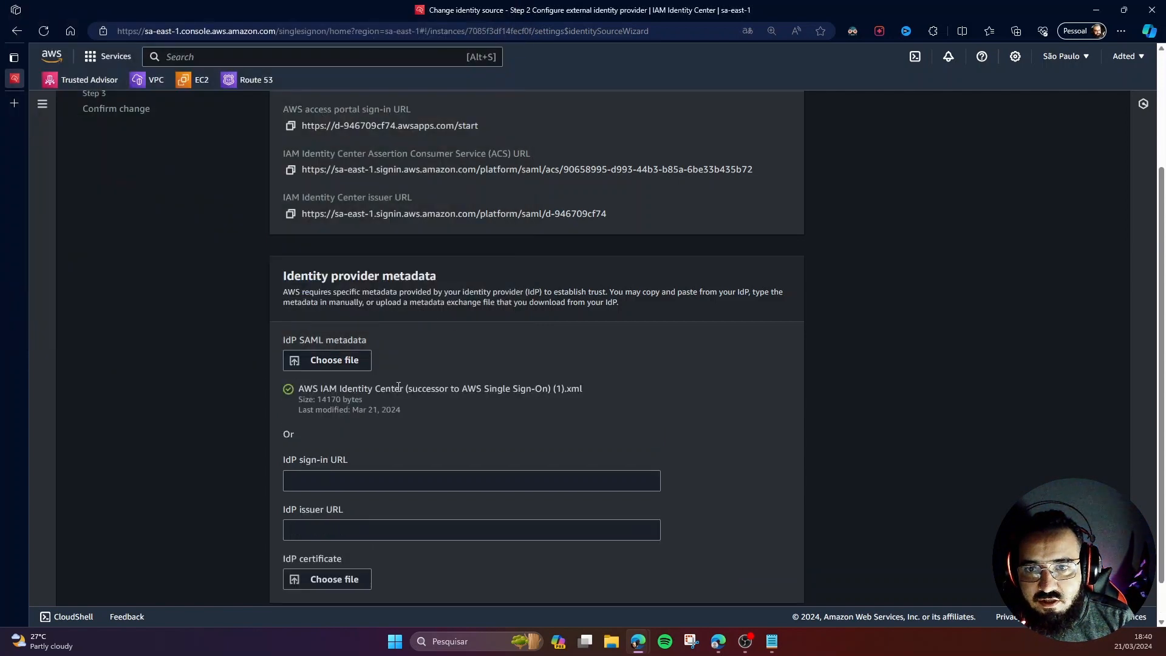
pyautogui.scroll(-2, 501, 360)
pyautogui.click(780, 582)
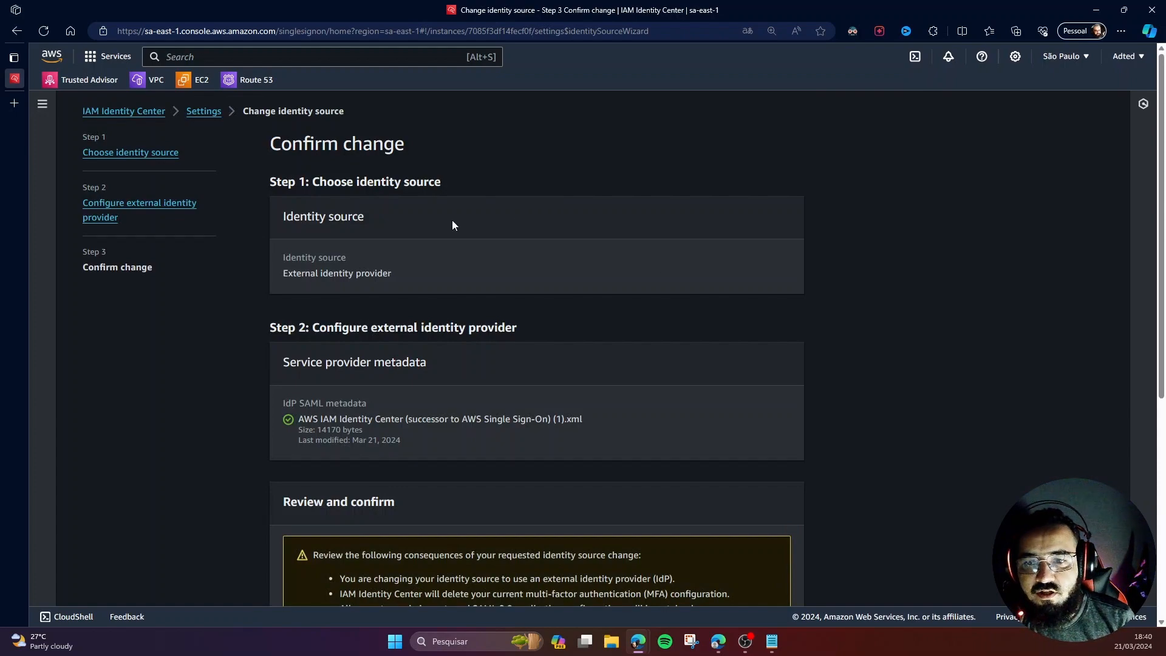
# Review the identity source change, enter ACCEPT as confirmation and apply the change to the external identity provider
pyautogui.scroll(-5, 452, 221)
pyautogui.scroll(5, 450, 234)
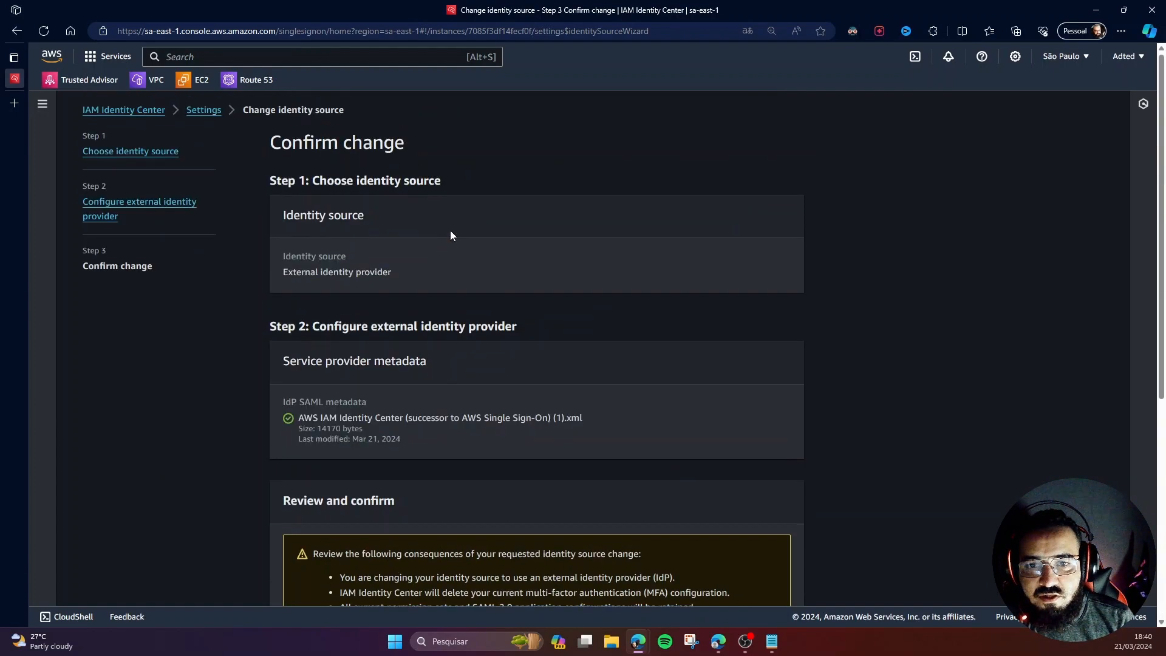
pyautogui.scroll(-5, 501, 337)
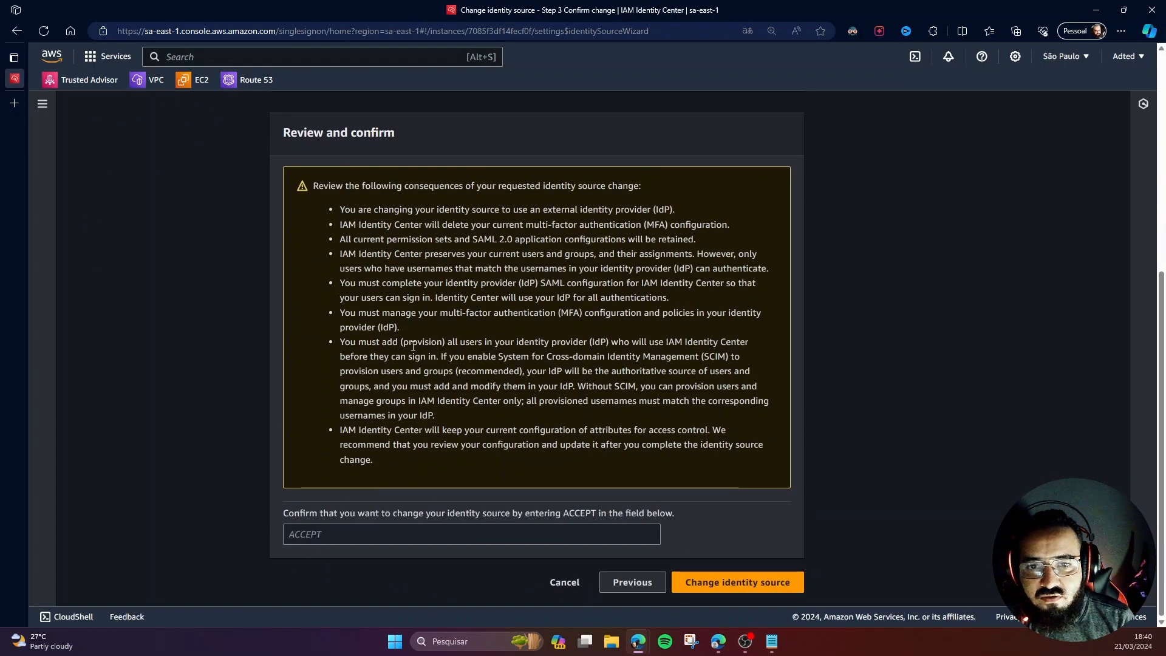
pyautogui.click(352, 533)
pyautogui.write('A')
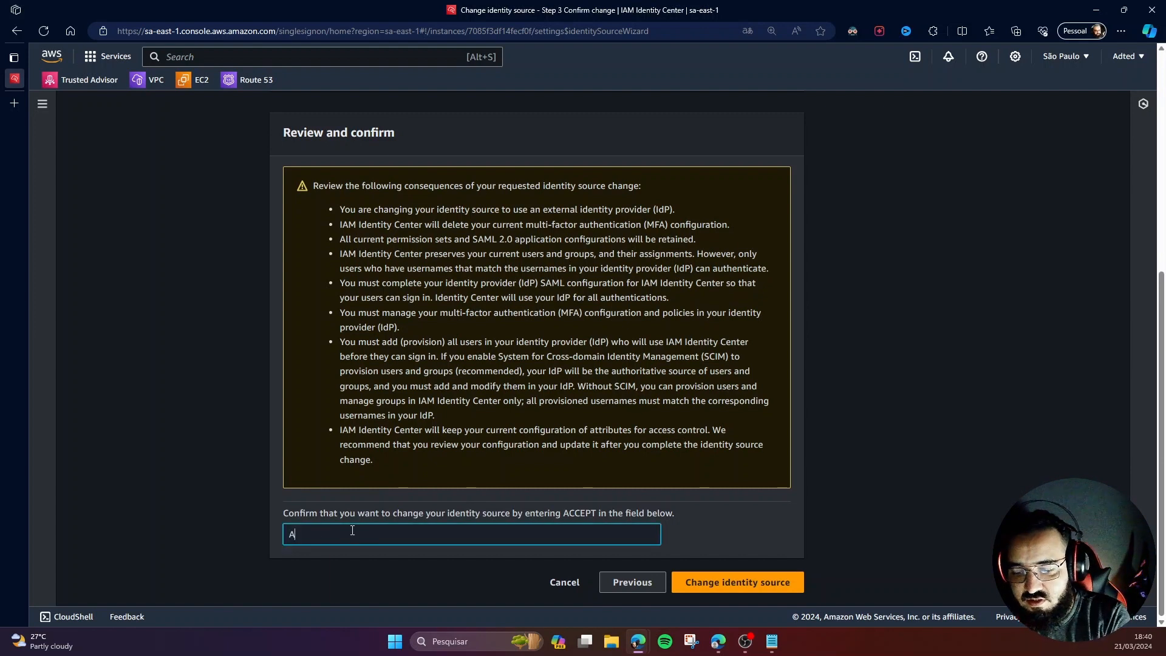
pyautogui.write('CCESP')
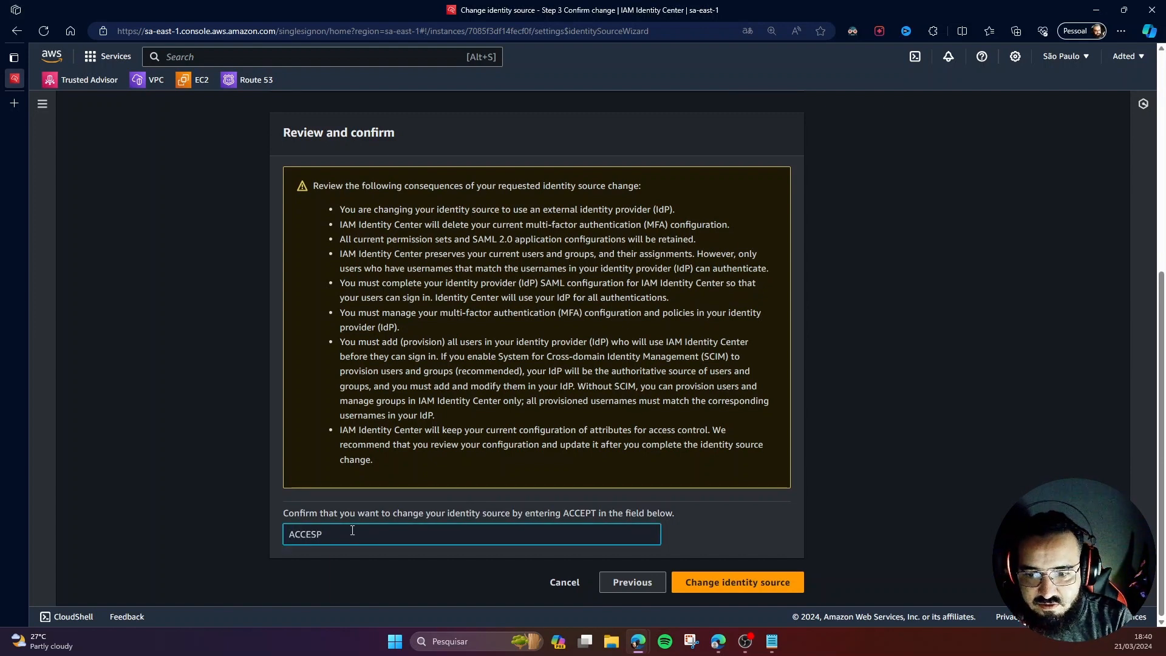
pyautogui.press('BackSpace')
pyautogui.press('BackSpace')
pyautogui.write('PT')
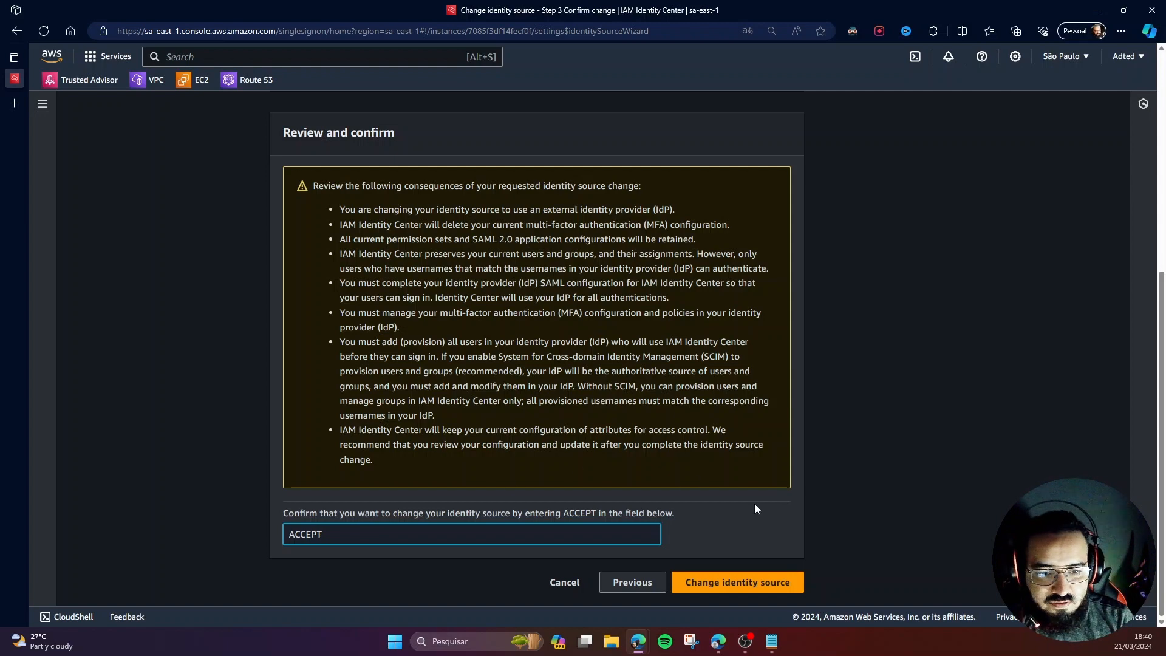
pyautogui.click(747, 583)
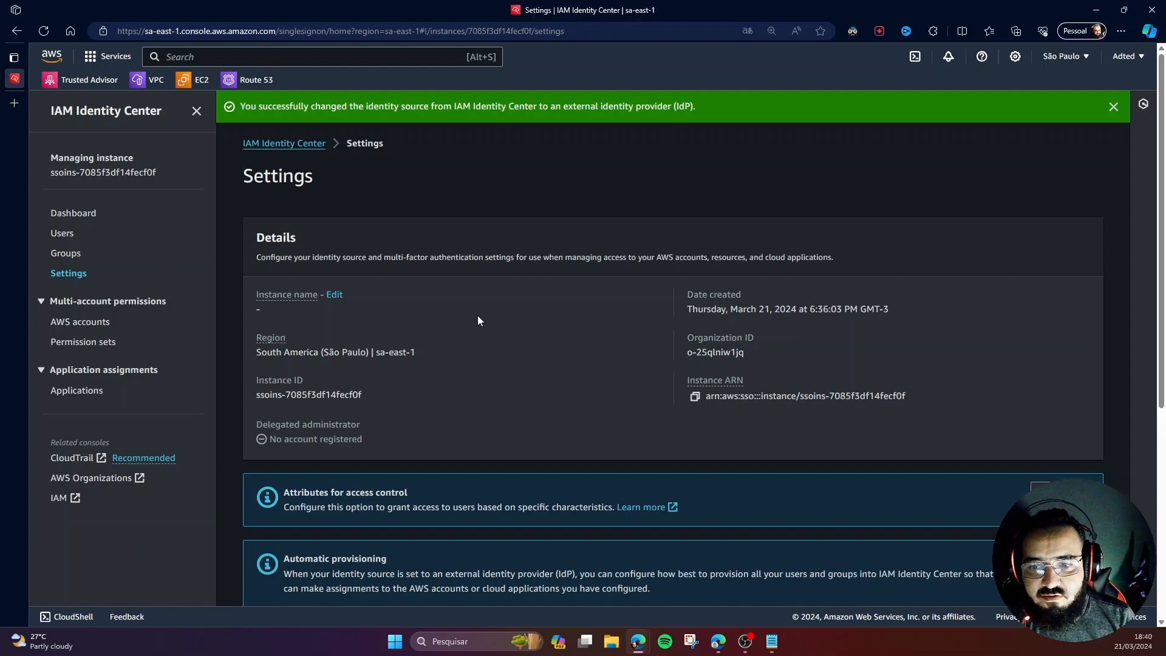
# Look over the IAM Identity Center settings and check its Users and Groups lists
pyautogui.scroll(-5, 477, 315)
pyautogui.scroll(5, 479, 315)
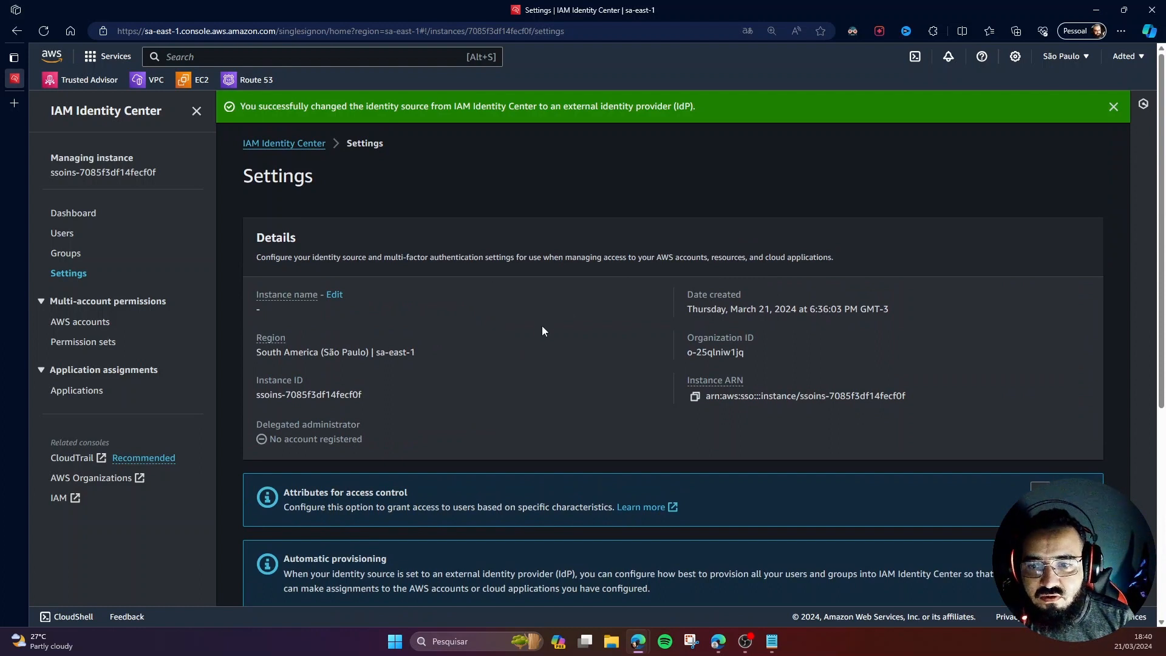
pyautogui.click(58, 235)
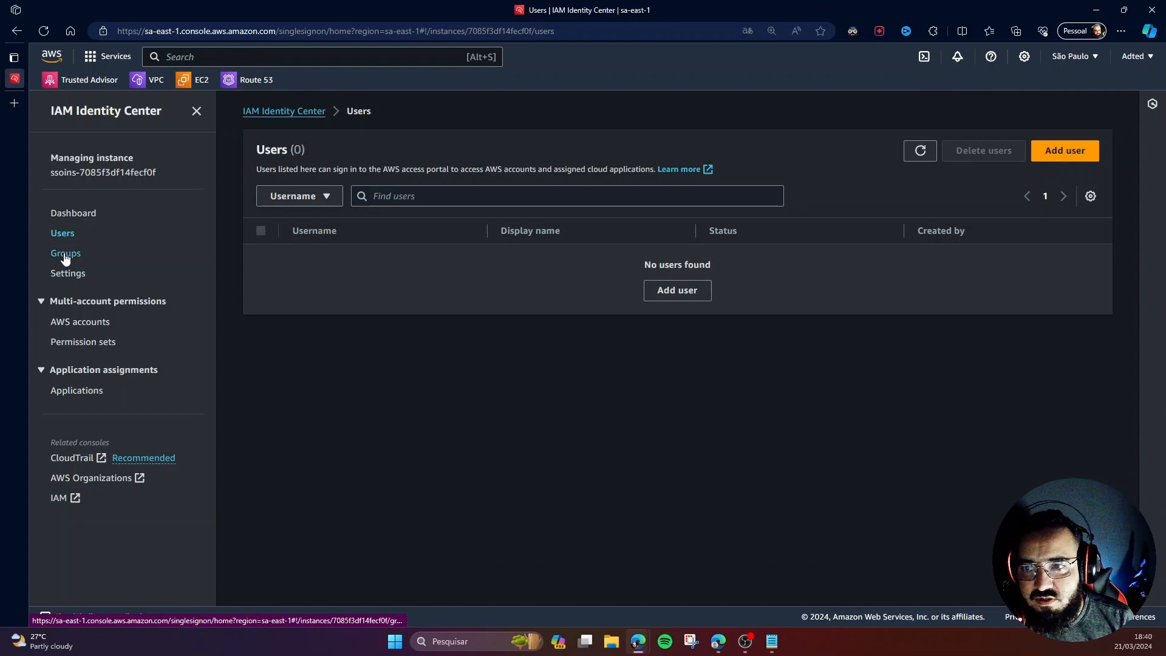
pyautogui.click(65, 255)
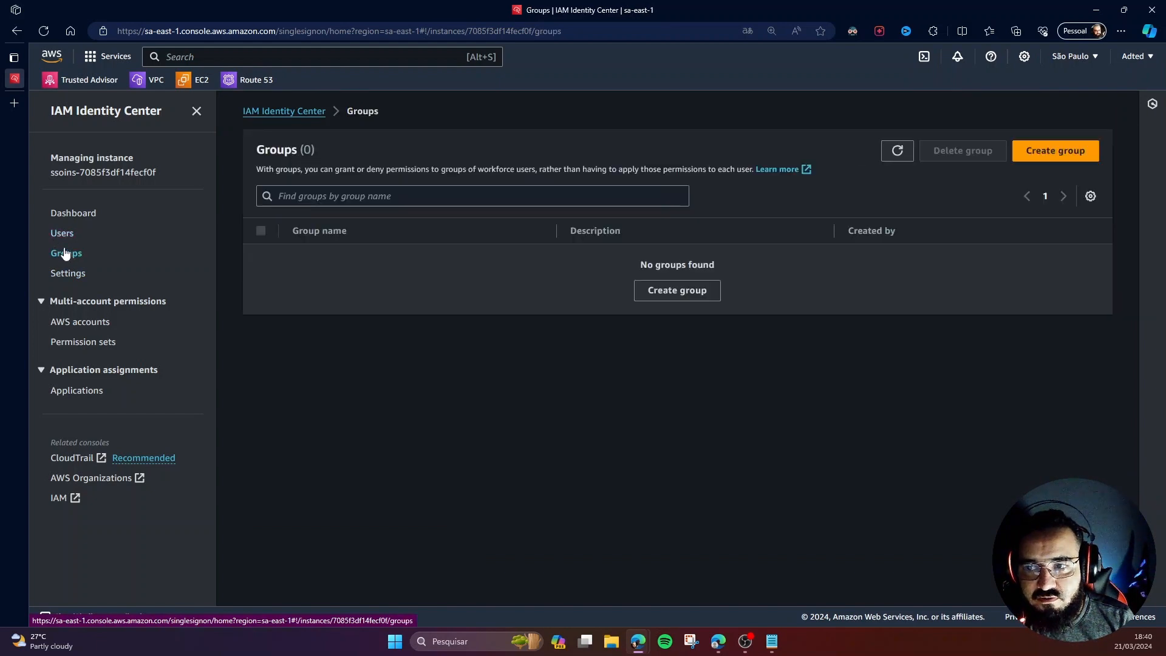
pyautogui.click(63, 235)
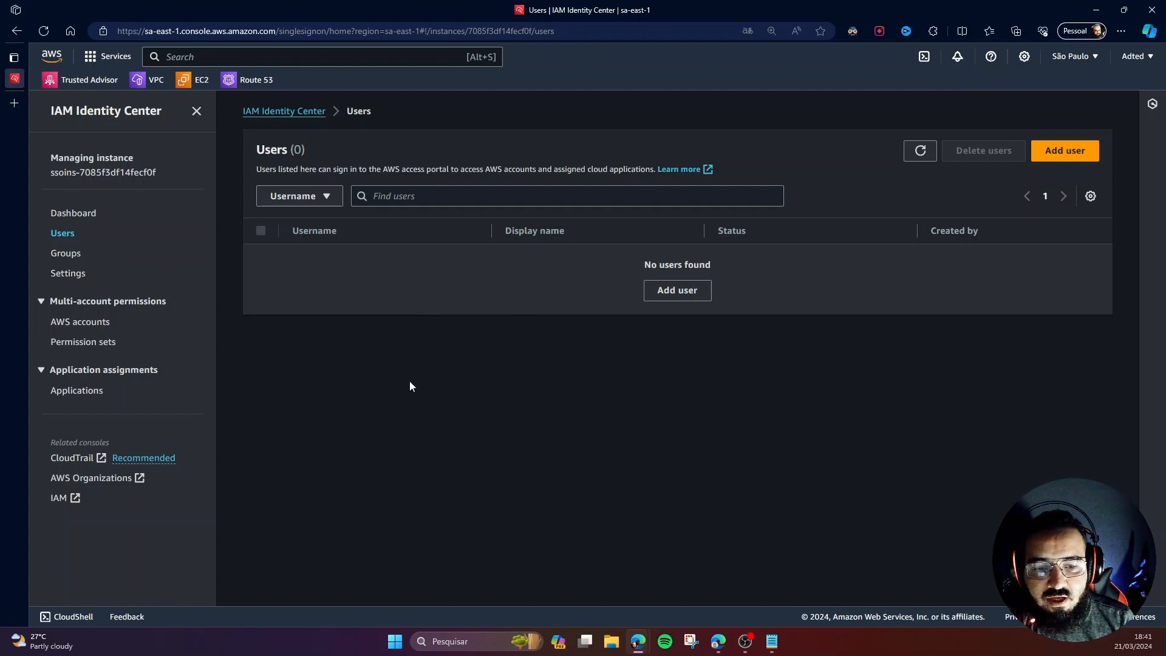
# Switch to the Azure portal and check the users and groups assigned to the AWS IAM Identity Center application
pyautogui.moveTo(718, 639)
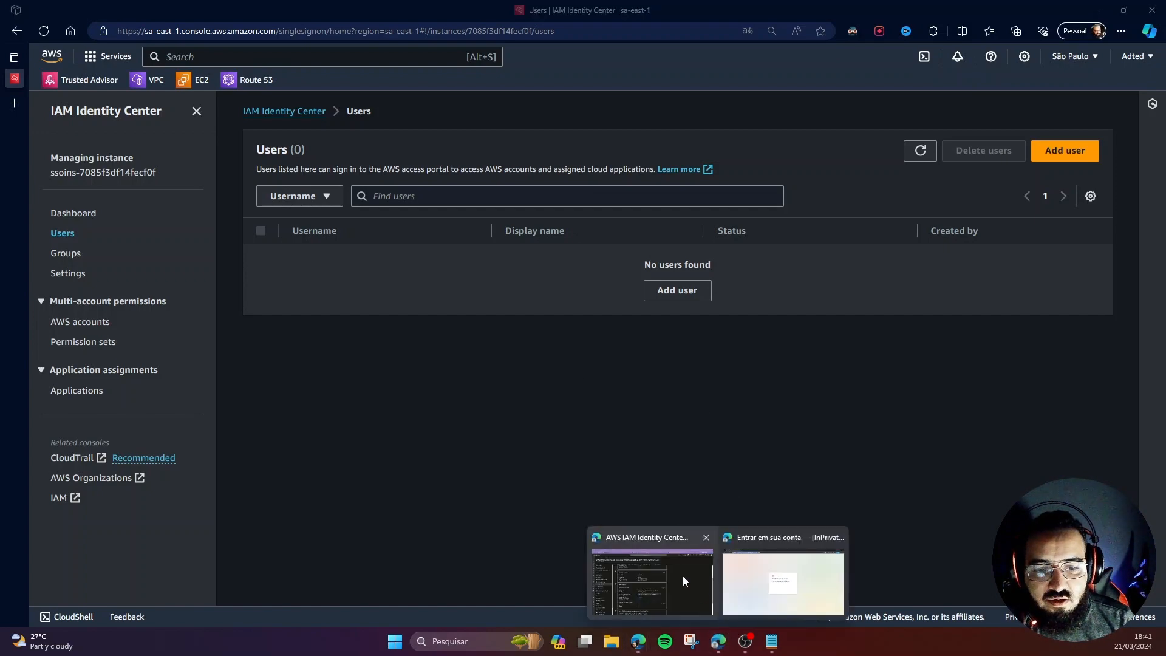
pyautogui.click(683, 574)
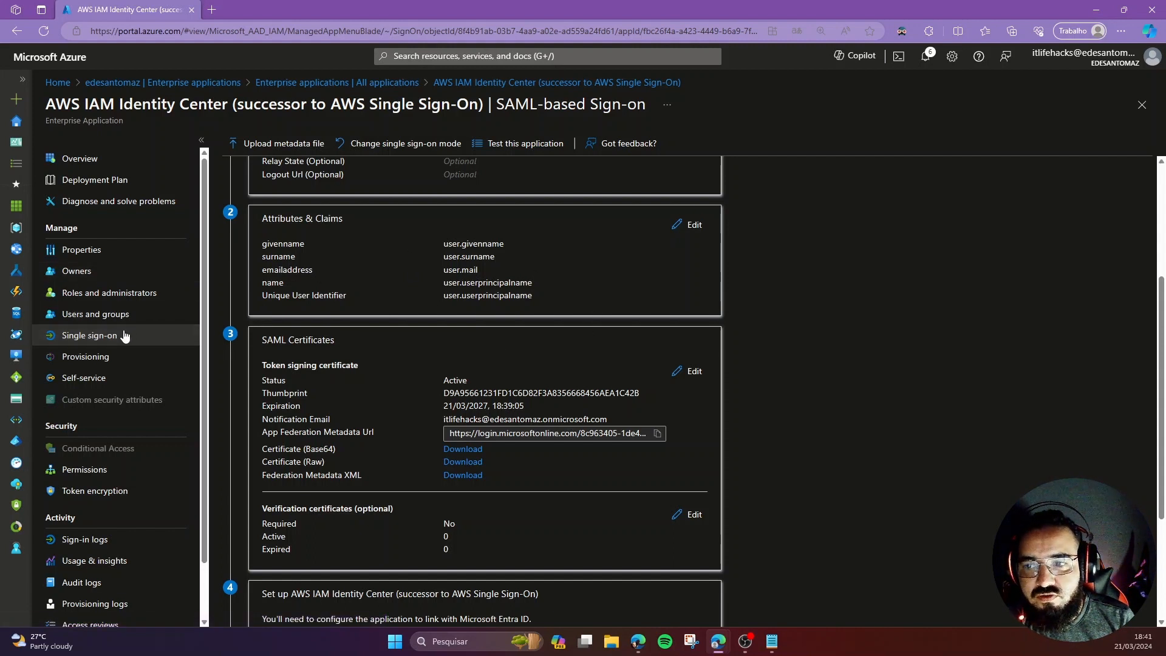
pyautogui.click(97, 314)
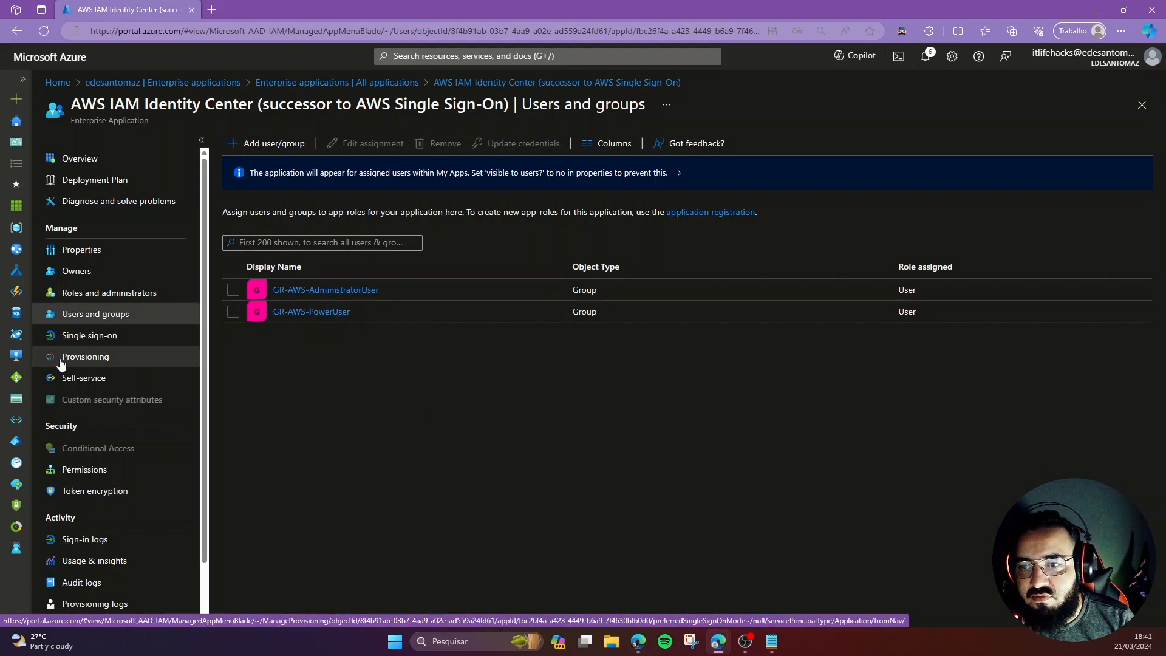
# Open the application's provisioning configuration and set the Provisioning Mode to Automatic
pyautogui.click(93, 362)
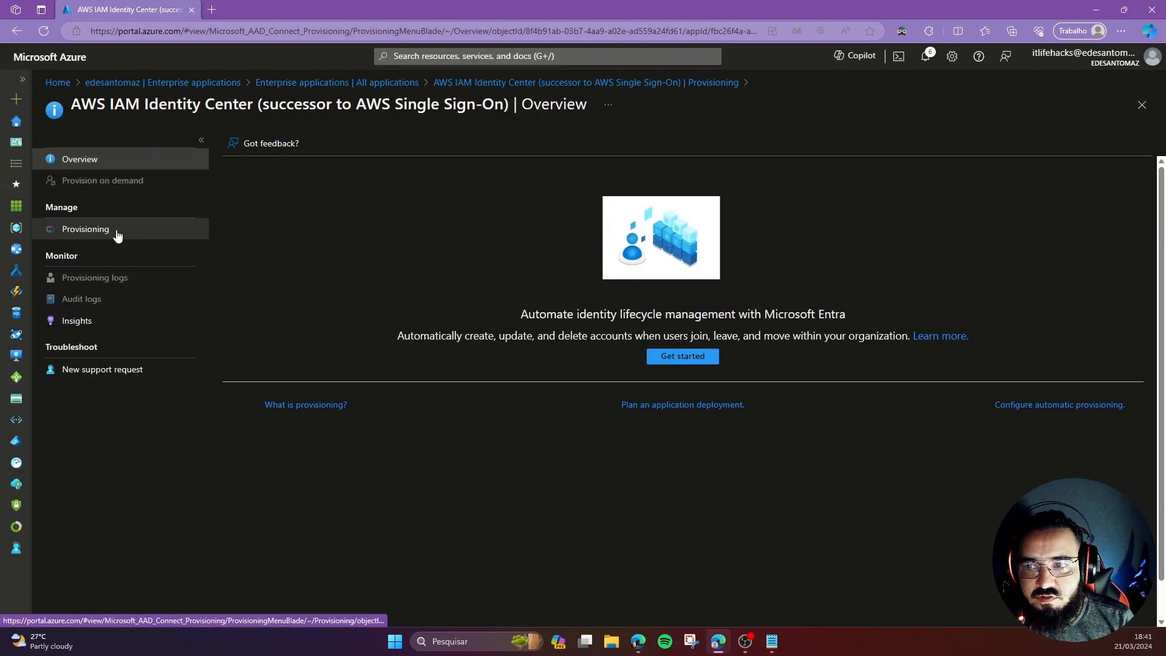
pyautogui.click(119, 233)
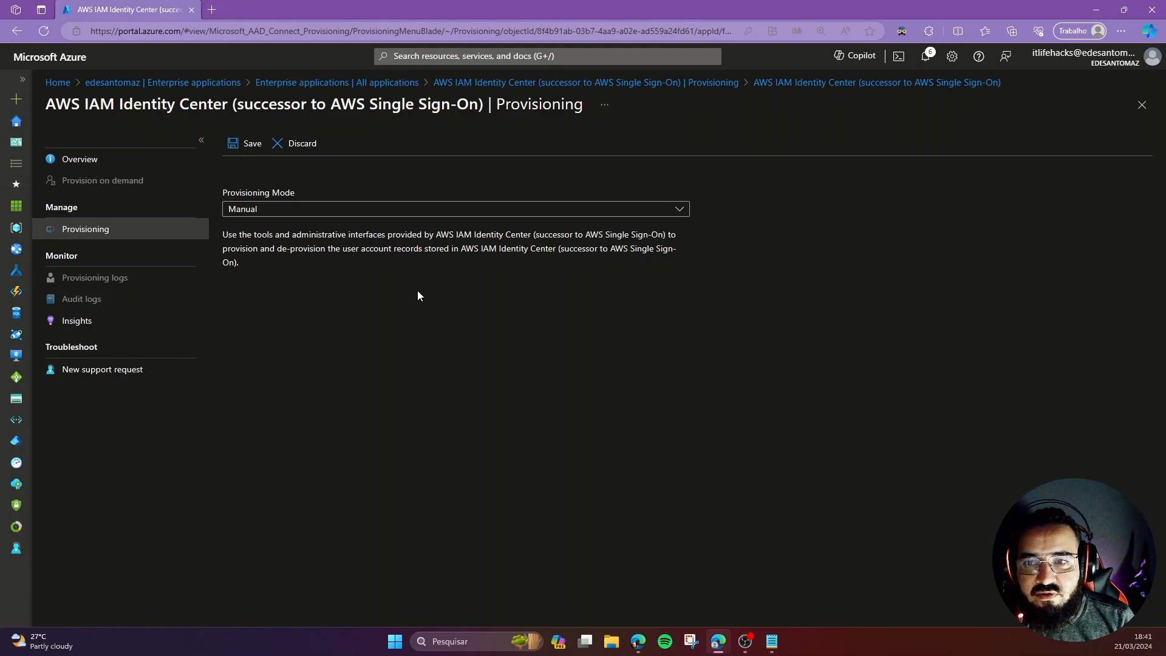
pyautogui.click(501, 209)
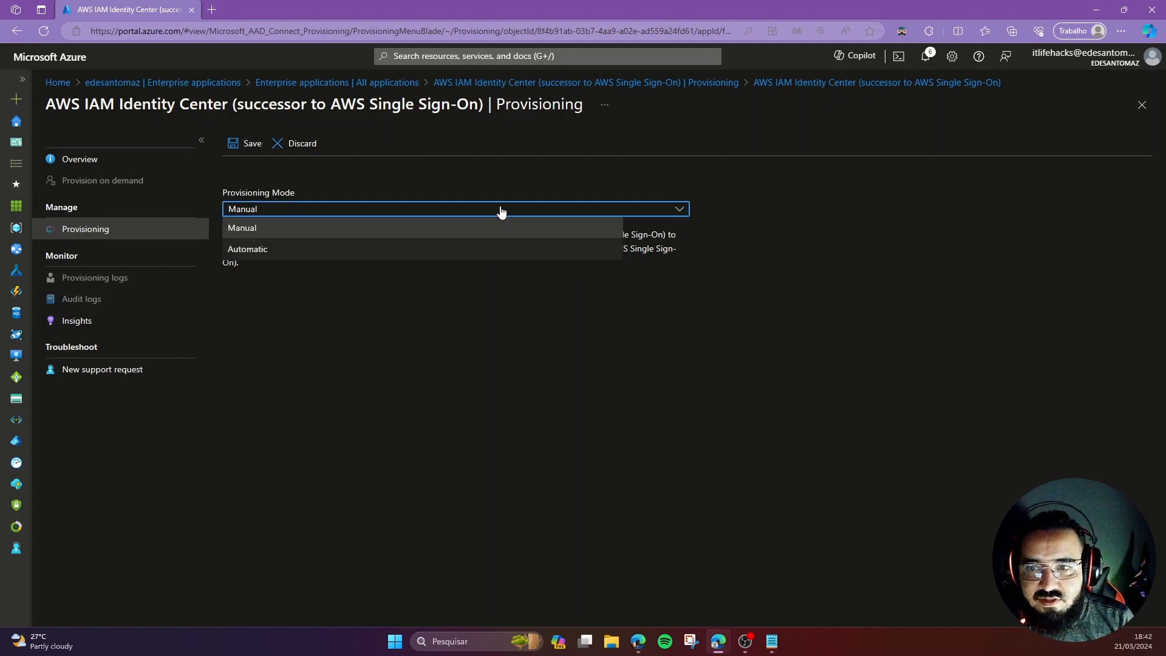
pyautogui.click(278, 250)
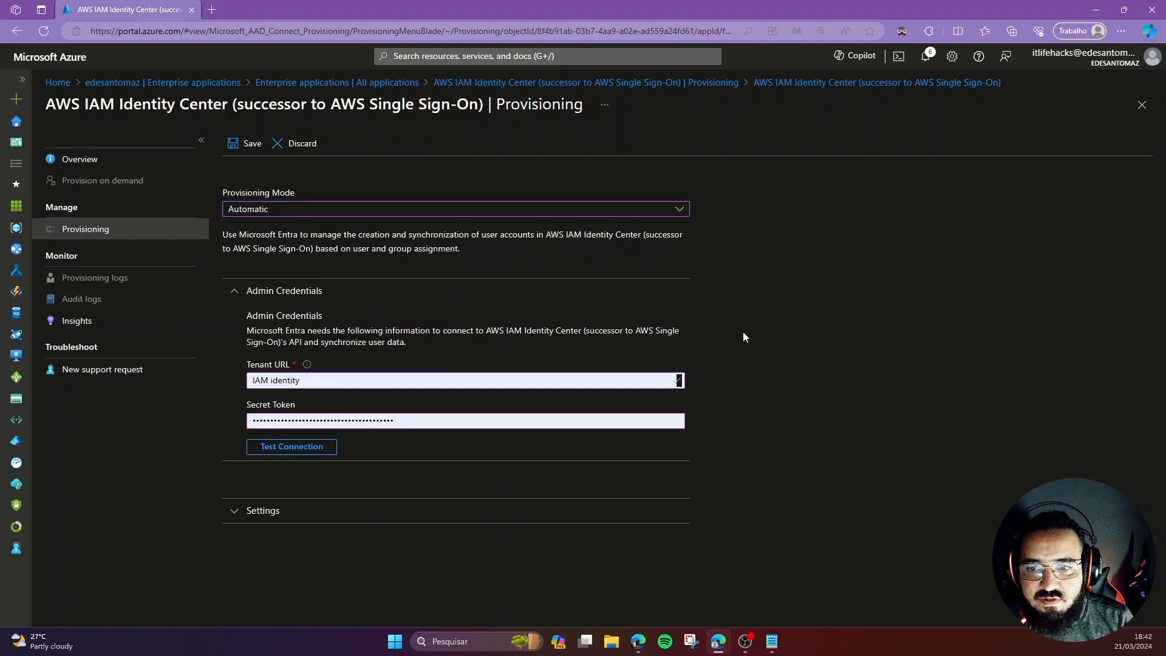
# Clear the autofilled Tenant URL and Secret Token in the Admin Credentials and dismiss the saved-account suggestions
pyautogui.doubleClick(573, 381)
pyautogui.tripleClick(573, 381)
pyautogui.press('BackSpace')
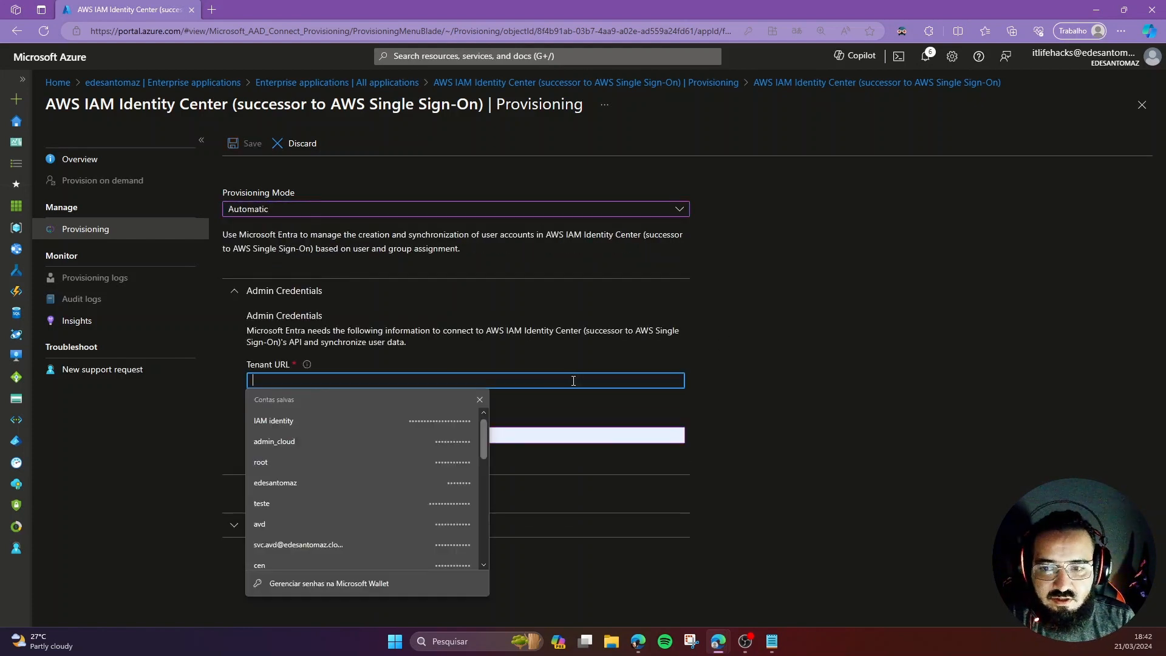
pyautogui.click(710, 415)
pyautogui.tripleClick(453, 433)
pyautogui.press('BackSpace')
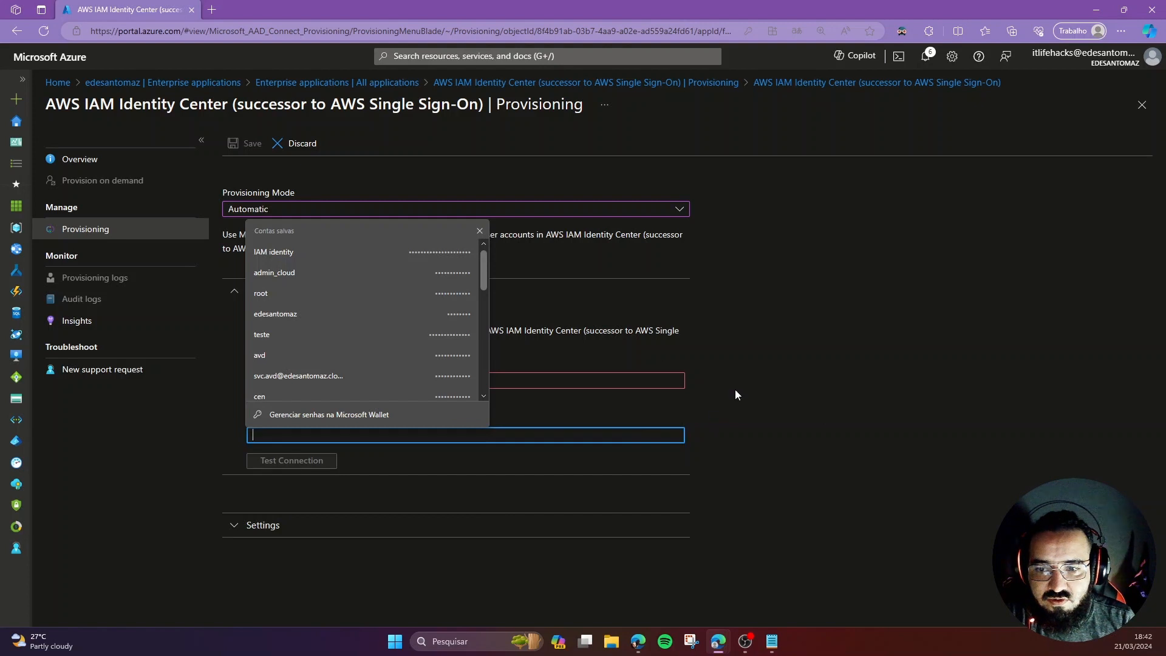
pyautogui.click(438, 313)
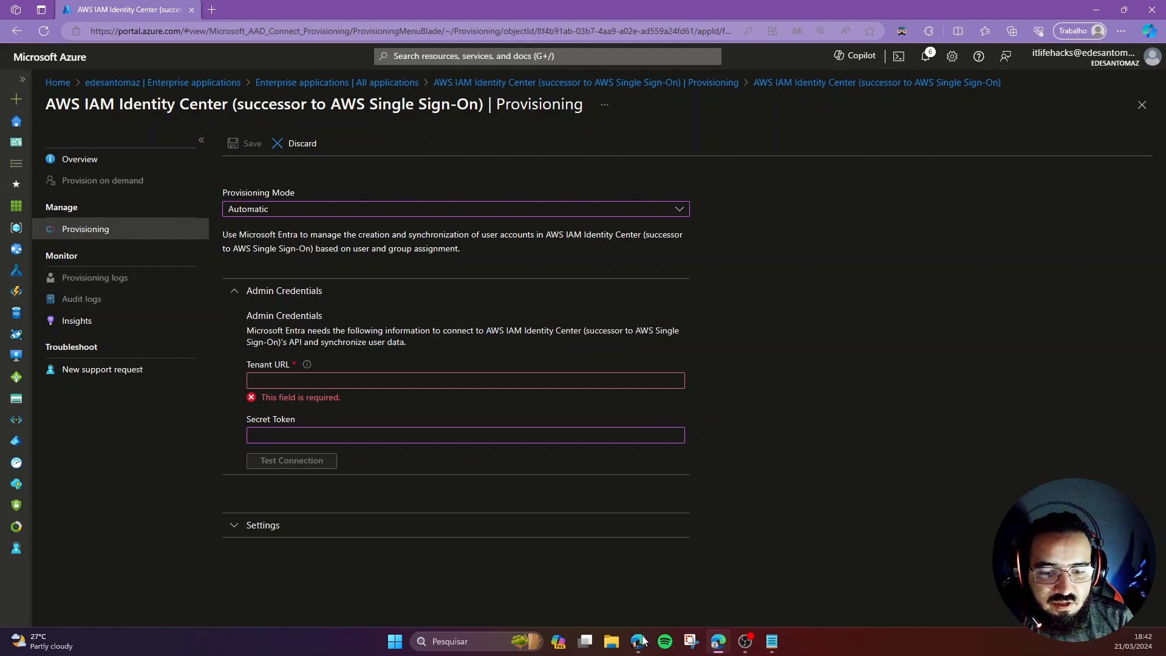
# Switch to the AWS console and enable automatic provisioning in the IAM Identity Center settings
pyautogui.moveTo(639, 641)
pyautogui.click(770, 583)
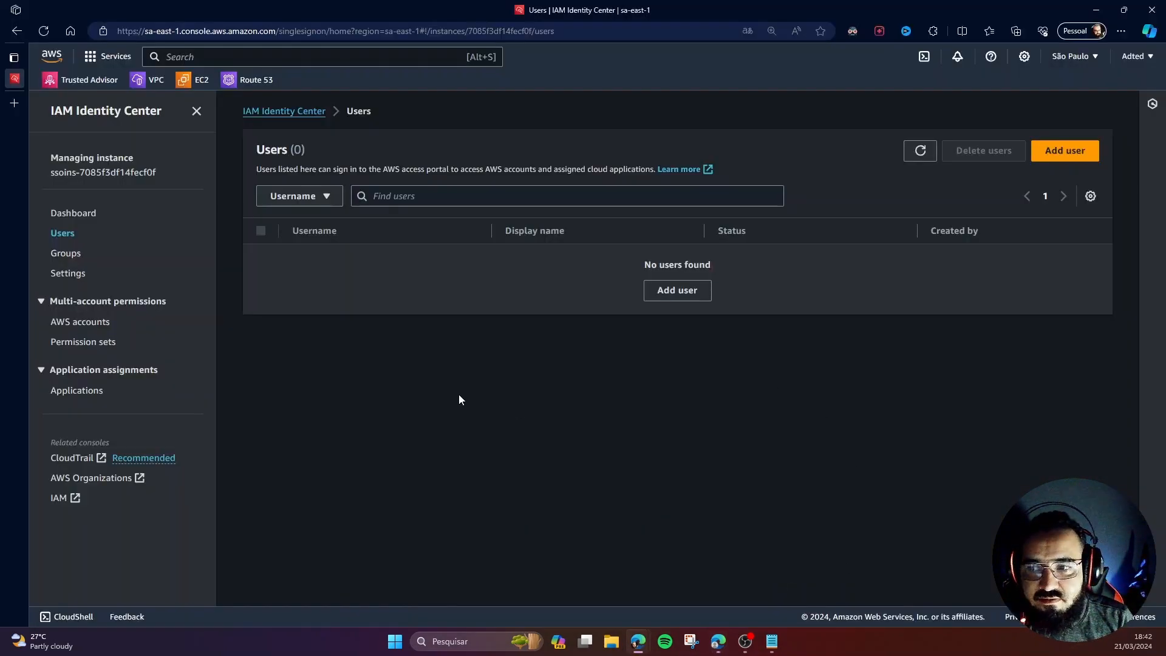
pyautogui.click(76, 277)
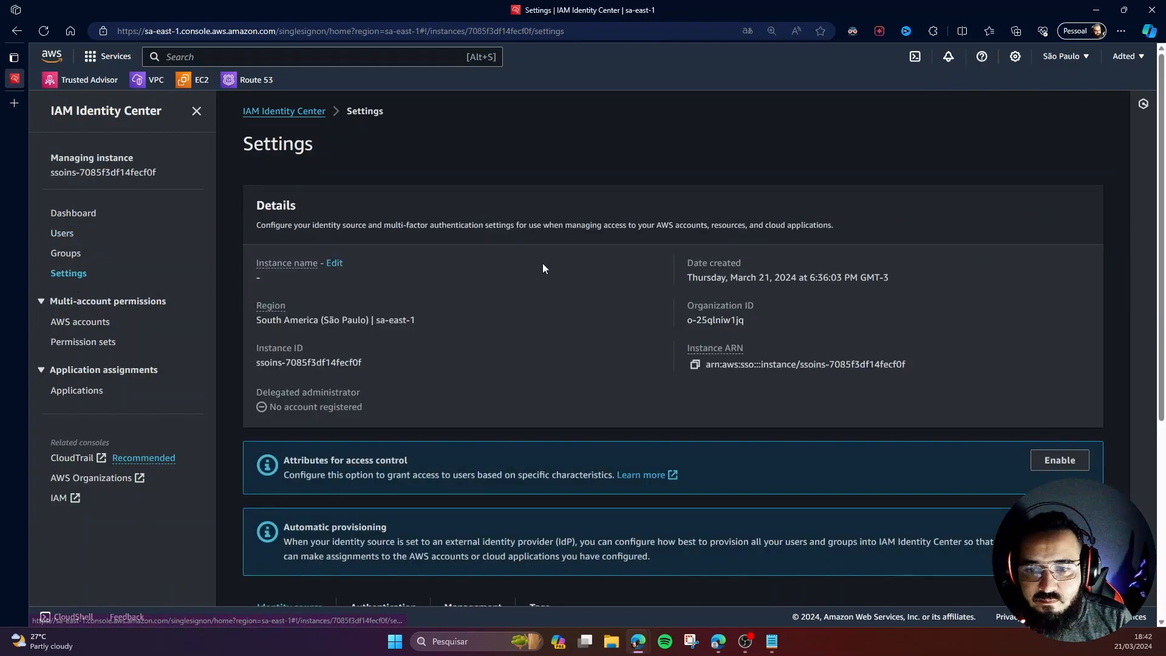
pyautogui.scroll(-5, 542, 263)
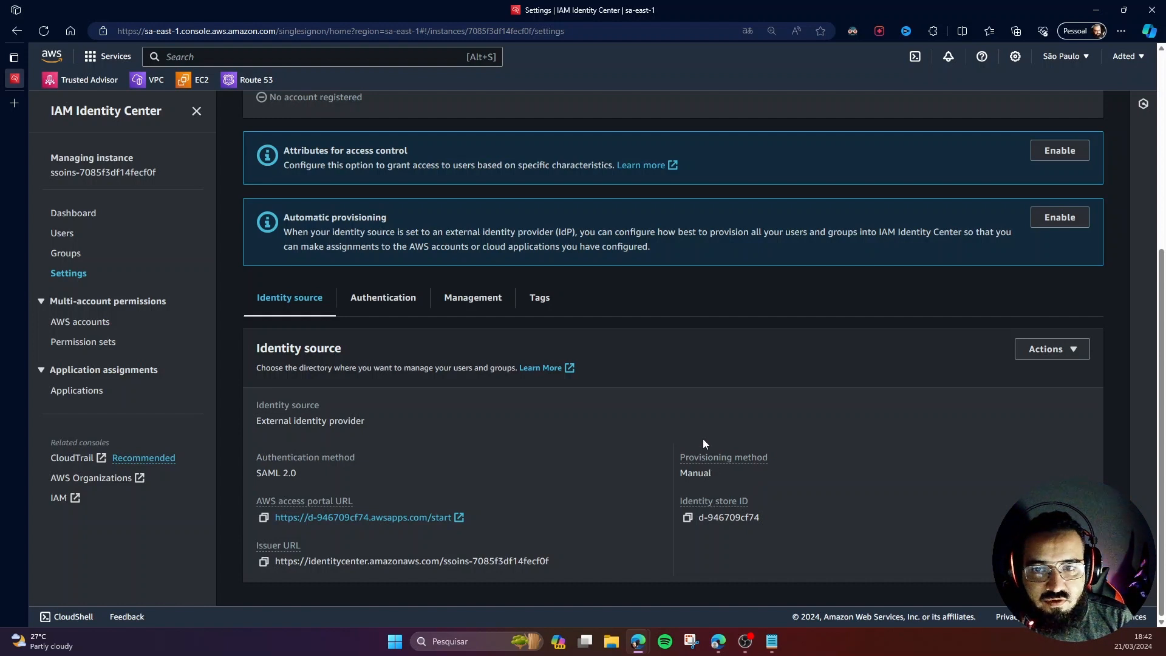
pyautogui.scroll(1, 704, 443)
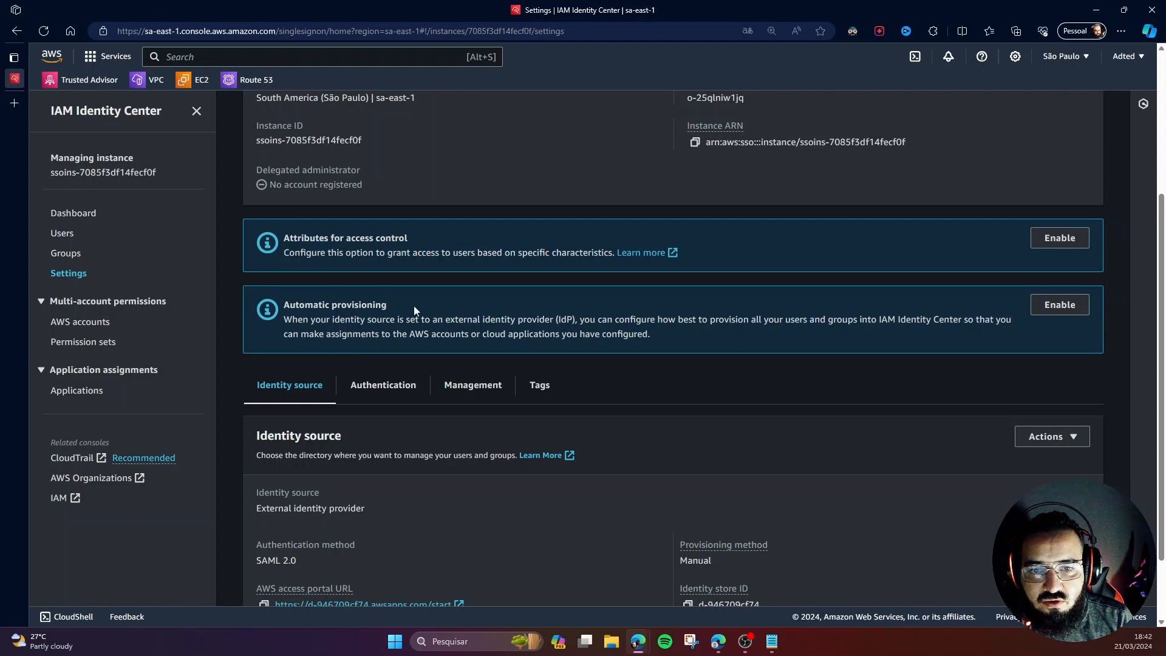
pyautogui.click(1058, 307)
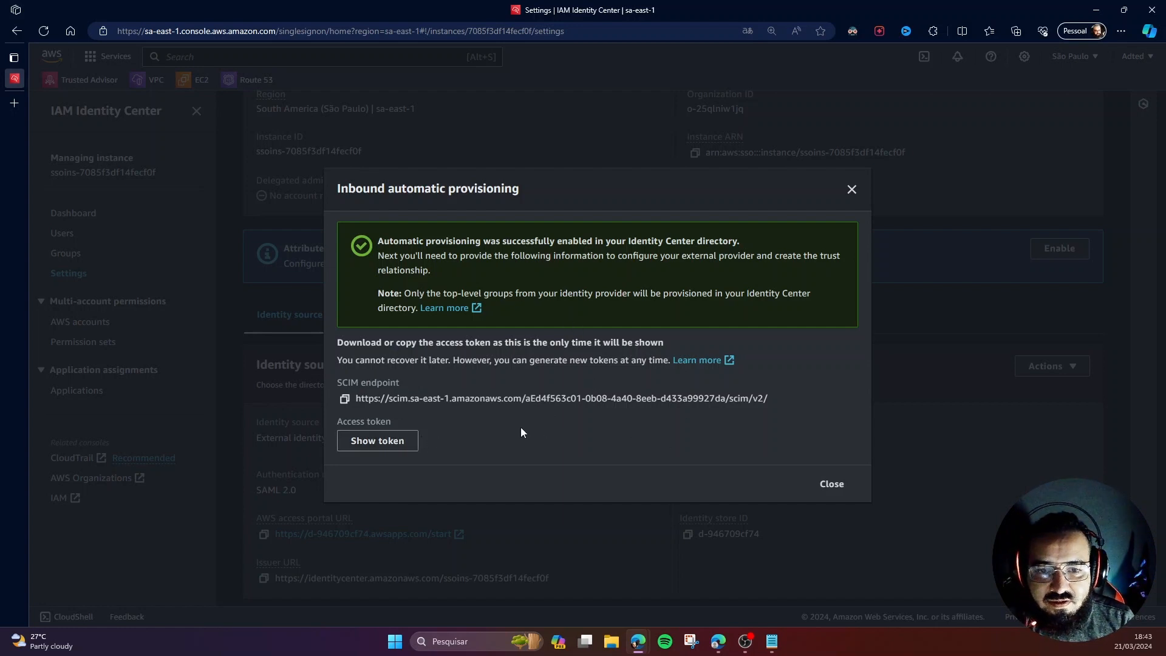
# Copy the SCIM endpoint, then reveal and copy the access token from the inbound automatic provisioning details
pyautogui.click(344, 400)
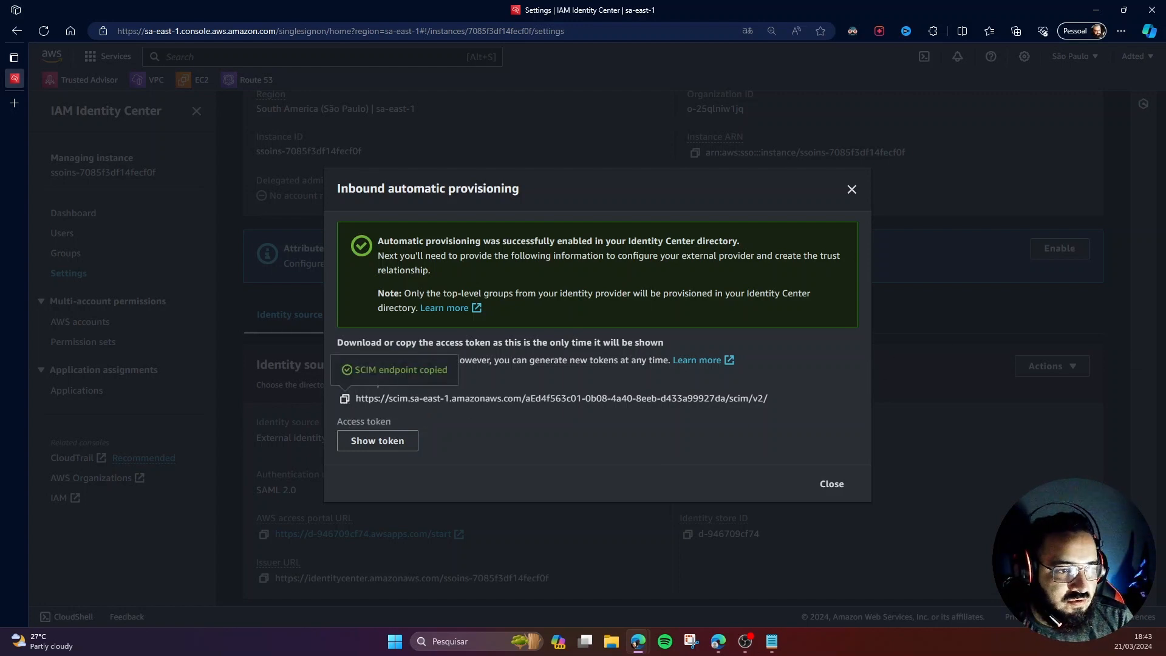
pyautogui.hotkey('alt', 'Tab')
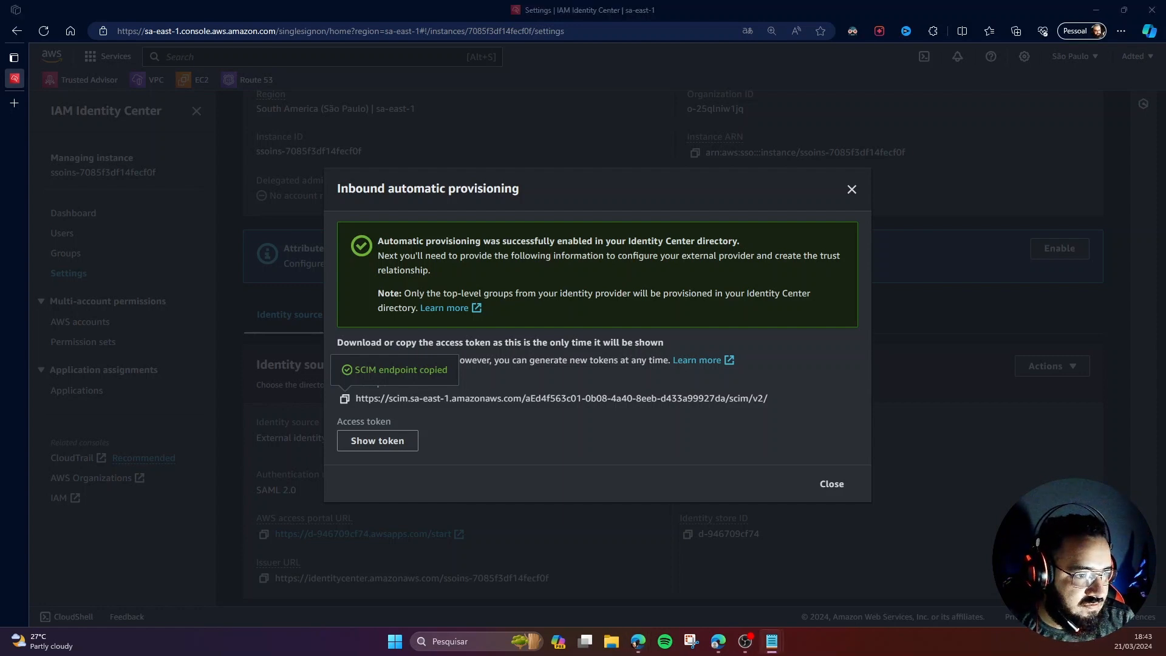
pyautogui.click(382, 442)
pyautogui.click(345, 386)
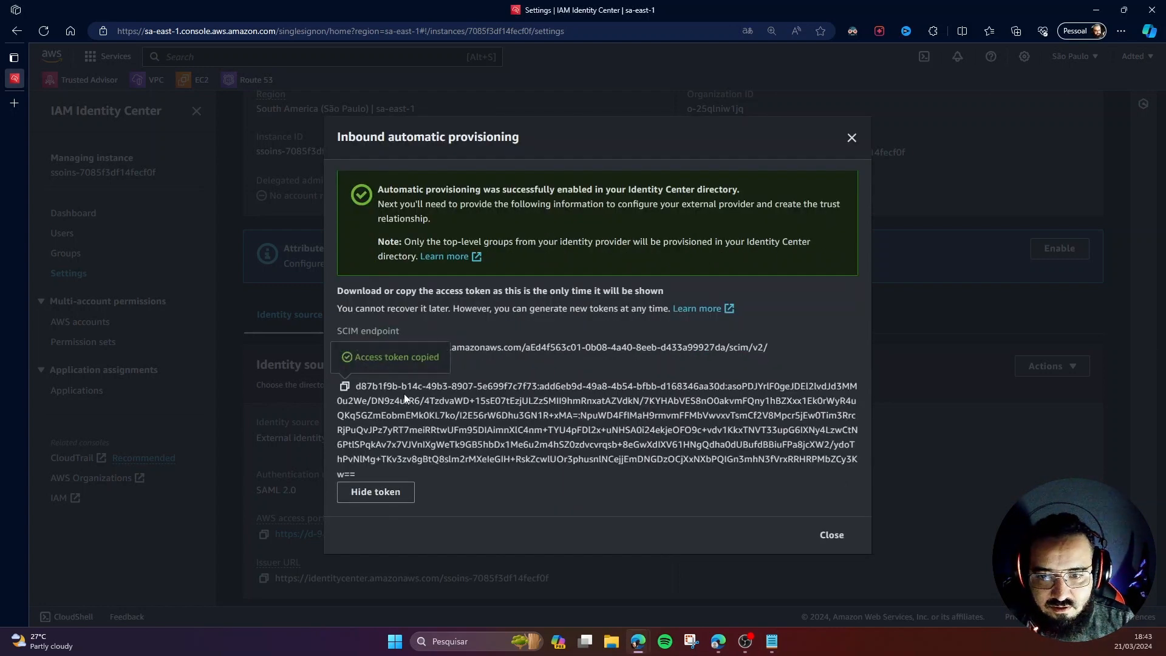
pyautogui.hotkey('alt', 'Tab')
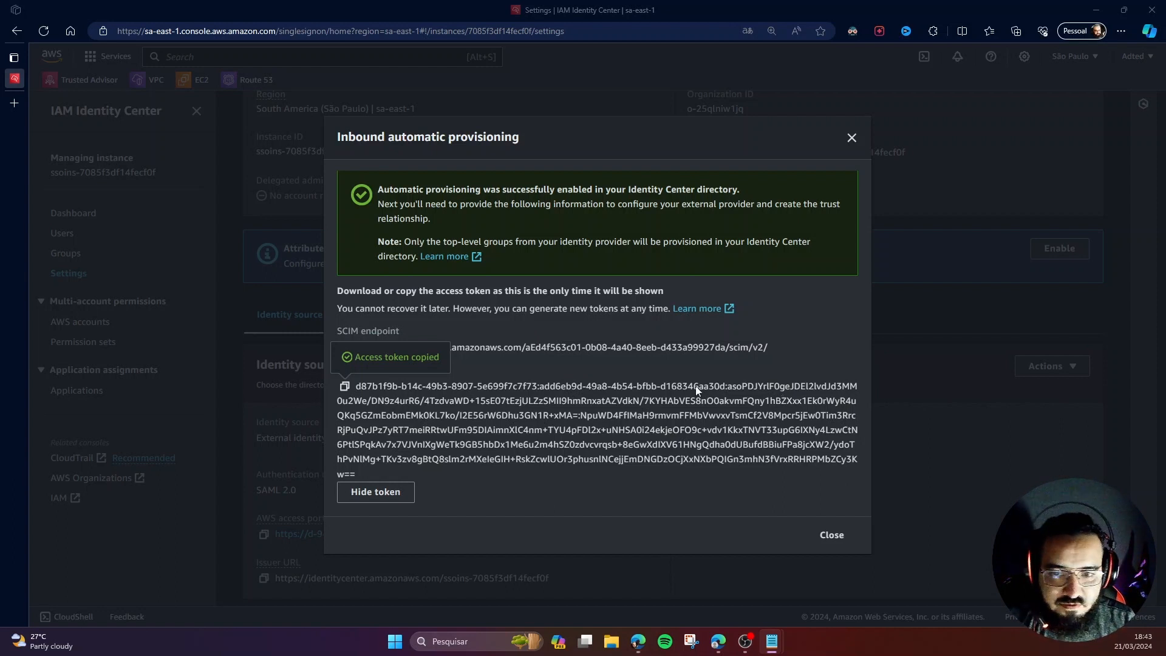
pyautogui.click(551, 374)
# Switch to the Azure portal and paste the SCIM endpoint as the Tenant URL and the access token as the Secret Token
pyautogui.moveTo(718, 642)
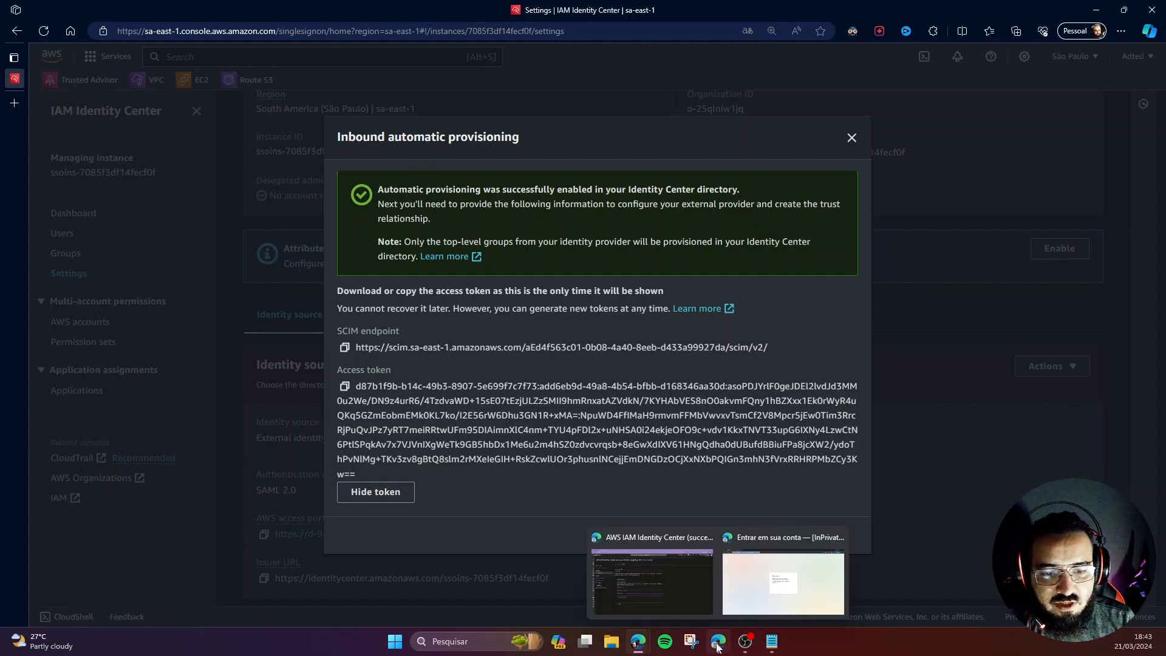
pyautogui.click(672, 580)
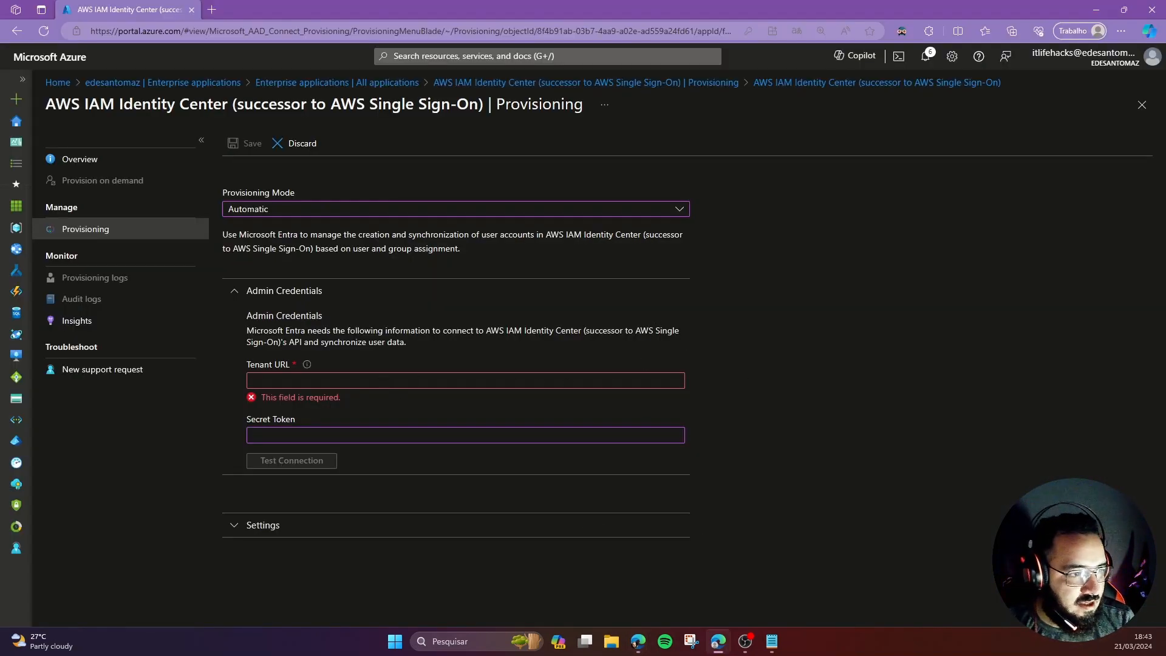
pyautogui.hotkey('alt', 'Tab')
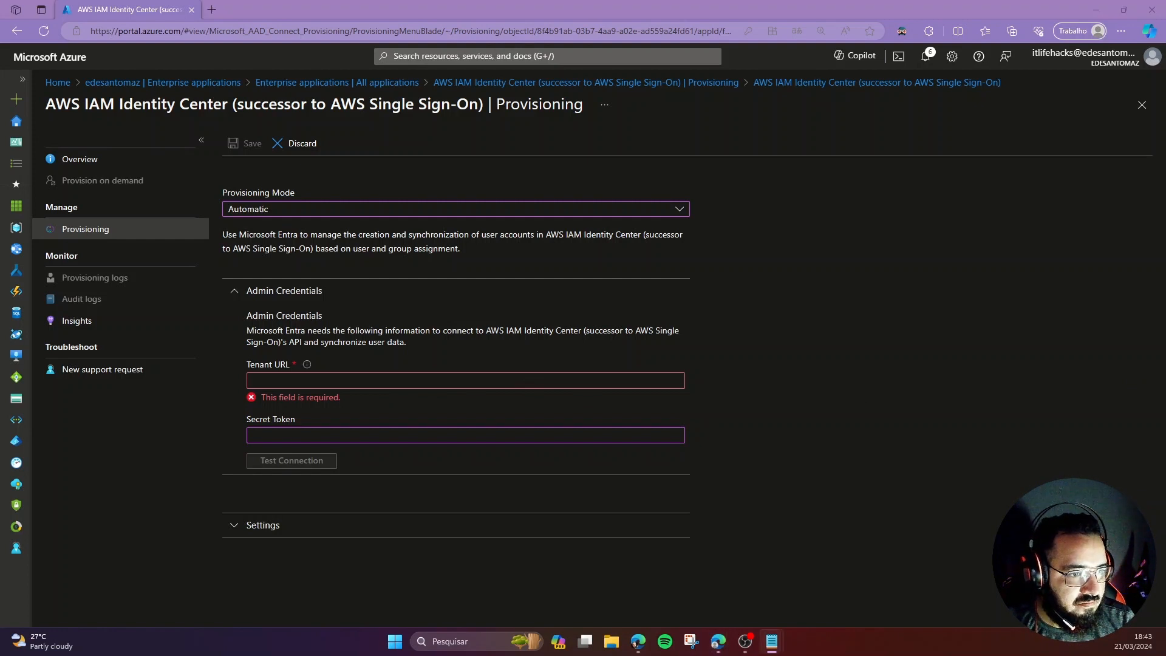
pyautogui.click(523, 380)
pyautogui.hotkey('ctrl', 'v')
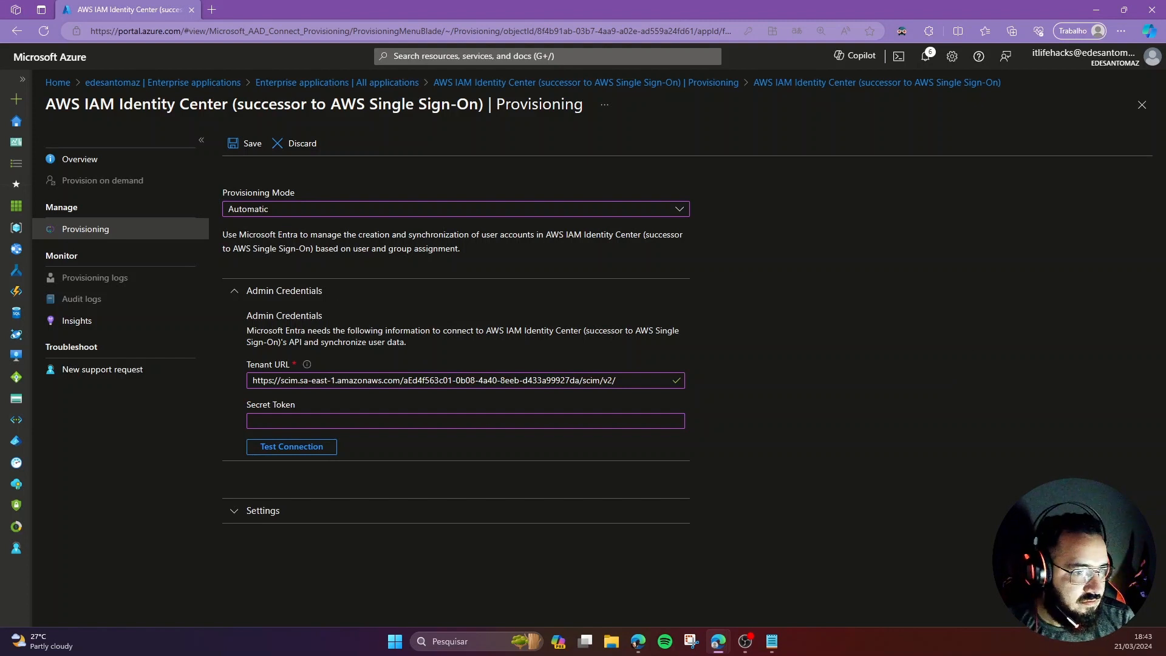
pyautogui.hotkey('alt', 'Tab')
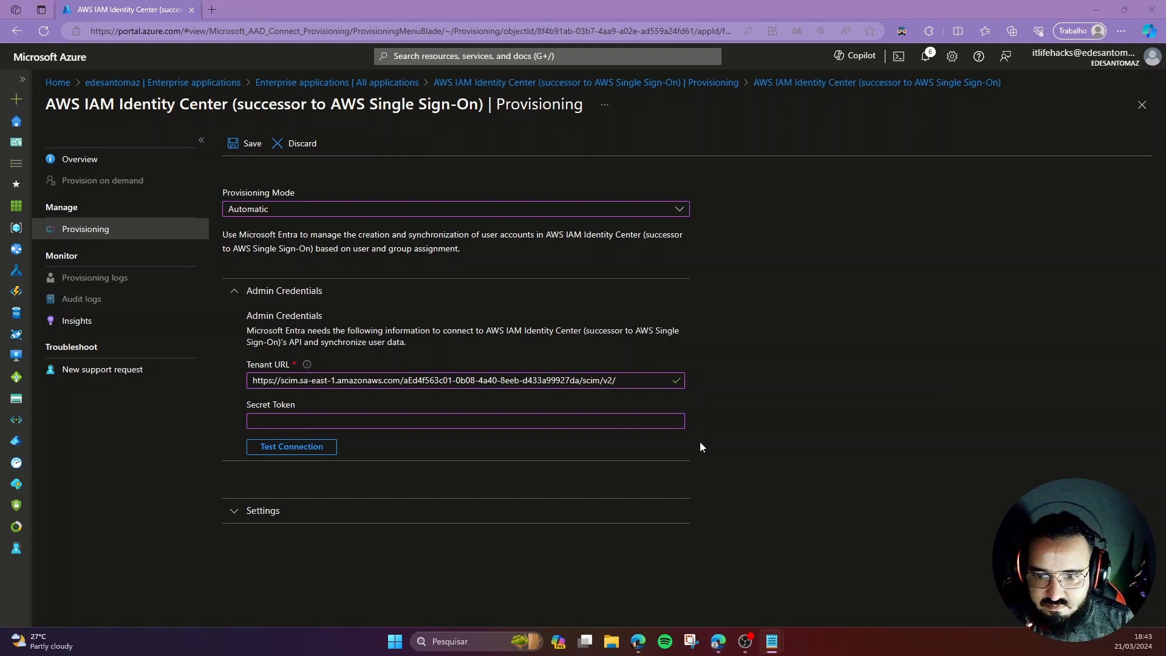
pyautogui.click(328, 422)
pyautogui.hotkey('ctrl', 'v')
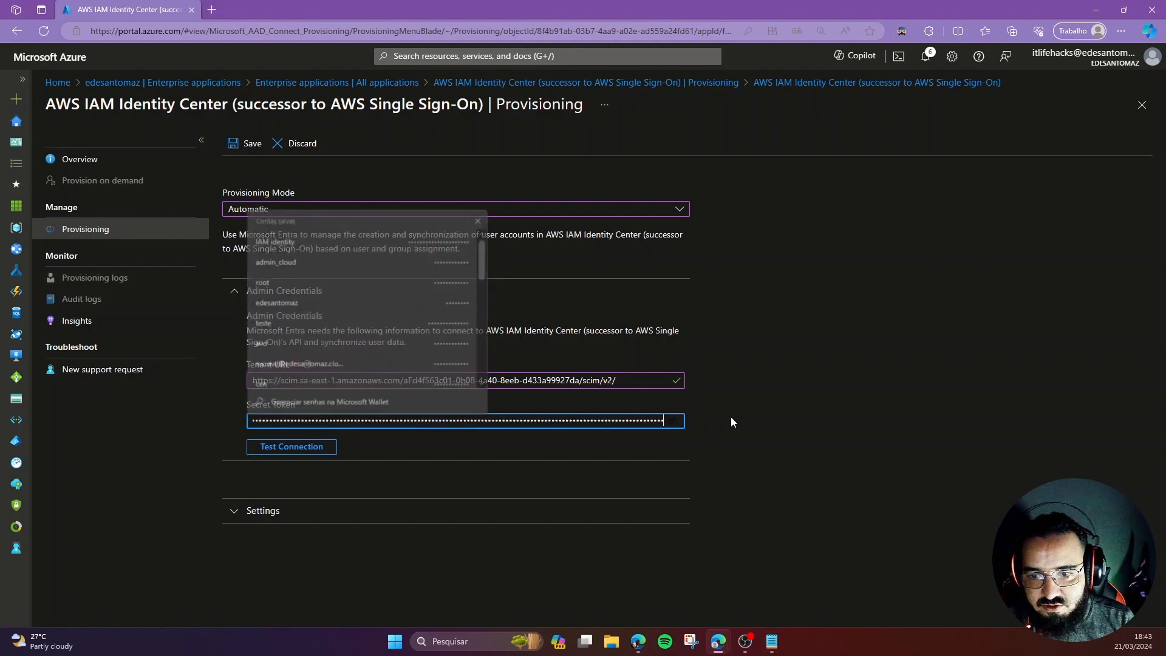
pyautogui.click(731, 418)
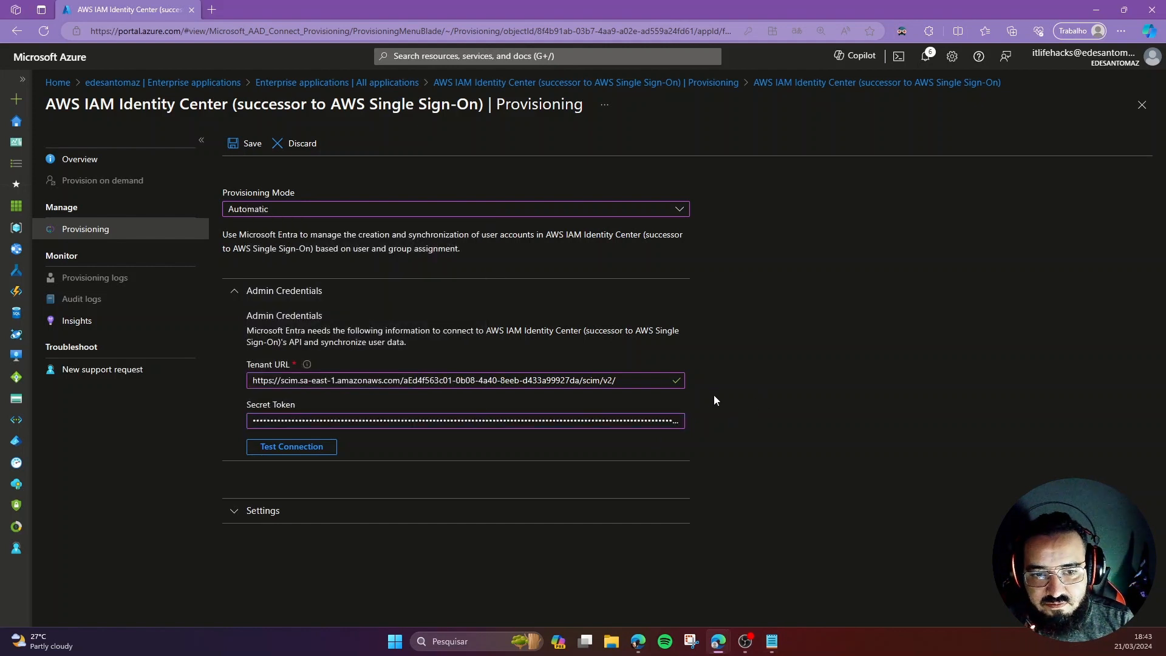
# Test the connection with the entered admin credentials and save the provisioning configuration
pyautogui.click(299, 447)
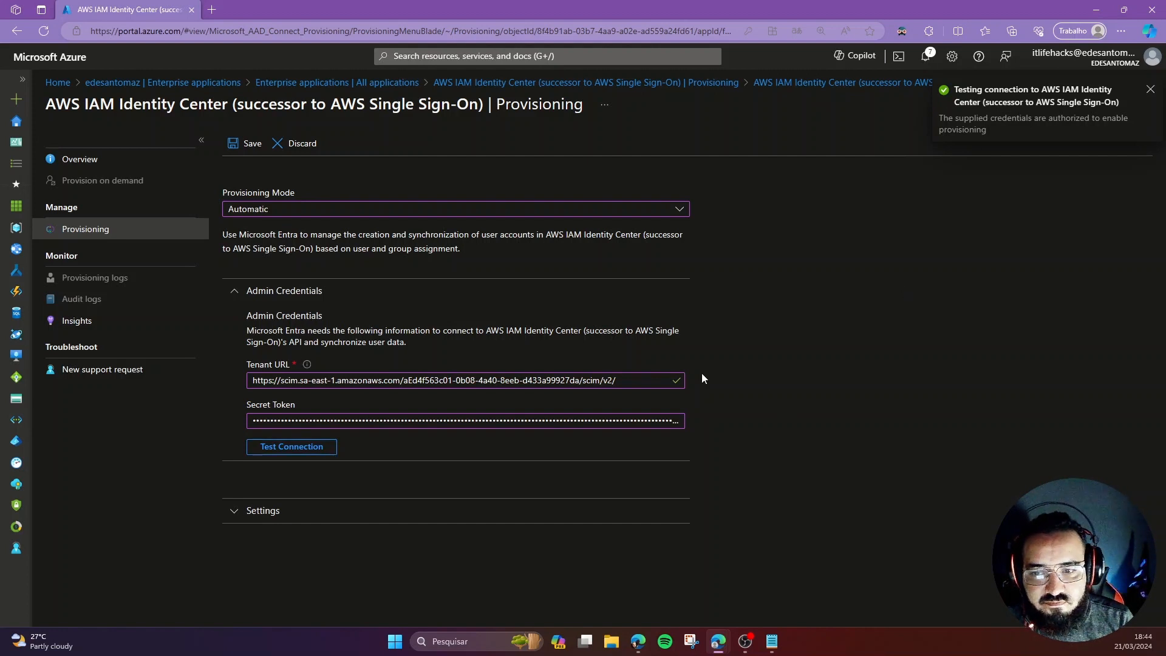
pyautogui.click(246, 143)
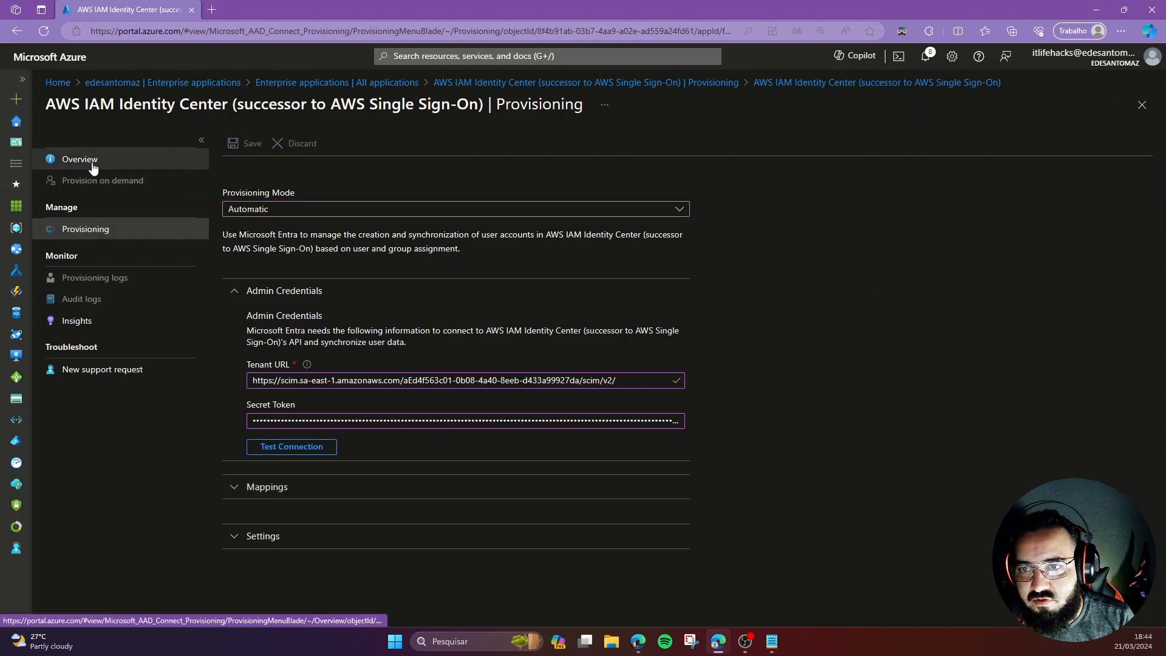
# Return to the AWS IAM Identity Center application and review its users and groups, SAML sign-on configuration and provisioning overview
pyautogui.click(708, 87)
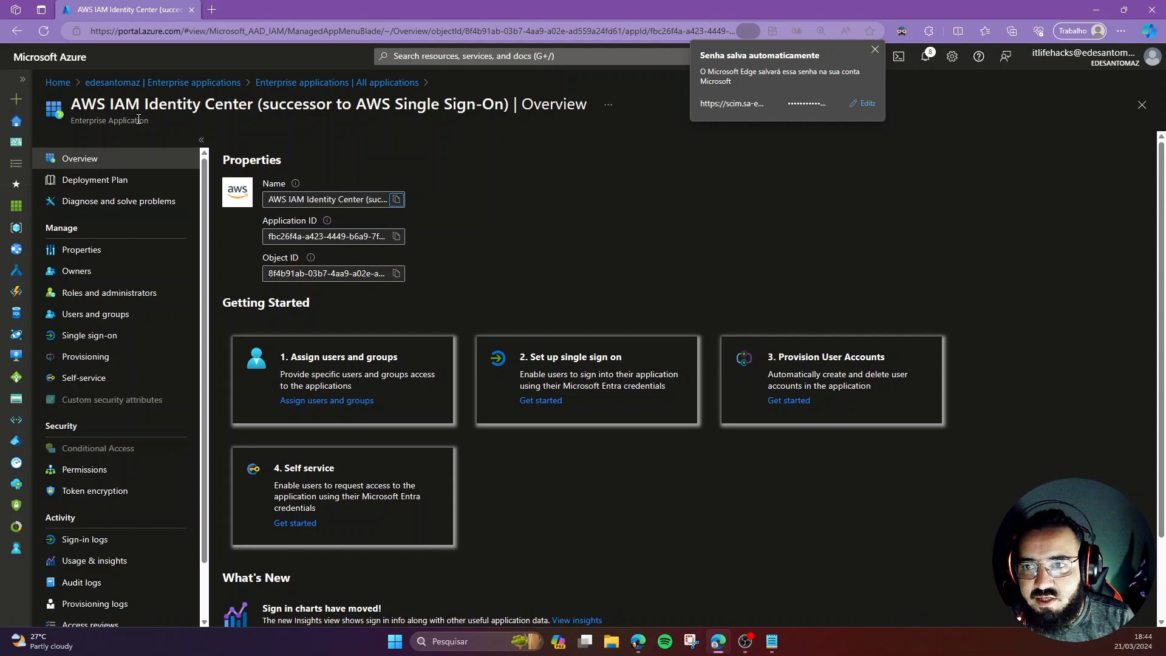
pyautogui.click(121, 316)
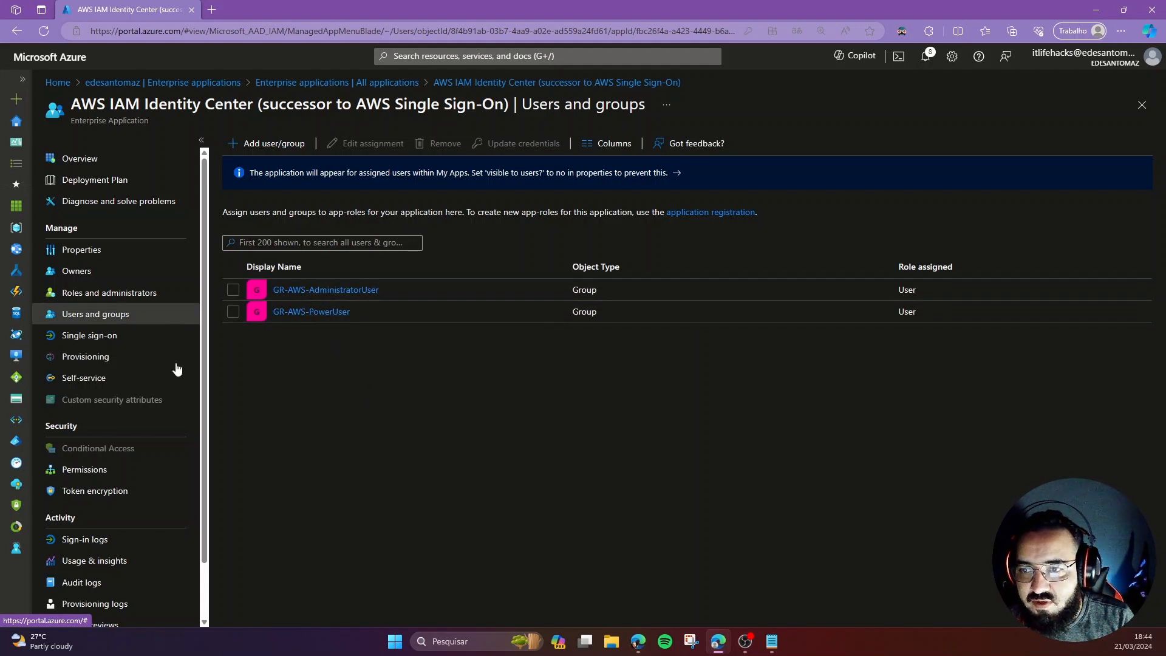
pyautogui.click(109, 344)
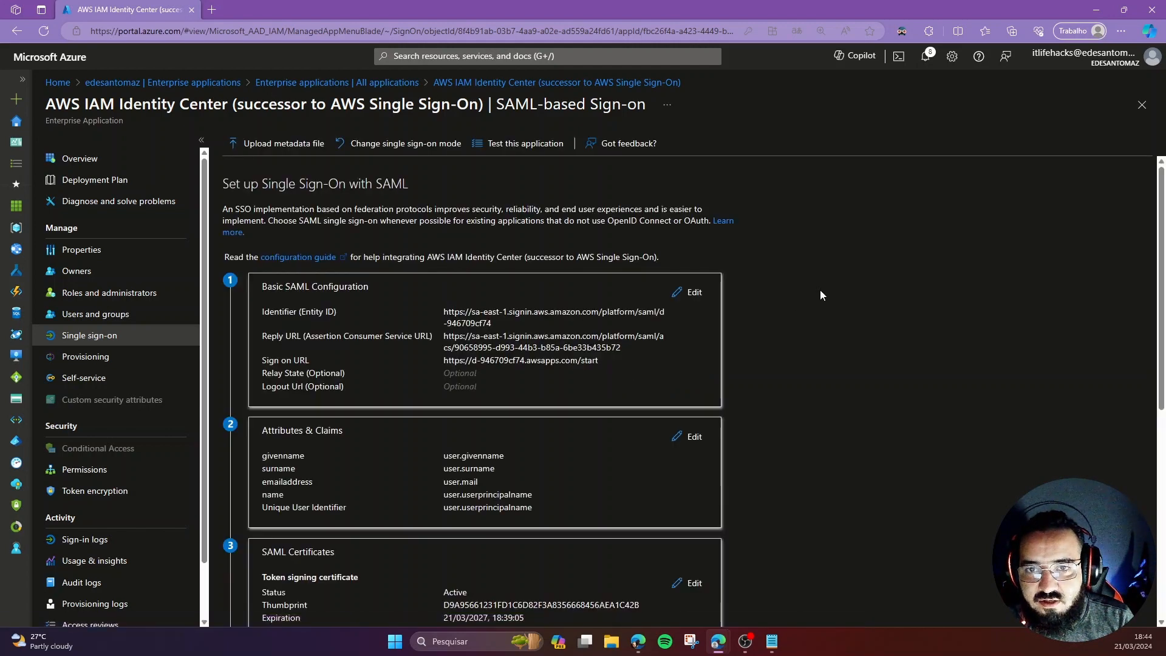
pyautogui.click(112, 359)
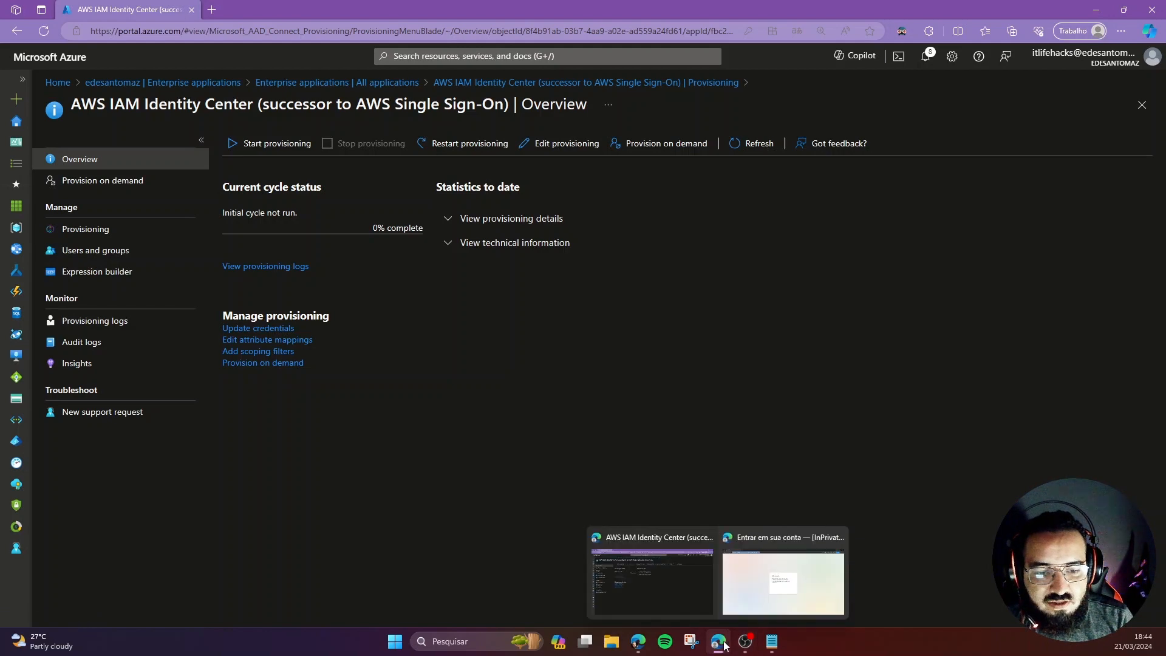
# Switch to the AWS console, close the inbound provisioning details, and refresh the Users and Groups lists to check for synced entries
pyautogui.moveTo(645, 651)
pyautogui.click(804, 571)
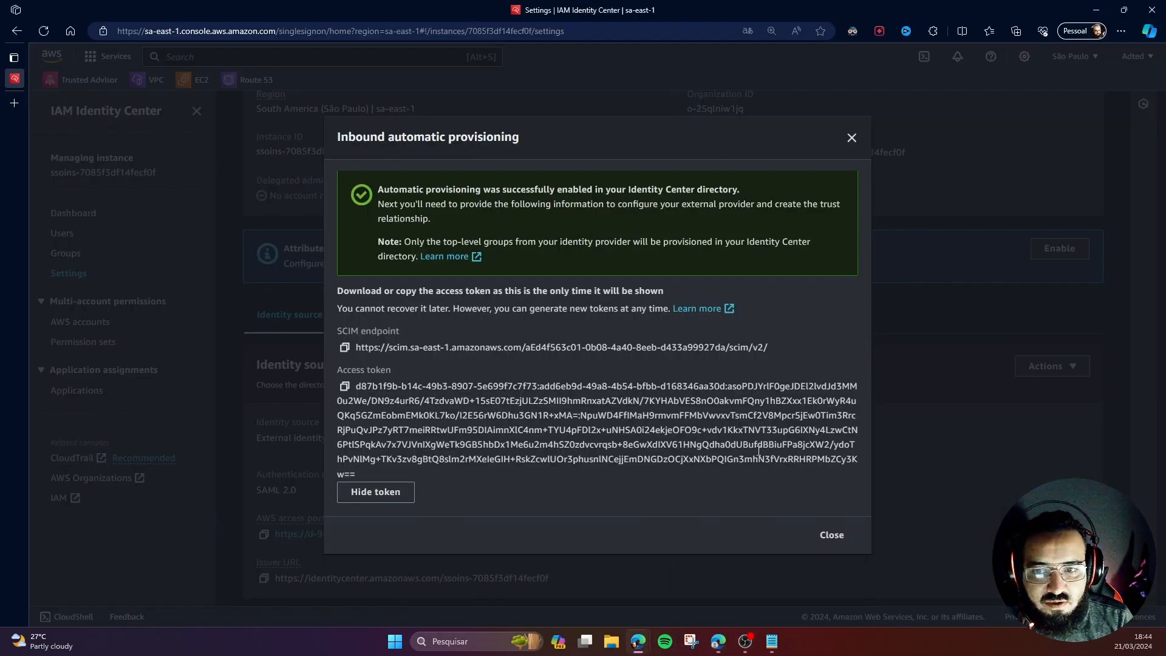
pyautogui.click(830, 535)
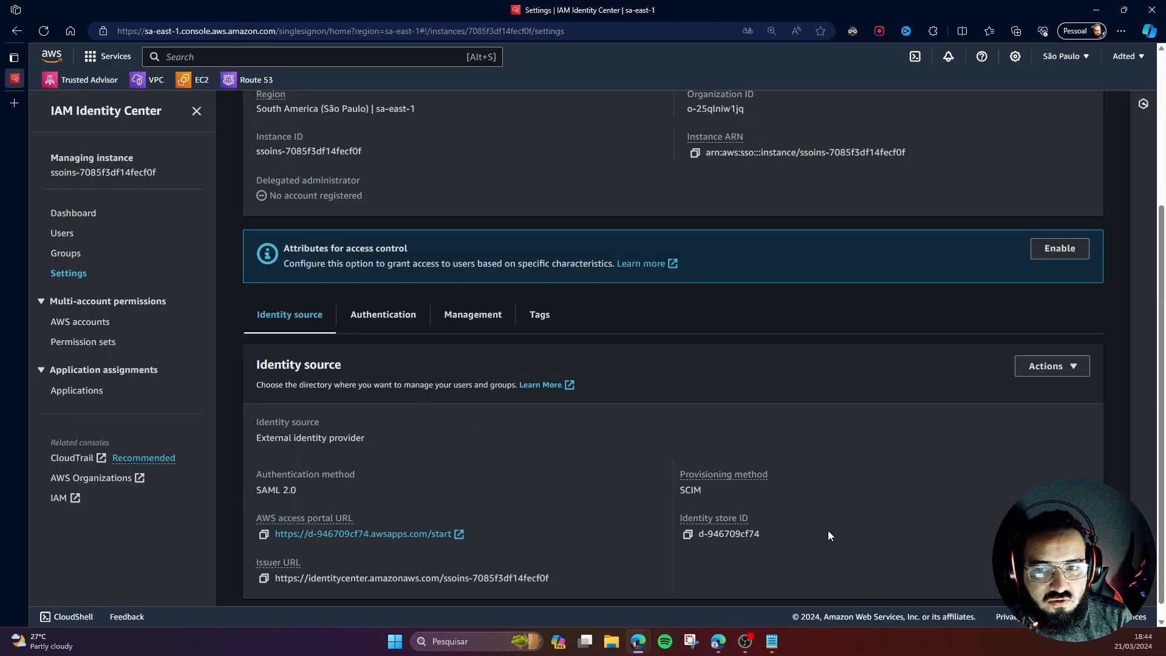
pyautogui.click(64, 234)
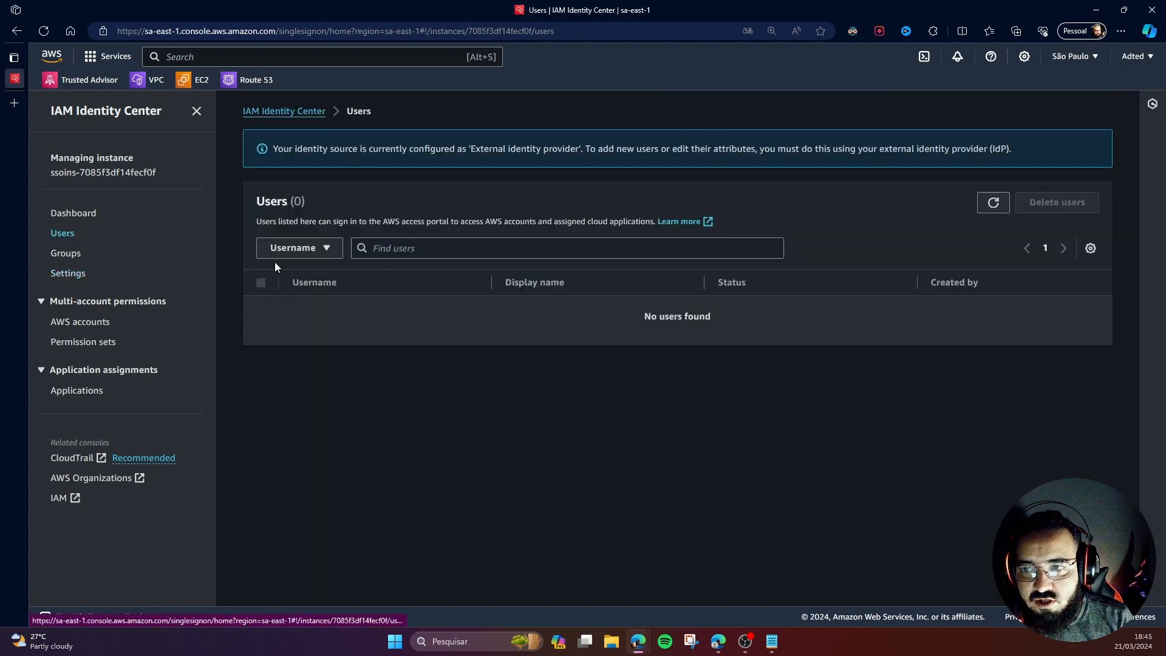
pyautogui.click(994, 203)
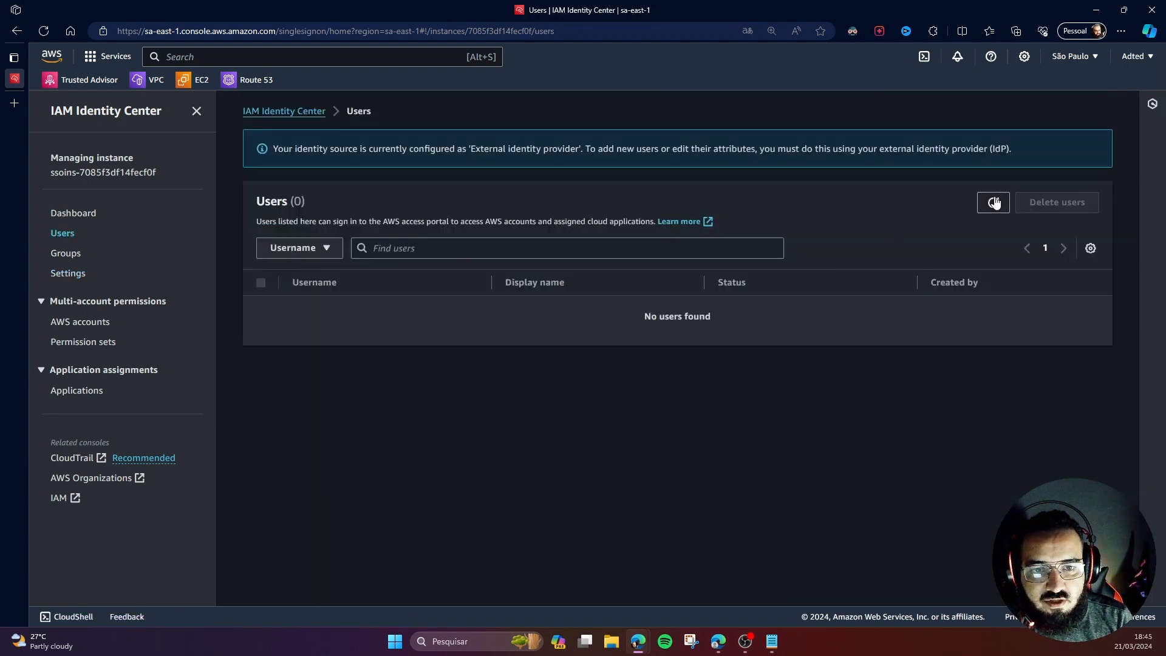
pyautogui.click(75, 252)
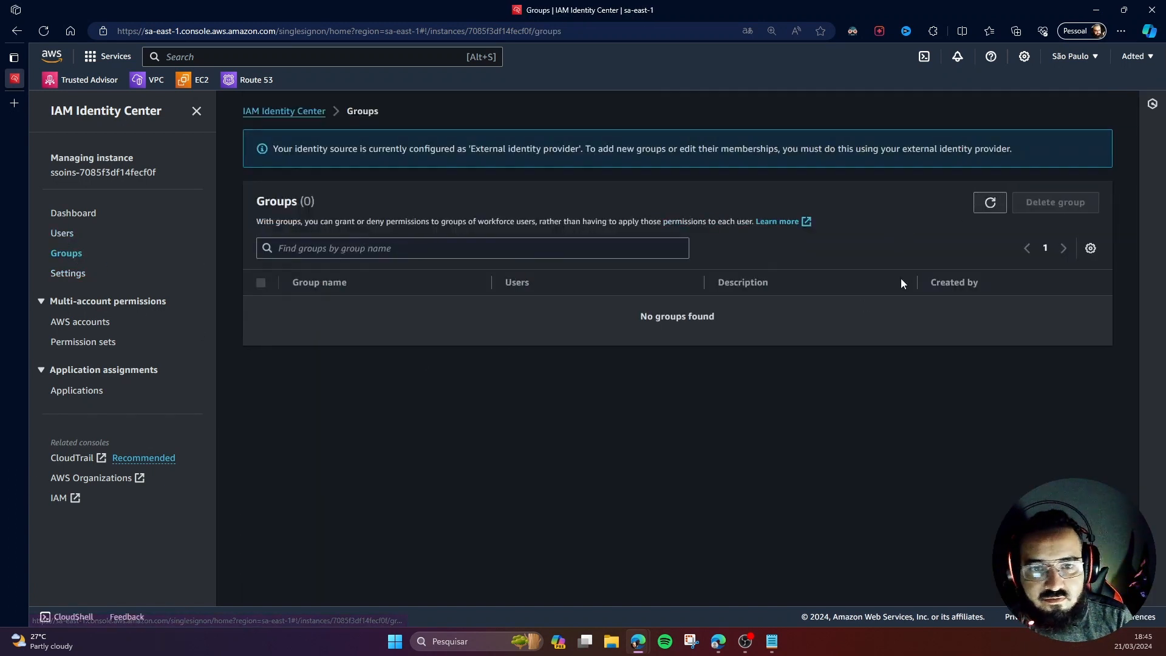
pyautogui.click(985, 207)
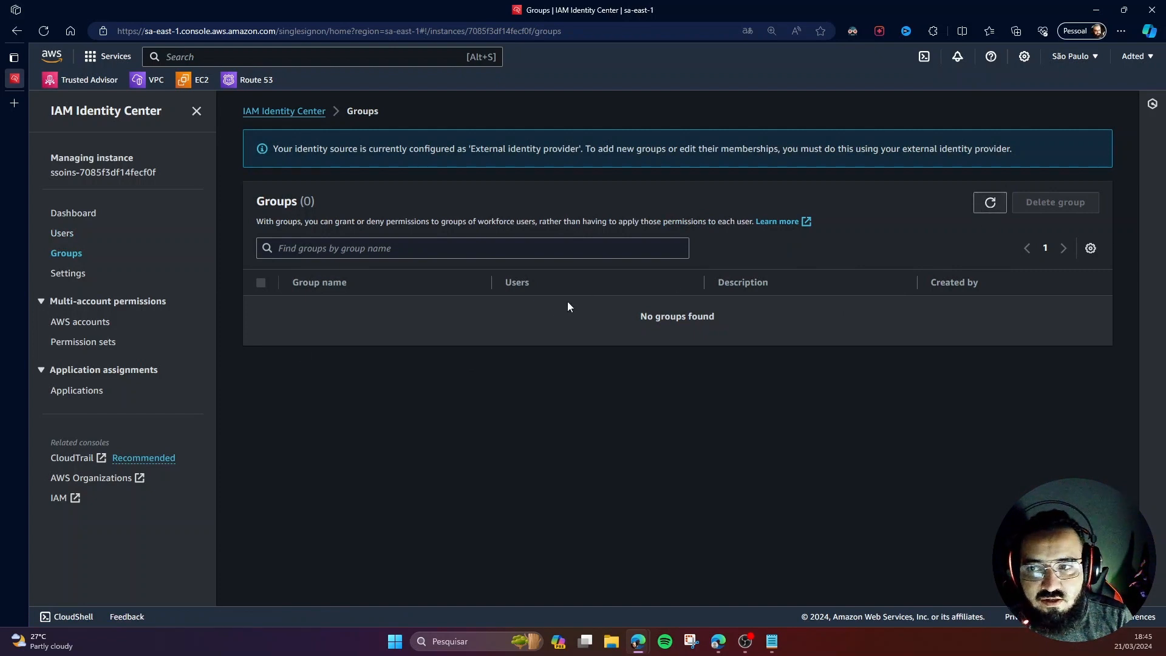
# Switch to the Azure portal and start provisioning for the AWS IAM Identity Center application
pyautogui.moveTo(720, 643)
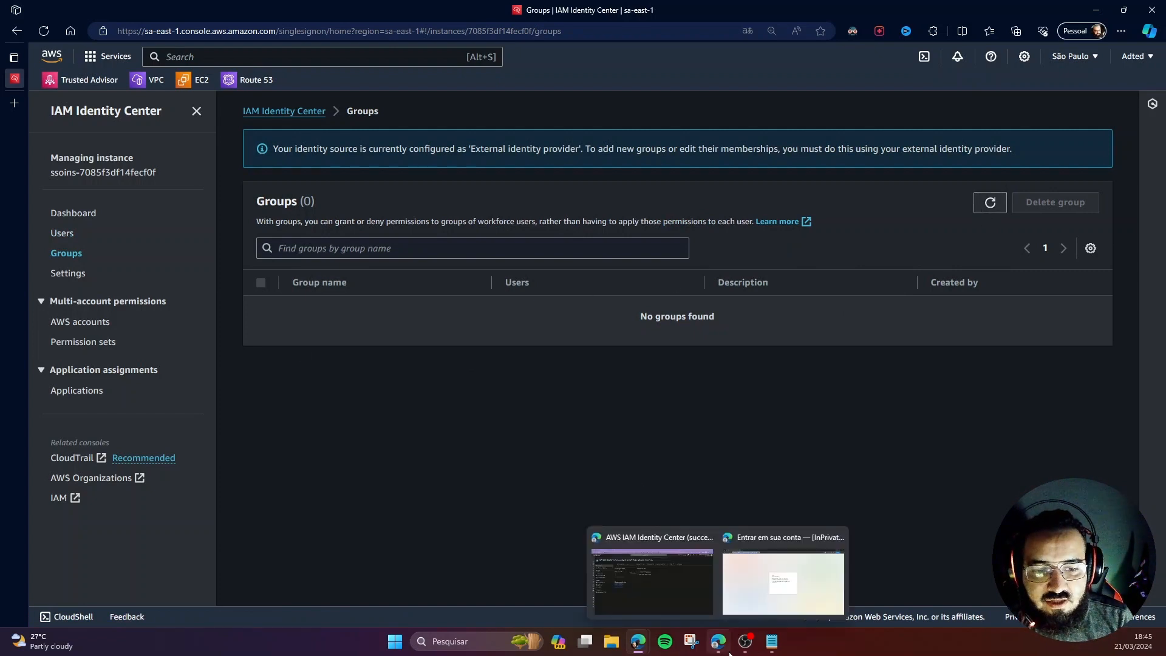
pyautogui.click(671, 593)
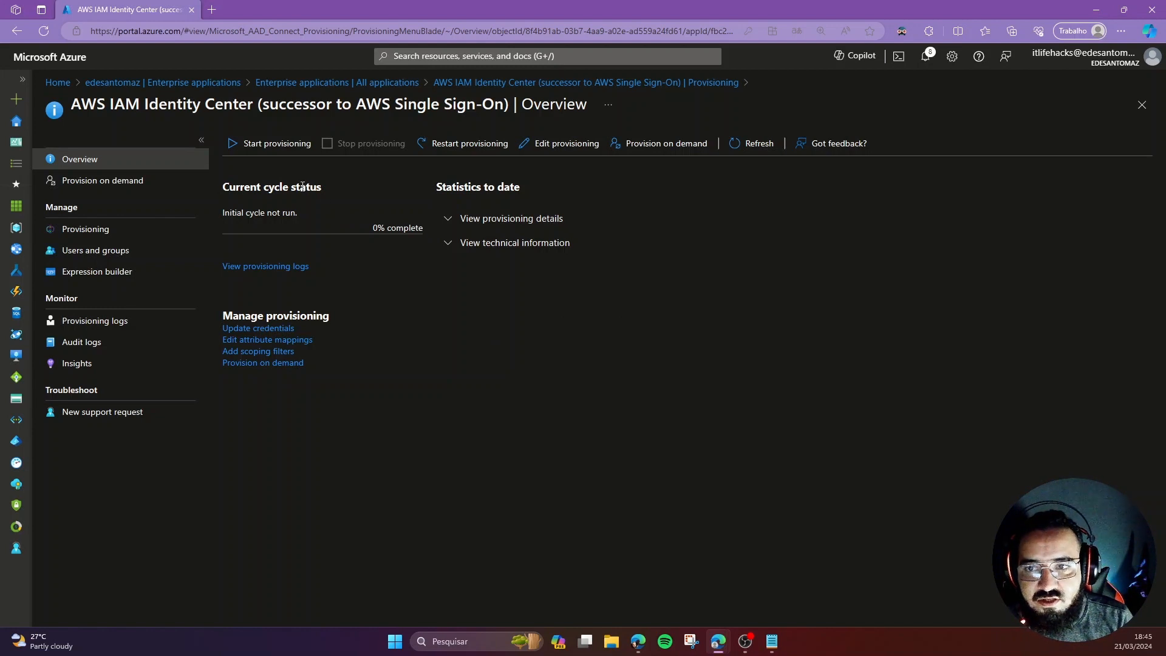
pyautogui.click(271, 146)
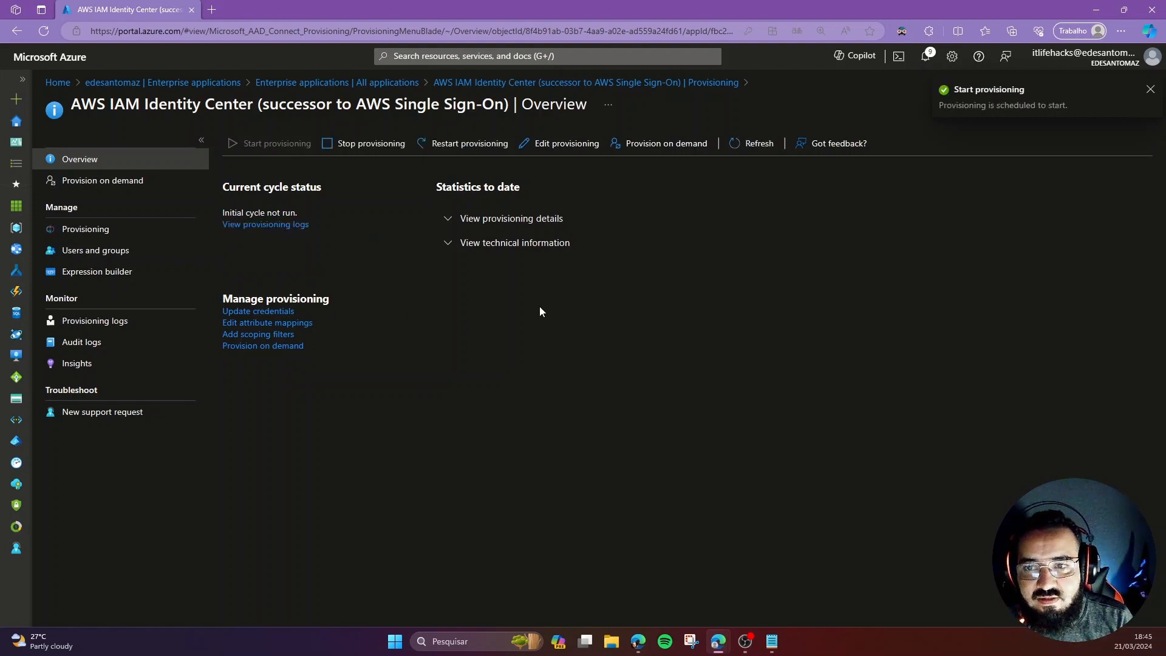
# Provision the GR-AWS-AdministratorUser group on demand, including its listed member
pyautogui.click(659, 149)
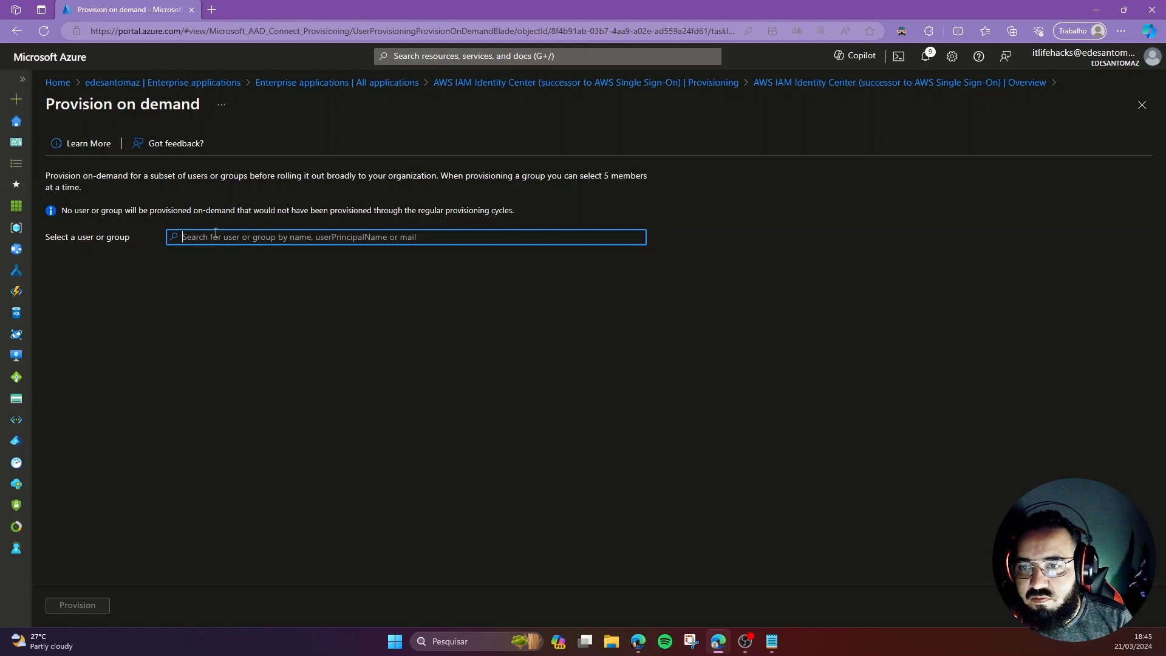
pyautogui.write('GR')
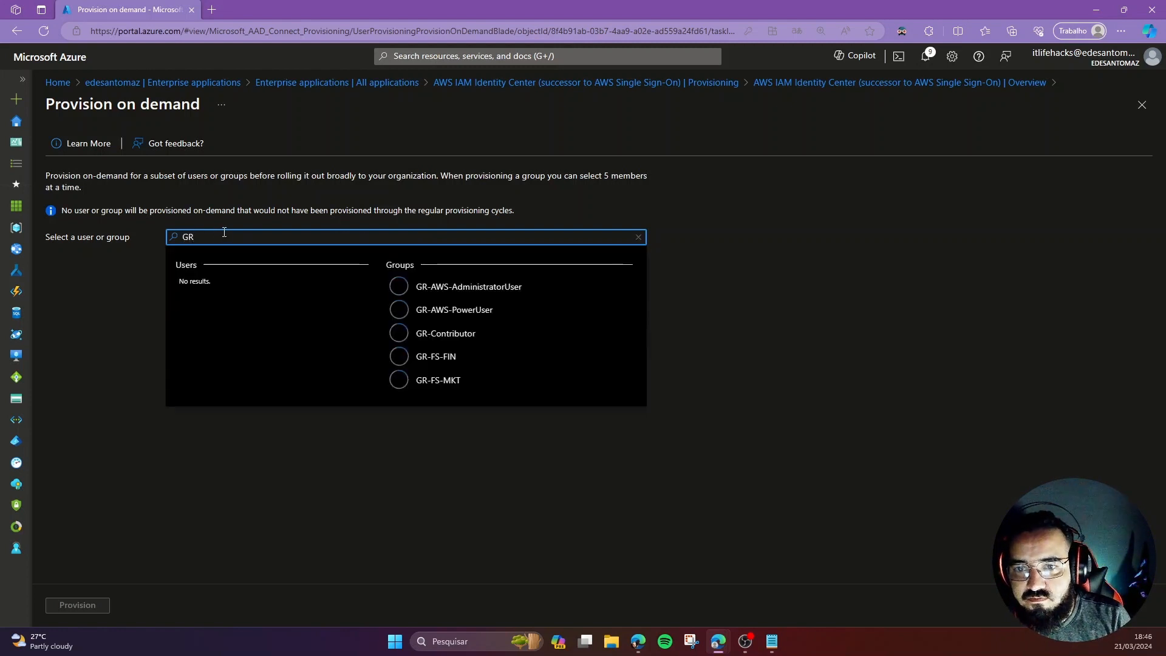
pyautogui.click(493, 293)
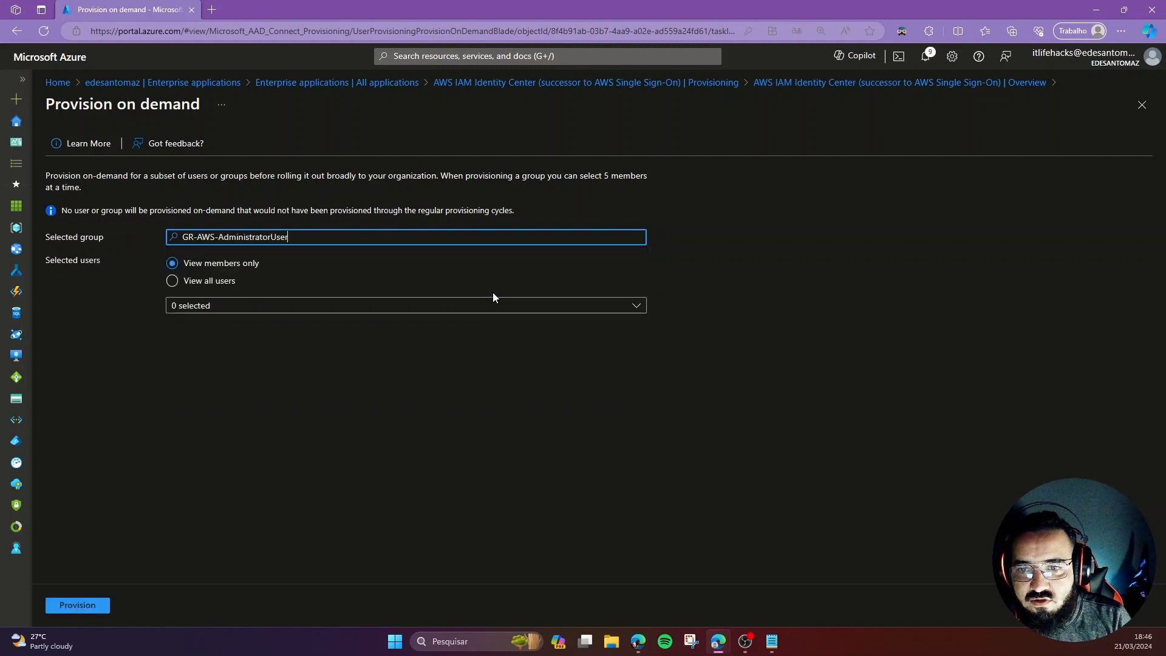
pyautogui.click(228, 311)
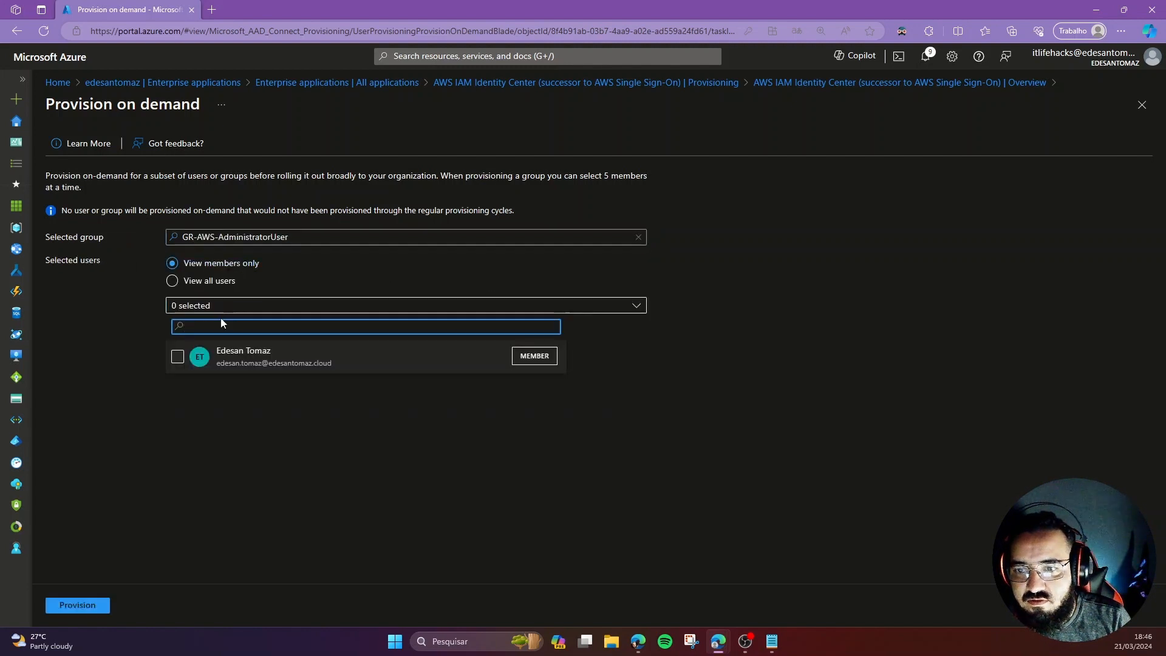
pyautogui.click(177, 357)
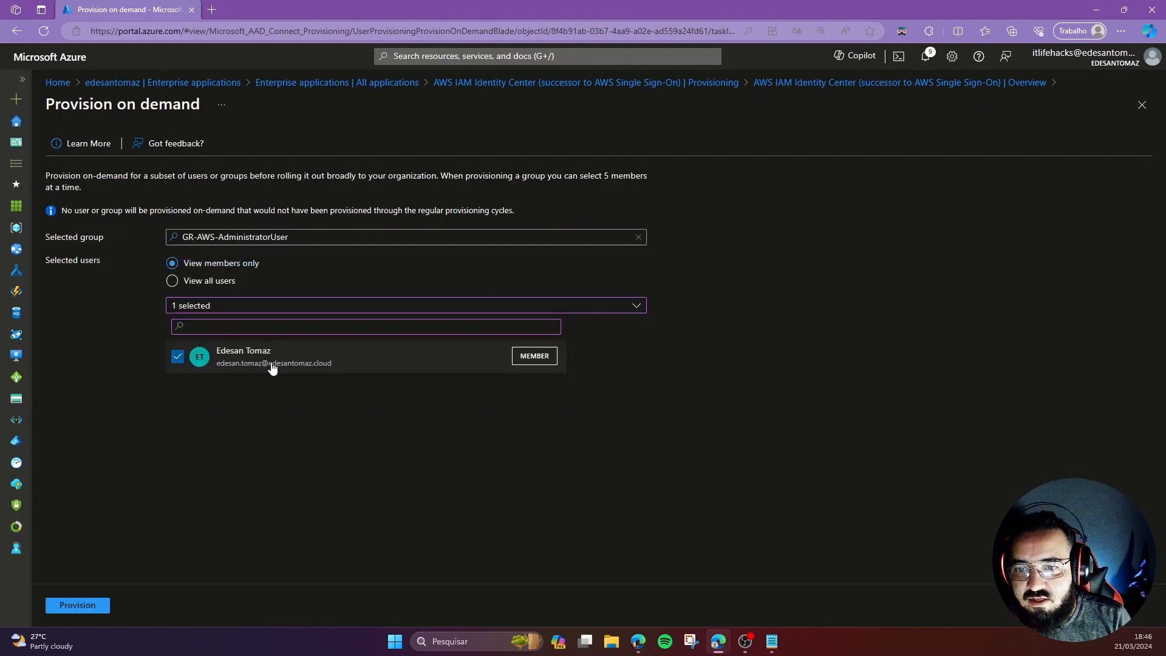
pyautogui.click(82, 607)
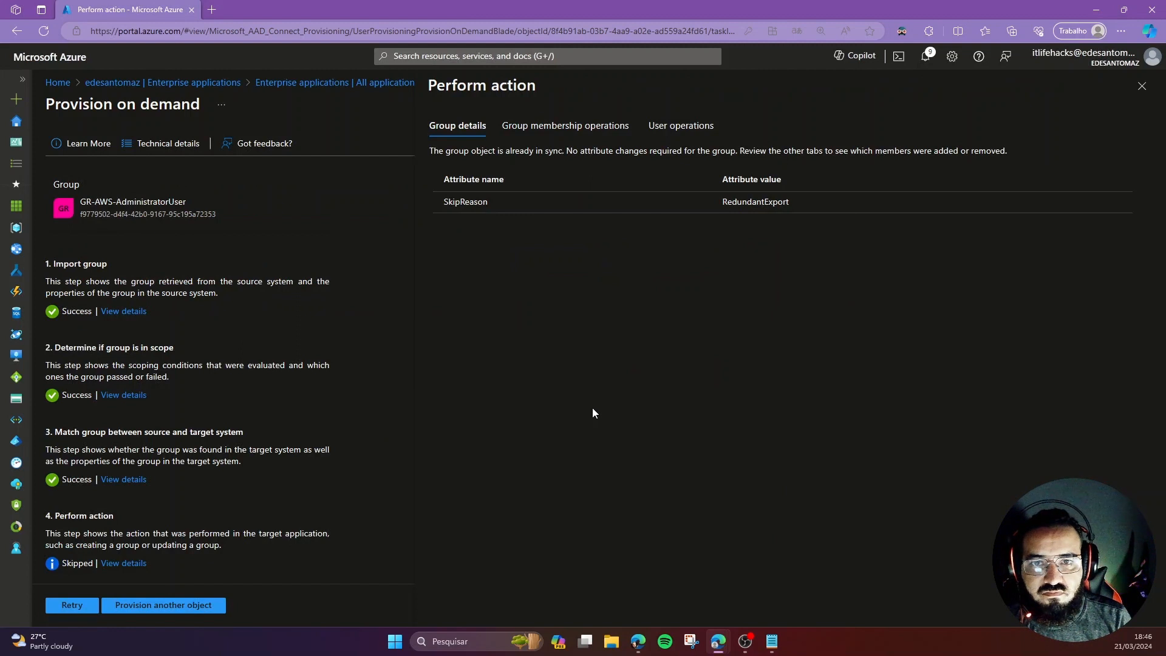
# Review the group membership operations and user operations of the on-demand run, and open the member's provisioning details
pyautogui.click(532, 126)
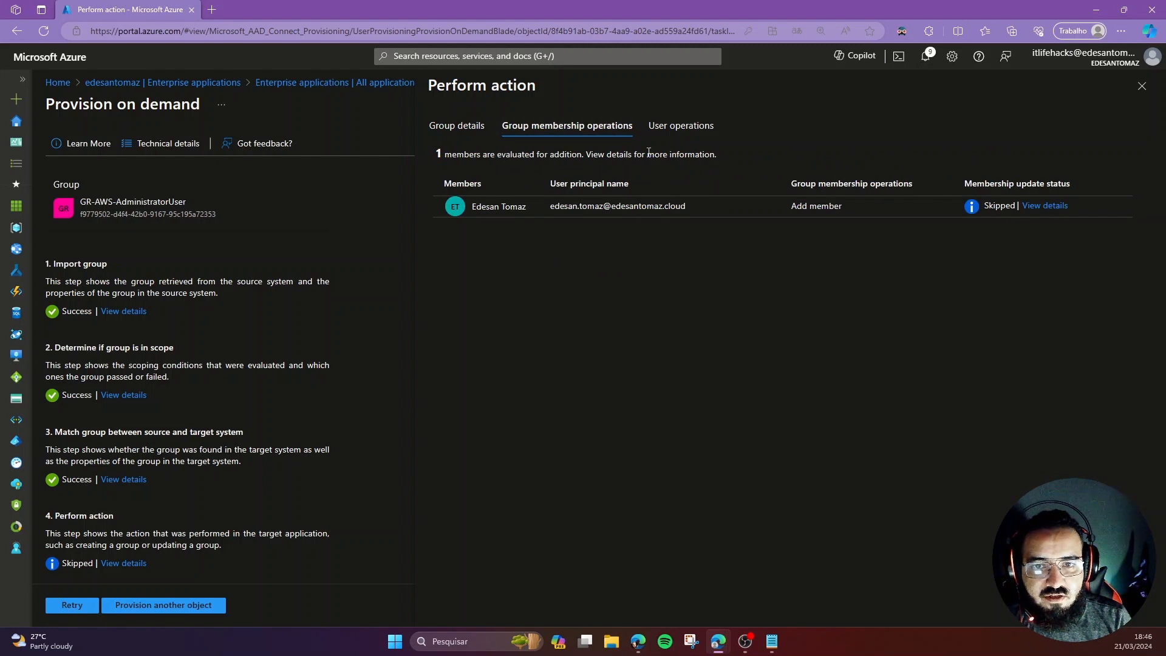
pyautogui.click(666, 129)
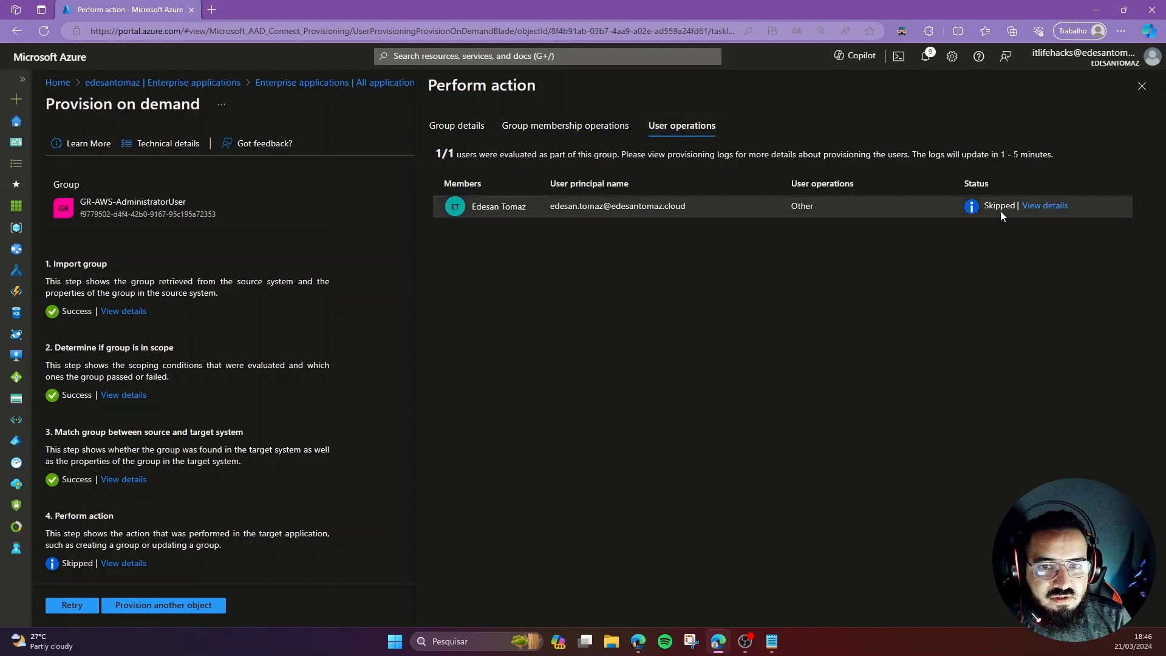
pyautogui.click(734, 204)
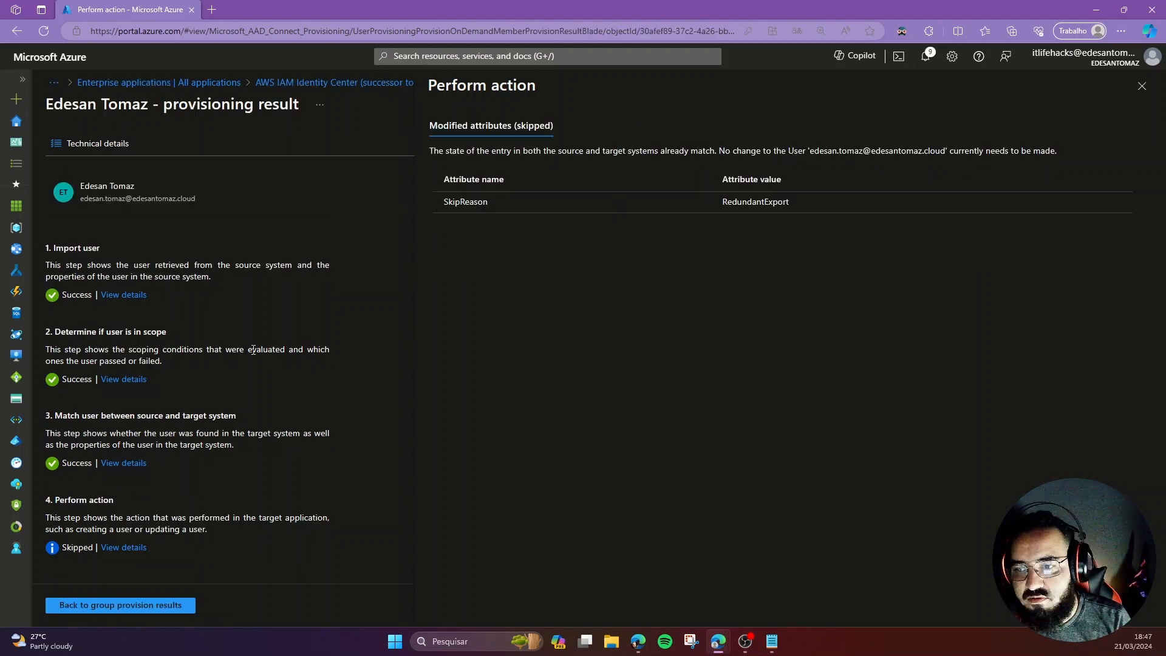
# Switch to the AWS console and refresh the IAM Identity Center Users and Groups lists to check for synced entries
pyautogui.moveTo(718, 641)
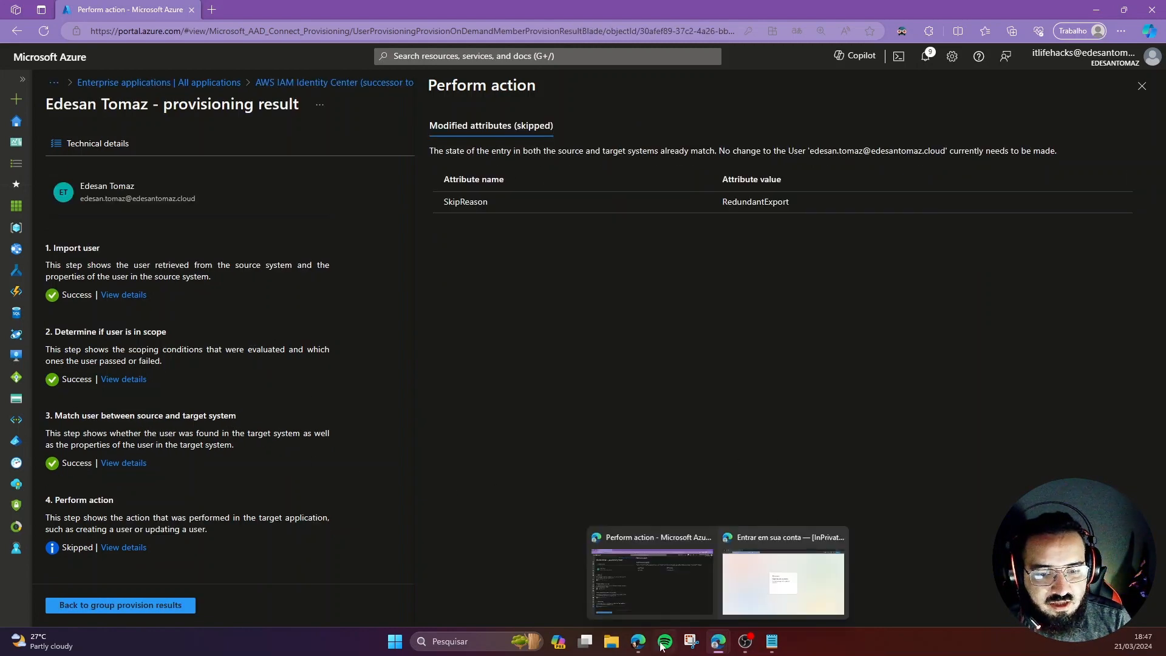
pyautogui.click(786, 581)
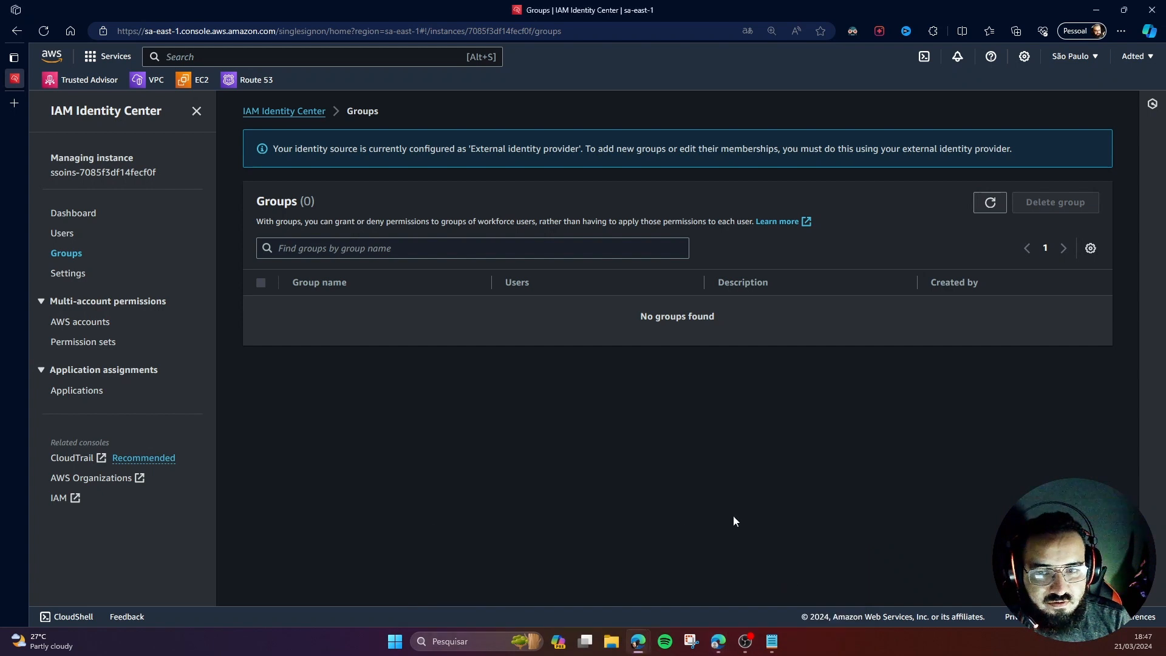
pyautogui.click(62, 234)
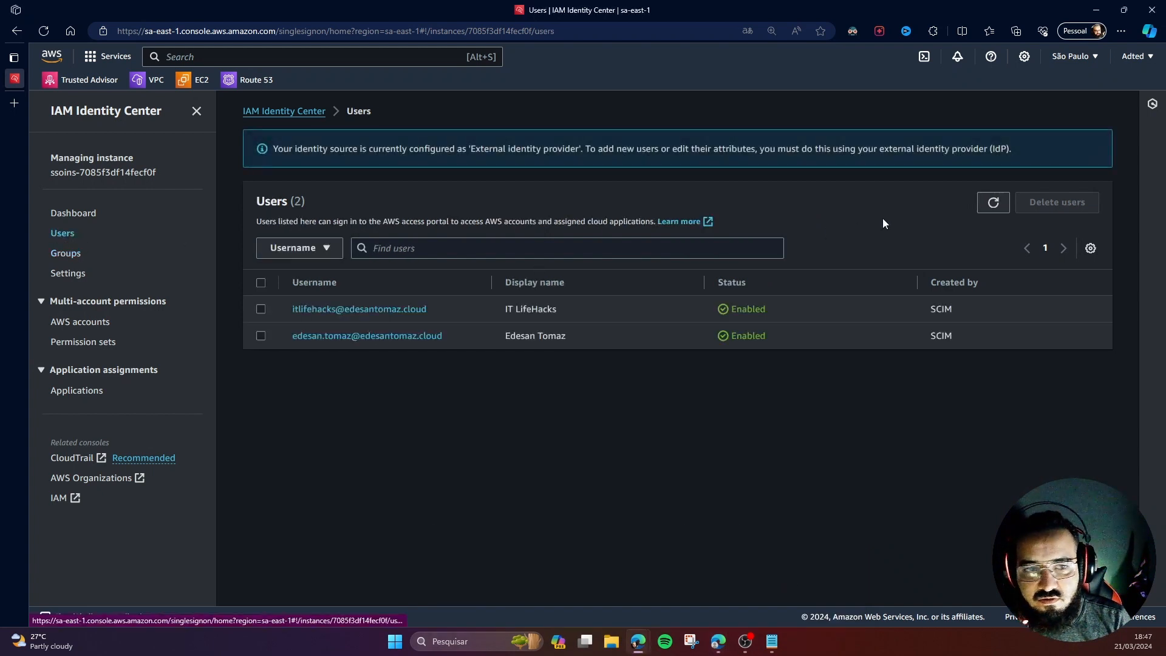
pyautogui.click(993, 203)
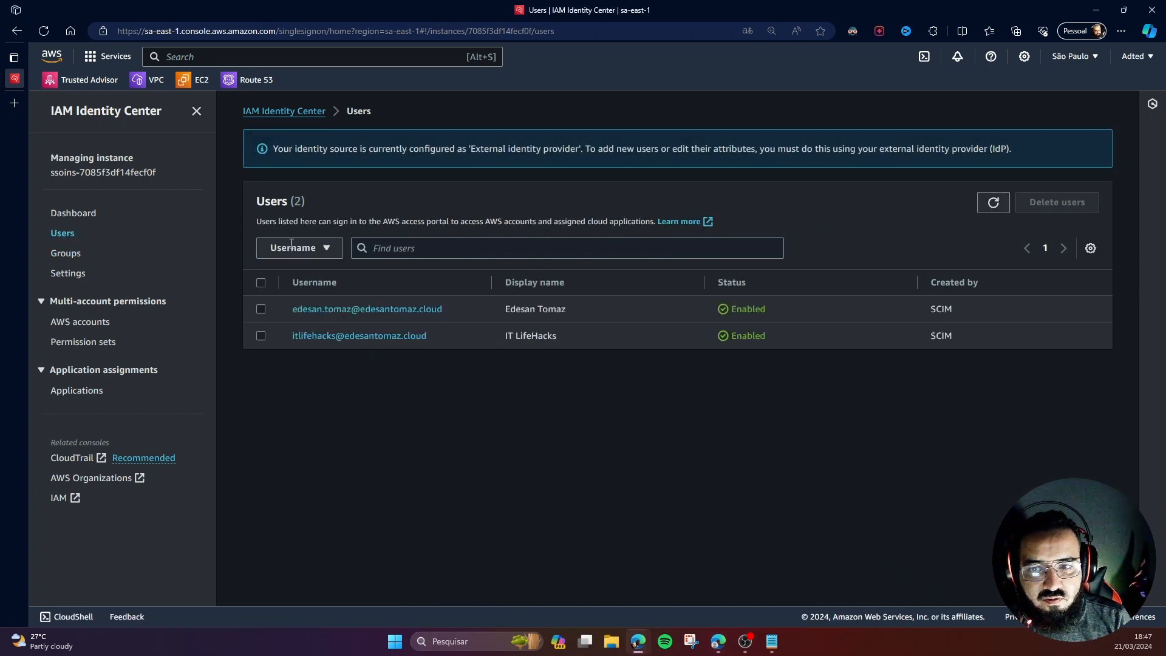
pyautogui.click(67, 256)
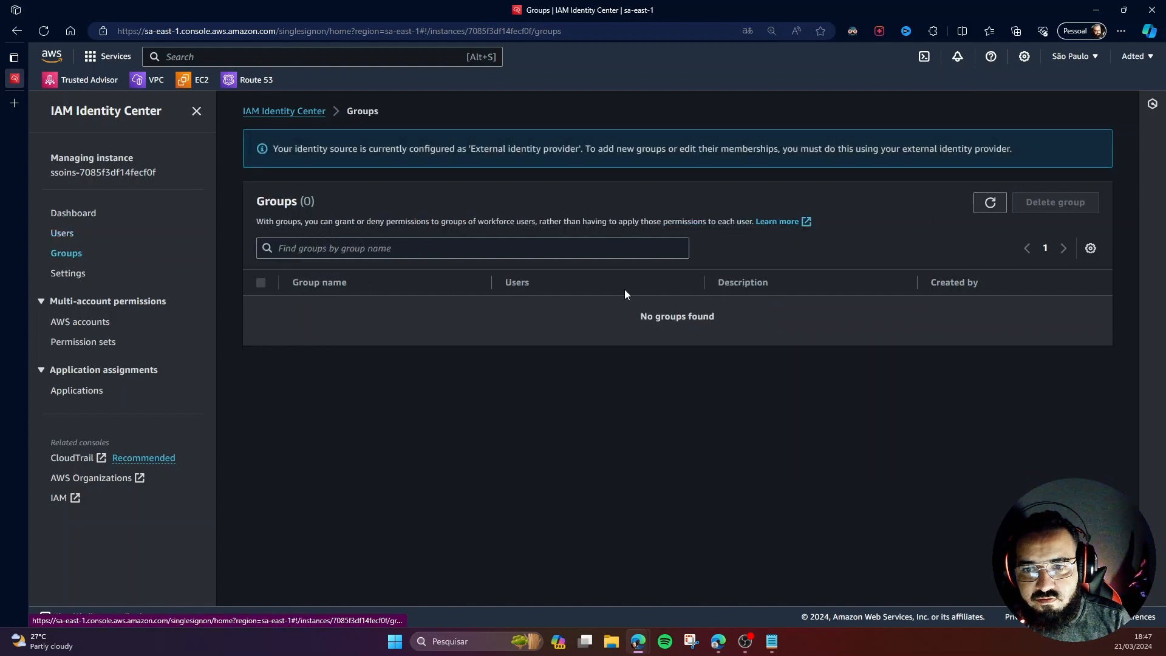
pyautogui.click(989, 204)
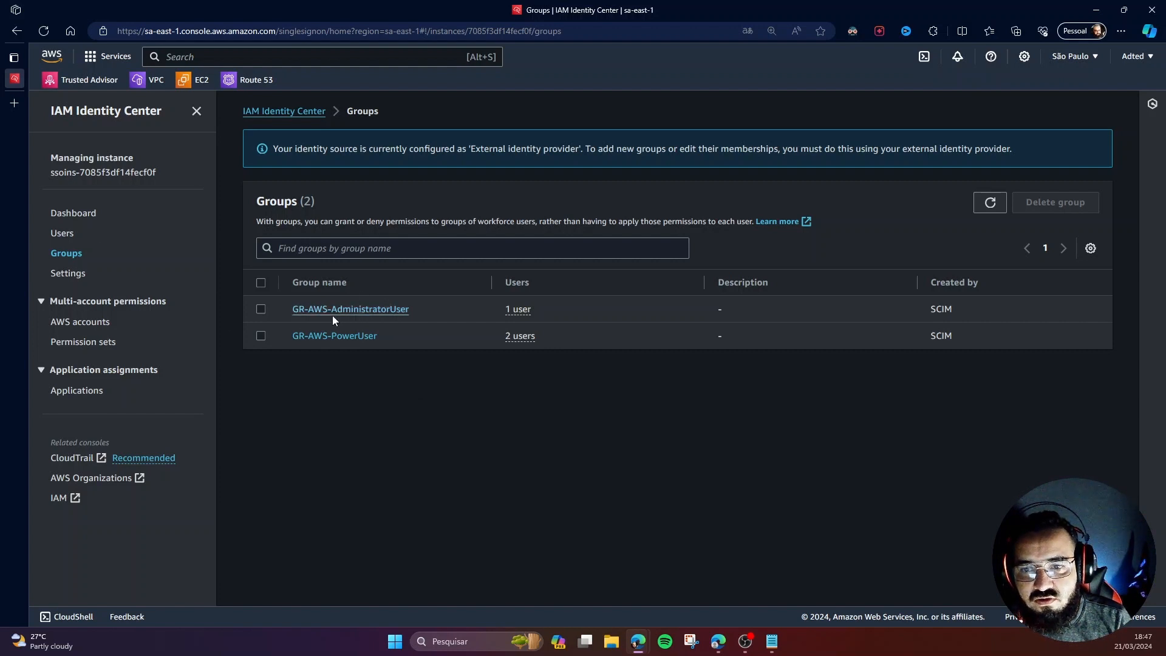
pyautogui.click(59, 234)
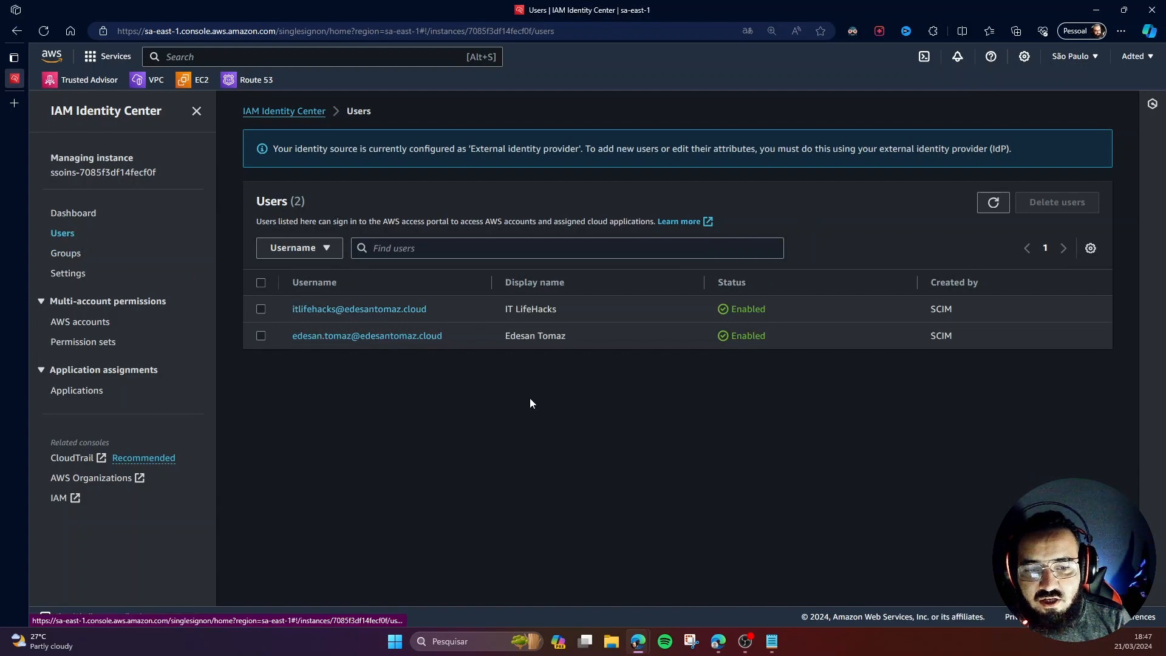
# Switch to the Azure portal and review the Perform action details in the member's provisioning result, then close them
pyautogui.moveTo(718, 638)
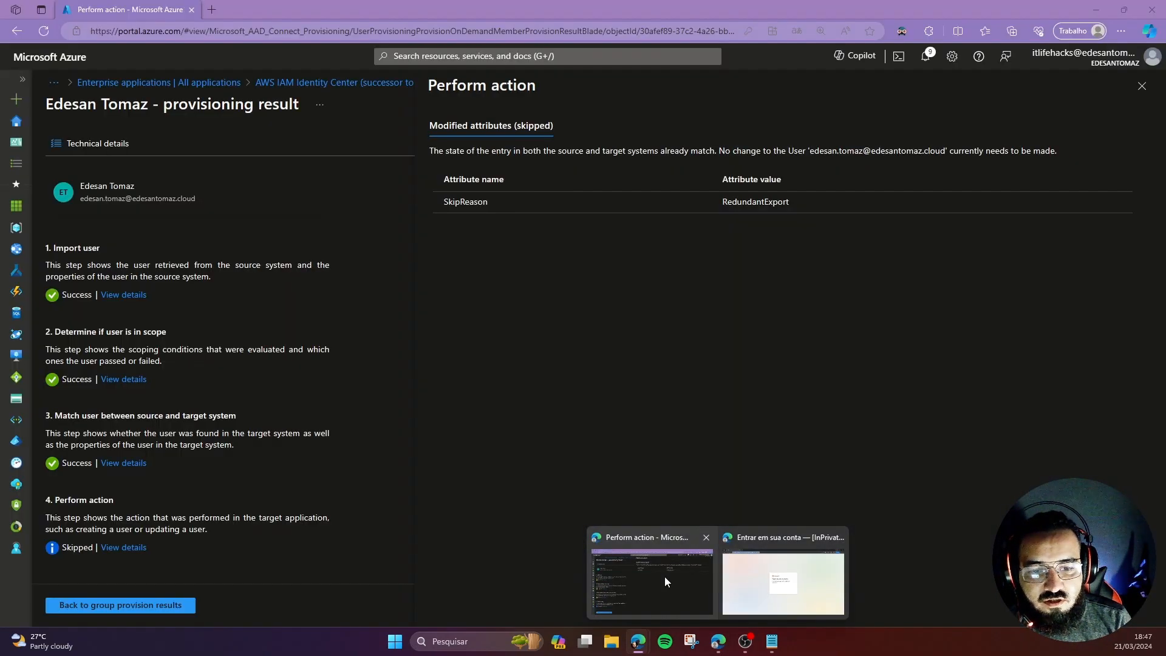
pyautogui.click(664, 582)
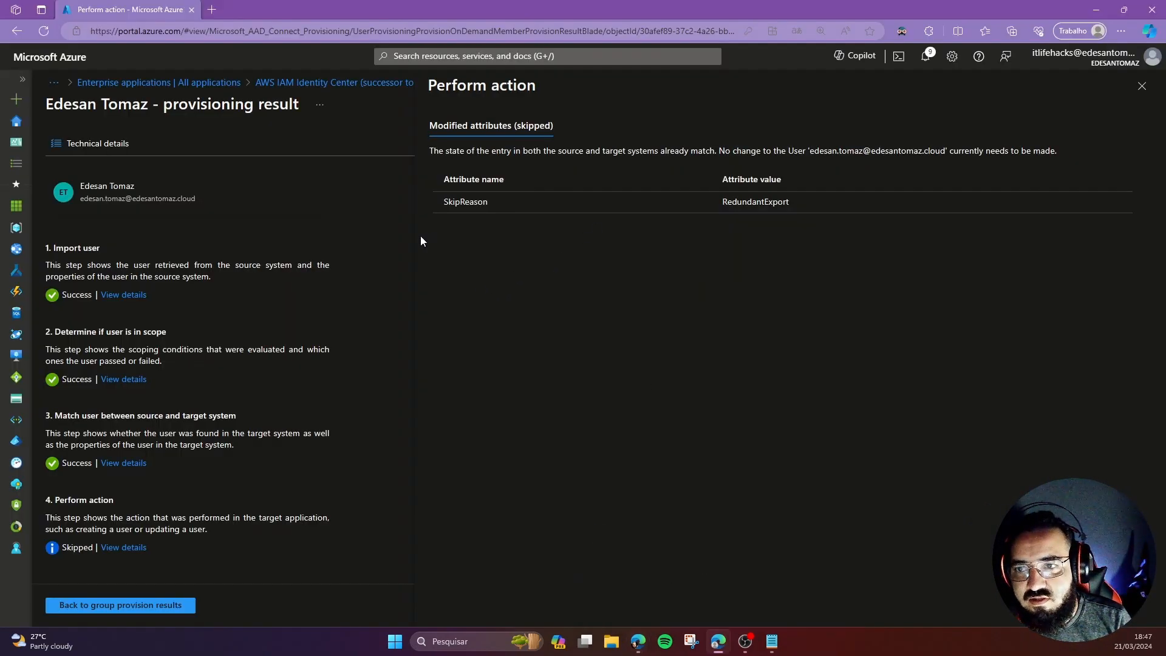
pyautogui.click(1142, 85)
pyautogui.click(146, 546)
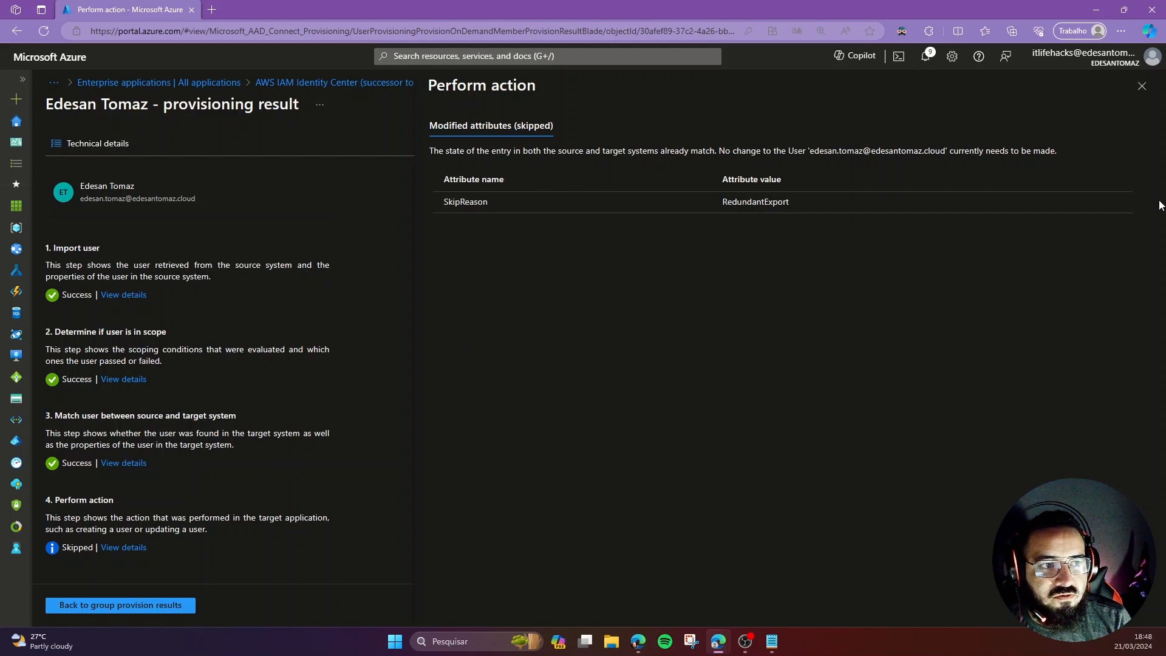
pyautogui.click(1142, 86)
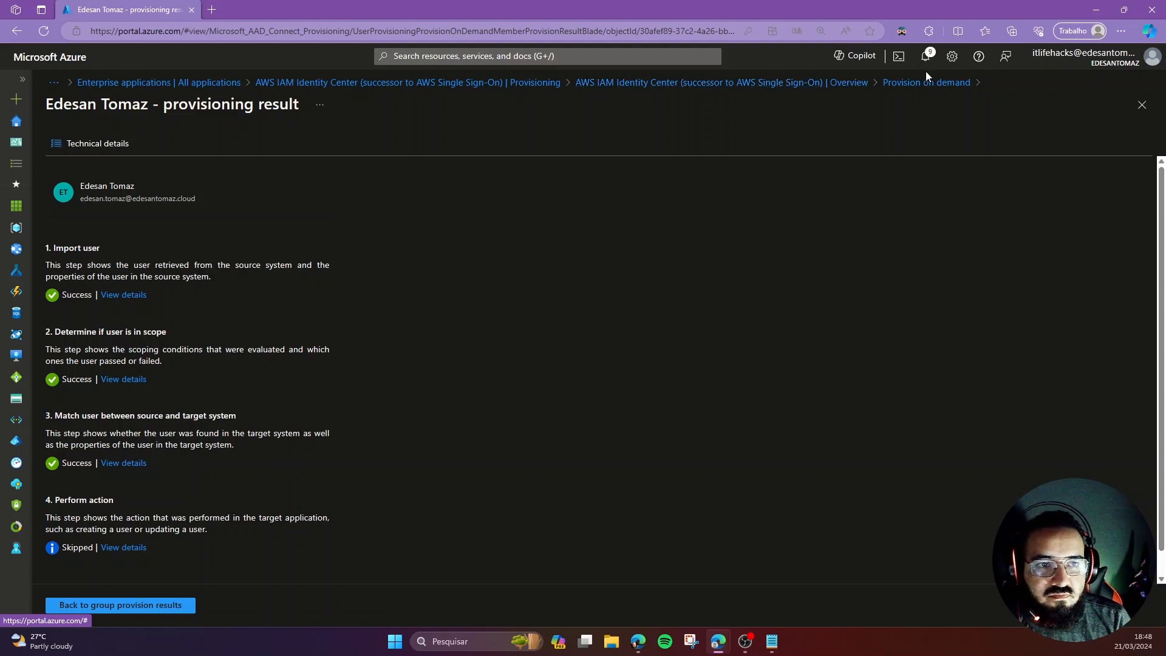
# Open the AWS IAM Identity Center application's assigned users and groups, and compare them with the Users list in the AWS console
pyautogui.click(788, 83)
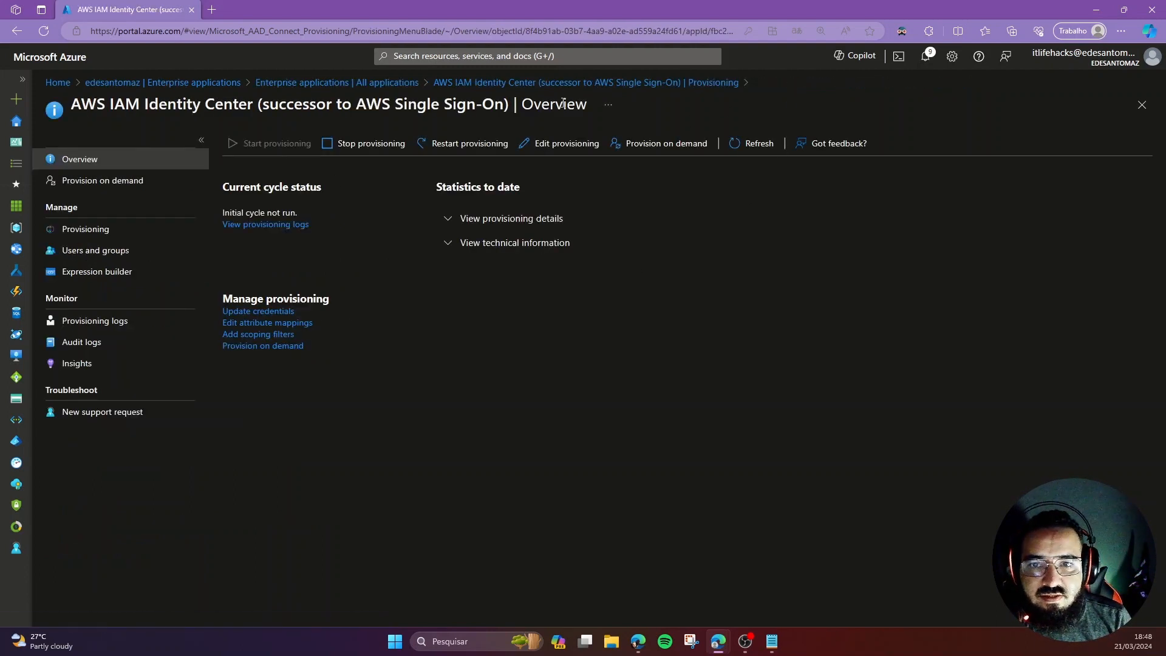
pyautogui.click(592, 85)
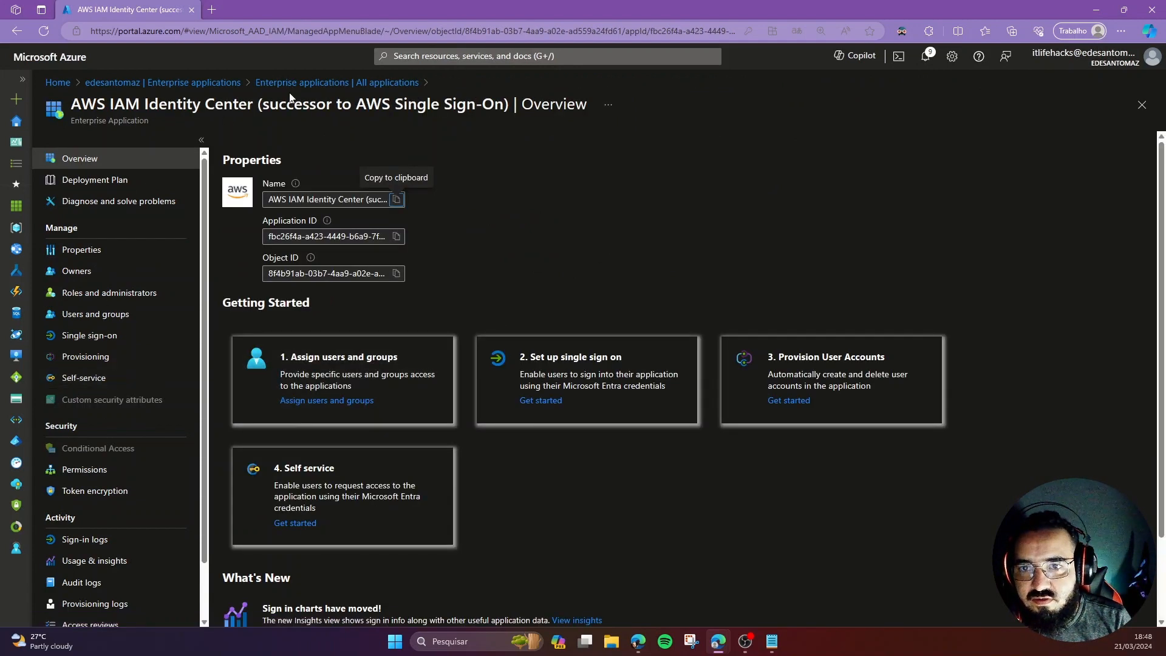
pyautogui.click(117, 313)
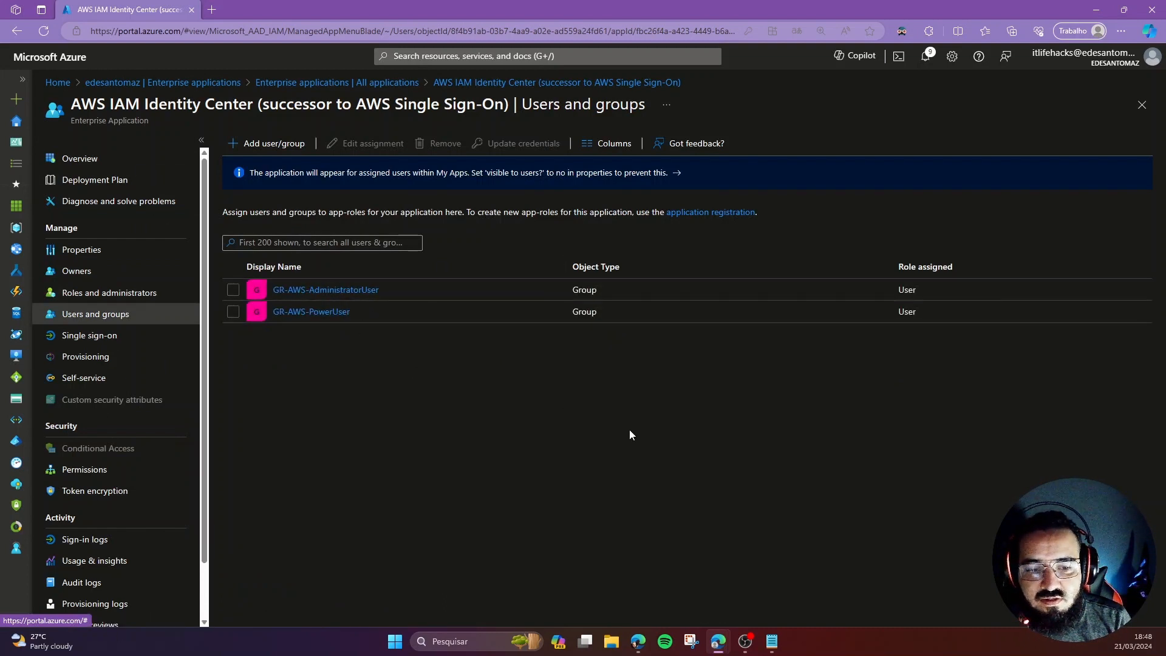
pyautogui.moveTo(722, 642)
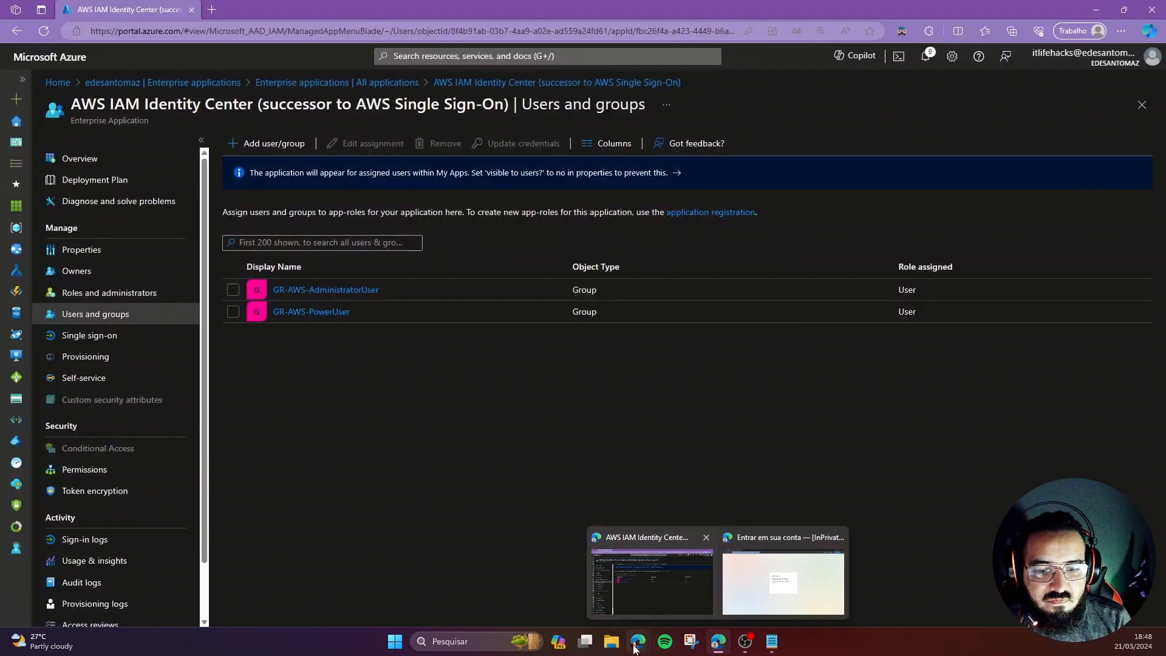
pyautogui.moveTo(636, 645)
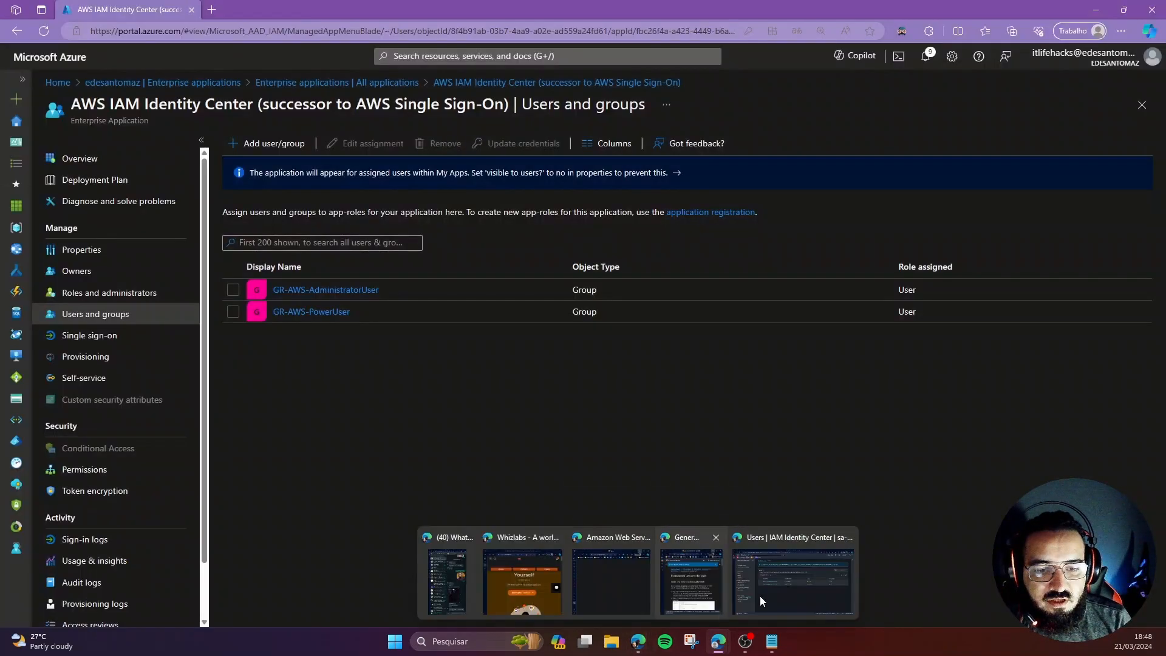
pyautogui.click(811, 585)
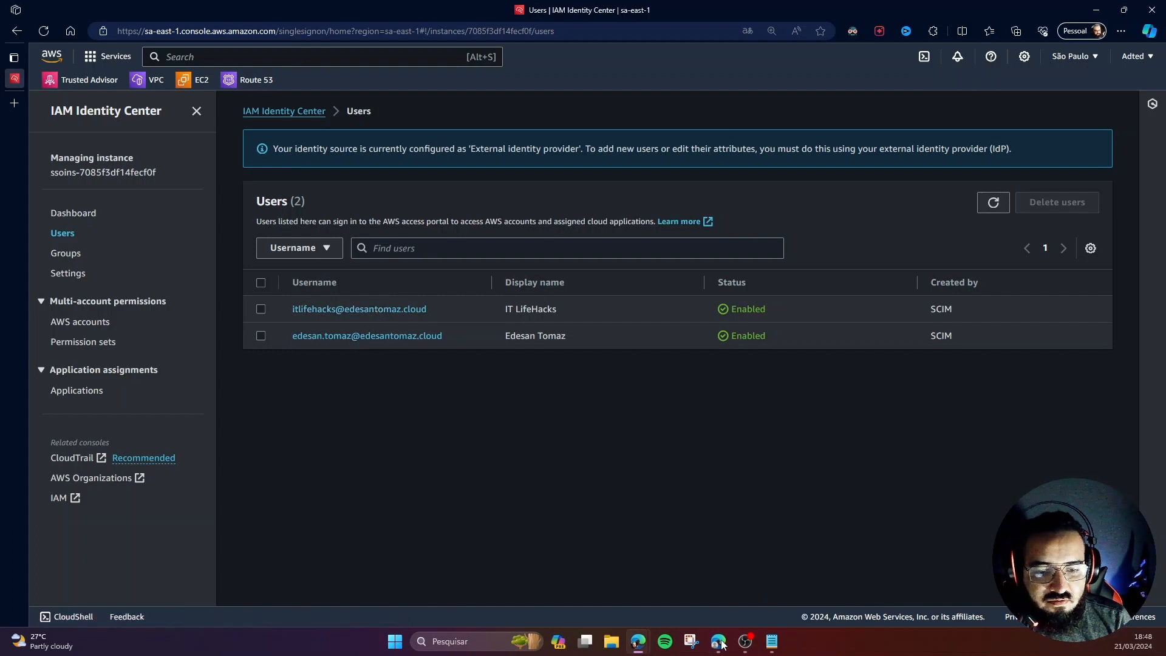
# Switch to the InPrivate browser window, search for "myapps", open the My Apps portal and close the search results page
pyautogui.moveTo(720, 643)
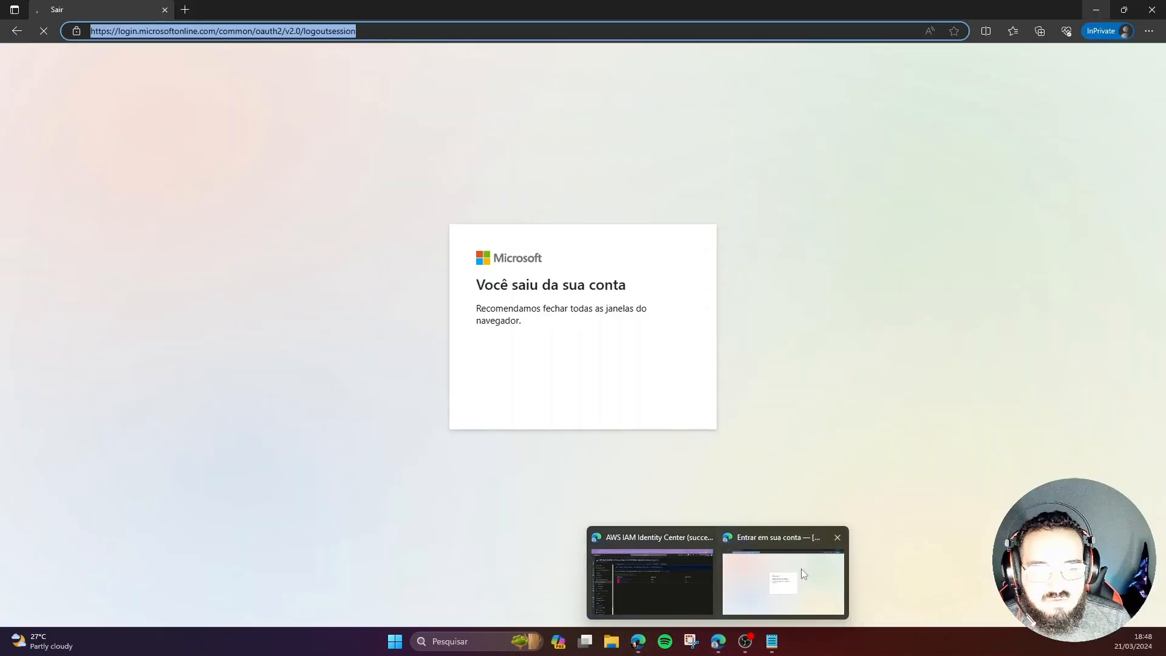
pyautogui.click(800, 568)
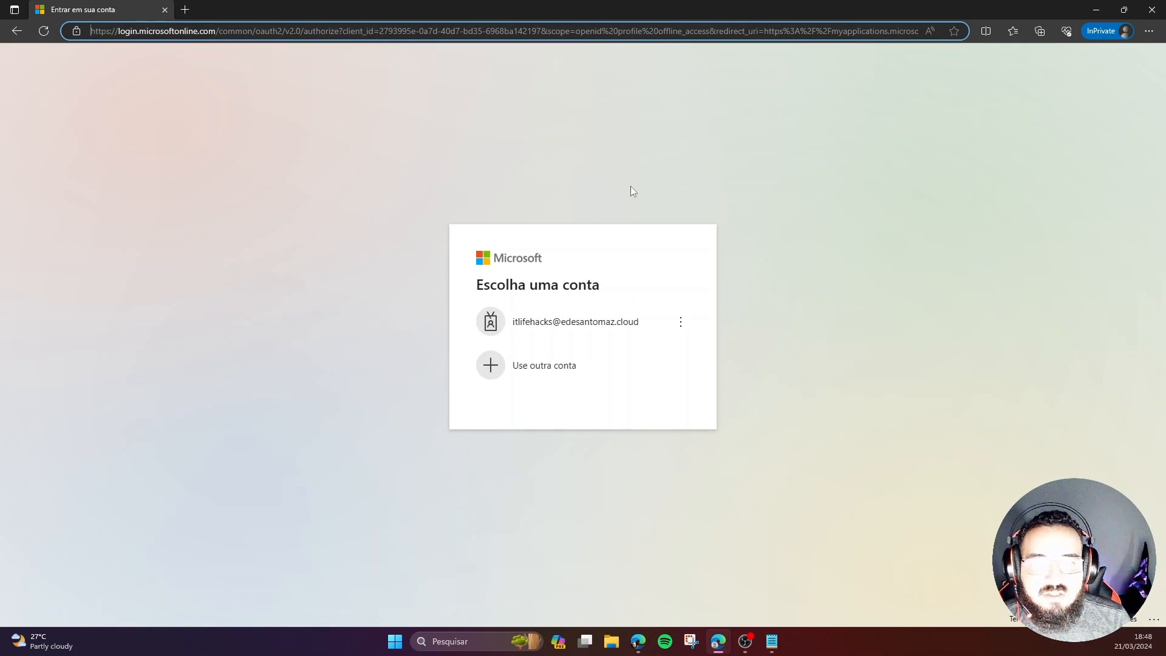
pyautogui.click(189, 30)
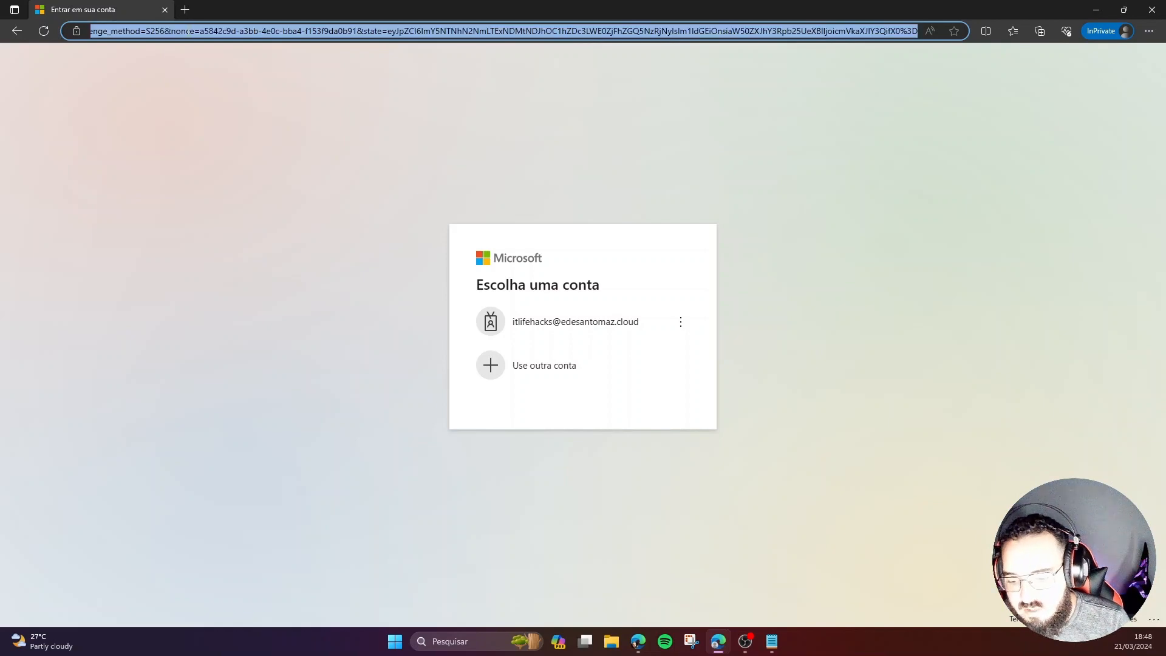
pyautogui.write('myapps')
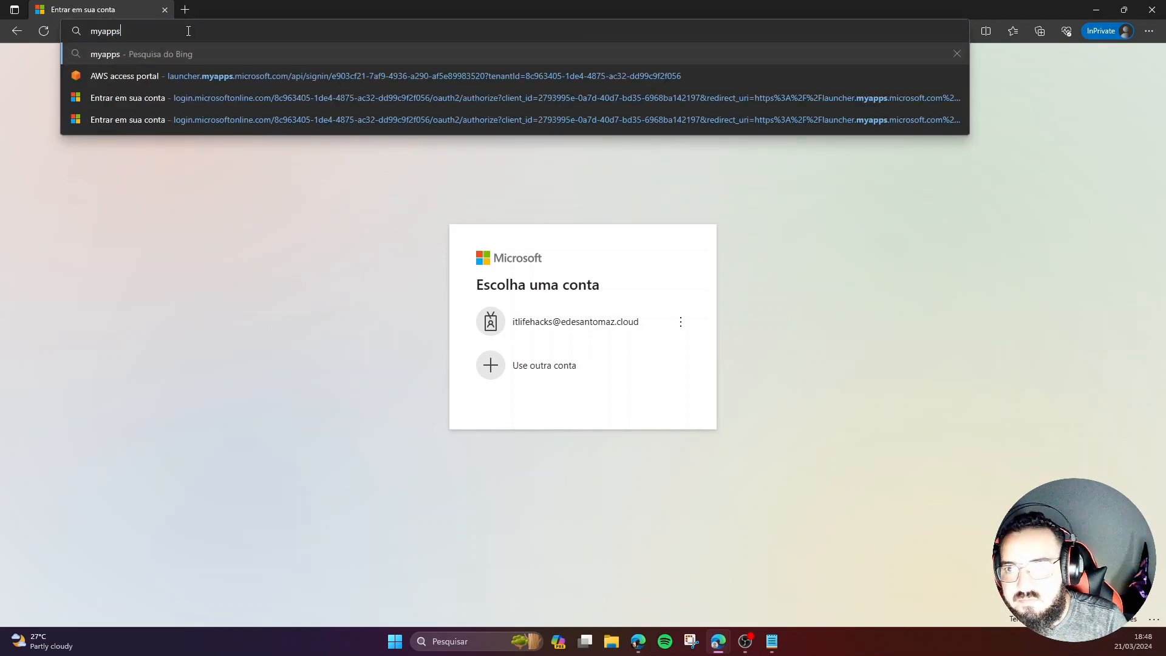
pyautogui.press('Return')
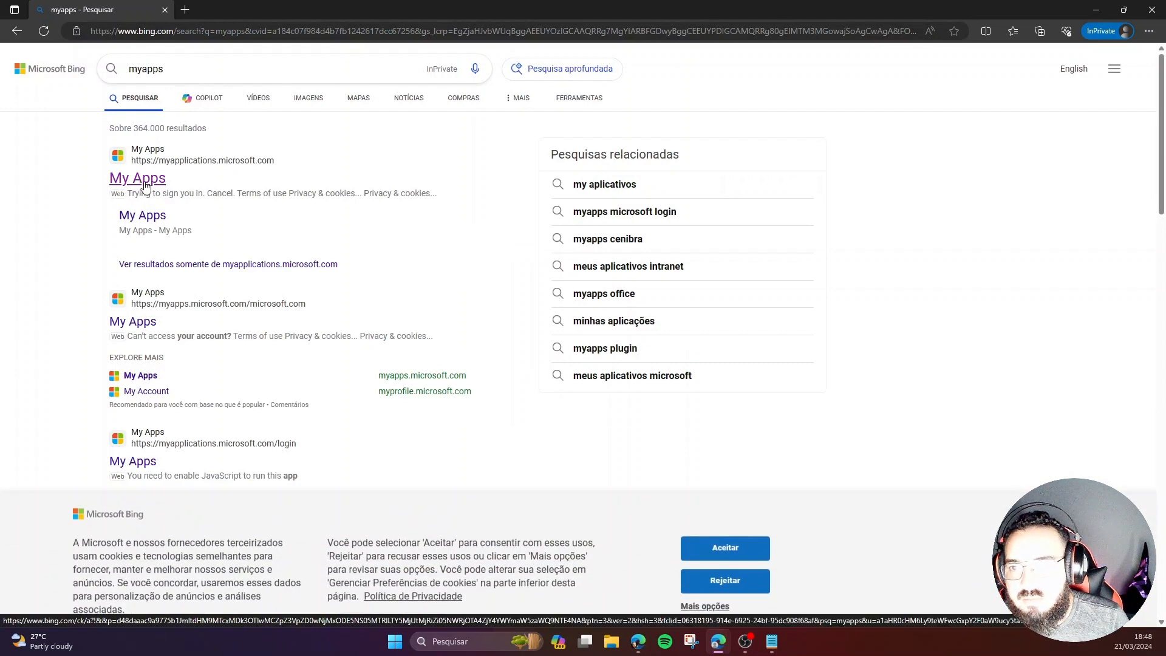
pyautogui.click(141, 180)
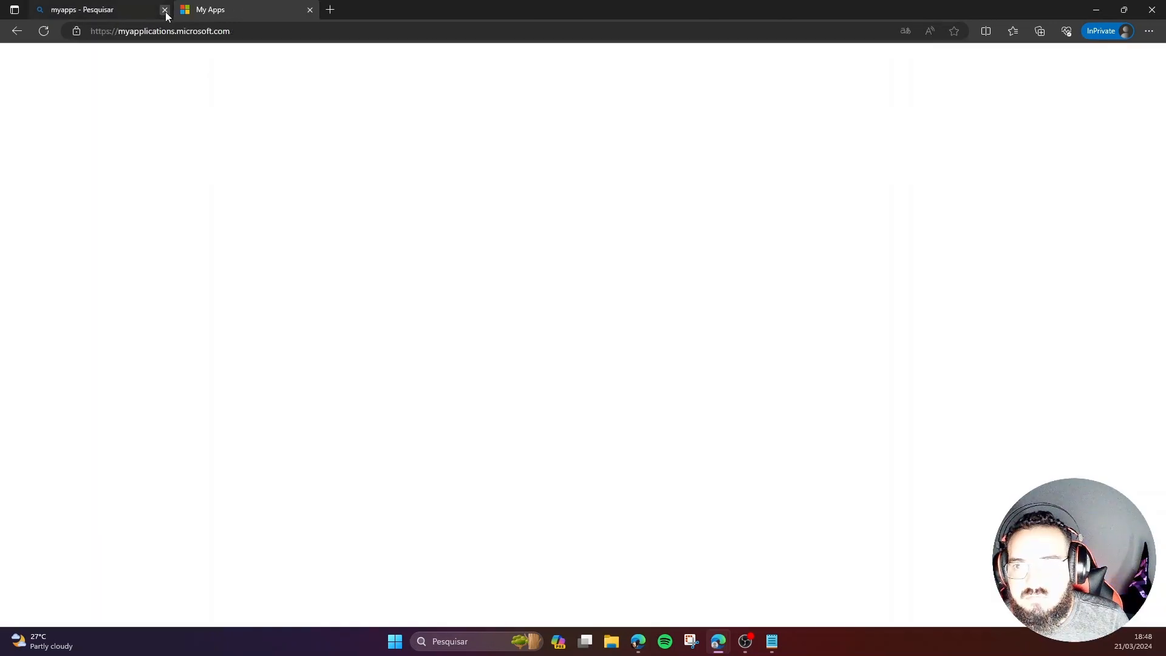
pyautogui.click(165, 9)
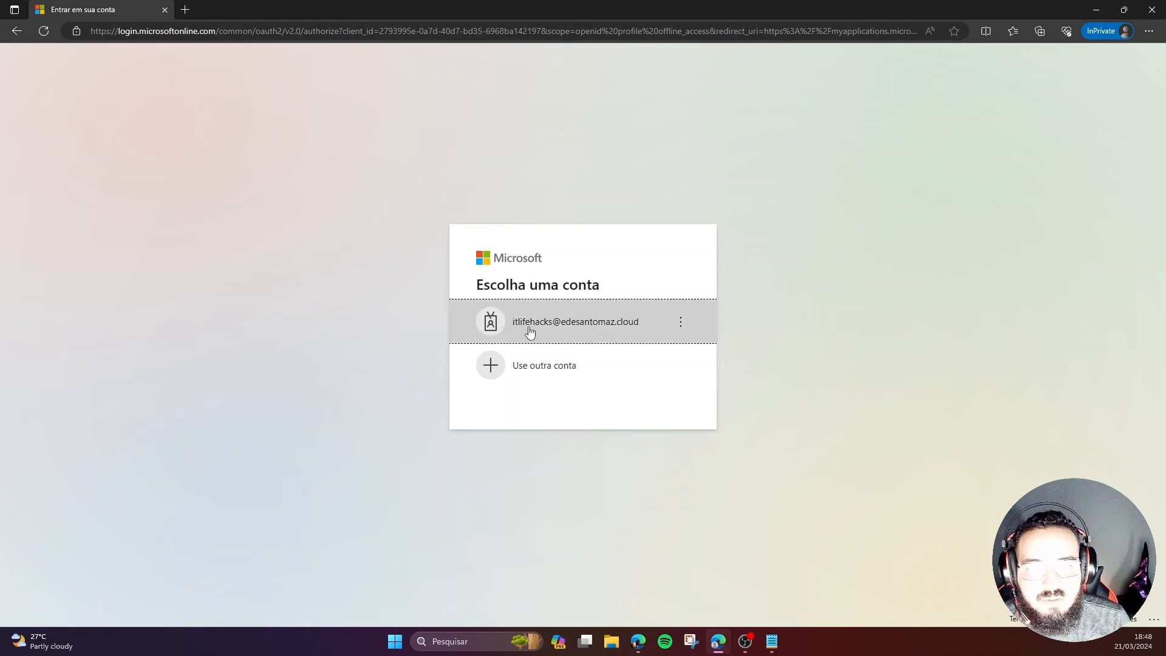
# Sign in to My Apps with the listed test account, entering its password and completing the remaining sign-in prompt
pyautogui.click(573, 329)
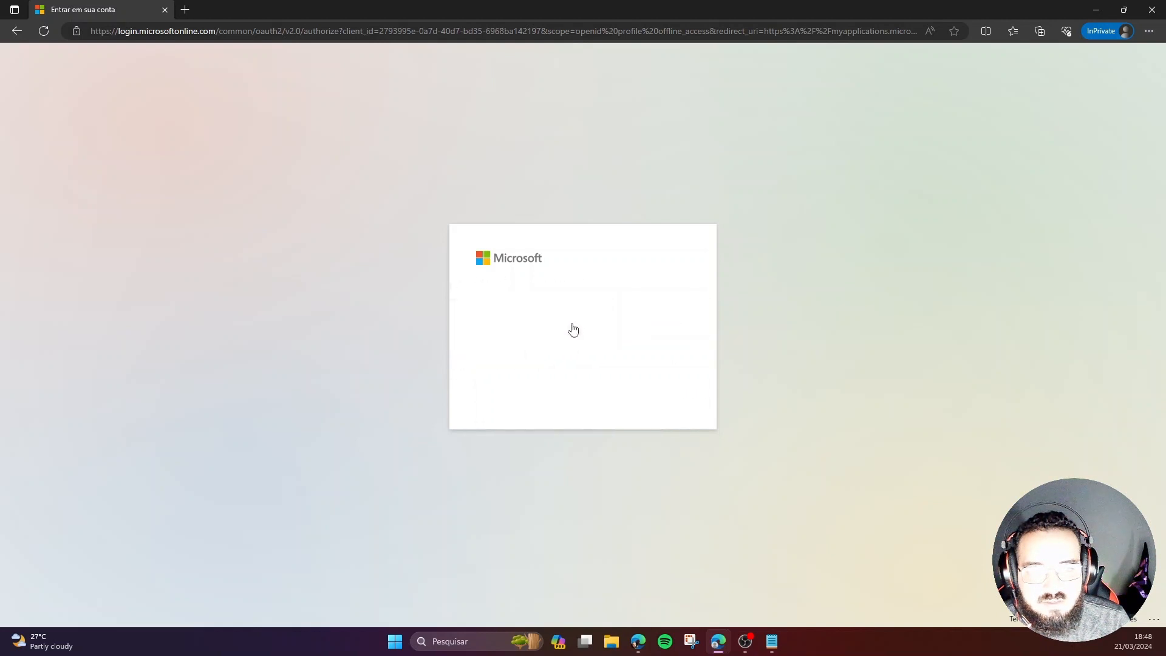
pyautogui.press('Return')
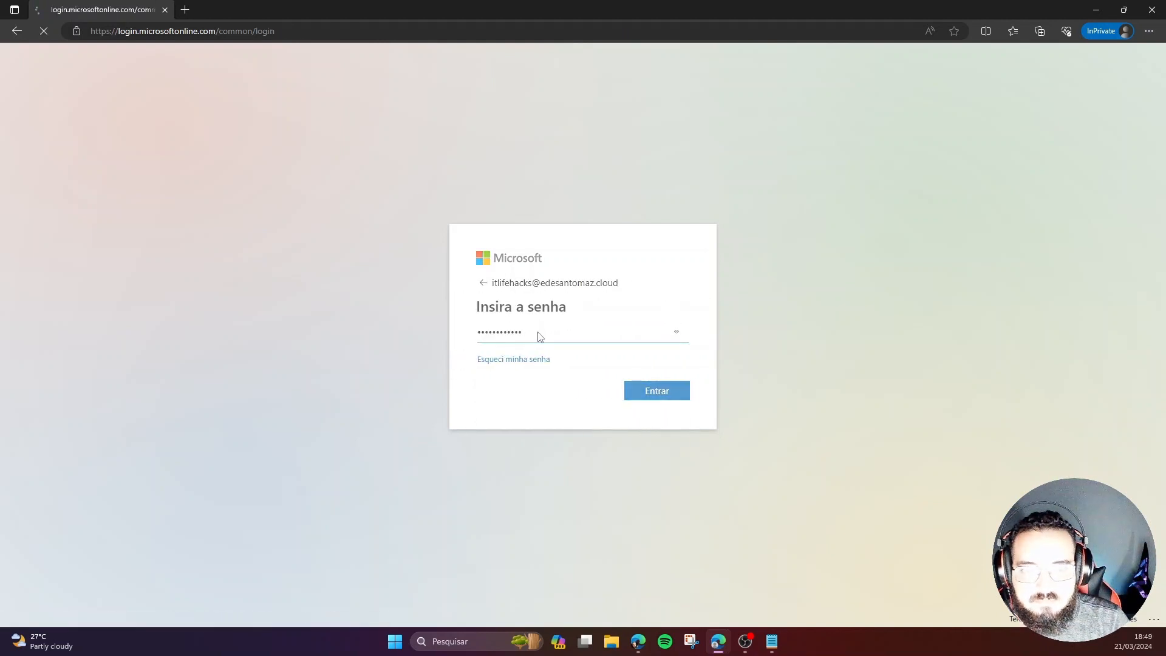
pyautogui.click(576, 367)
pyautogui.press('Return')
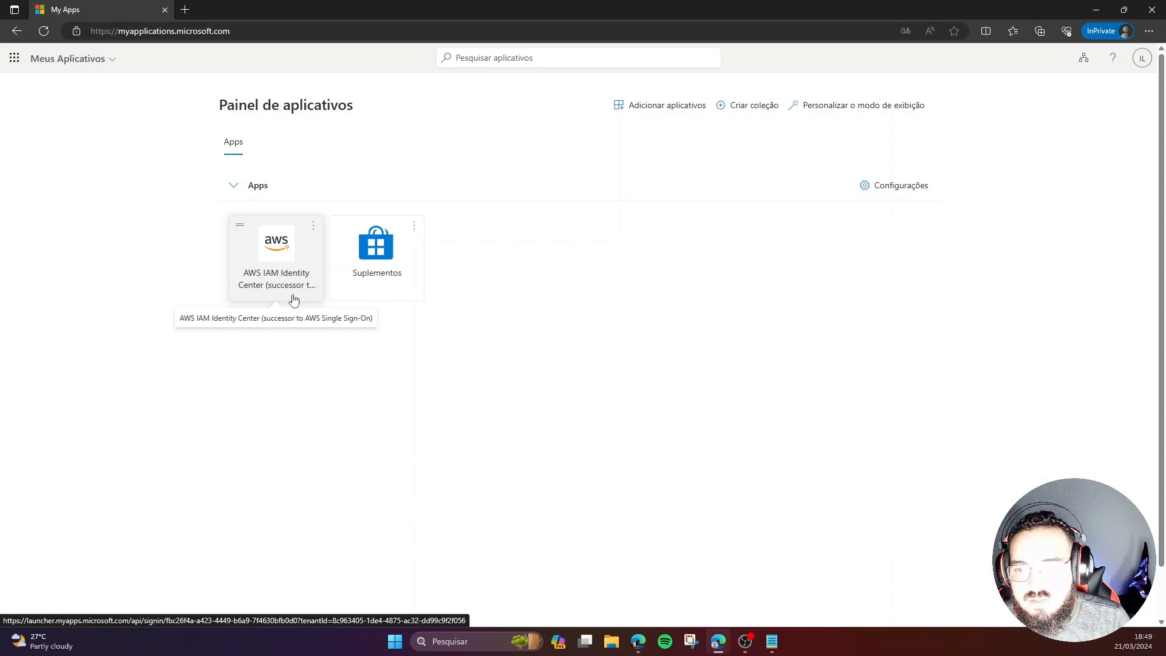
# Launch AWS IAM Identity Center from My Apps to check the AWS access portal, dismiss the translation offer and close the portal
pyautogui.click(277, 281)
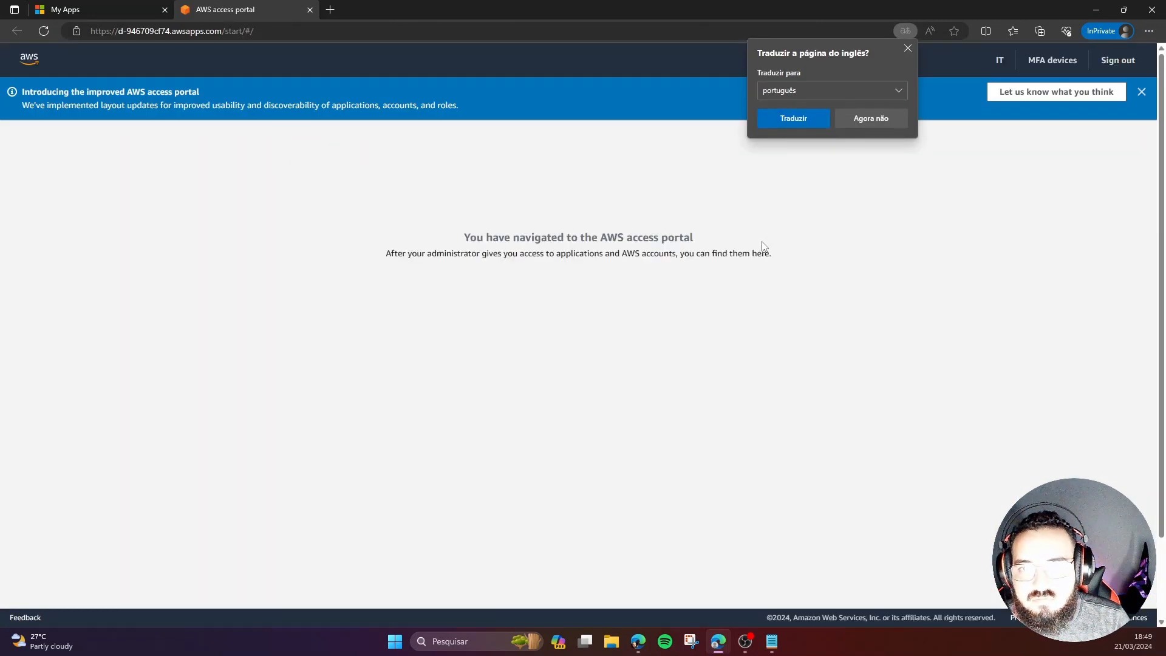
pyautogui.click(908, 48)
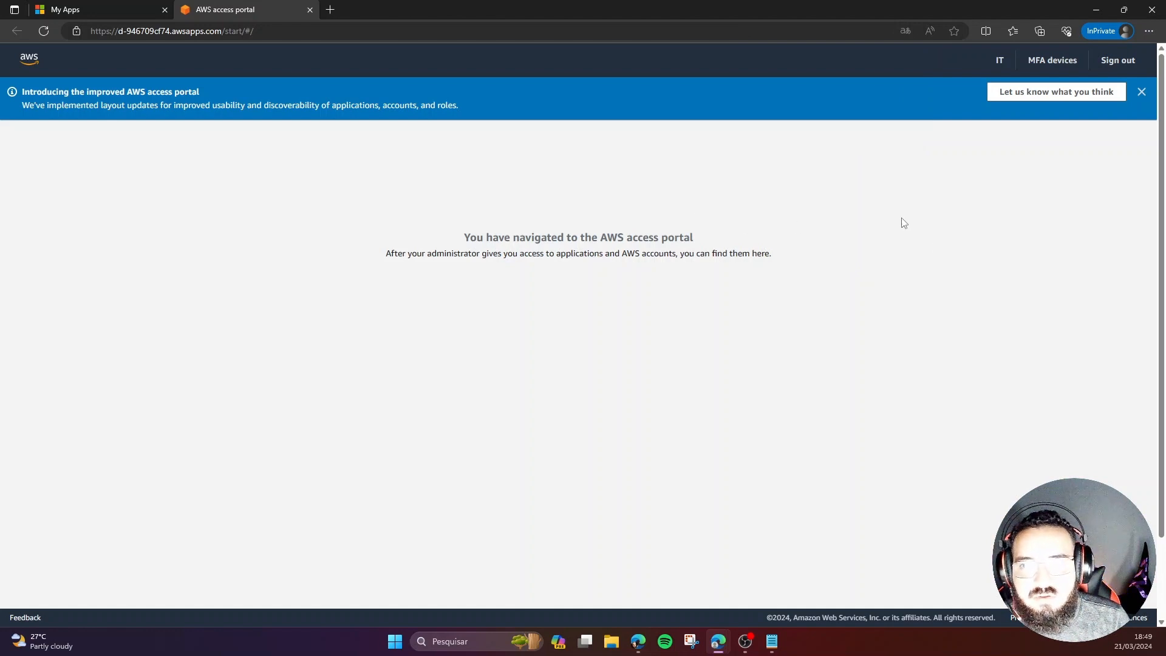
pyautogui.click(1123, 62)
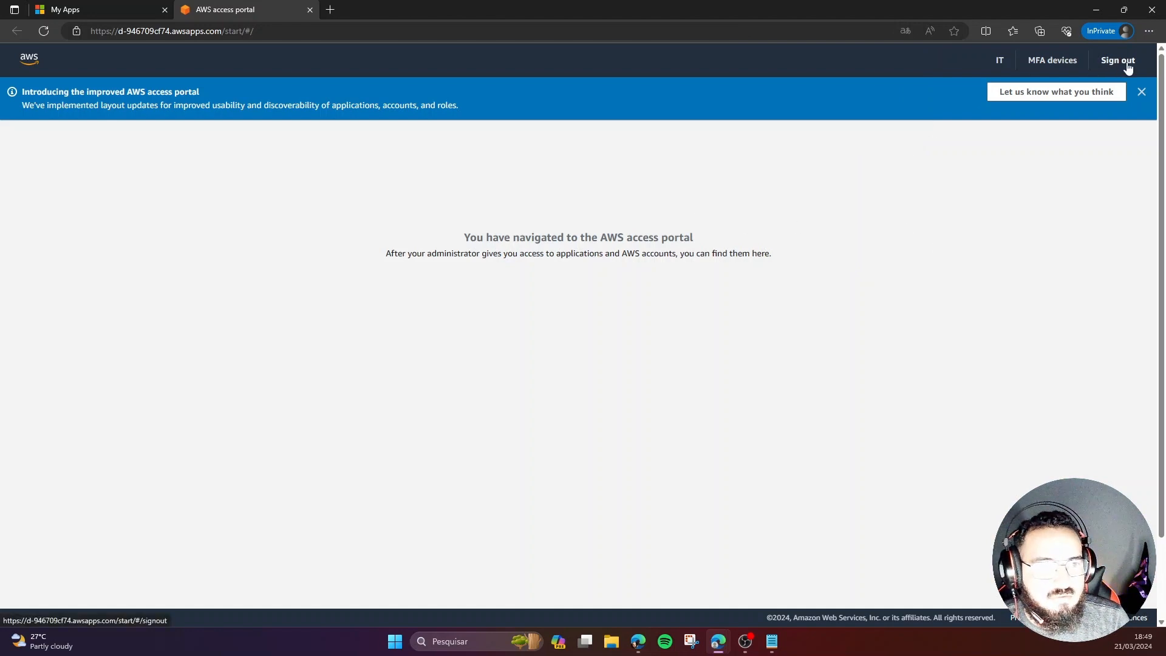
pyautogui.click(309, 9)
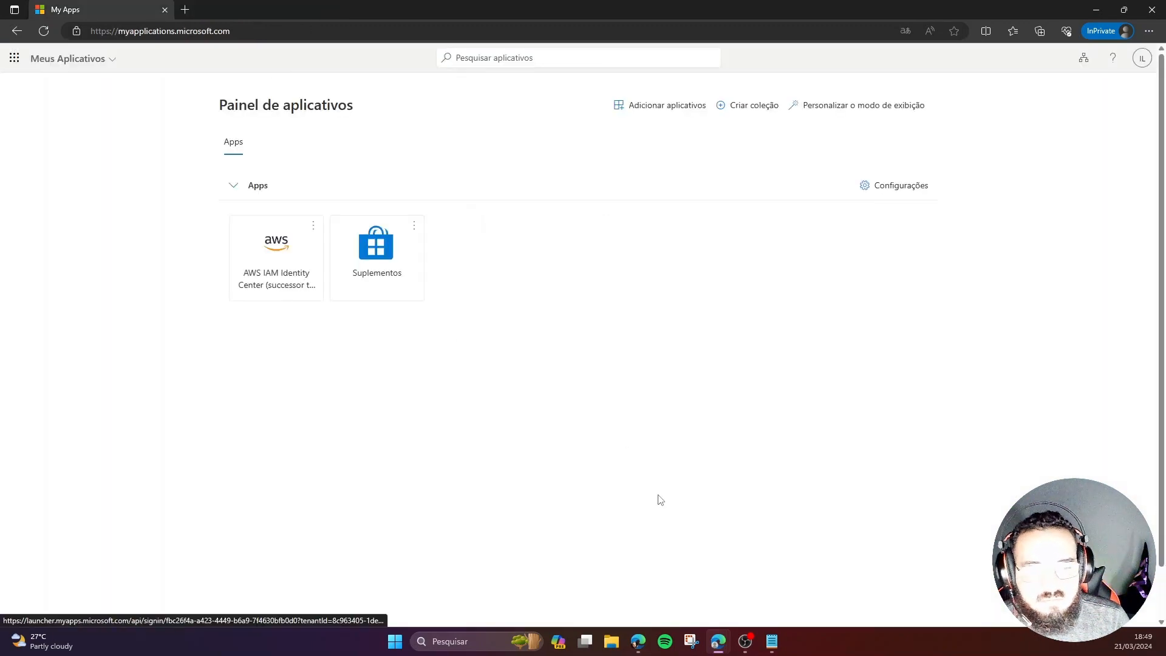
# Switch to the AWS console and start creating a predefined permission set with the AdministratorAccess managed policy
pyautogui.moveTo(637, 641)
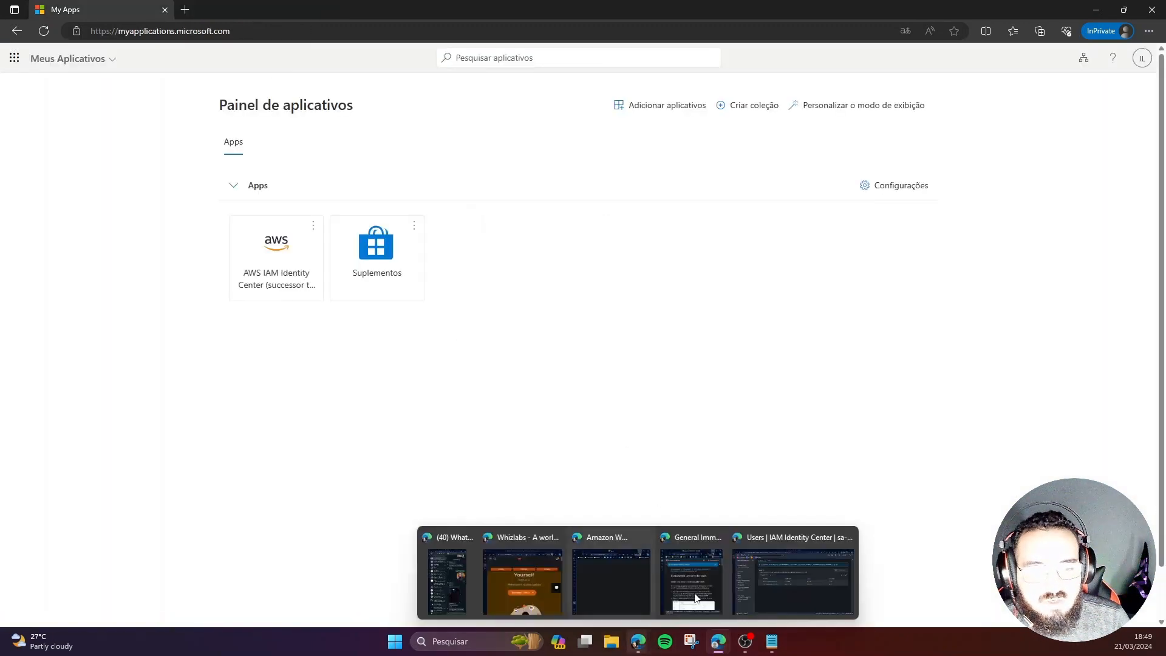
pyautogui.click(790, 570)
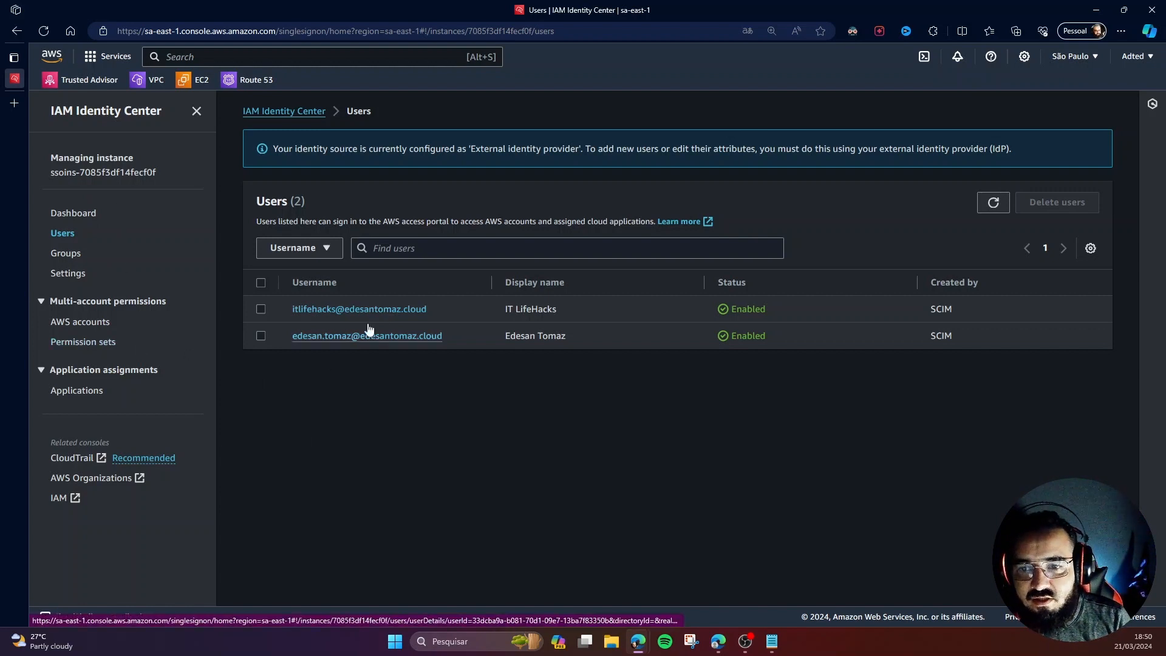
pyautogui.click(93, 343)
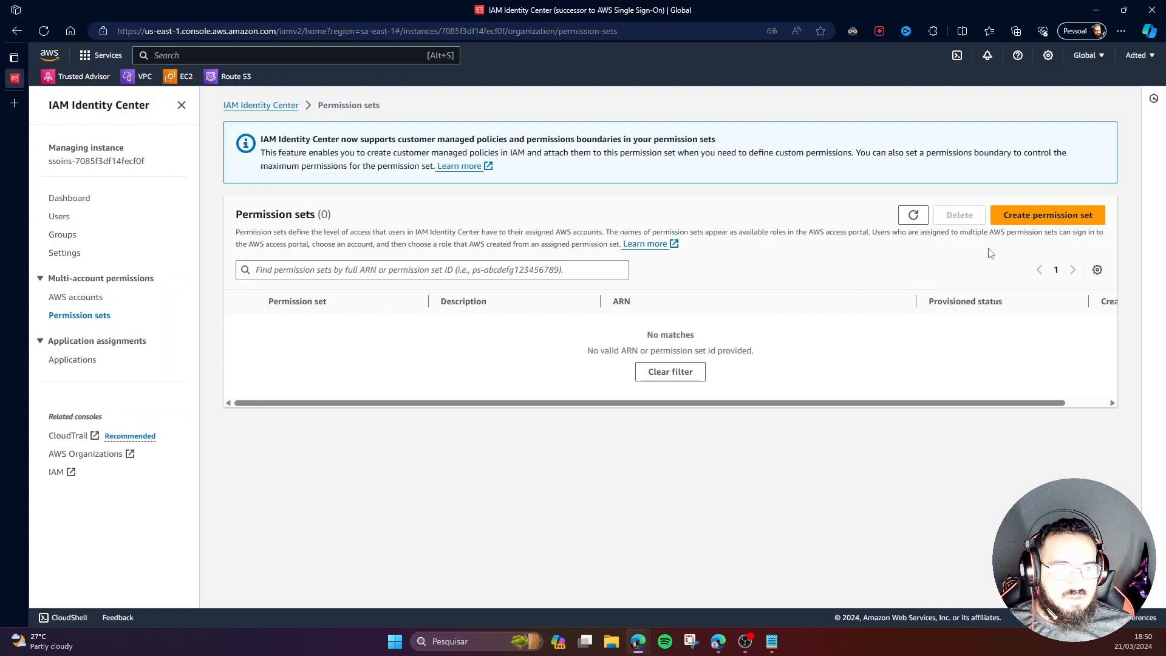
pyautogui.click(1031, 217)
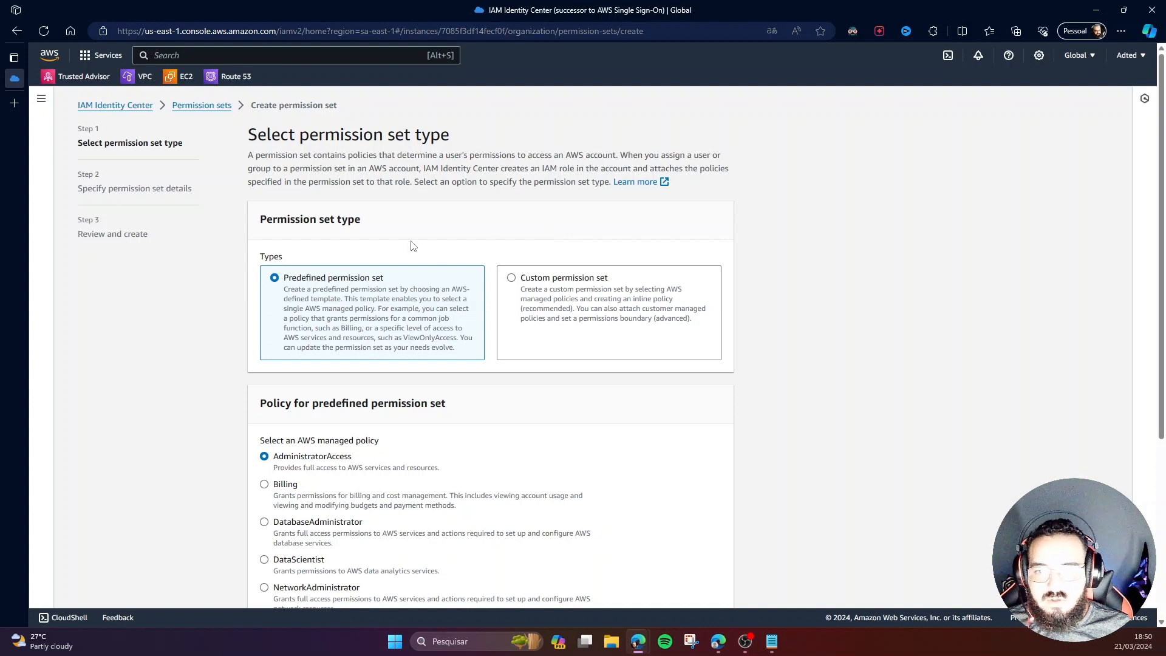
pyautogui.click(577, 301)
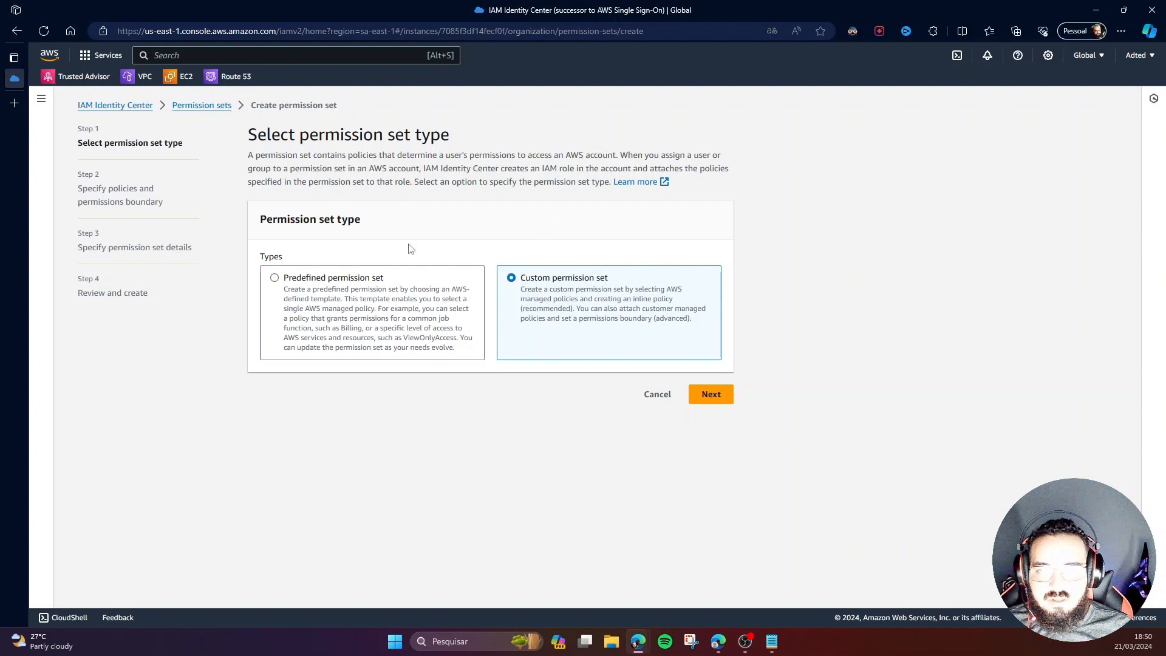
pyautogui.click(340, 306)
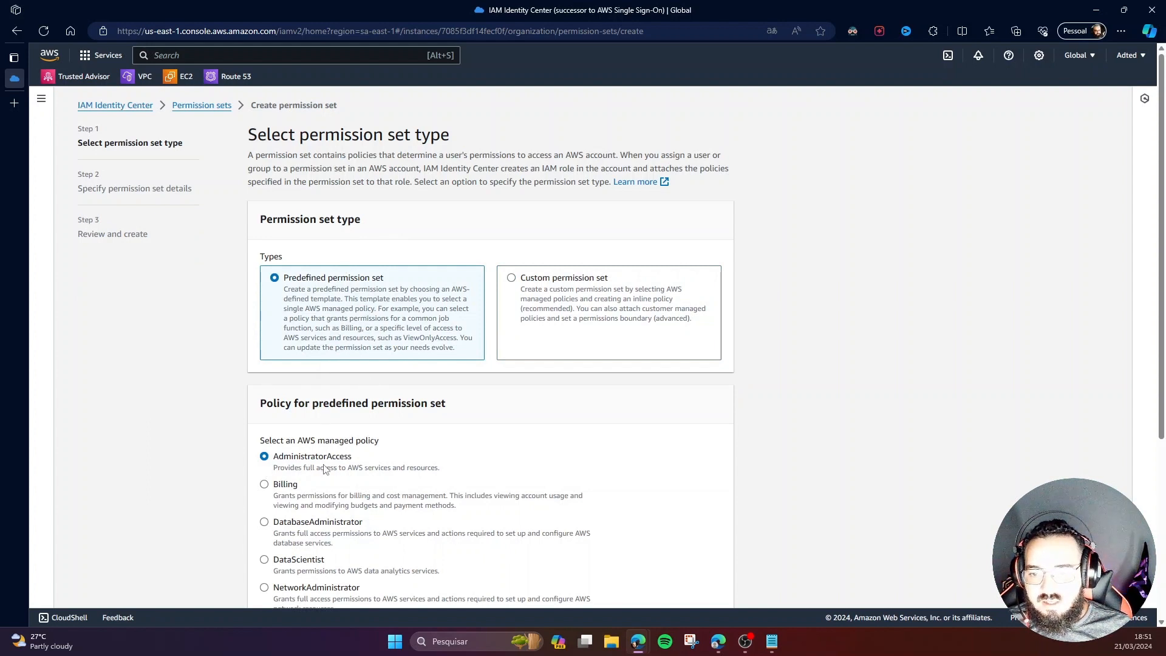
pyautogui.scroll(-2, 656, 454)
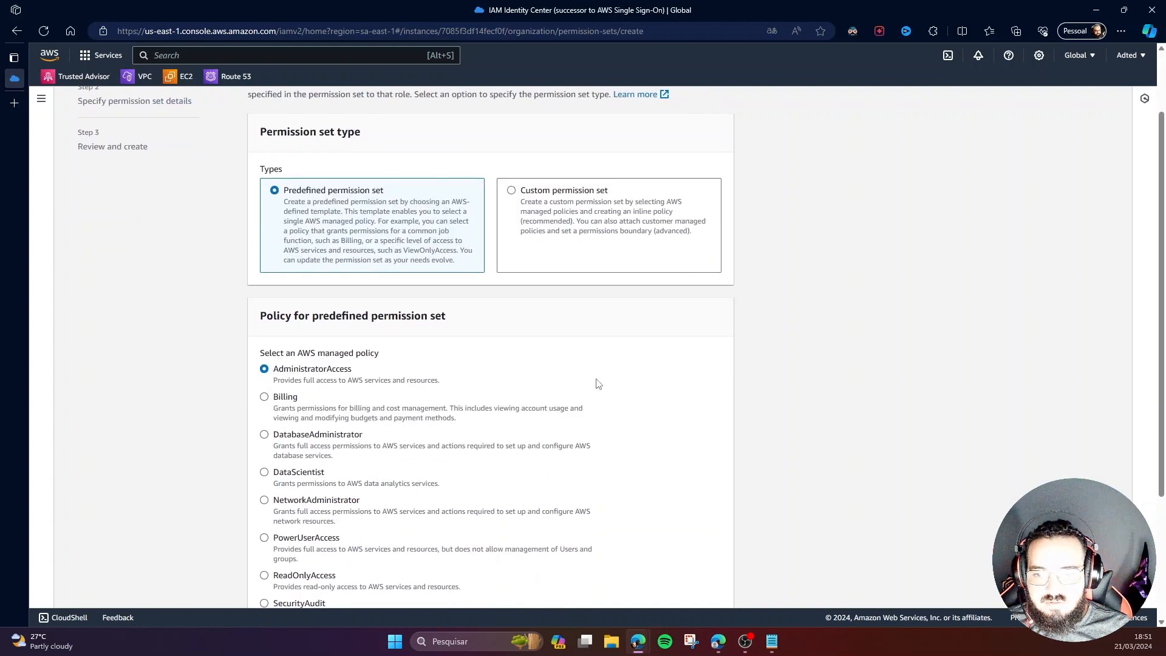
pyautogui.scroll(-3, 638, 437)
pyautogui.click(712, 587)
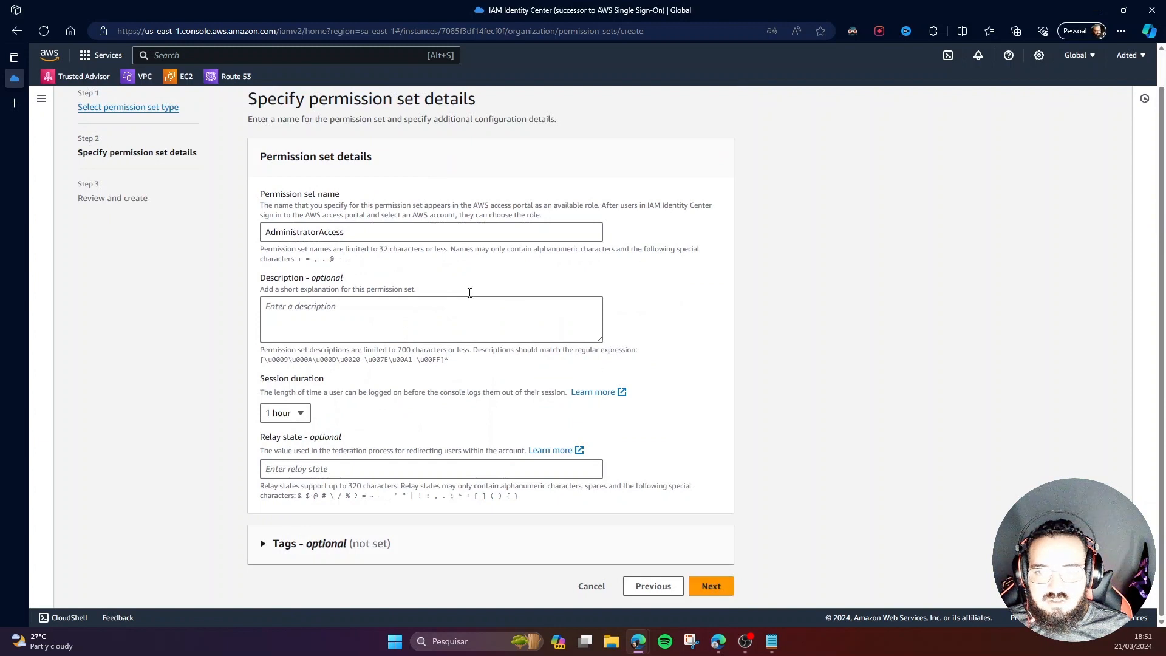
# Try naming the permission set GR-AdministratorUser, continue to the review and go back to the permission set details
pyautogui.moveTo(358, 231); pyautogui.dragTo(200, 234)
pyautogui.click(398, 229)
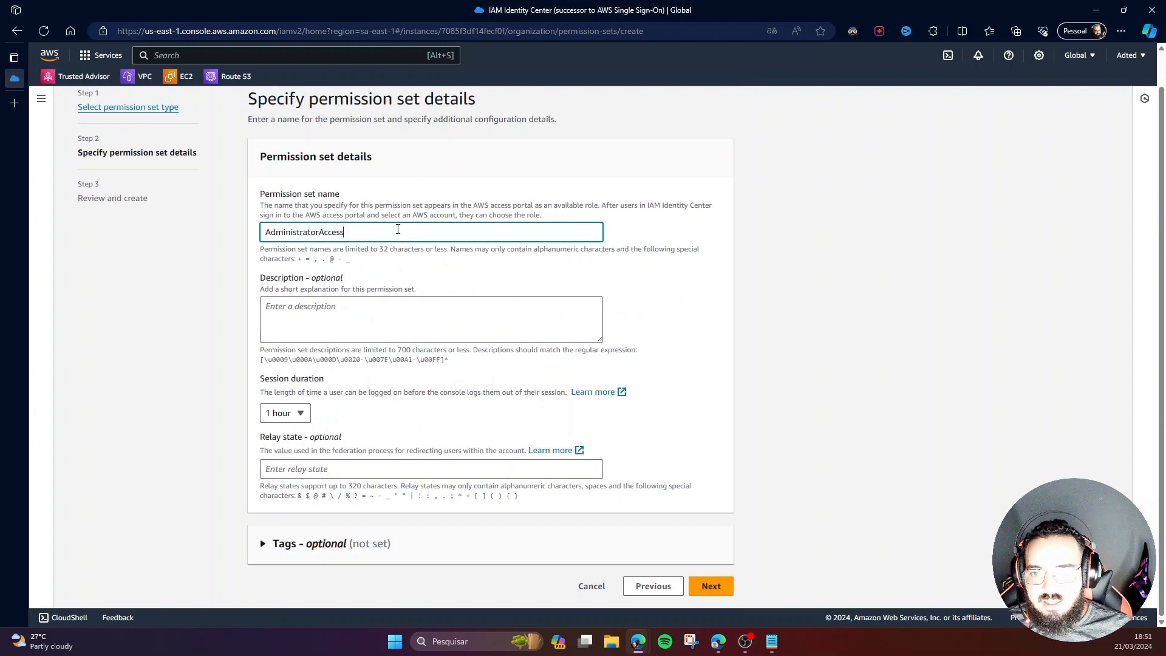
pyautogui.press('Home')
pyautogui.write('GR-')
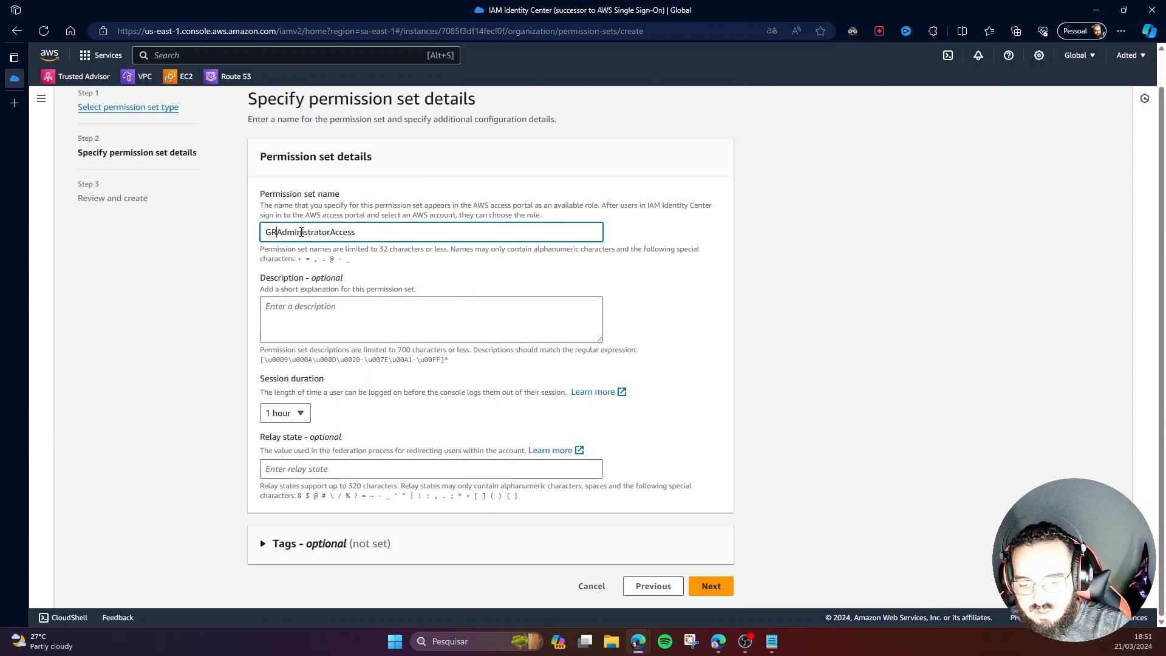
pyautogui.moveTo(367, 232); pyautogui.dragTo(334, 232)
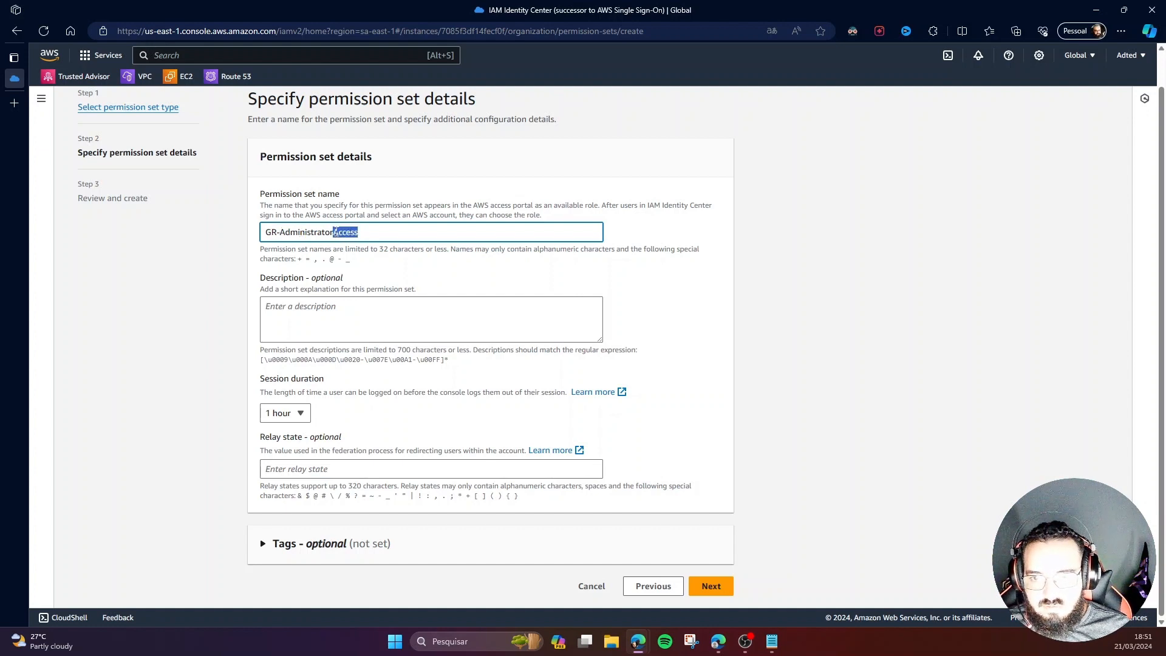
pyautogui.write('User')
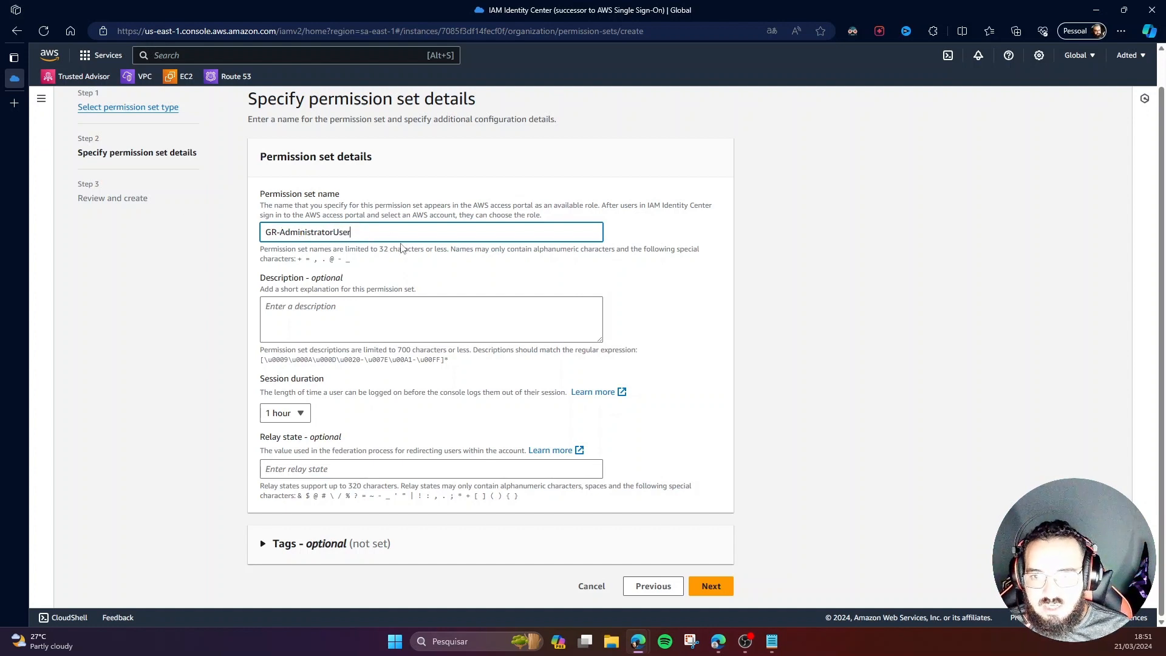
pyautogui.click(711, 586)
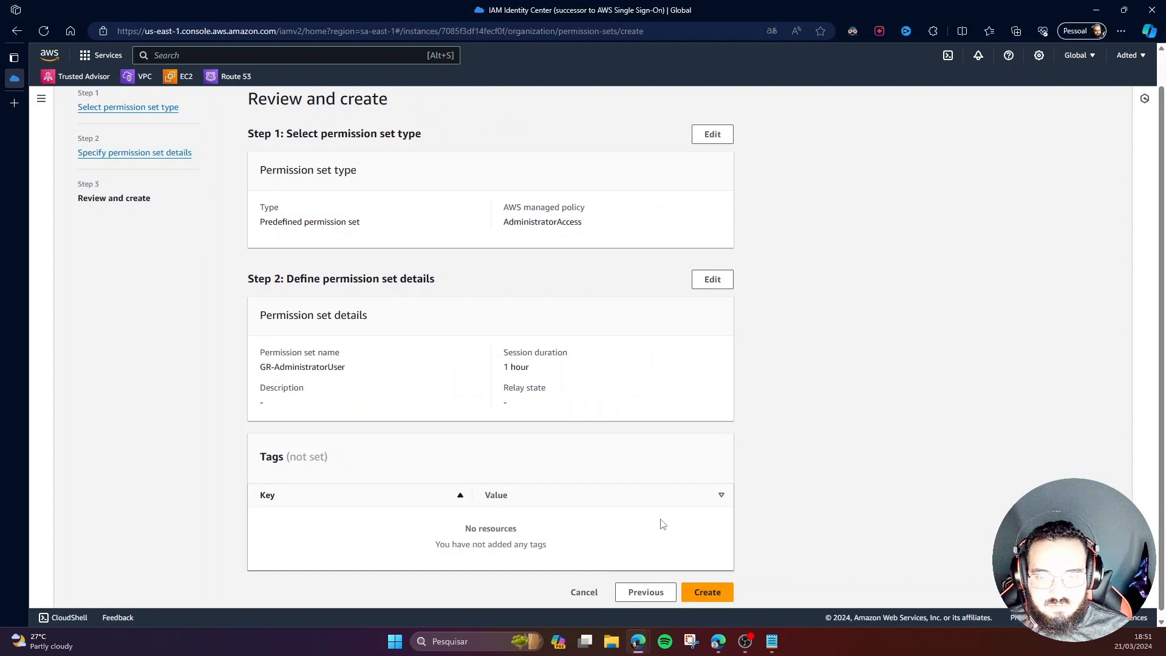
pyautogui.click(650, 592)
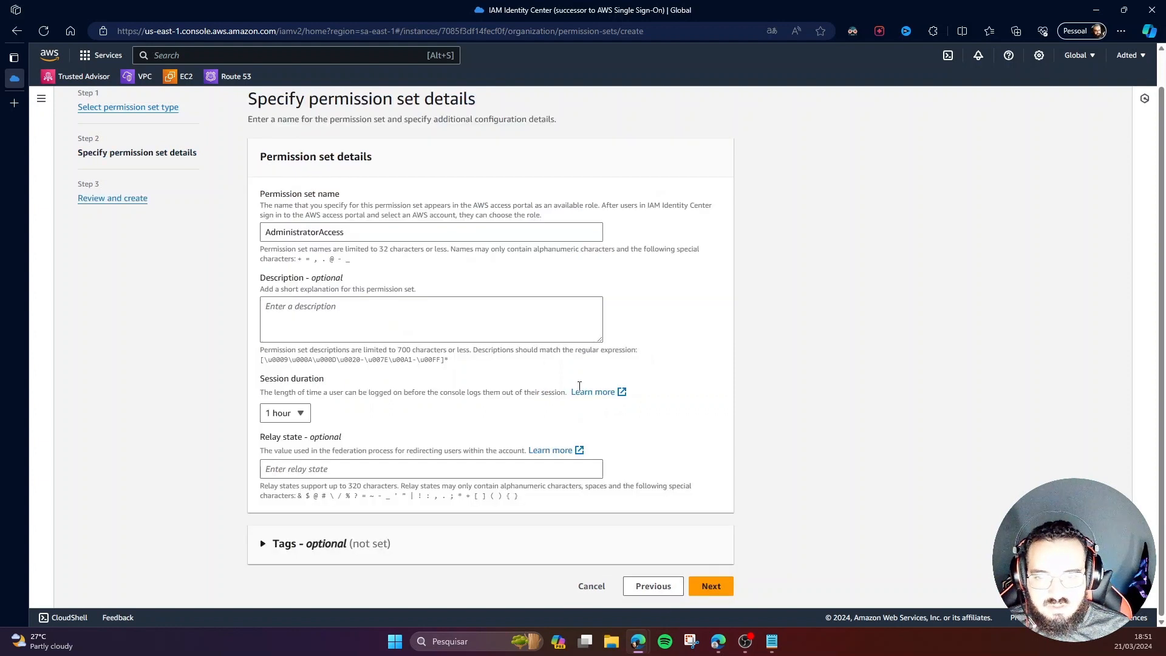
# Change the permission set's session duration to Custom duration and open its seconds value for editing
pyautogui.click(301, 413)
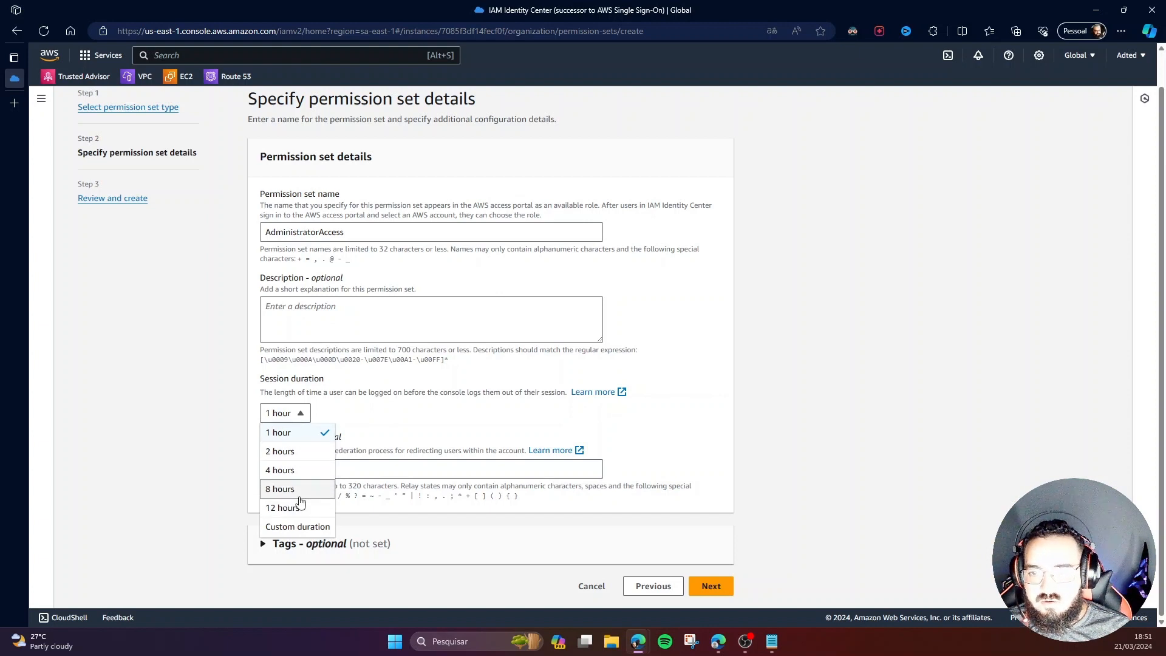
pyautogui.click(352, 231)
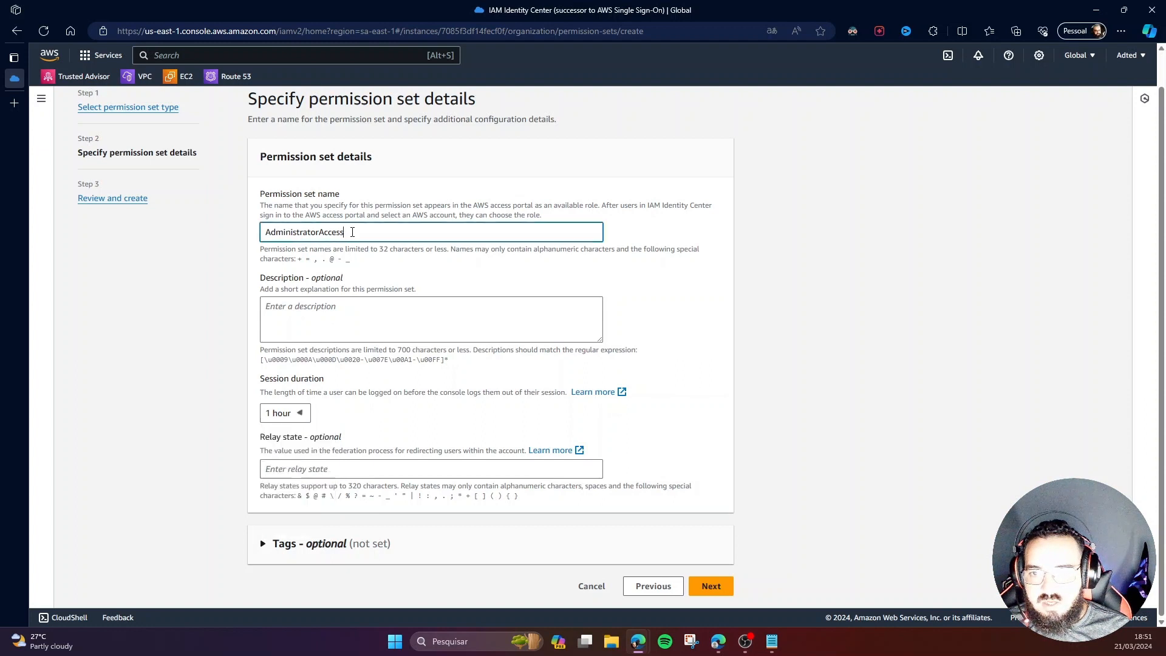
pyautogui.moveTo(352, 232); pyautogui.dragTo(259, 233)
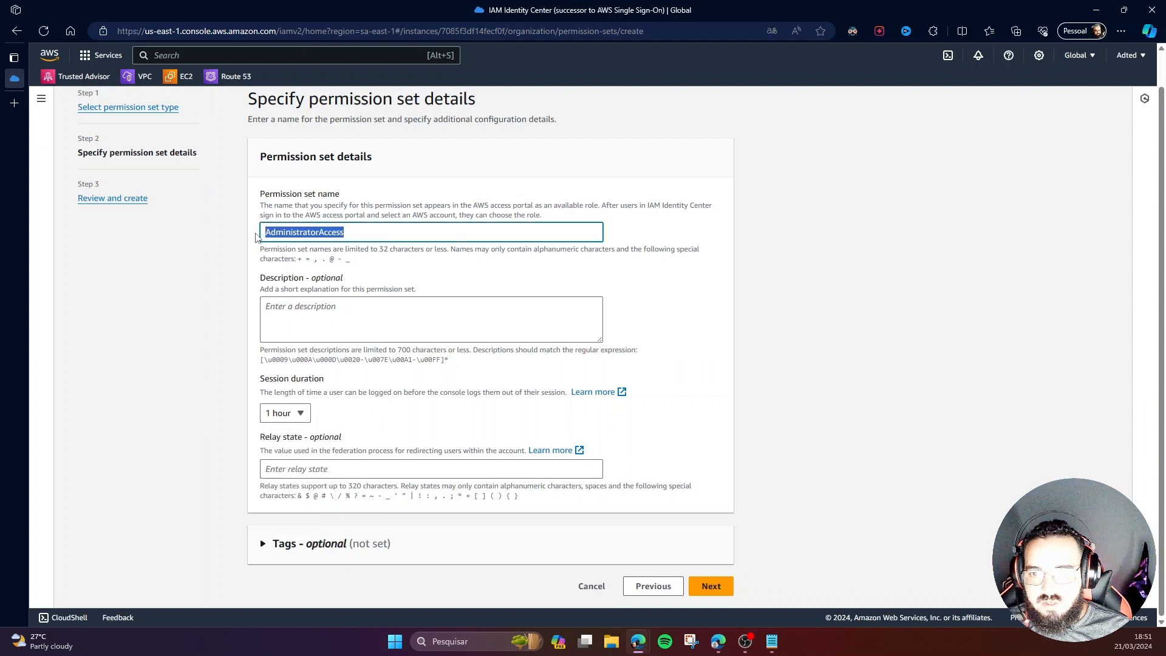
pyautogui.click(301, 415)
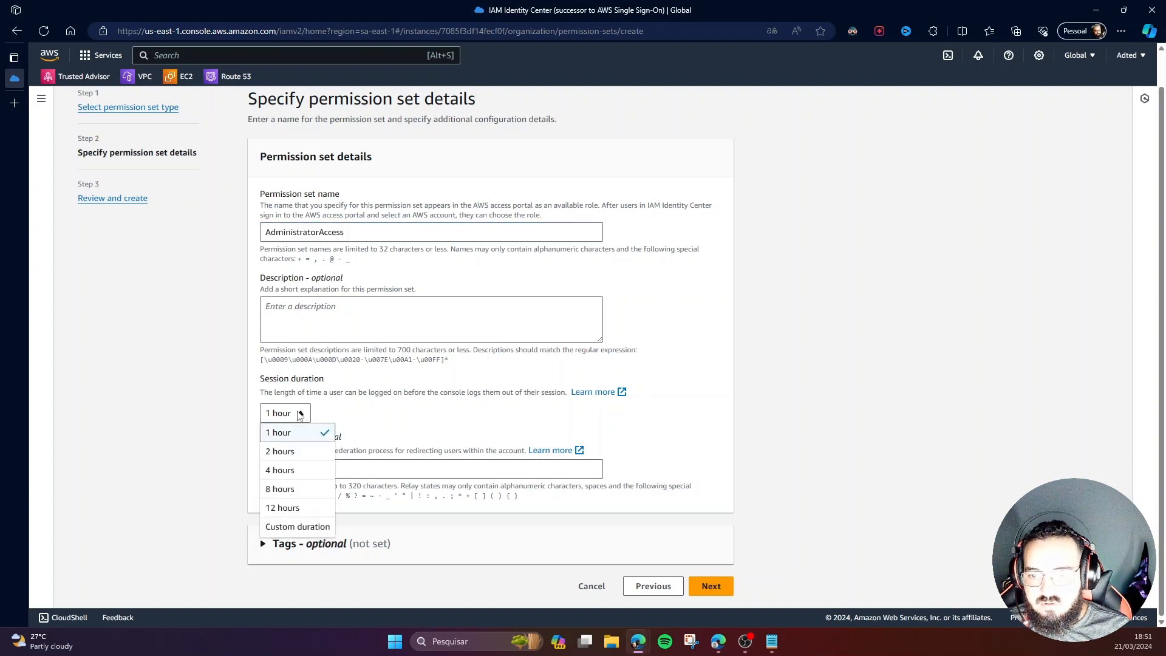
pyautogui.click(307, 526)
pyautogui.doubleClick(282, 456)
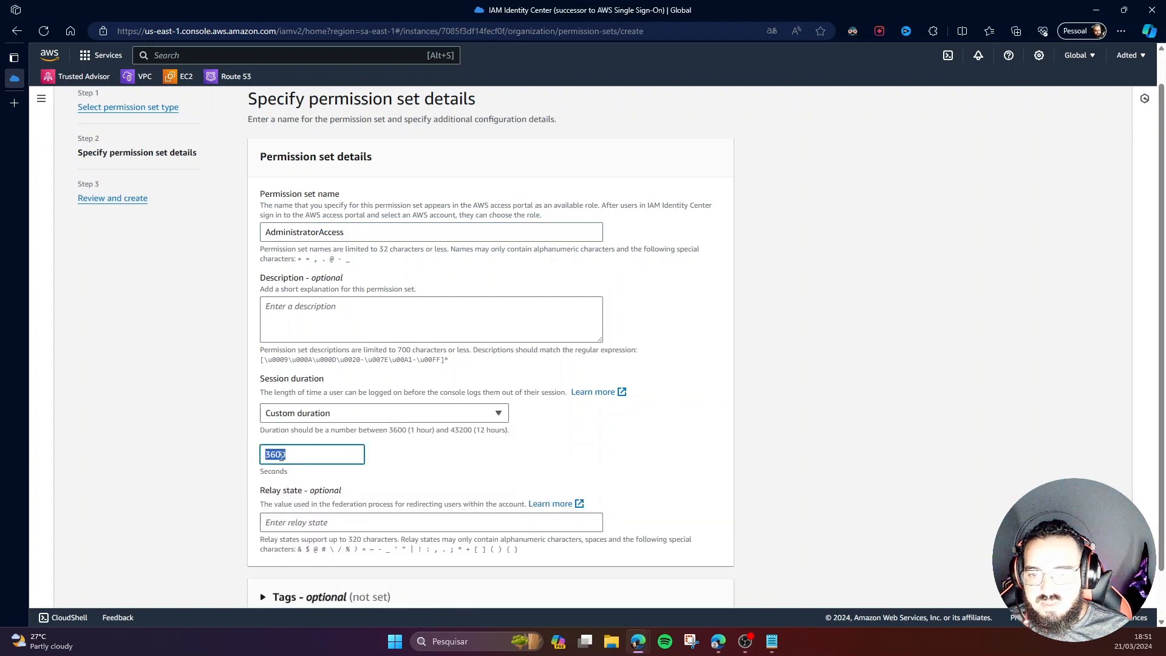
# Set the AdministratorAccess permission set's session duration to 1 hour and create the permission set
pyautogui.click(335, 415)
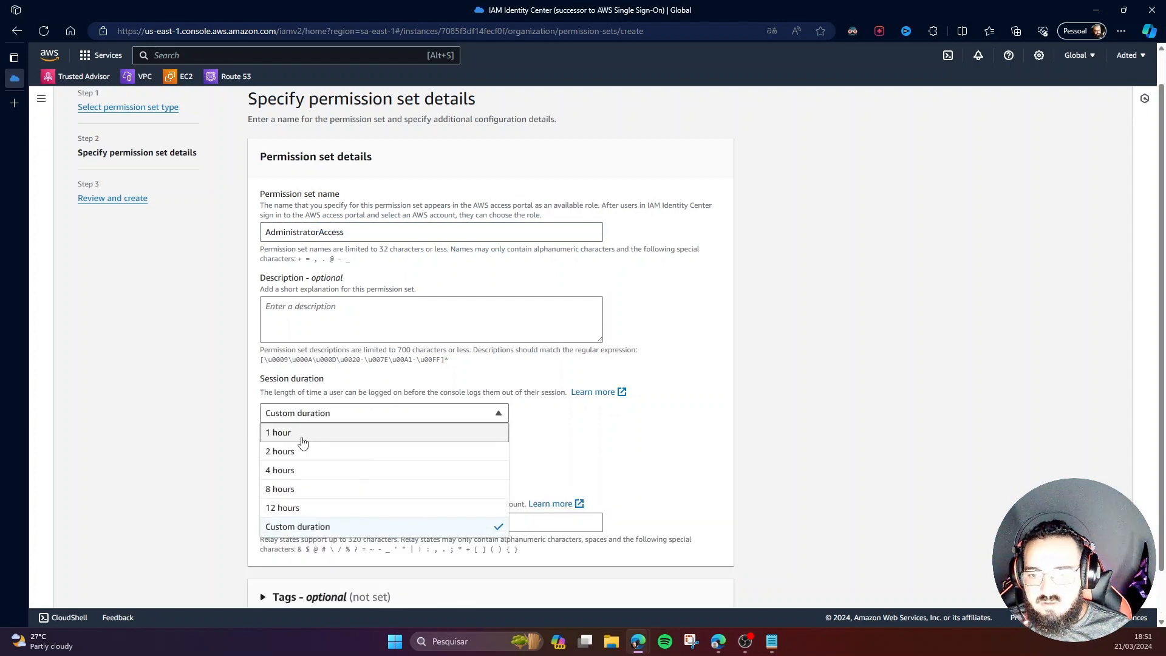
pyautogui.click(299, 439)
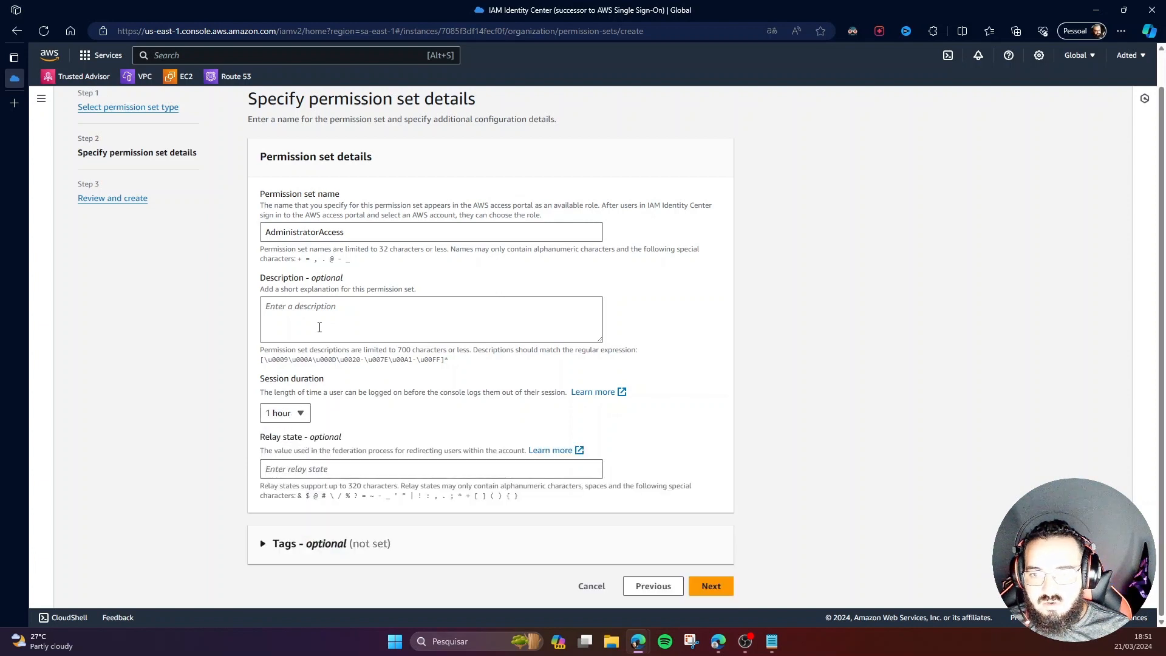
pyautogui.click(715, 589)
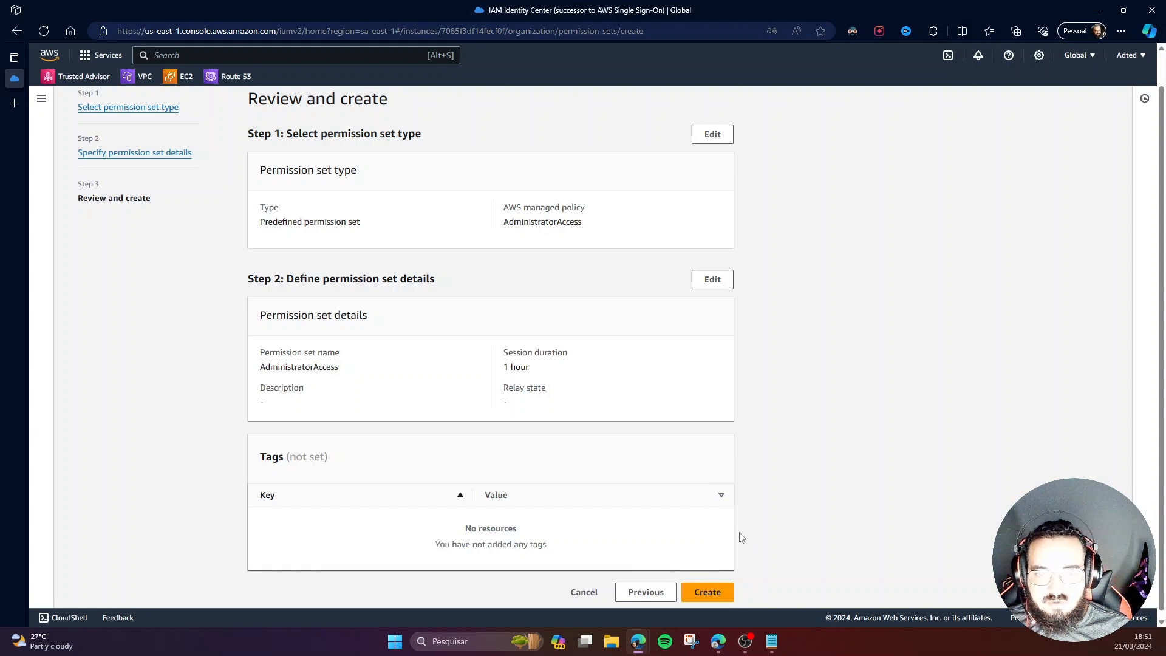
pyautogui.click(710, 592)
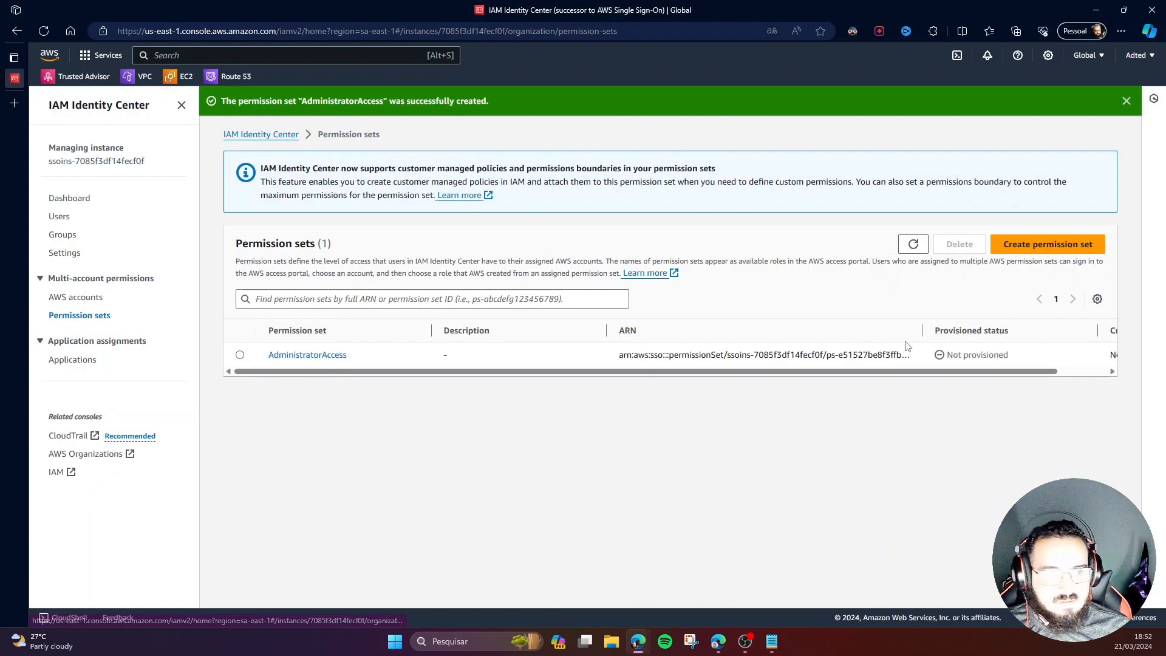
# Start another predefined permission set based on the PowerUserAccess managed policy and proceed to its details
pyautogui.click(1047, 245)
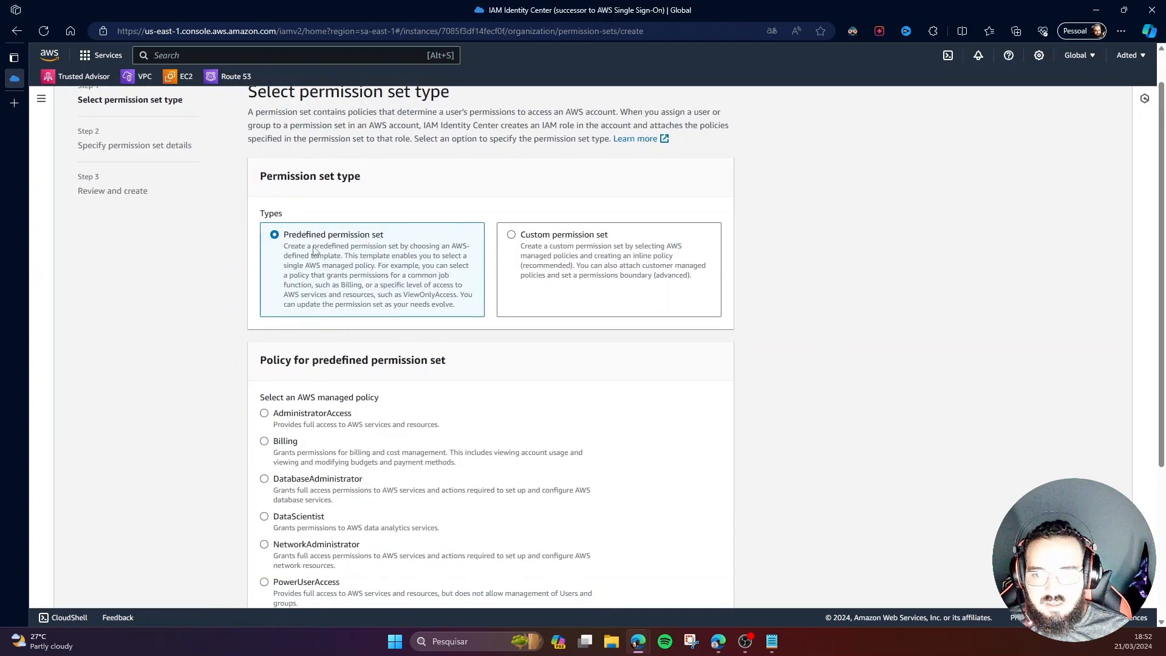
pyautogui.scroll(-3, 328, 340)
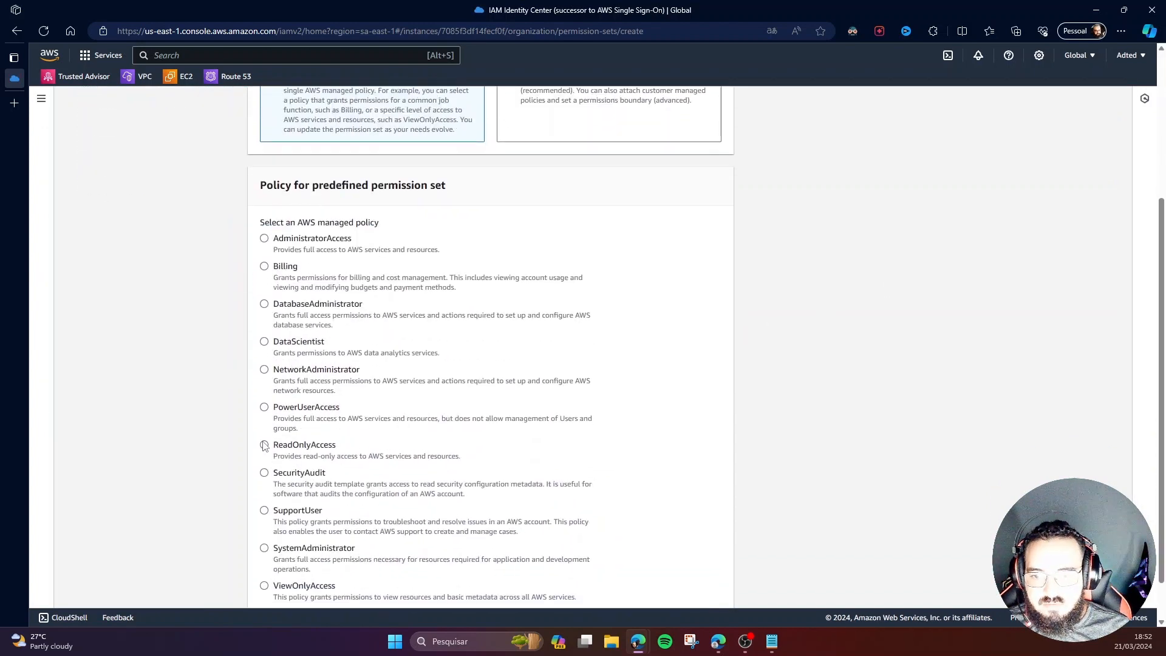
pyautogui.click(264, 408)
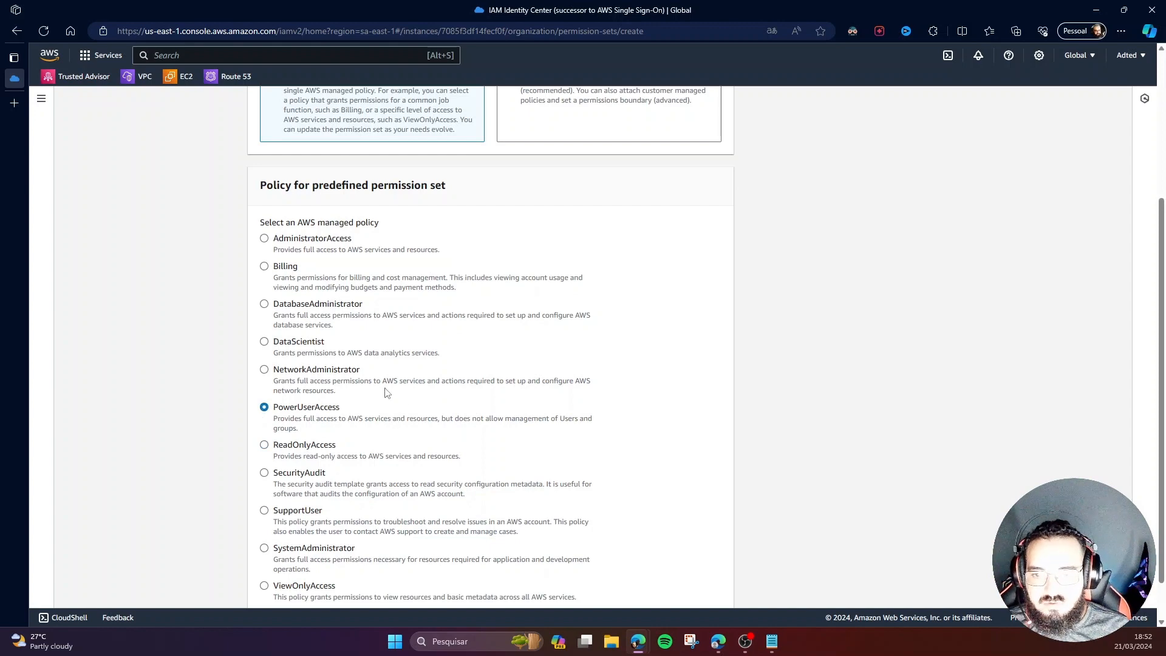
pyautogui.scroll(3, 384, 394)
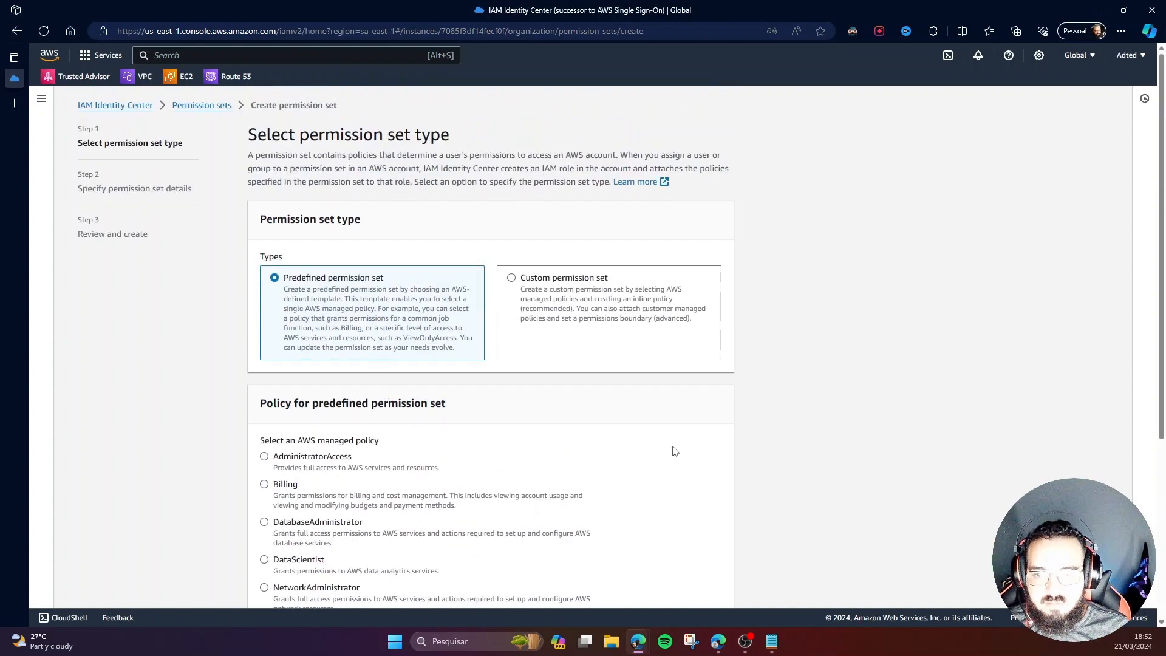
pyautogui.scroll(-5, 674, 450)
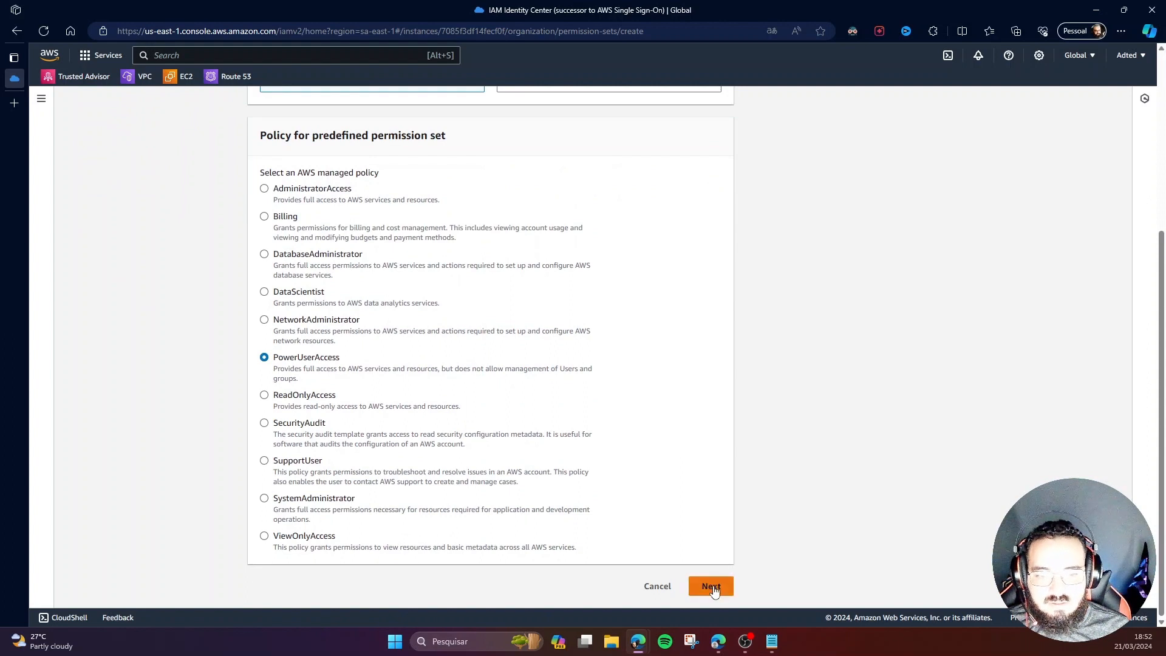
pyautogui.click(712, 587)
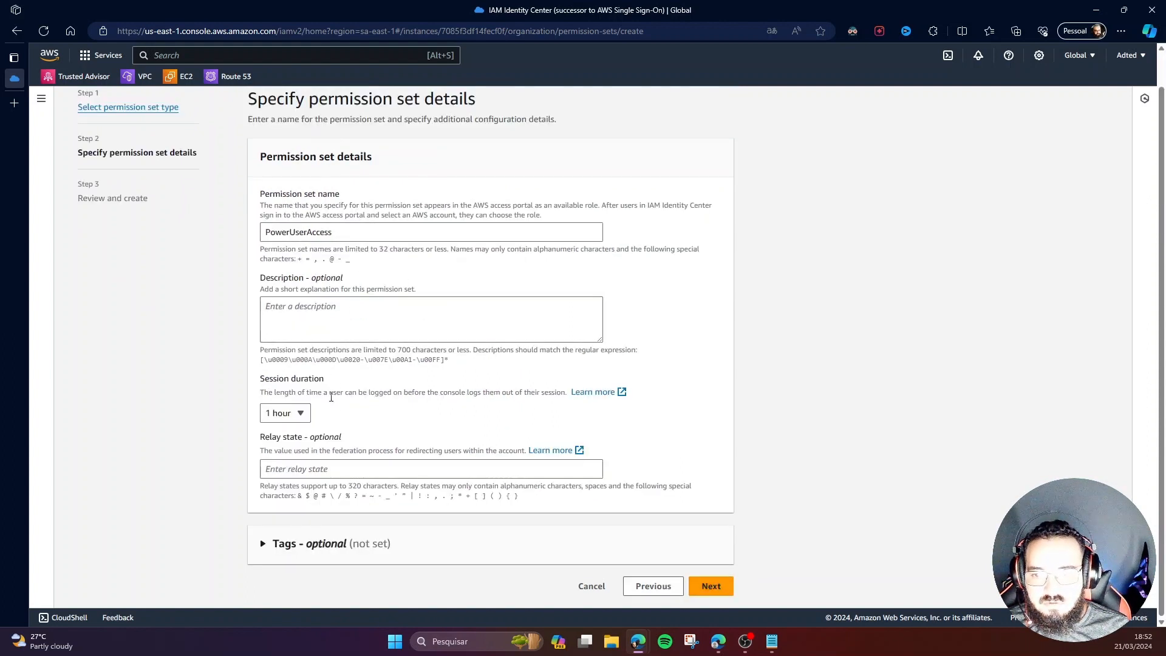
# Set the PowerUserAccess permission set's session duration to 2 hours, leaving description and relay state empty
pyautogui.click(302, 413)
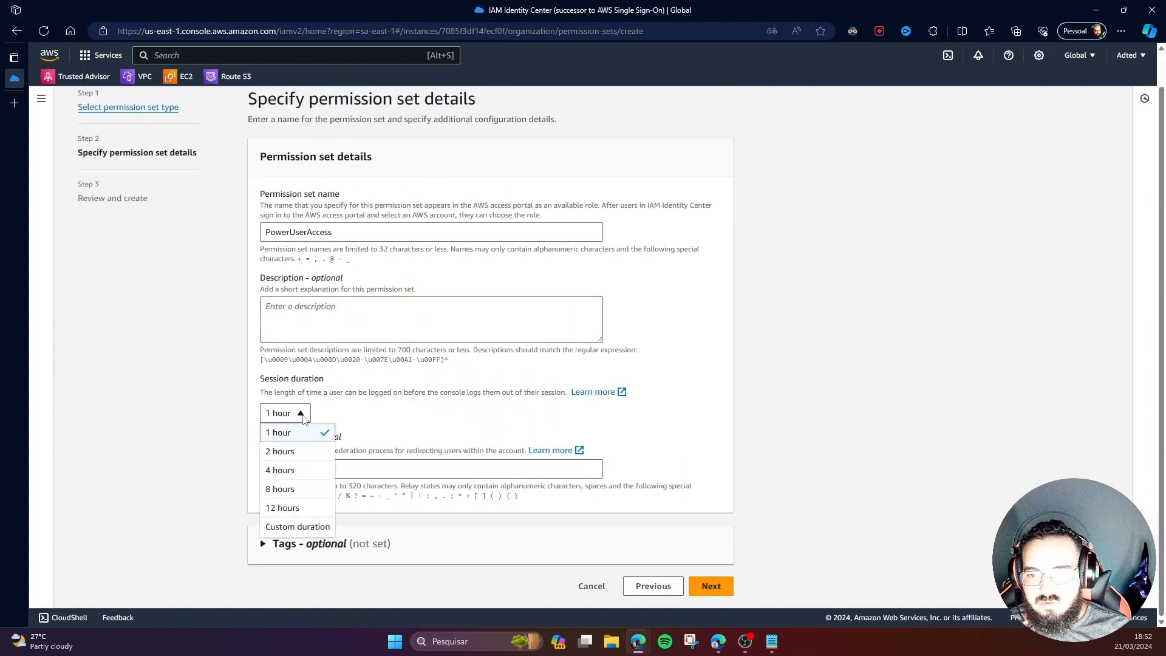
pyautogui.click(280, 453)
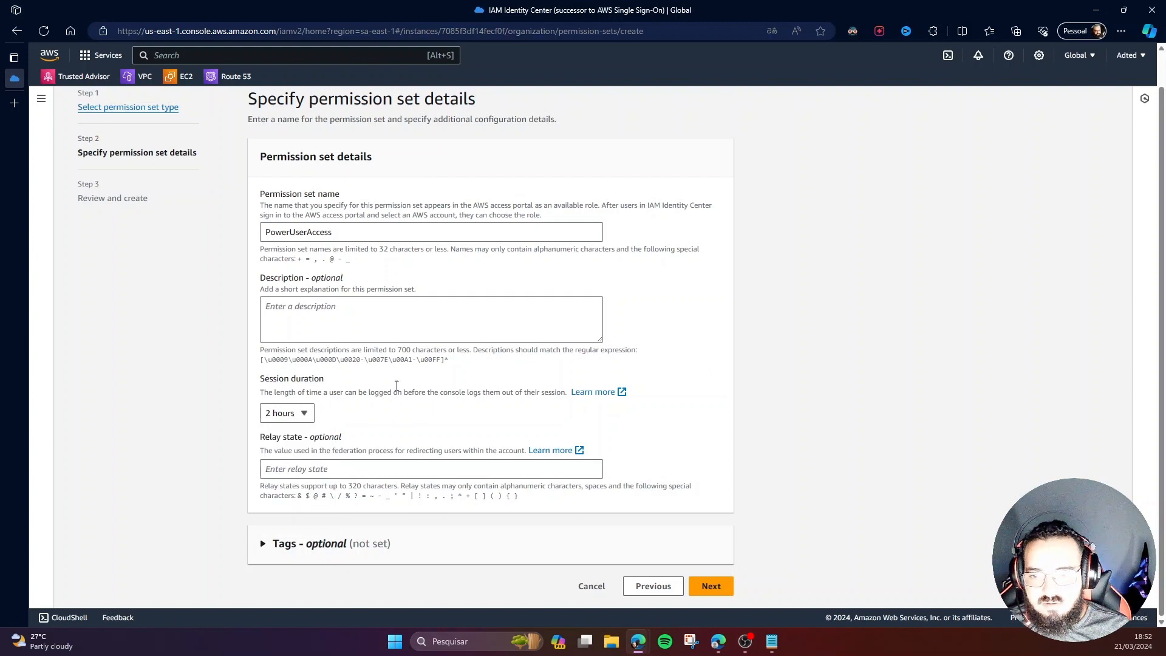
pyautogui.click(301, 317)
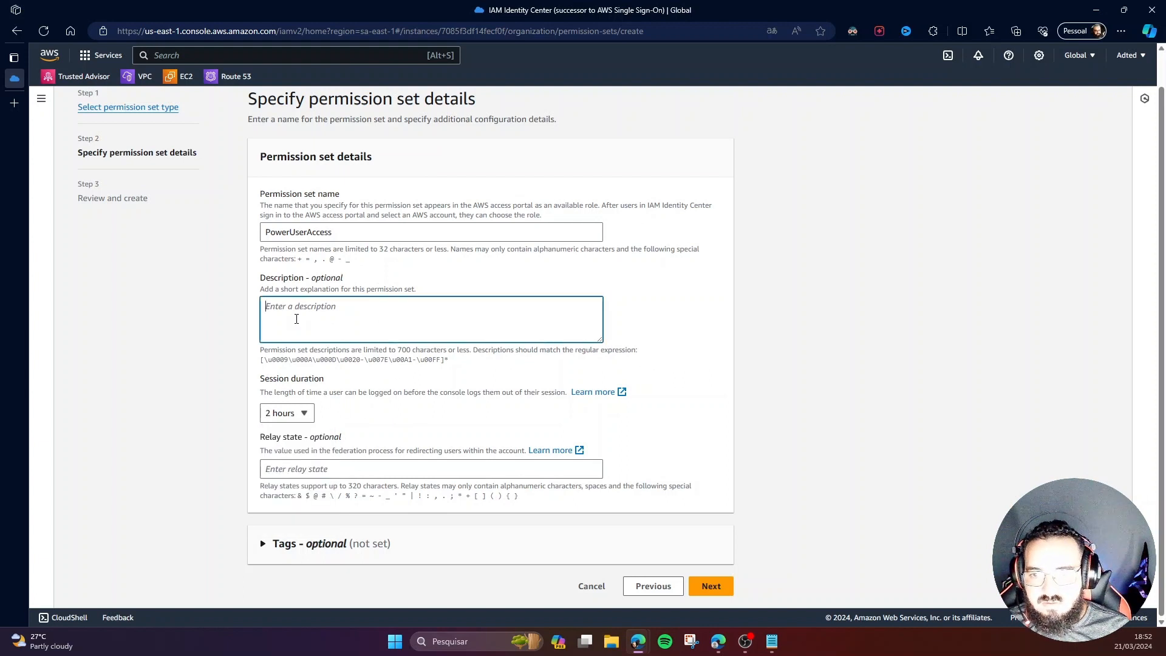
pyautogui.click(301, 472)
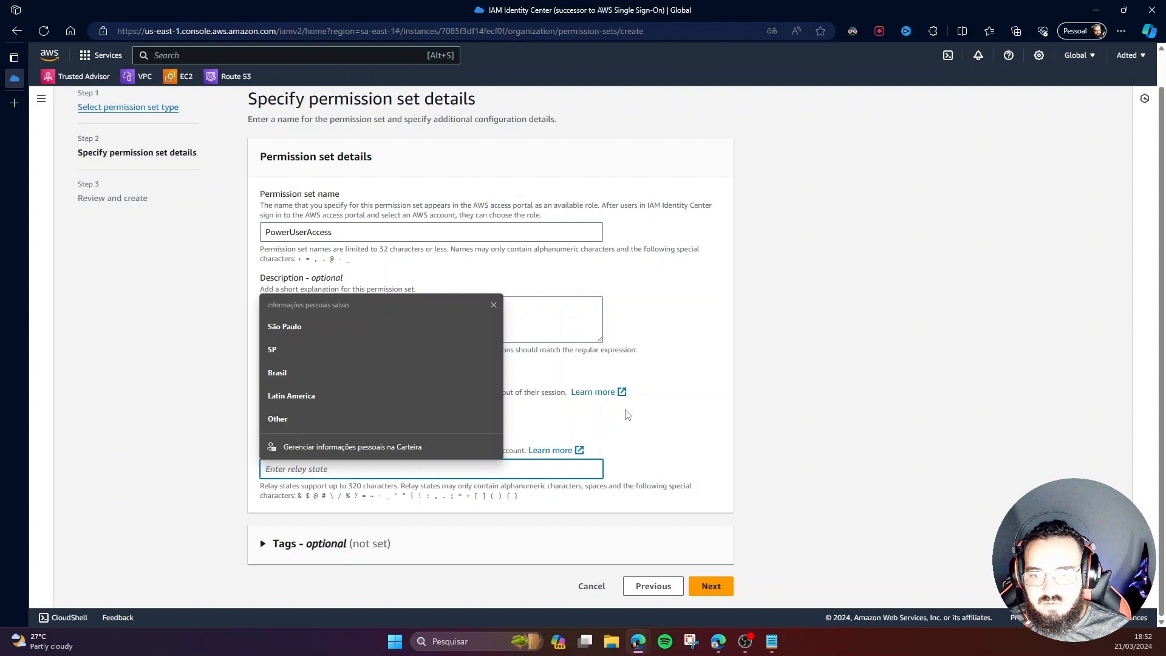
pyautogui.click(412, 425)
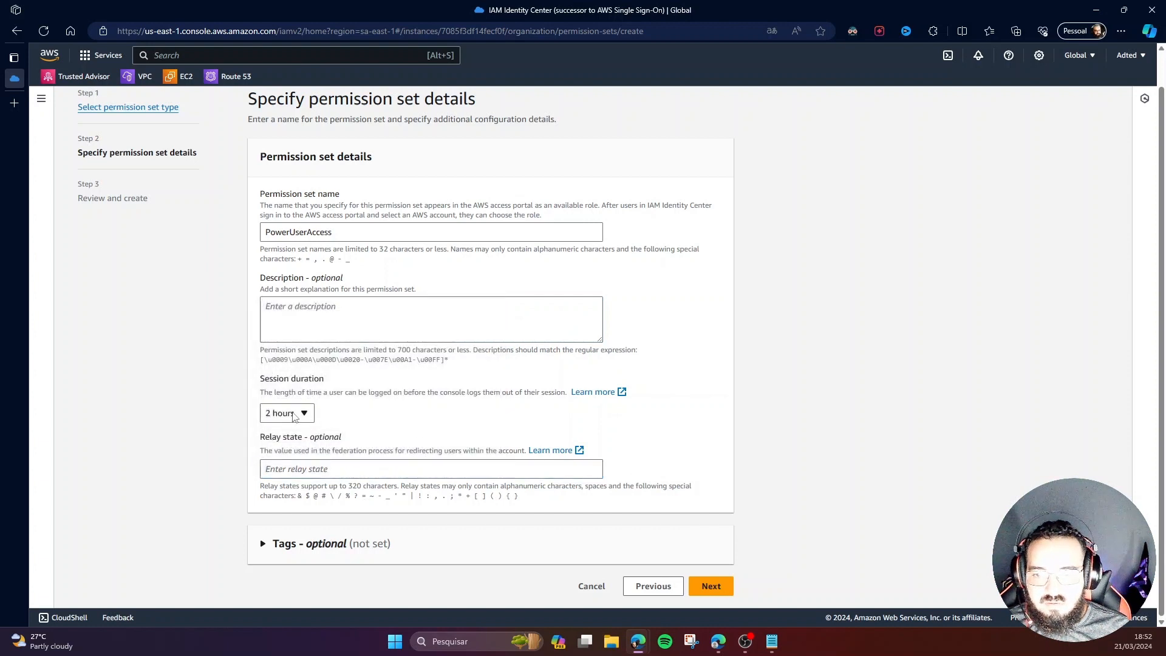
# Rename the permission set as GR-PowerUser and create it
pyautogui.click(267, 236)
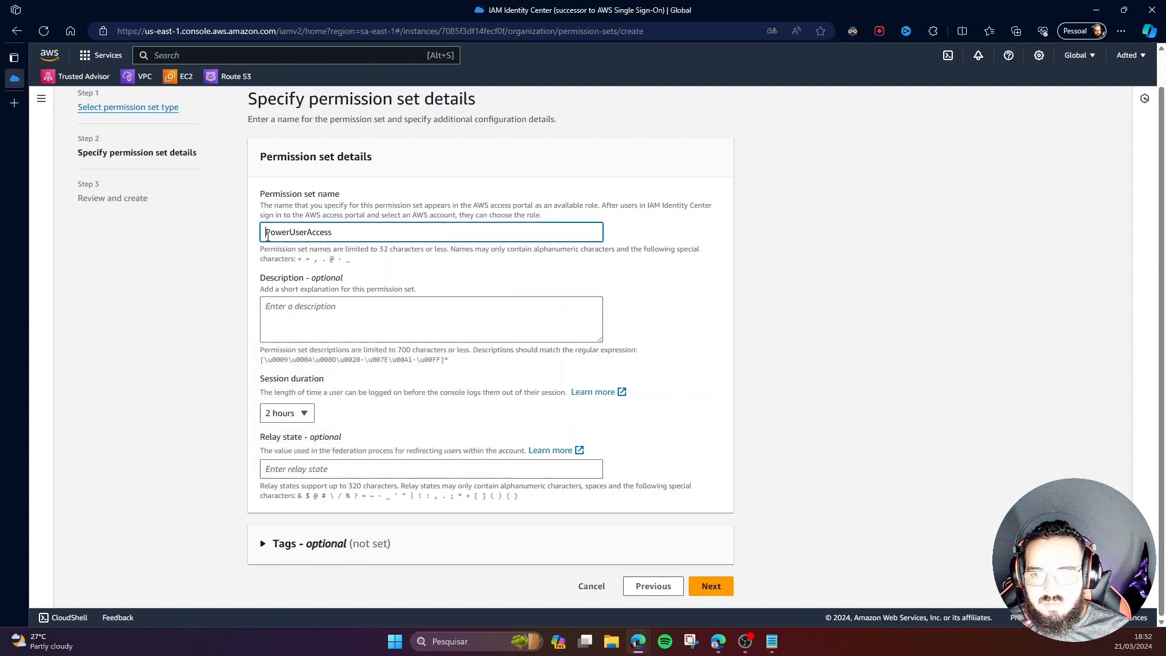
pyautogui.write('GR')
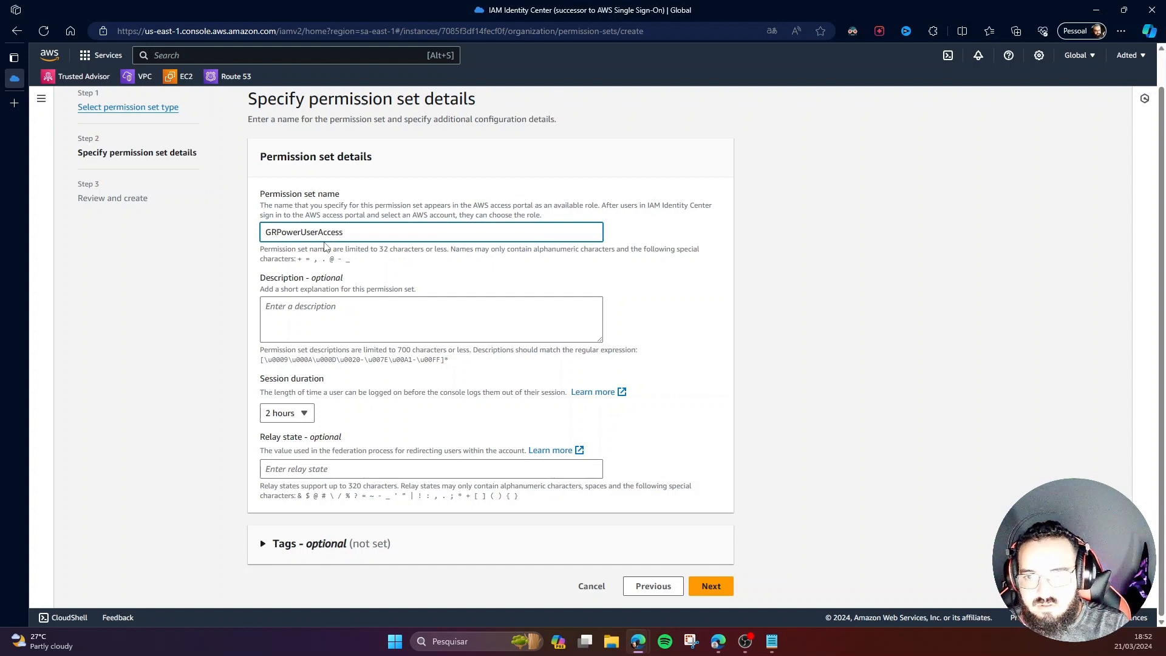
pyautogui.write('-')
pyautogui.moveTo(323, 232); pyautogui.dragTo(394, 229)
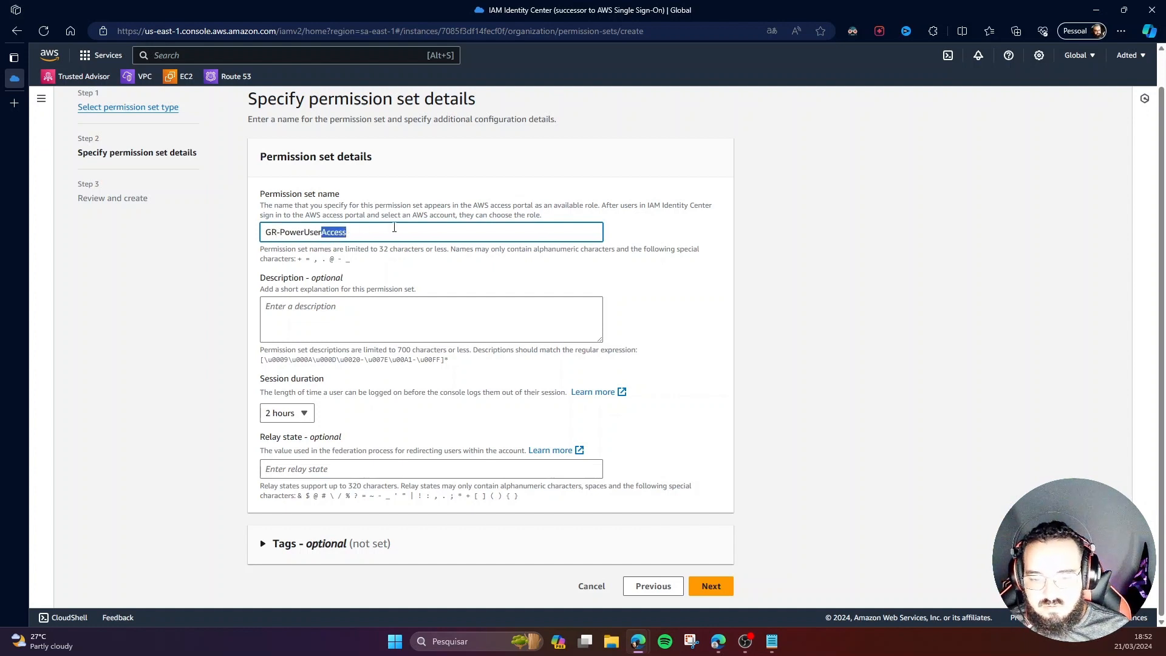
pyautogui.press('BackSpace')
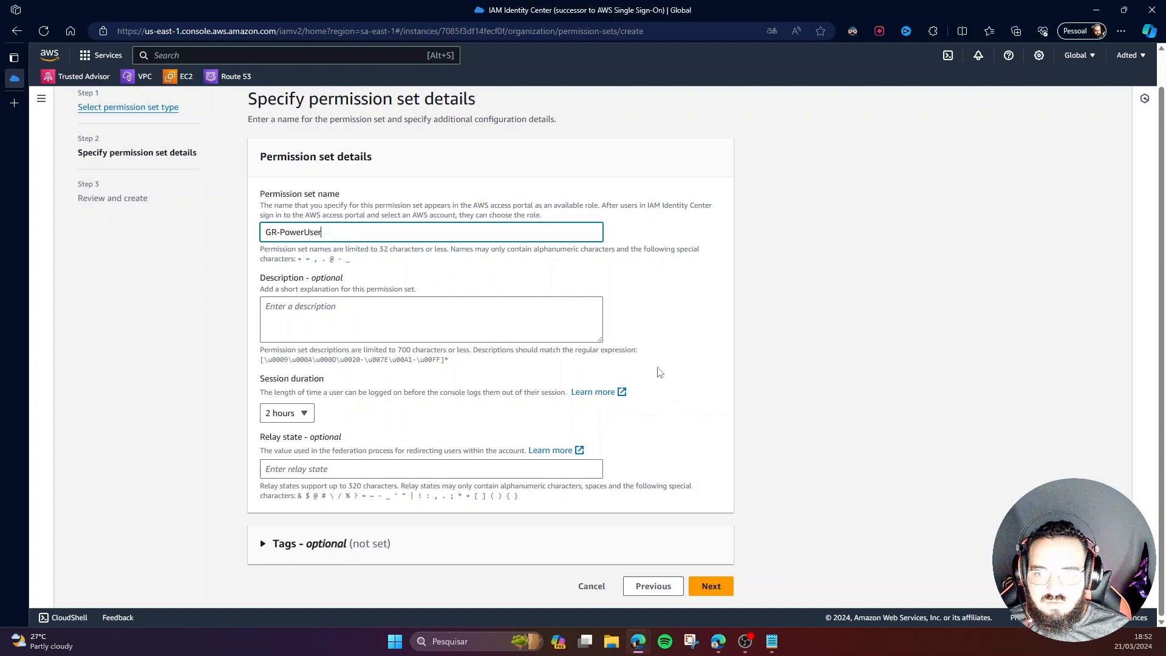
pyautogui.click(711, 586)
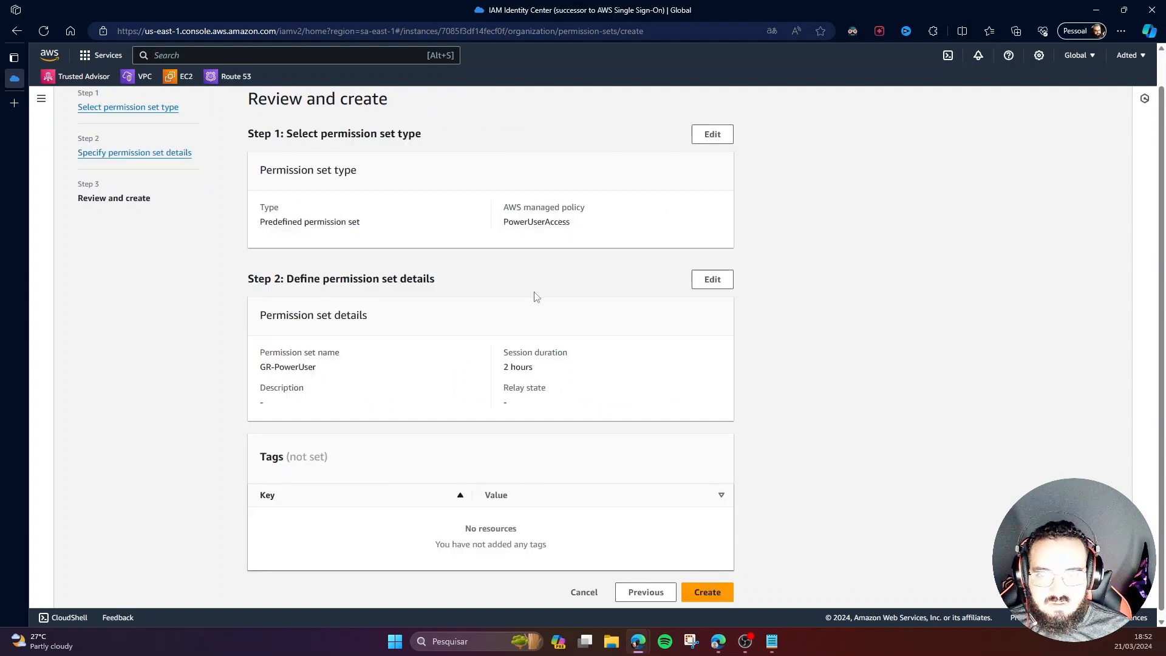
pyautogui.click(708, 588)
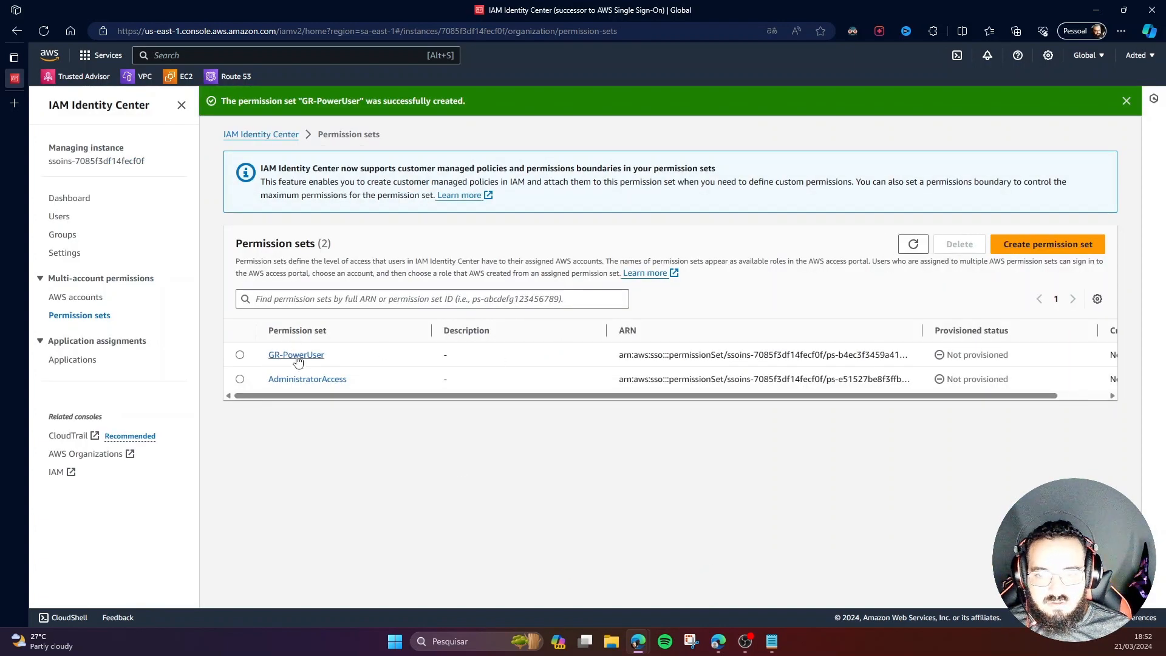
# Delete the AdministratorAccess permission set, confirming the deletion with its name
pyautogui.click(914, 245)
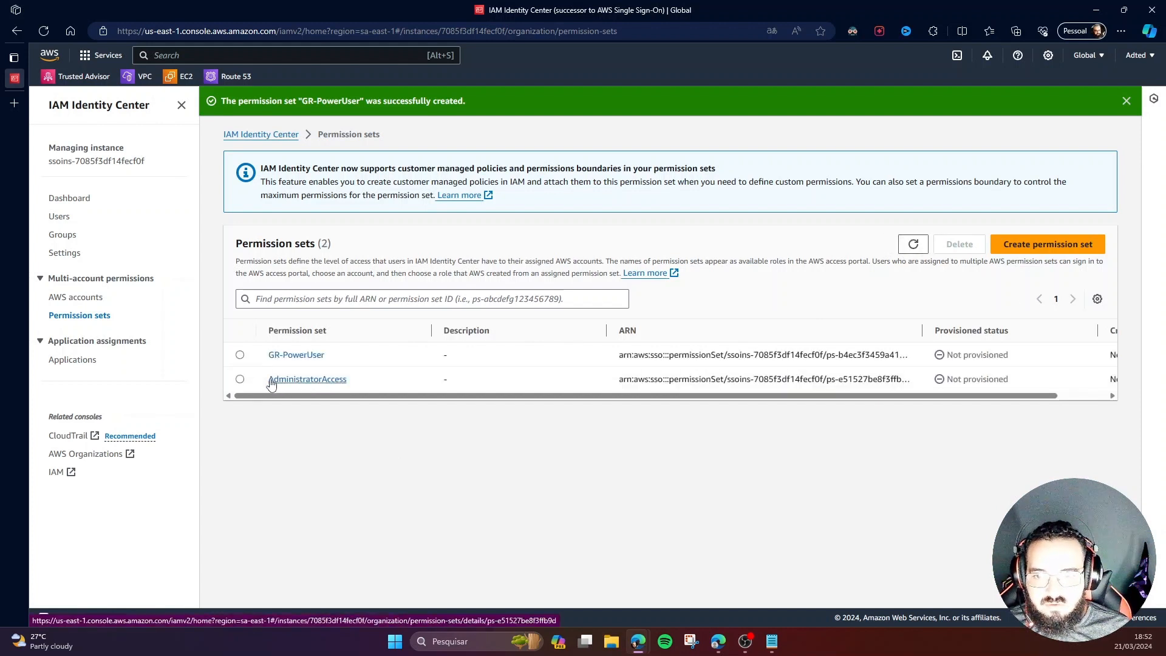
pyautogui.click(240, 379)
pyautogui.click(960, 245)
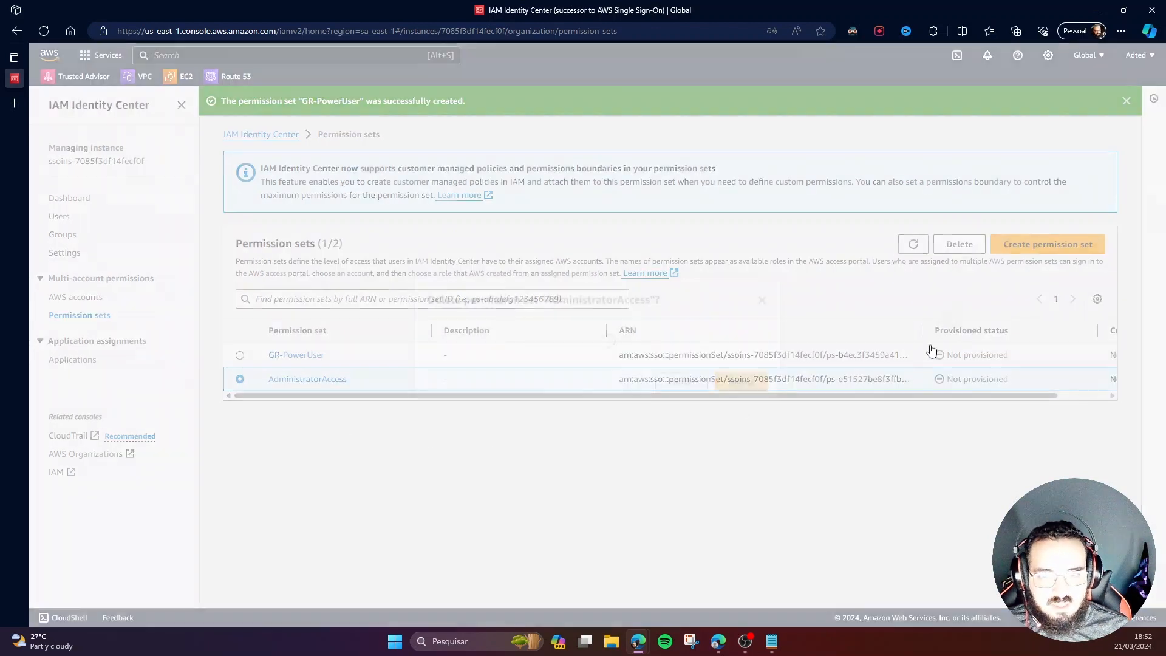
pyautogui.click(599, 406)
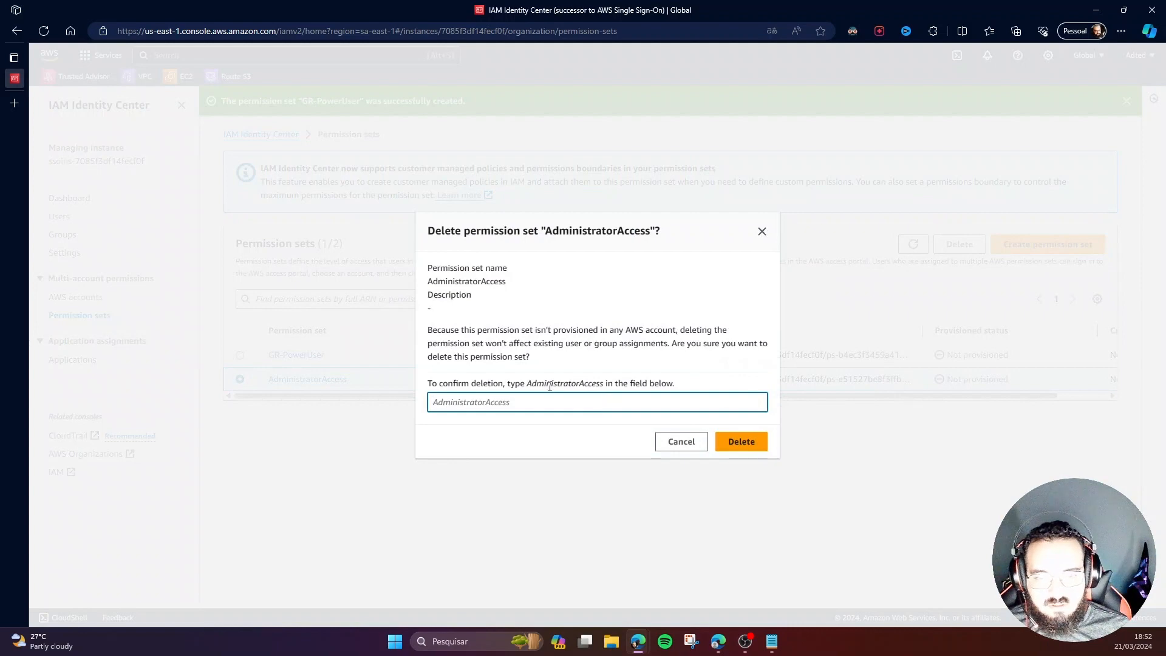
pyautogui.moveTo(526, 384); pyautogui.dragTo(604, 385)
pyautogui.hotkey('ctrl', 'c')
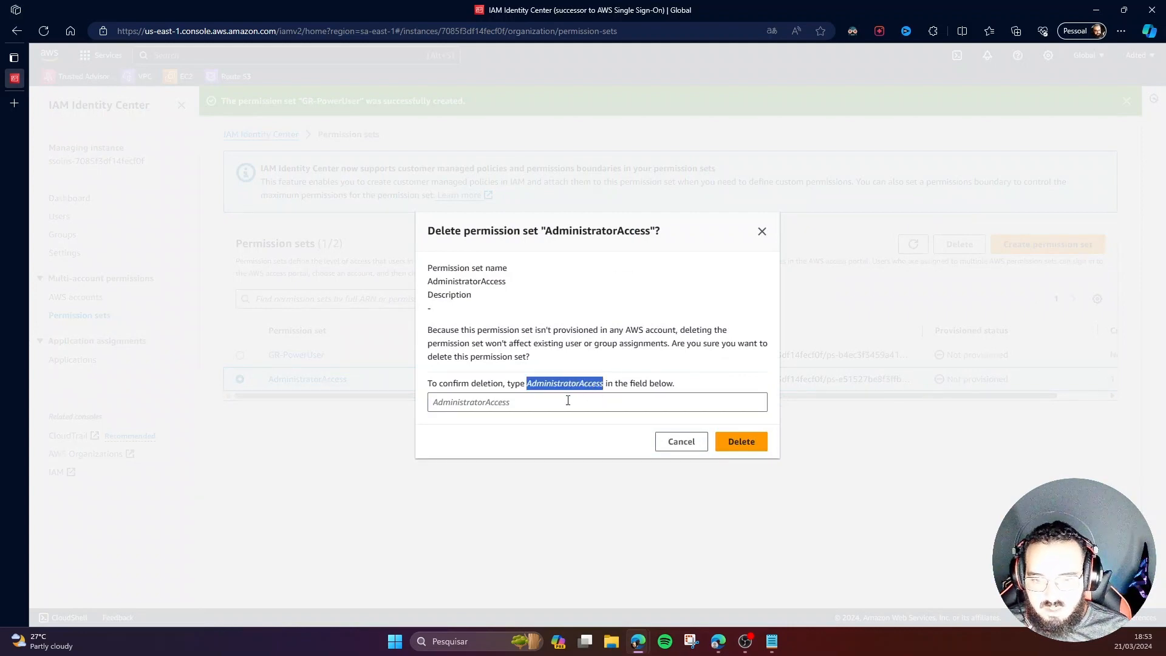
pyautogui.click(510, 402)
pyautogui.hotkey('ctrl', 'v')
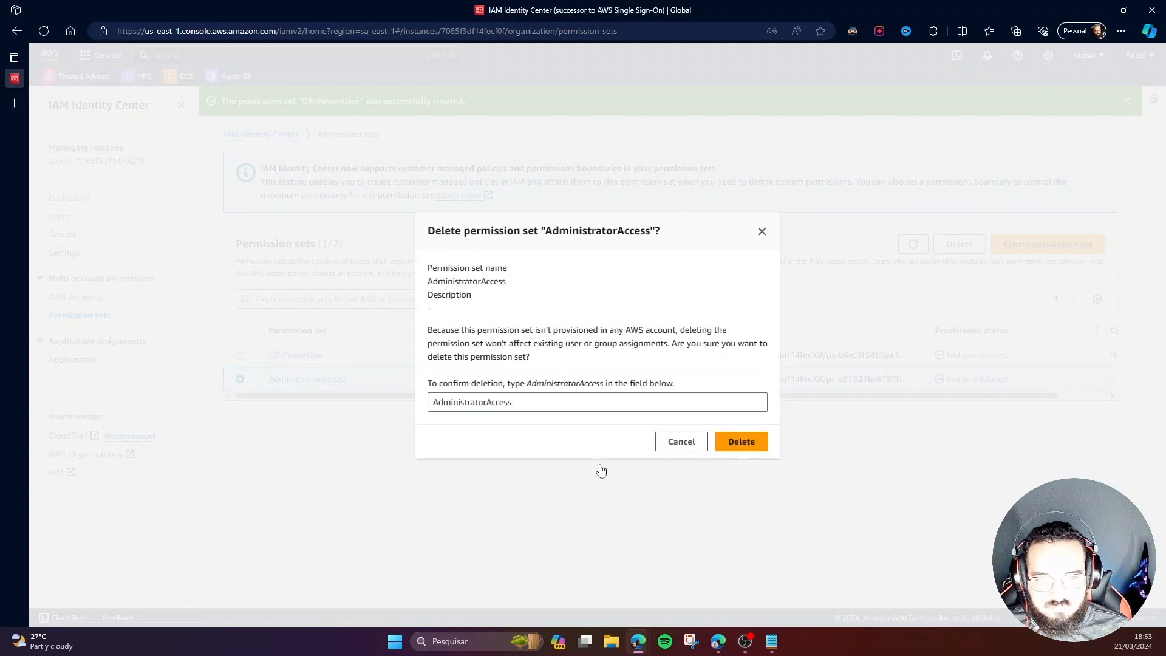
pyautogui.press('Return')
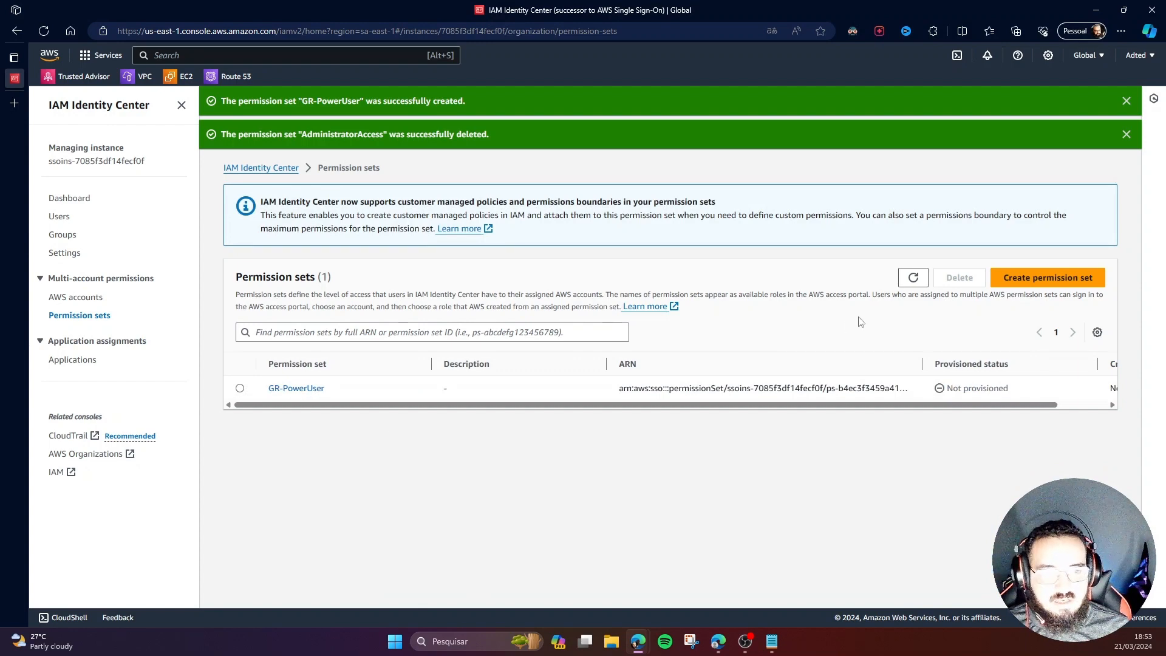
# Start a new predefined permission set based on the AdministratorAccess managed policy and proceed to its details
pyautogui.click(1035, 278)
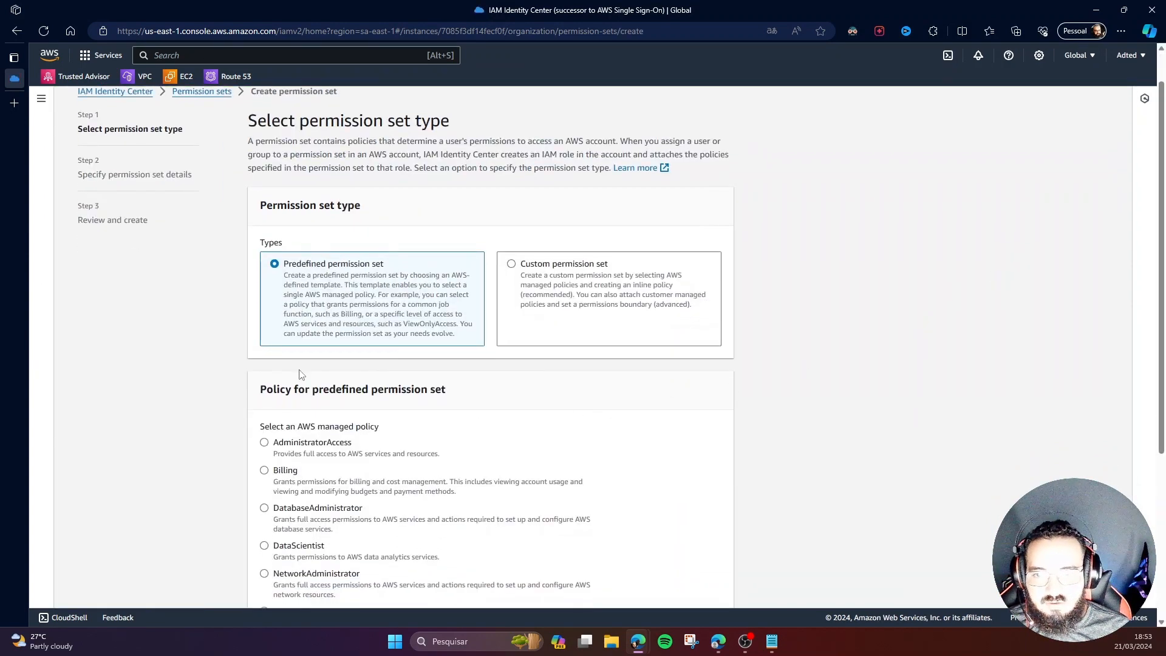
pyautogui.click(266, 441)
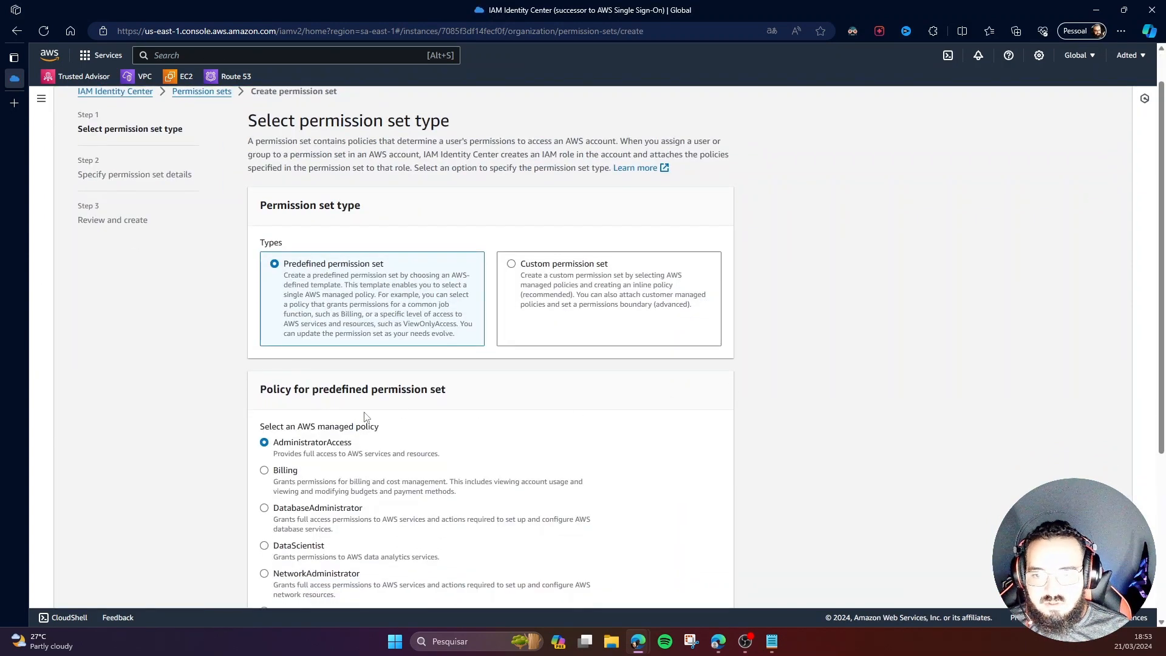
pyautogui.scroll(-5, 425, 413)
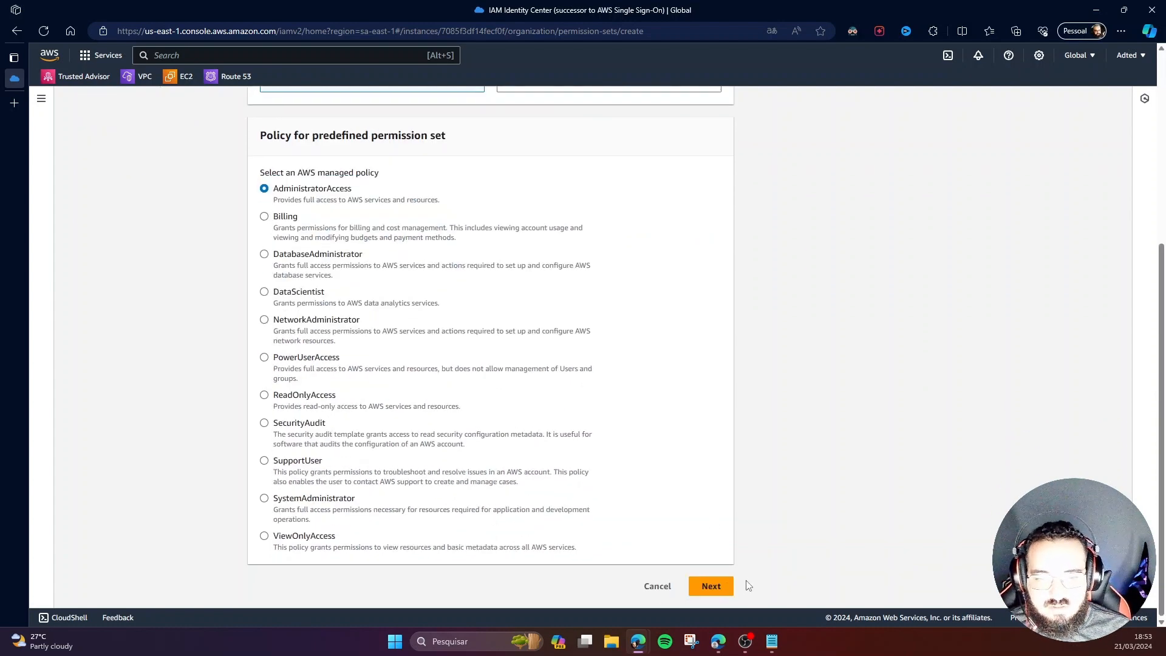
pyautogui.click(710, 586)
# Name the new permission set GR-AdministratorUser, keep the 1-hour session duration, and create it
pyautogui.click(267, 236)
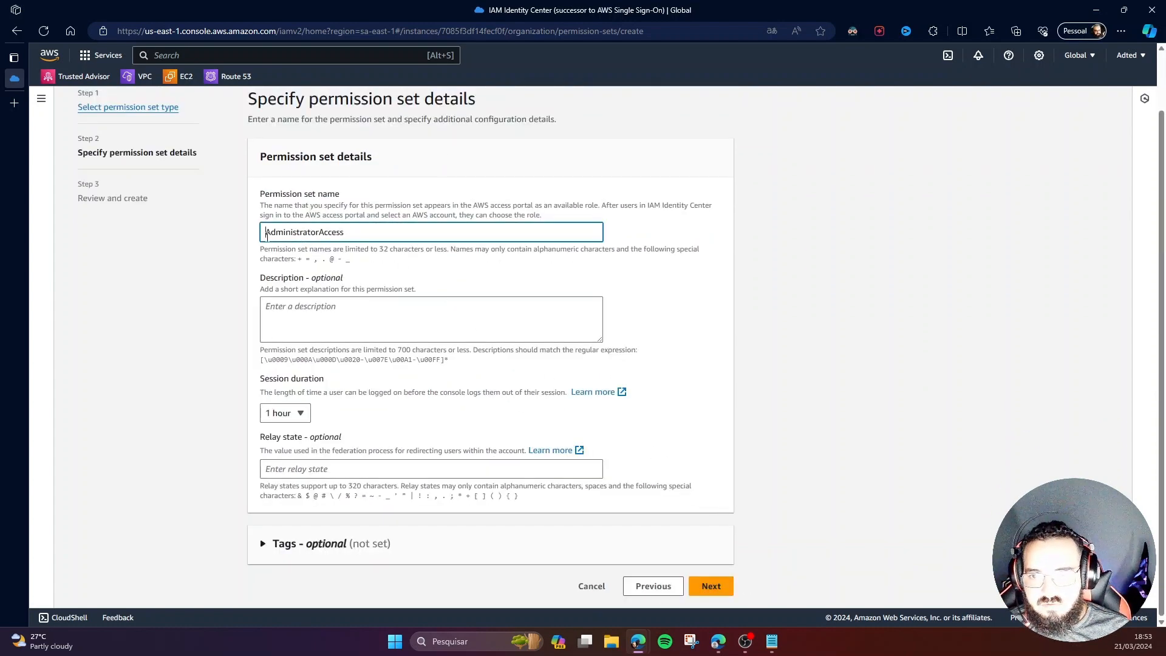
pyautogui.write('GR-')
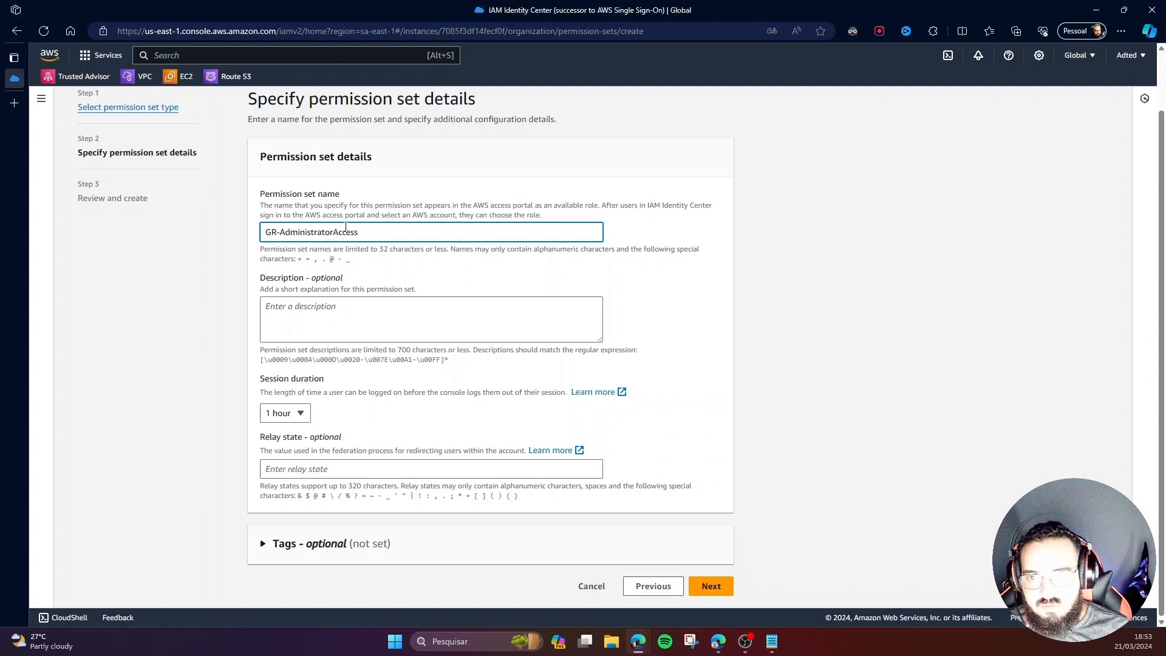
pyautogui.moveTo(333, 233); pyautogui.dragTo(391, 231)
pyautogui.write('User')
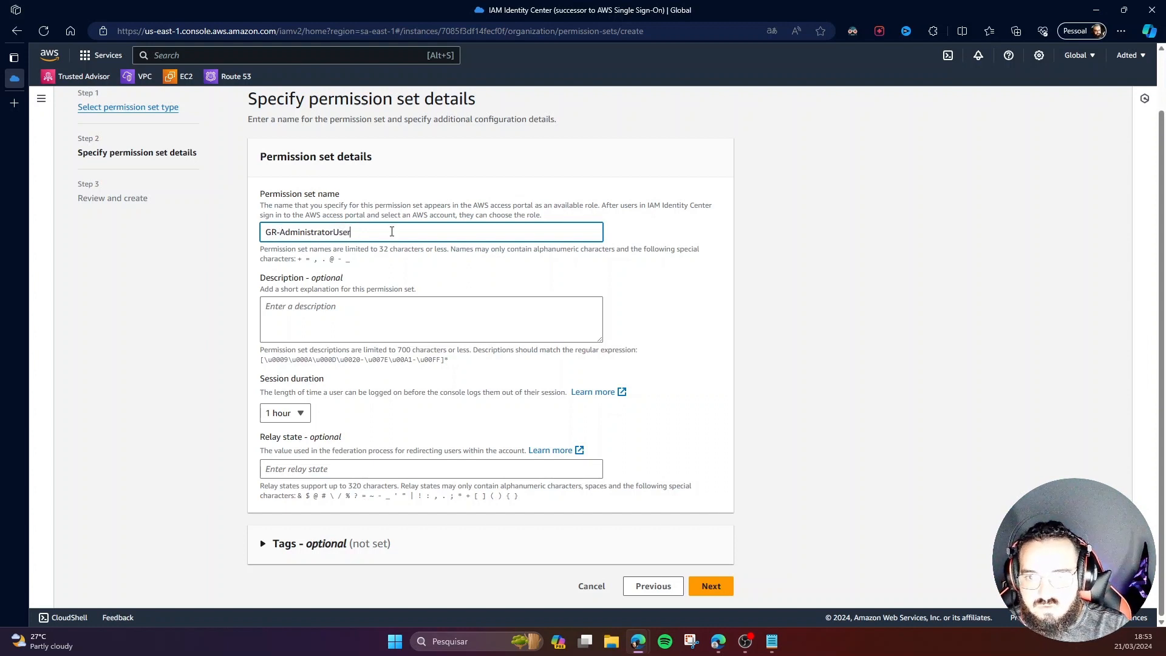
pyautogui.click(710, 586)
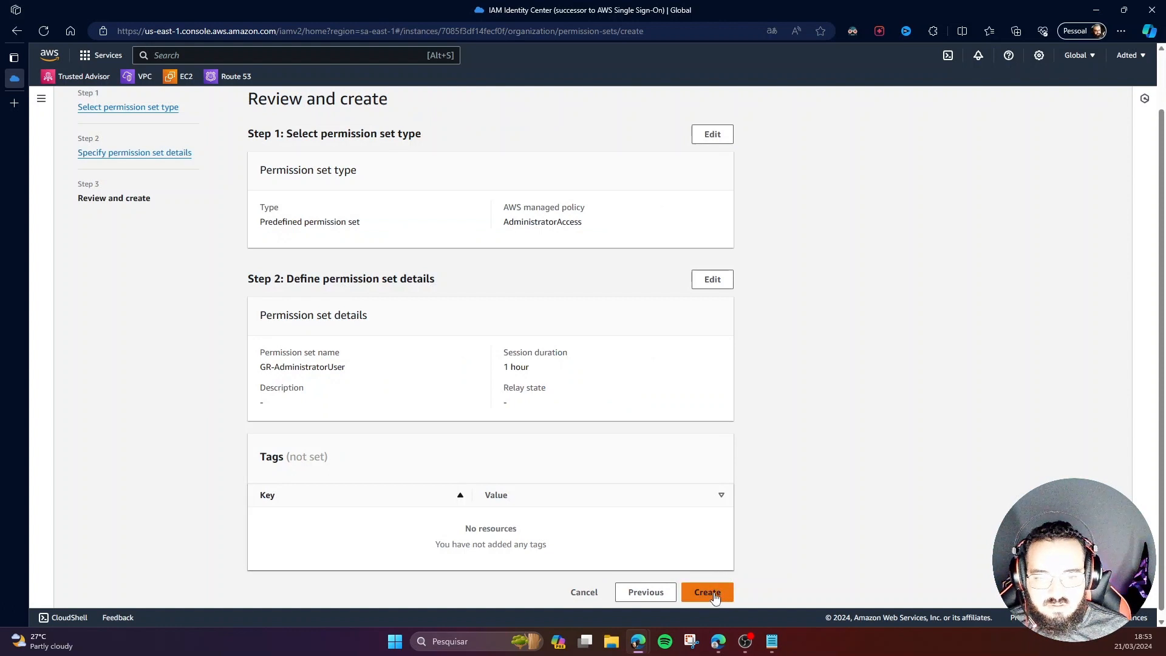
pyautogui.click(714, 598)
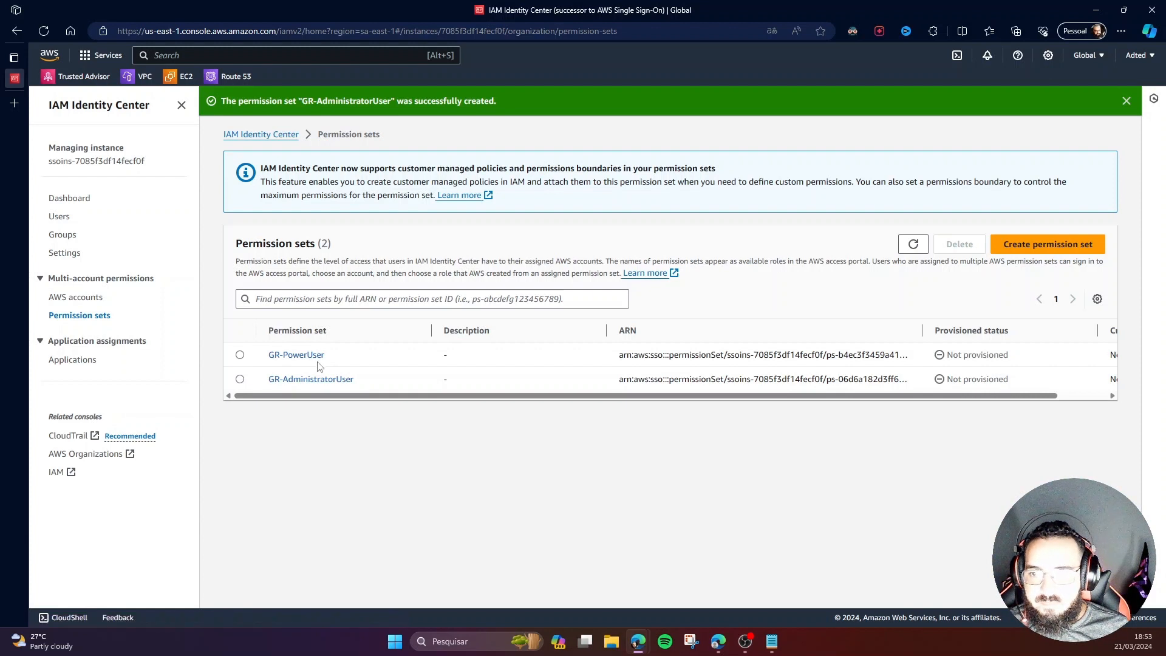
# Start assigning access to the Adted, Log Archive and Audit accounts, choosing the GR-AWS-AdministratorUser group
pyautogui.click(59, 218)
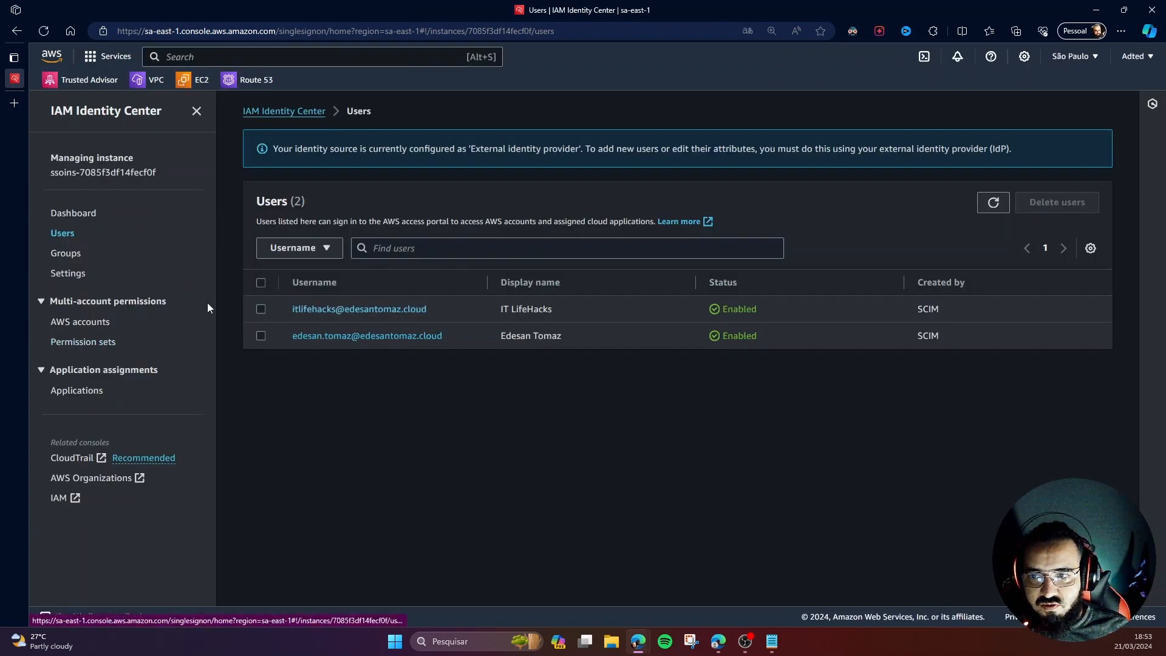
pyautogui.click(66, 256)
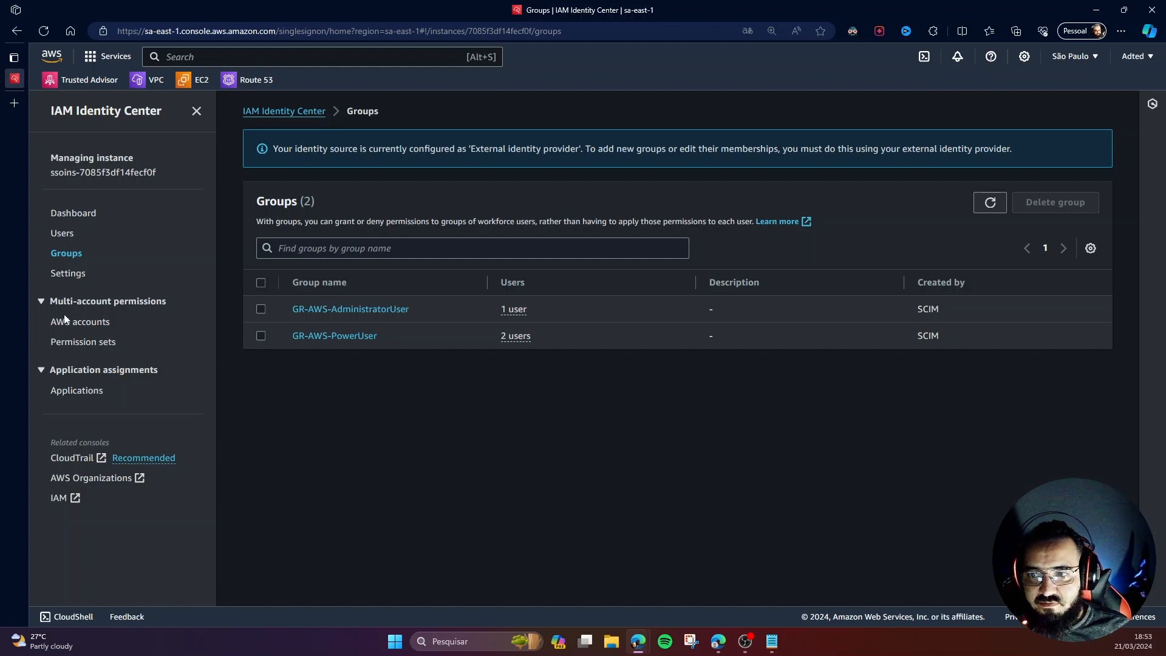
pyautogui.click(91, 328)
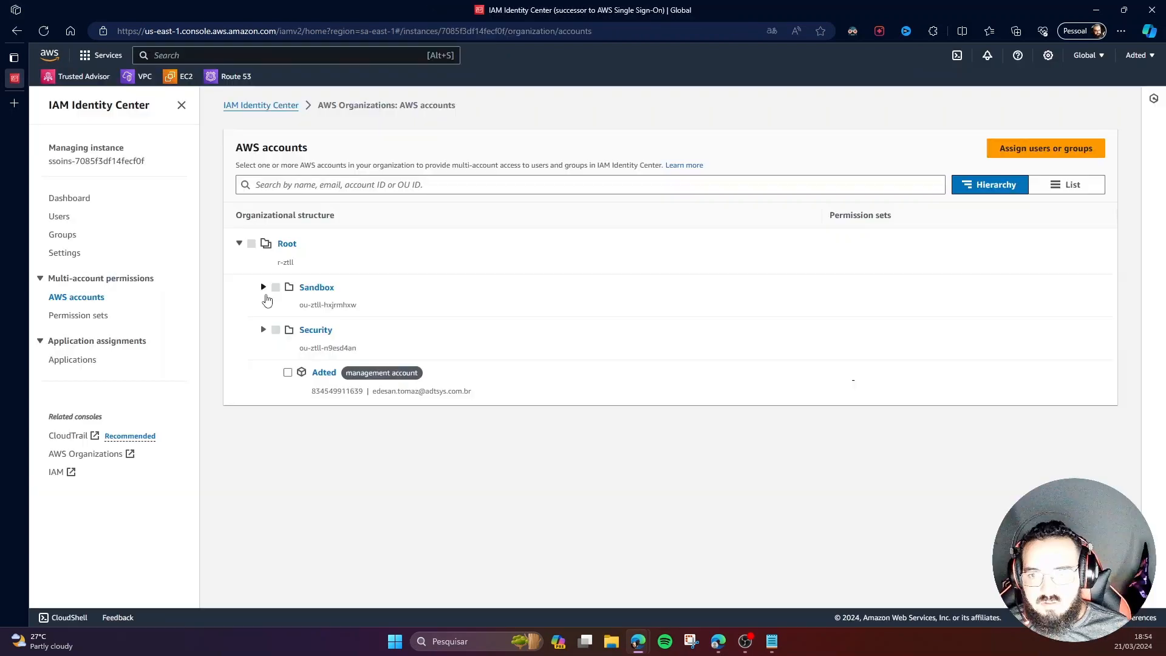
pyautogui.click(264, 287)
pyautogui.click(264, 352)
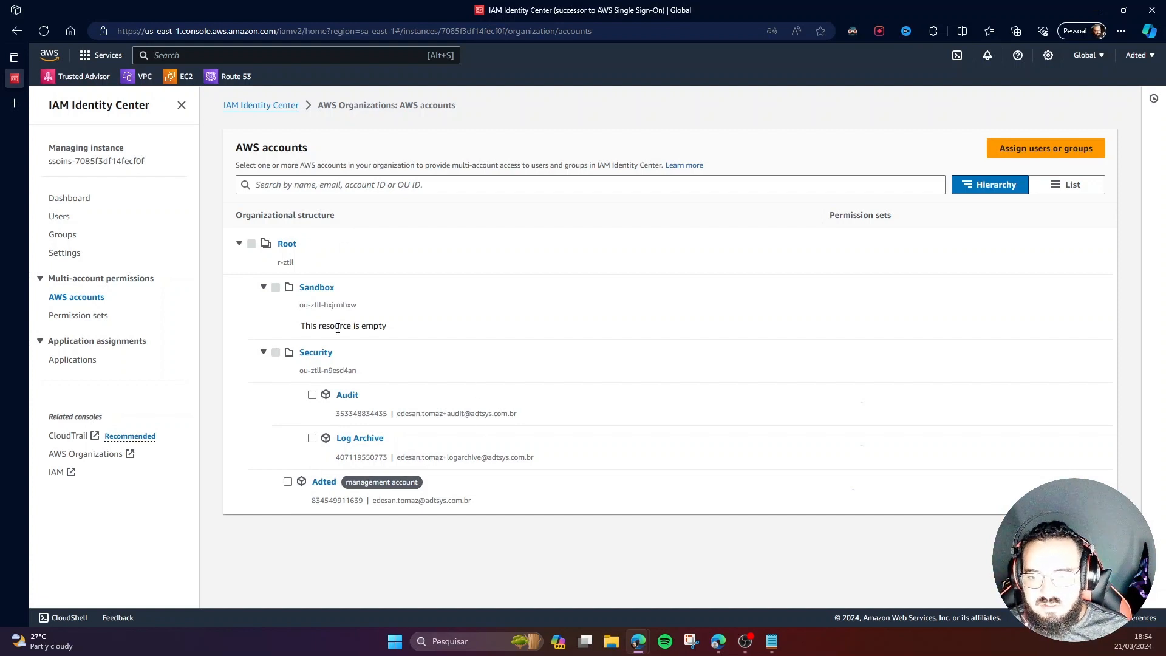
pyautogui.click(288, 482)
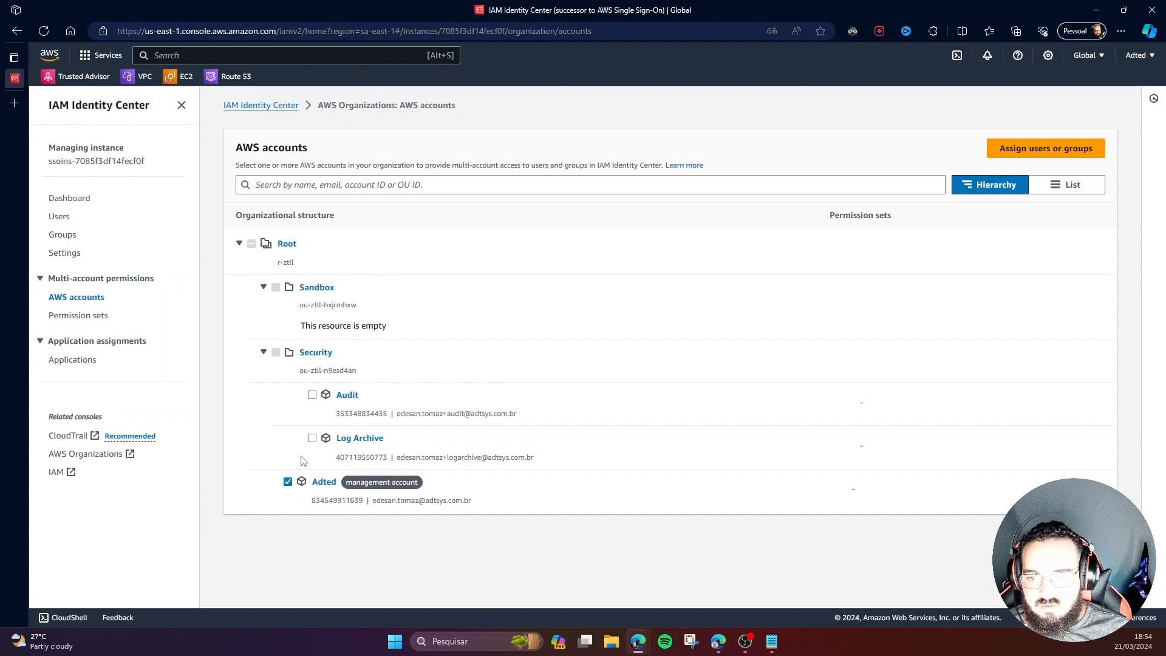
pyautogui.click(312, 438)
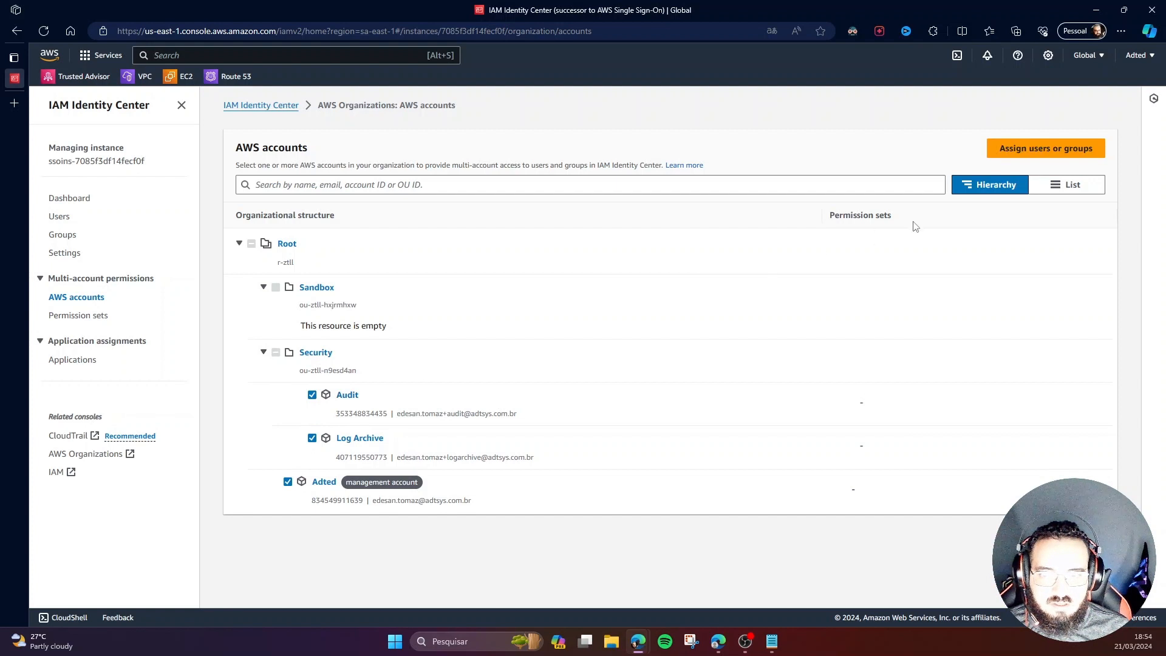
pyautogui.click(1051, 148)
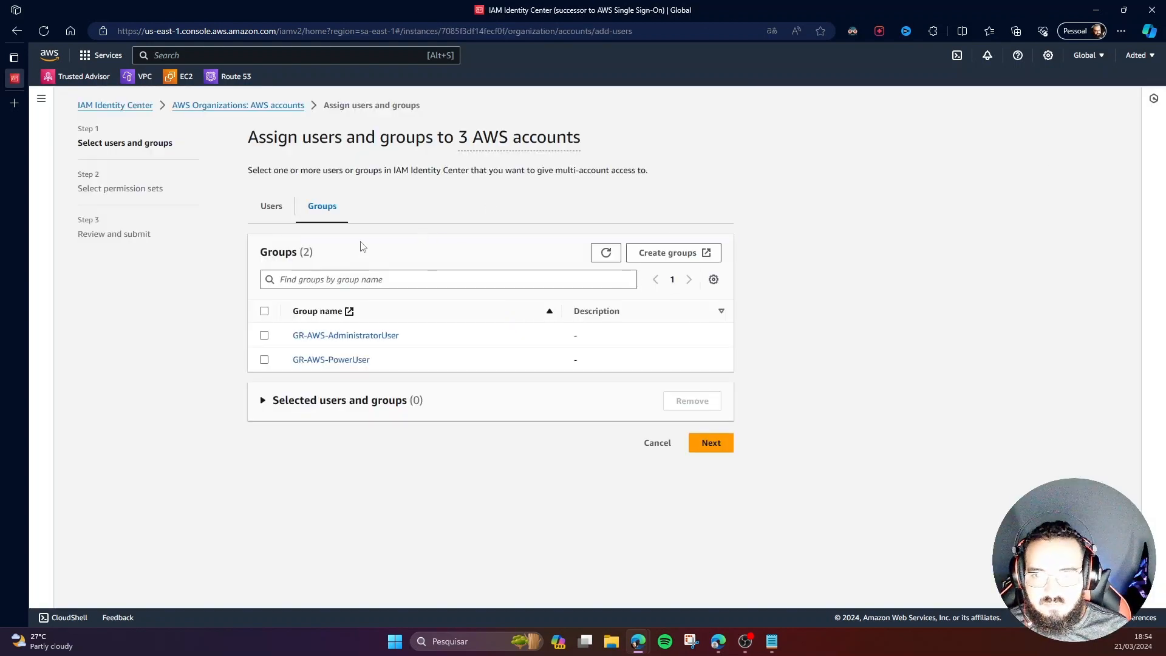
pyautogui.click(281, 341)
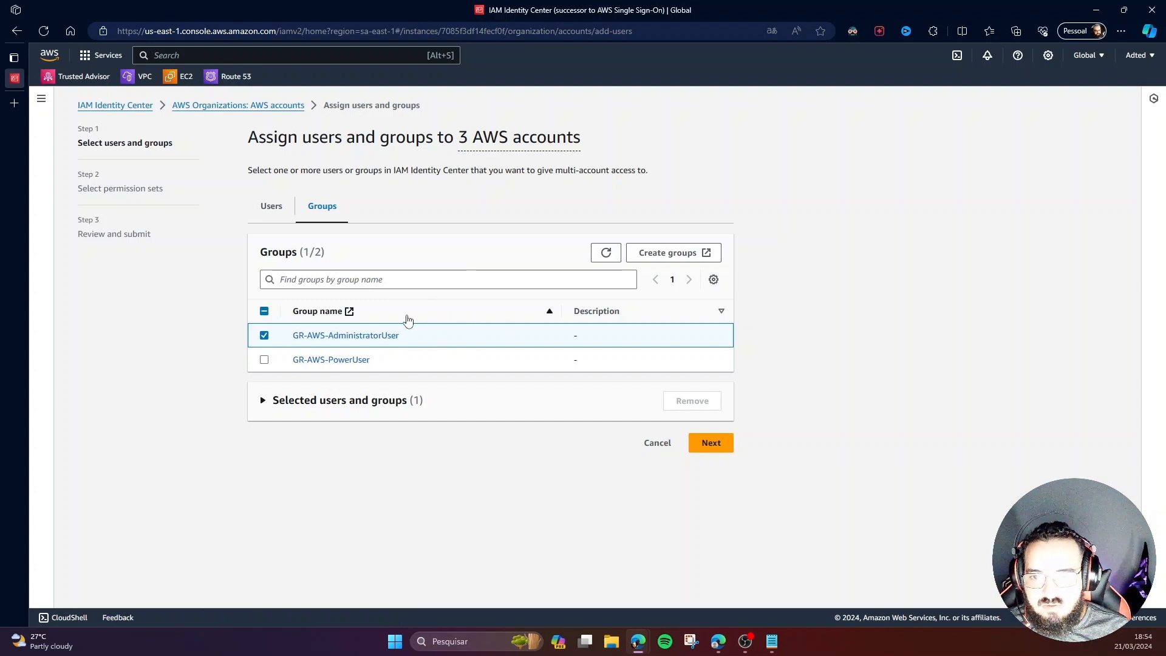
pyautogui.click(273, 210)
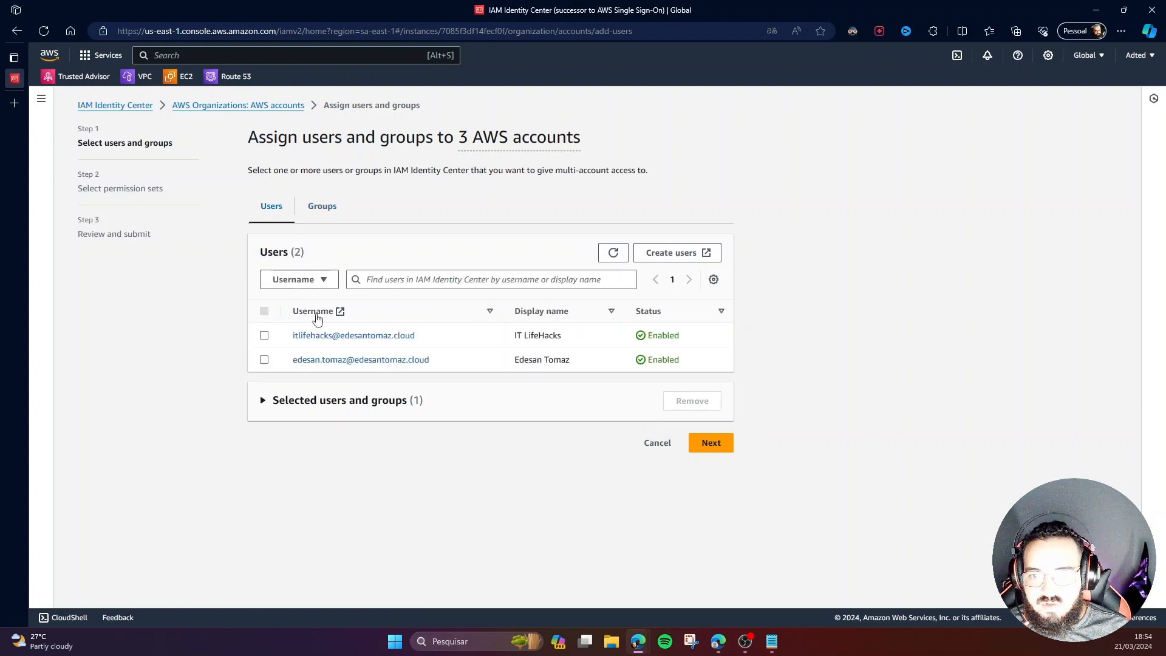
pyautogui.click(264, 336)
pyautogui.click(264, 359)
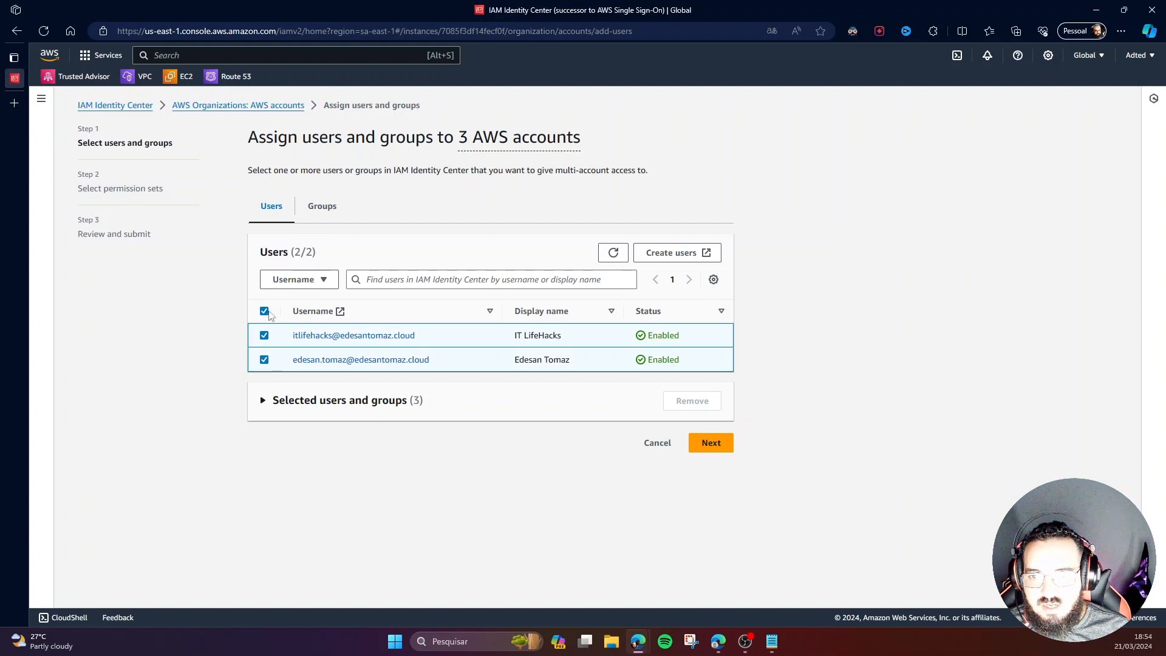
pyautogui.click(323, 206)
pyautogui.click(266, 210)
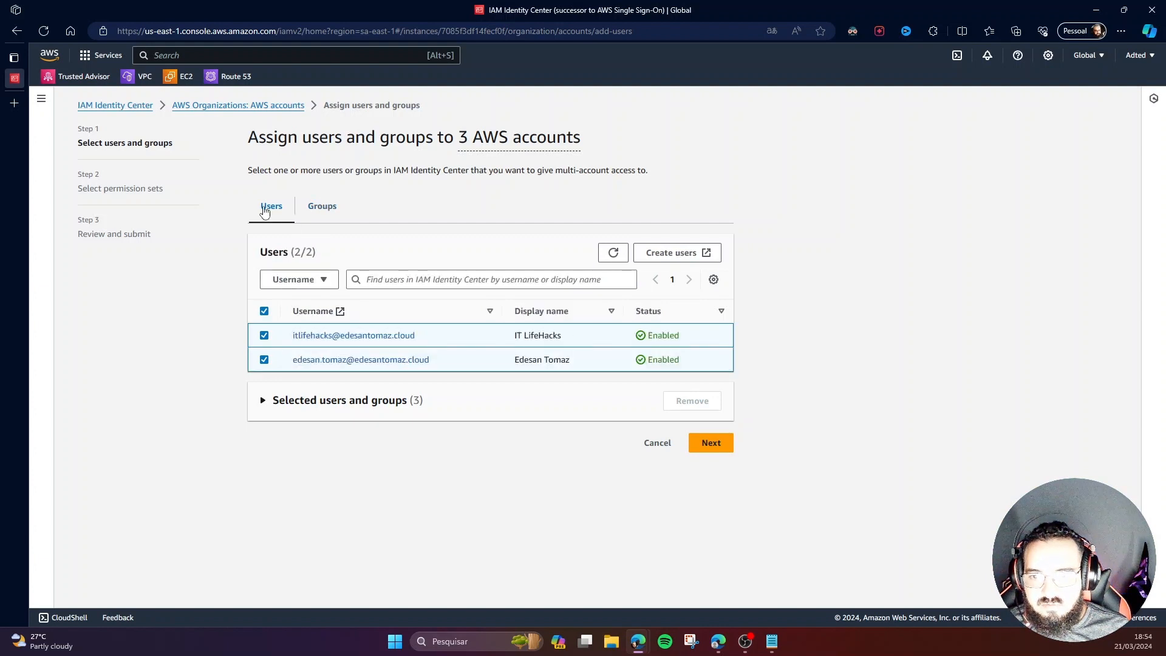
pyautogui.click(264, 335)
pyautogui.click(264, 359)
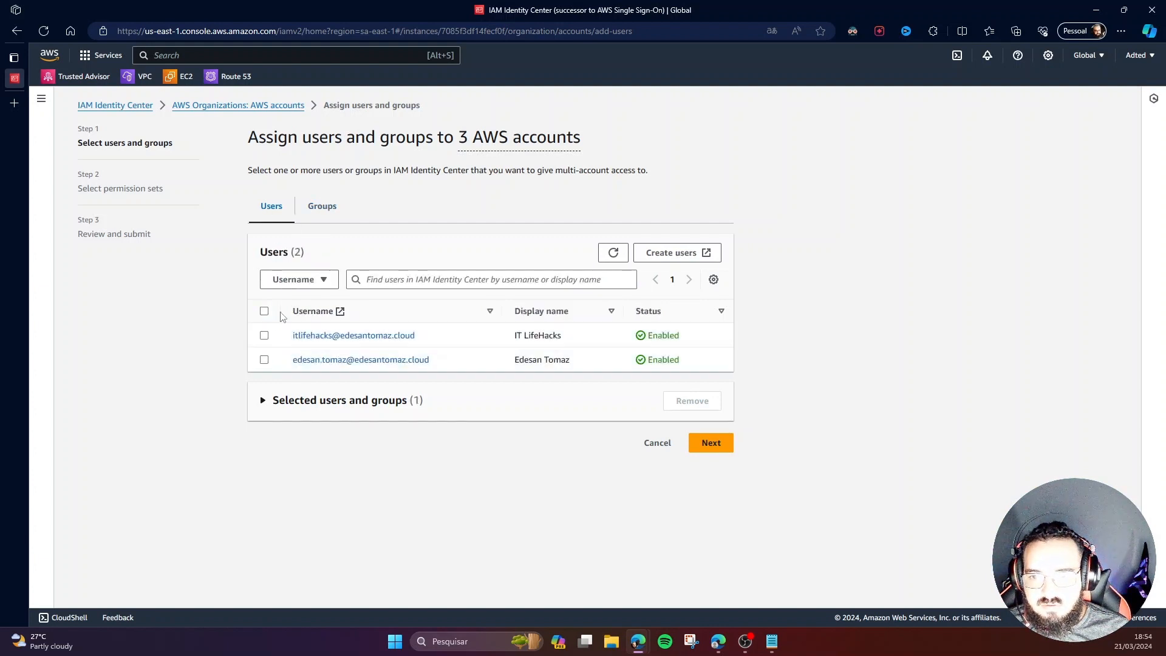
pyautogui.click(314, 213)
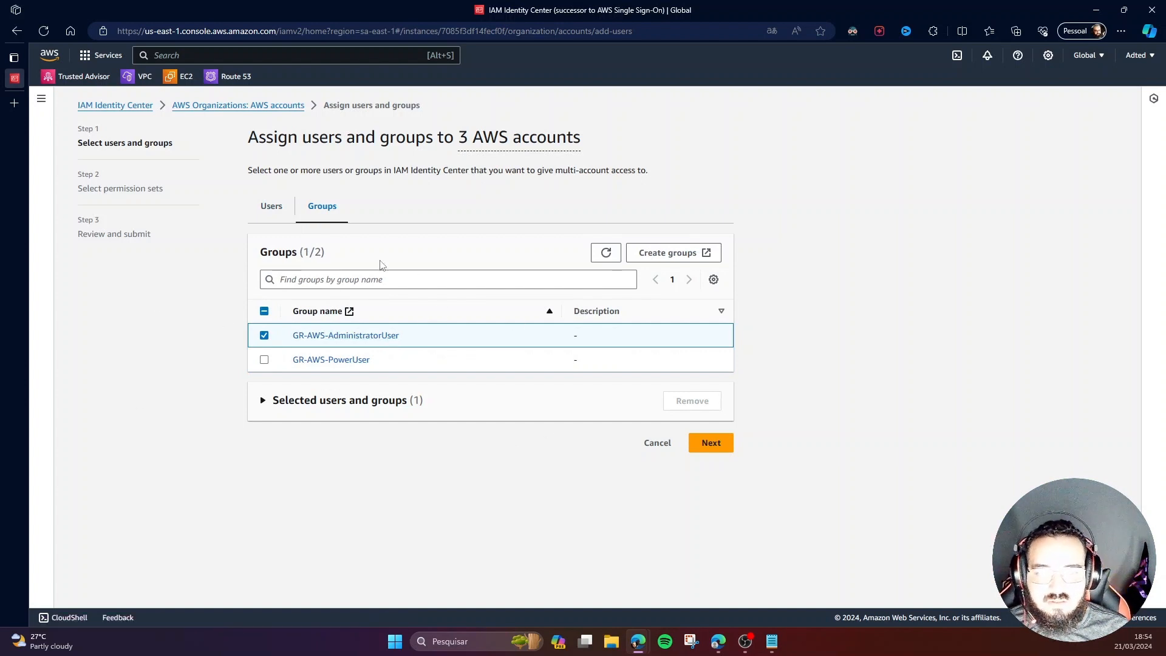
# Give the chosen group the GR-AdministratorUser permission set on the three accounts and submit the assignment
pyautogui.click(723, 443)
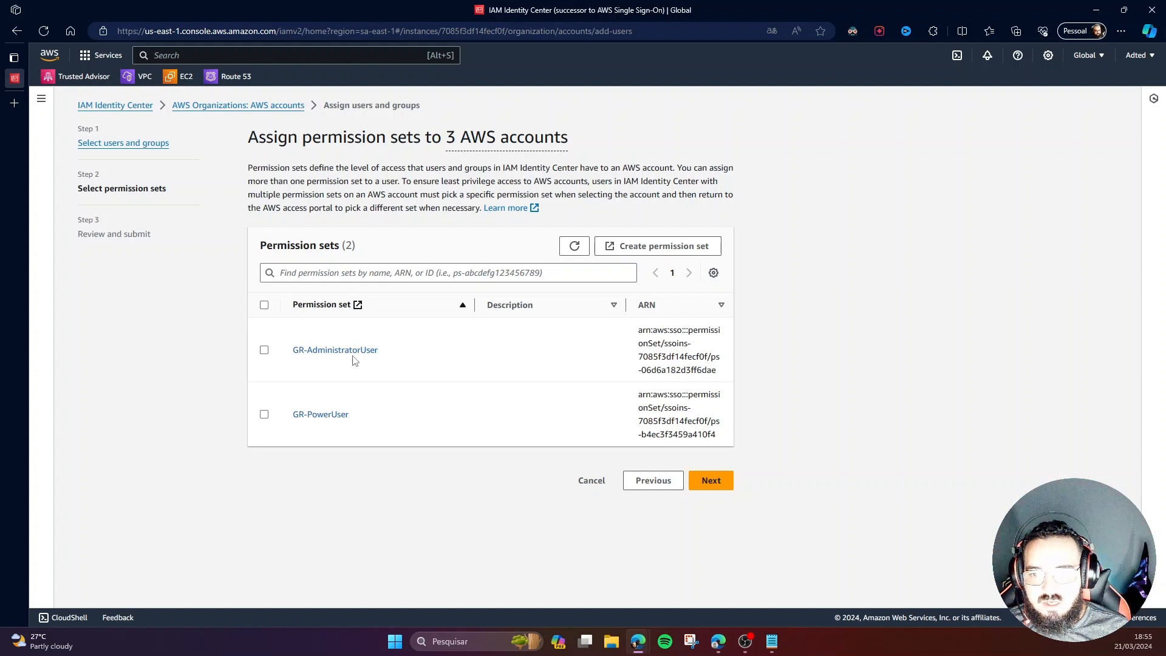
pyautogui.click(264, 350)
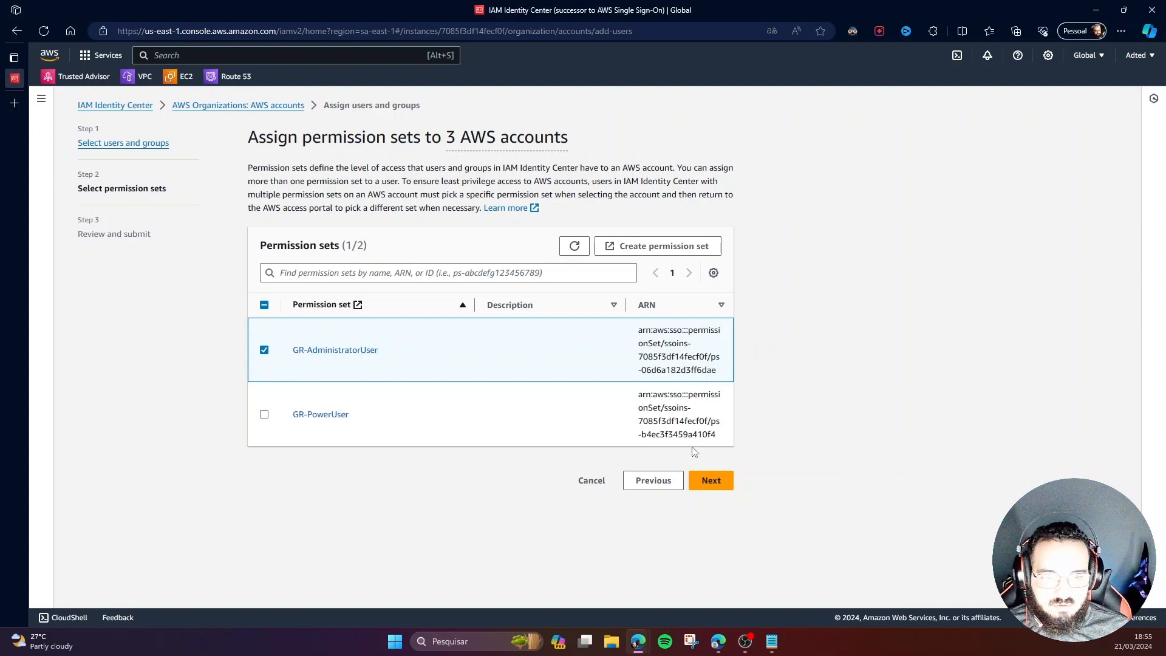
pyautogui.click(722, 485)
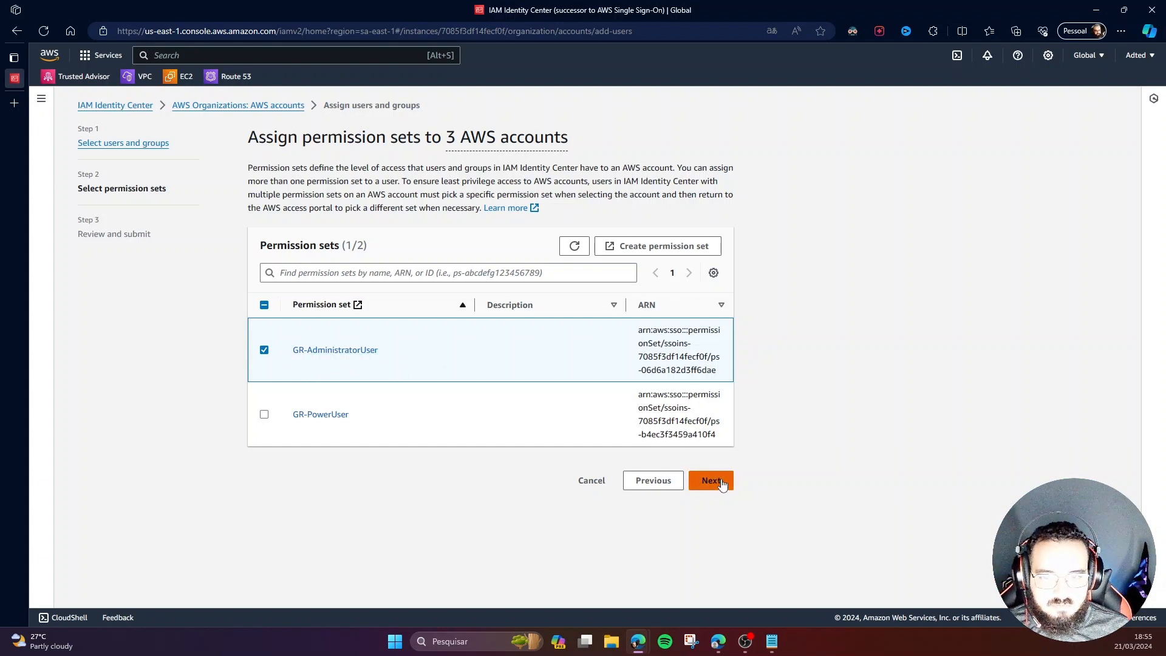
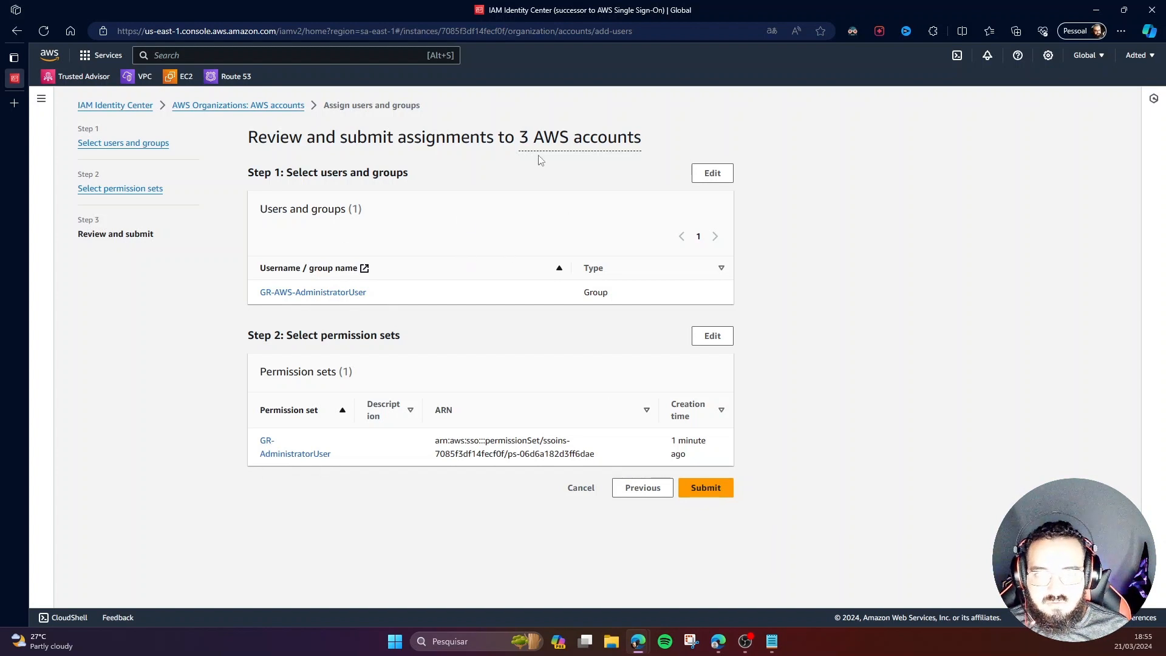
pyautogui.click(722, 496)
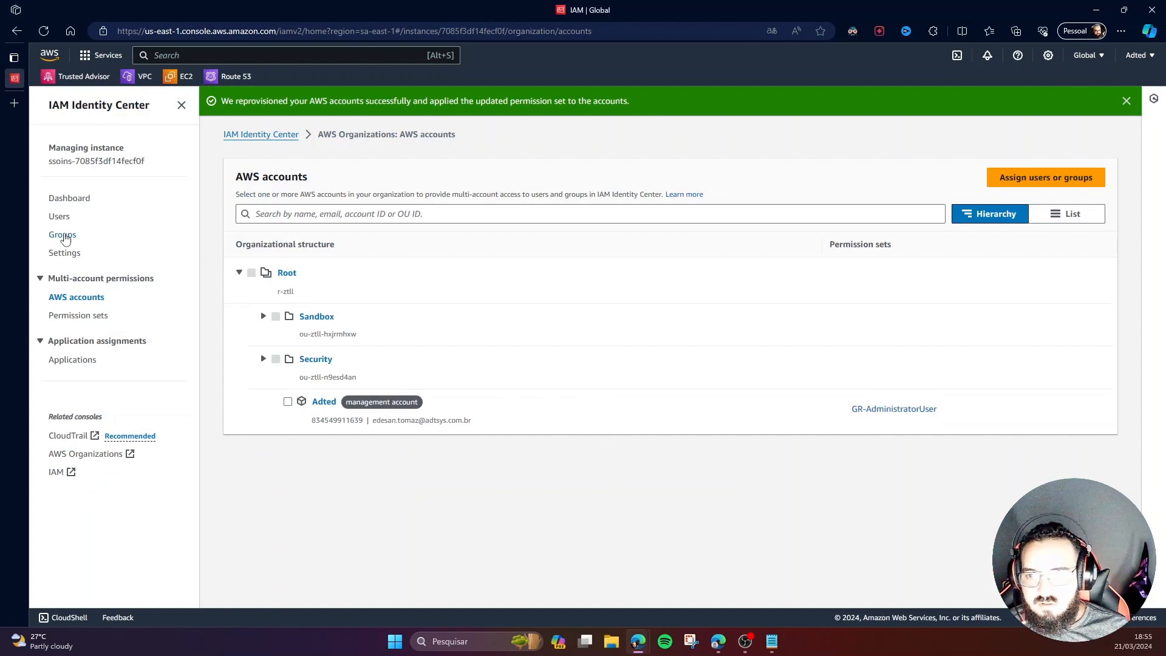
# Examine the members and AWS account access of the GR-AWS-AdministratorUser and GR-AWS-PowerUser groups
pyautogui.click(64, 236)
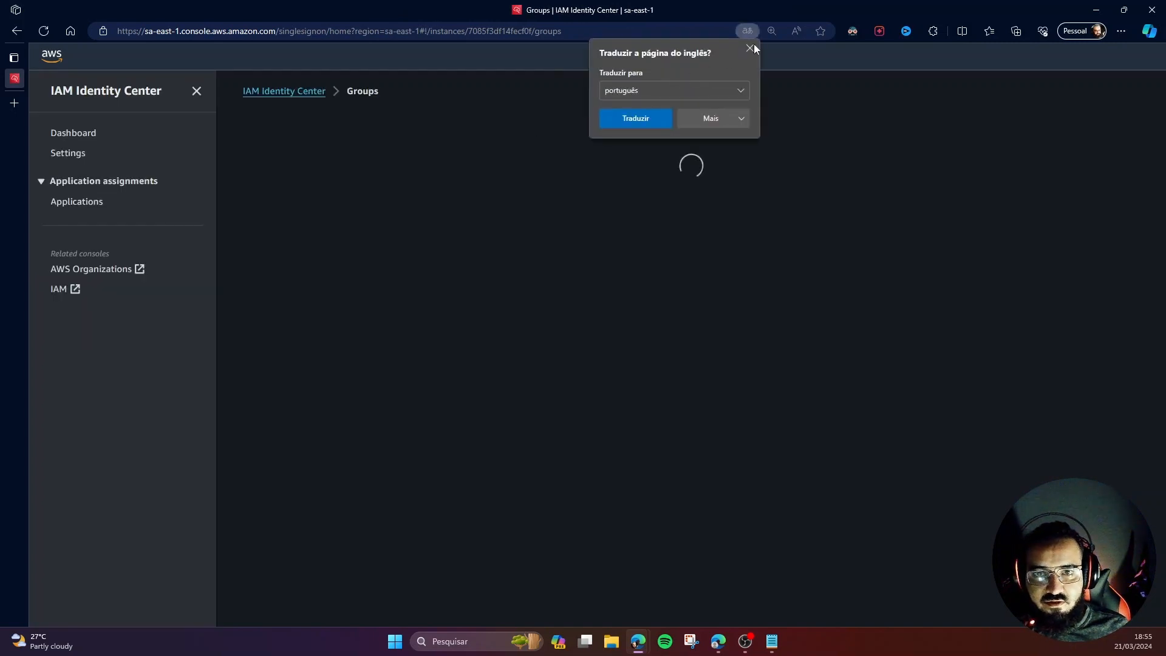
pyautogui.click(750, 48)
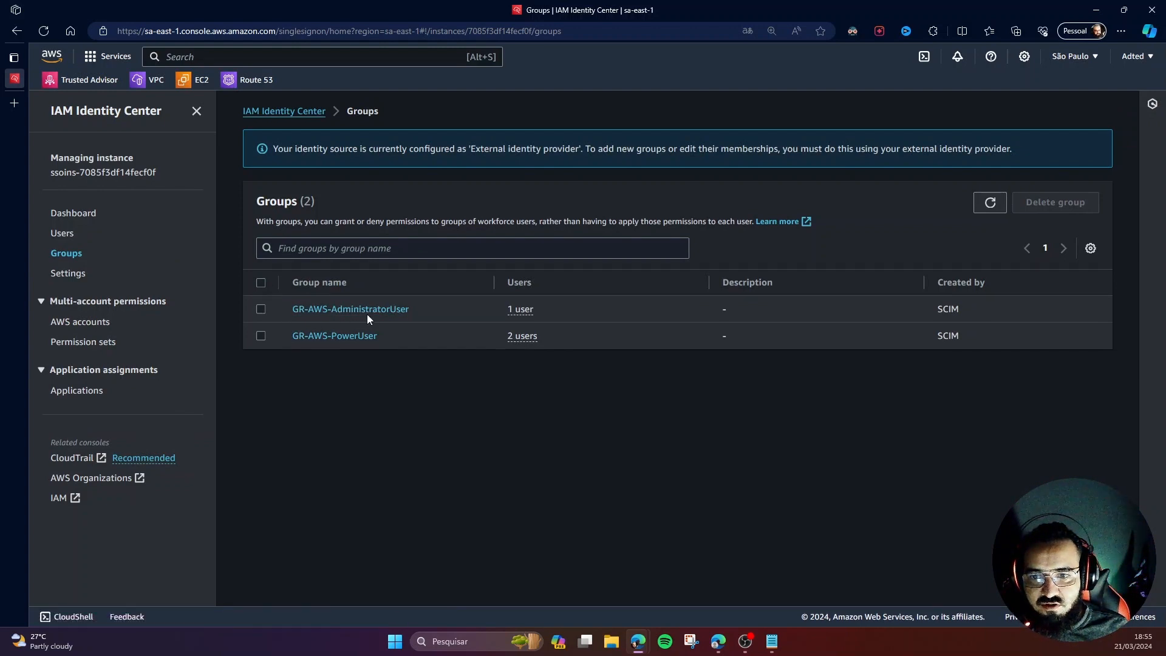
pyautogui.click(370, 310)
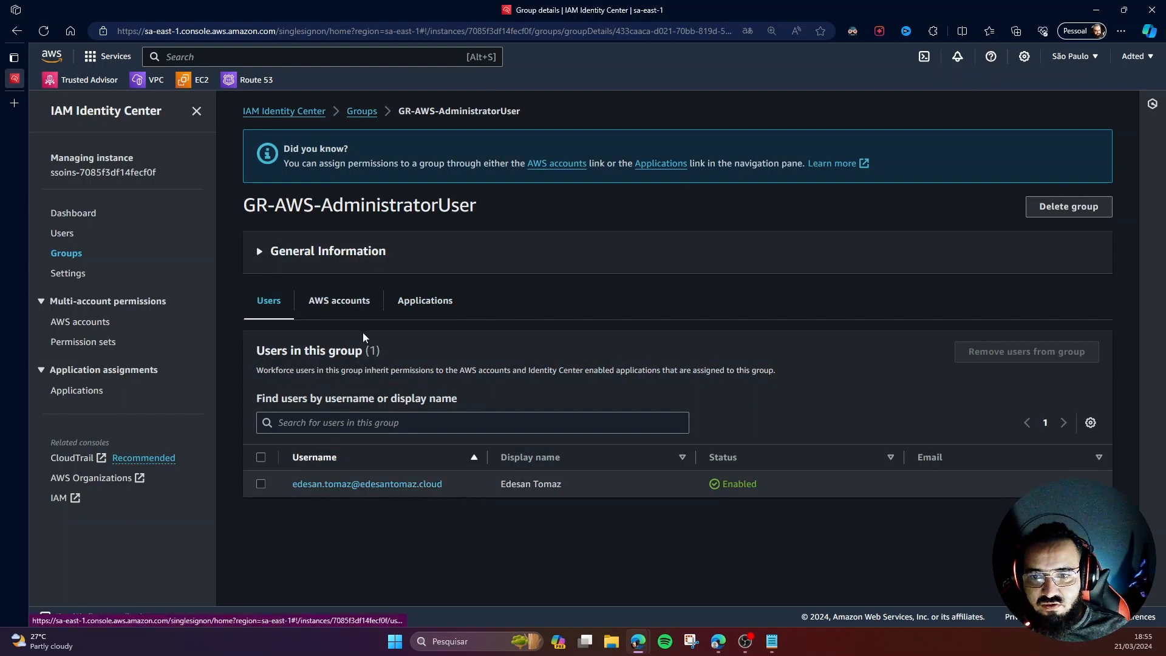
pyautogui.click(339, 303)
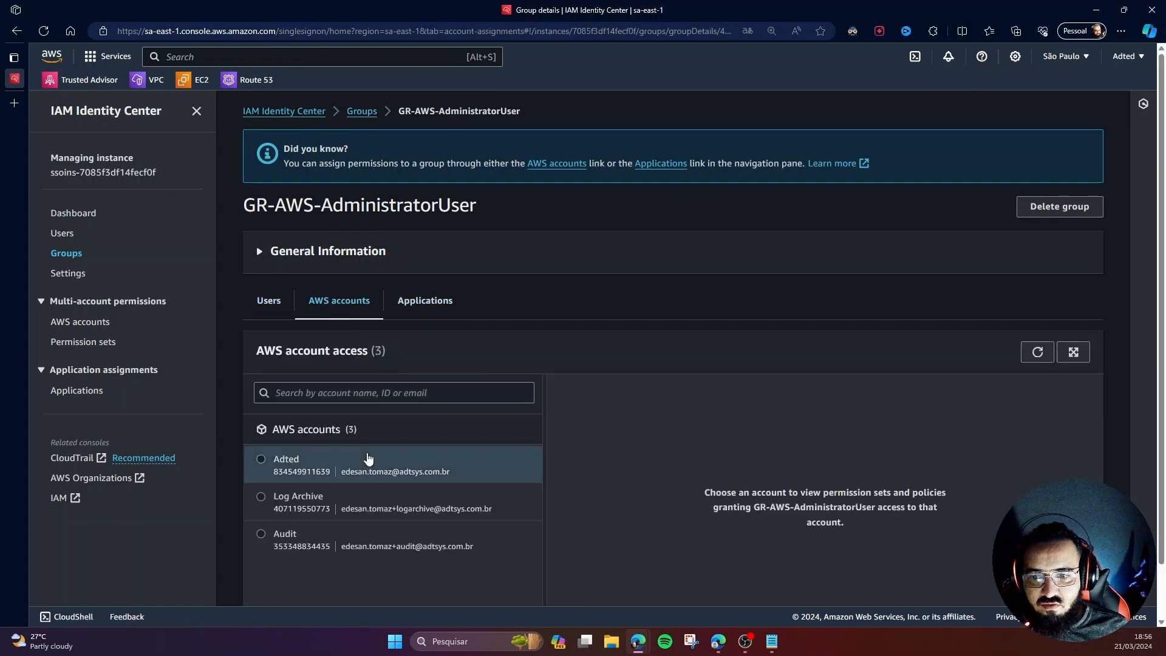
pyautogui.scroll(-1, 367, 459)
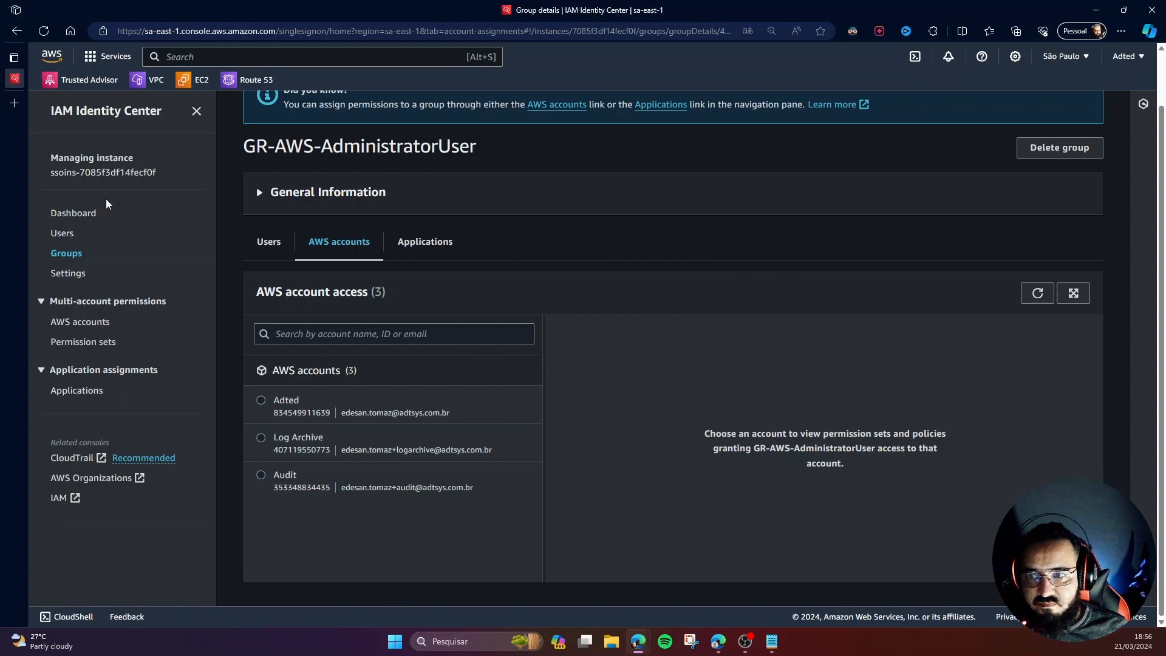
pyautogui.click(61, 253)
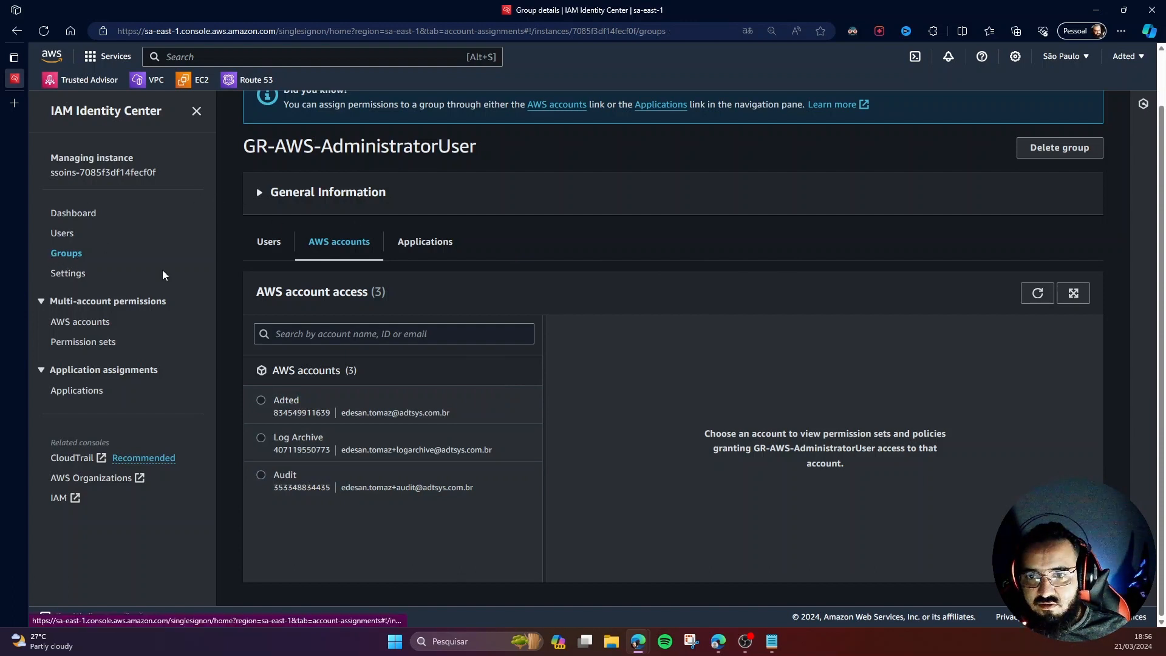
pyautogui.click(348, 336)
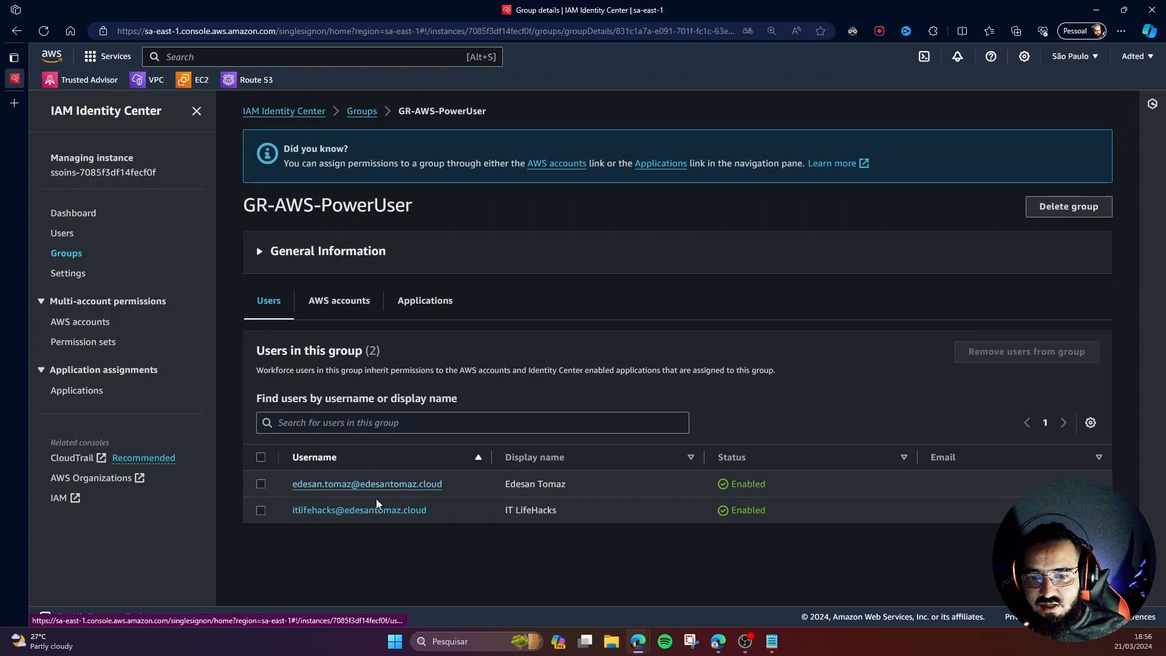
pyautogui.click(333, 311)
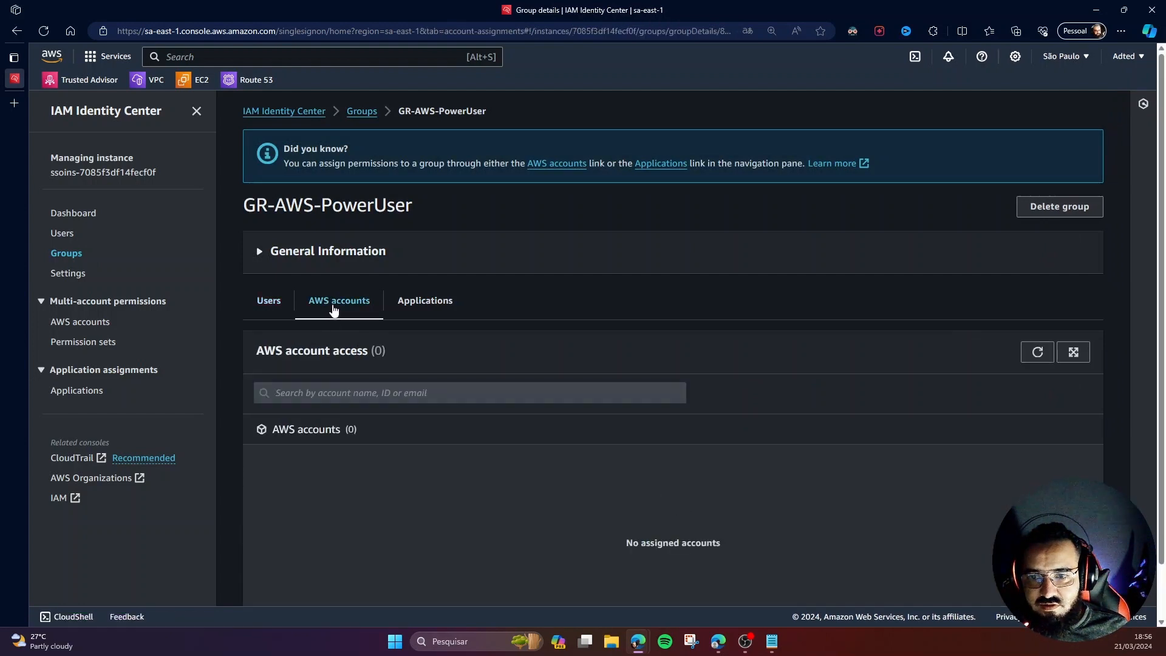
pyautogui.scroll(-1, 298, 457)
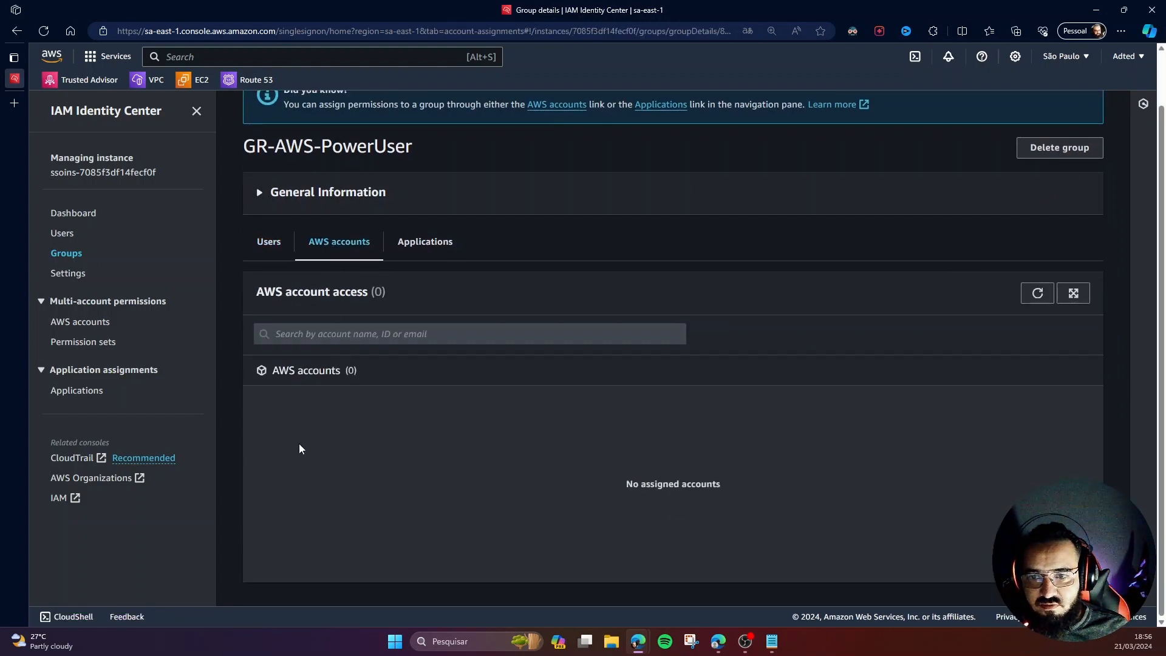
# Start a new user or group assignment for only the Audit and Log Archive accounts
pyautogui.click(84, 322)
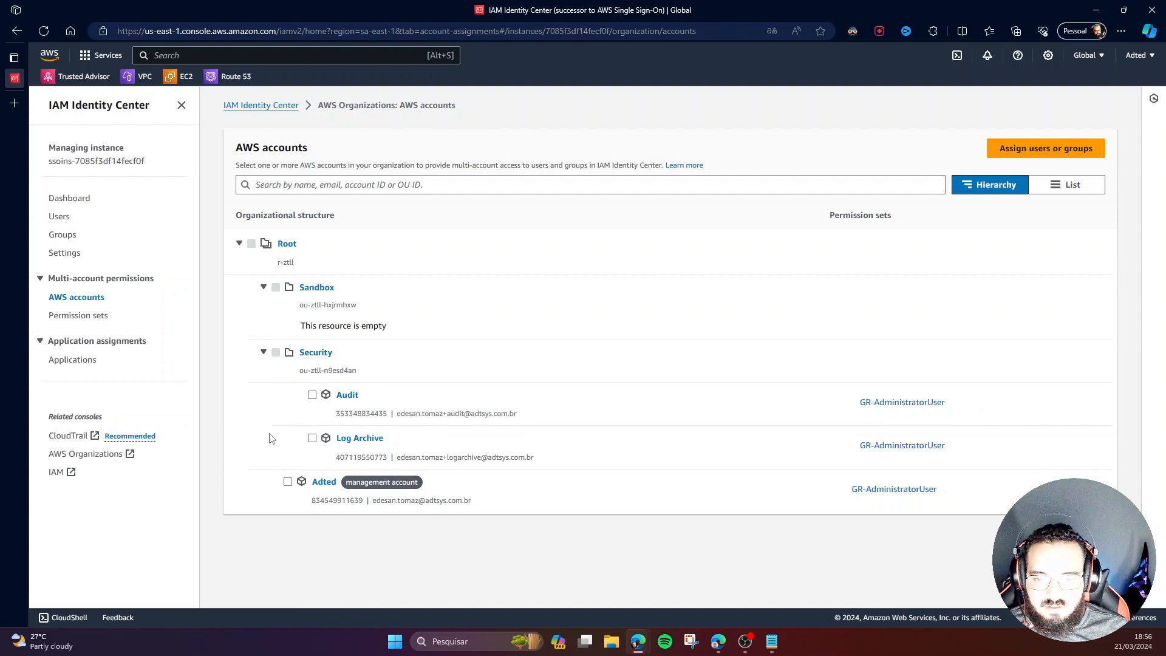
pyautogui.click(288, 483)
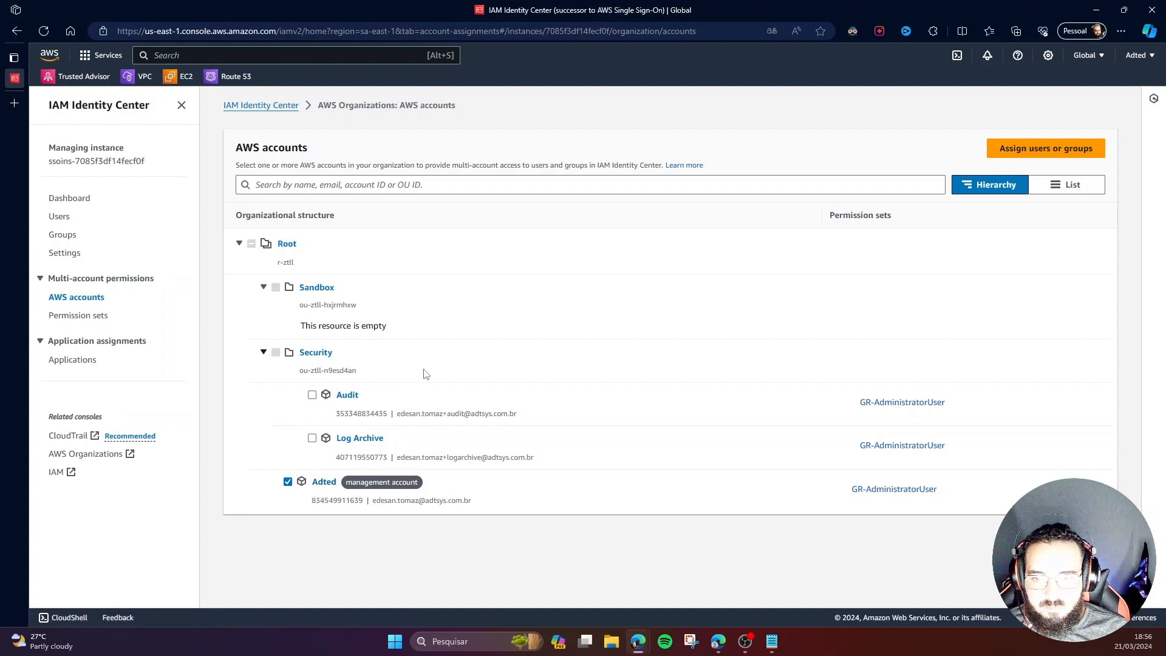
pyautogui.click(288, 482)
pyautogui.click(312, 395)
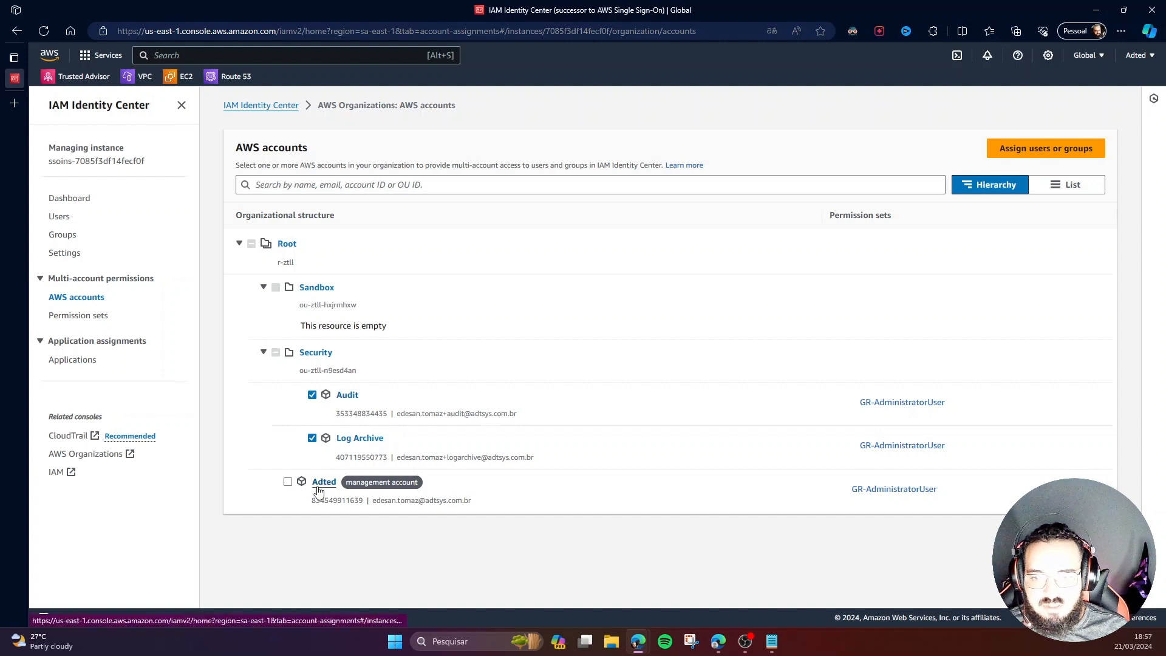
pyautogui.click(1049, 154)
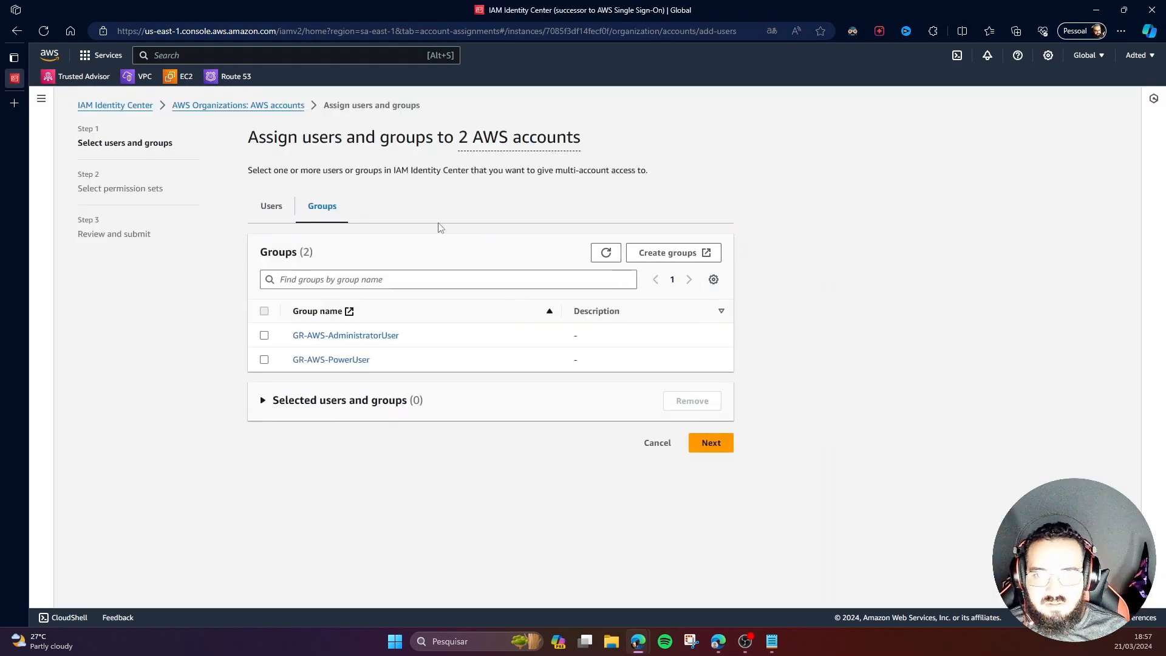
# Assign the GR-AWS-PowerUser group the GR-PowerUser permission set on the two selected accounts and submit the assignment
pyautogui.click(264, 360)
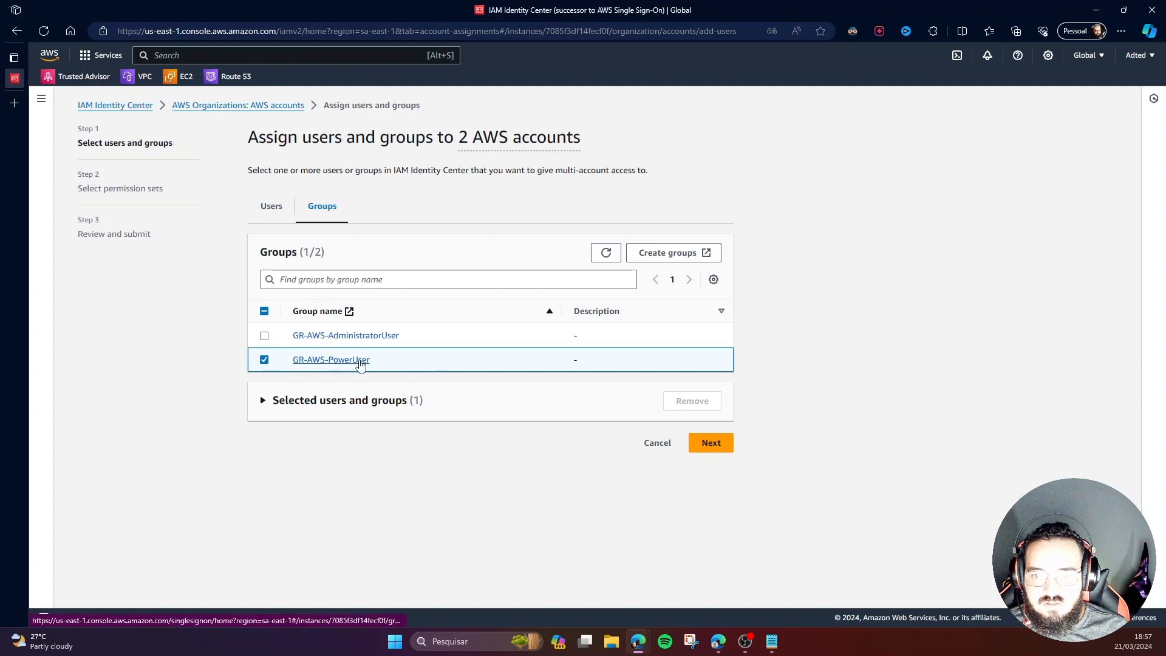
pyautogui.click(707, 443)
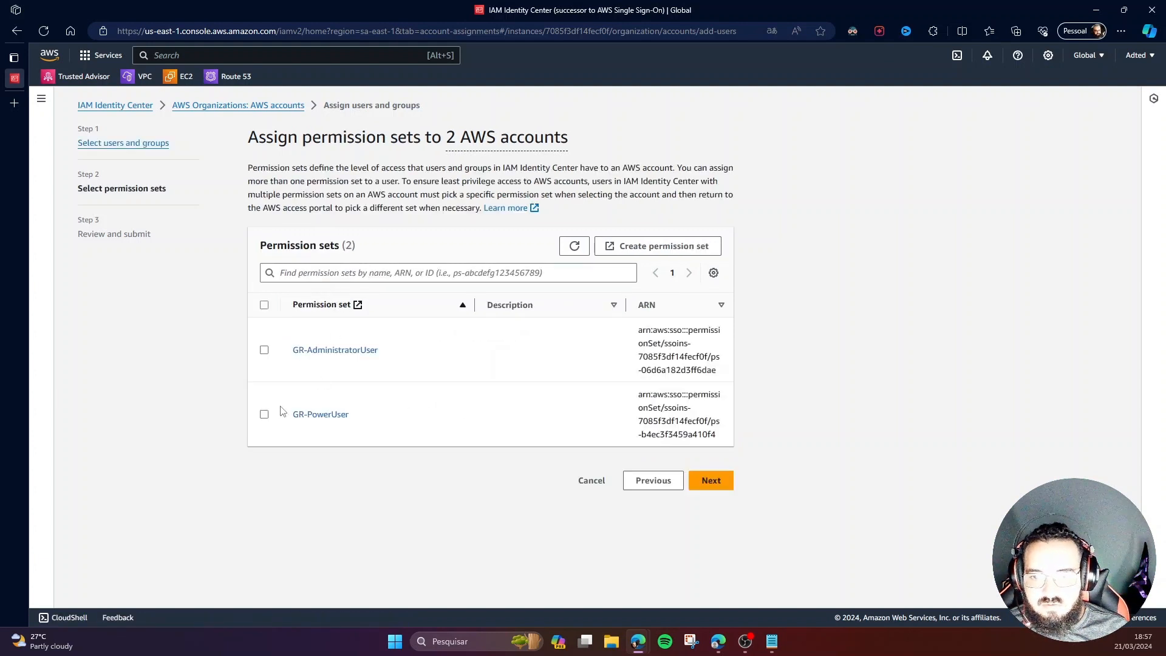
pyautogui.click(265, 415)
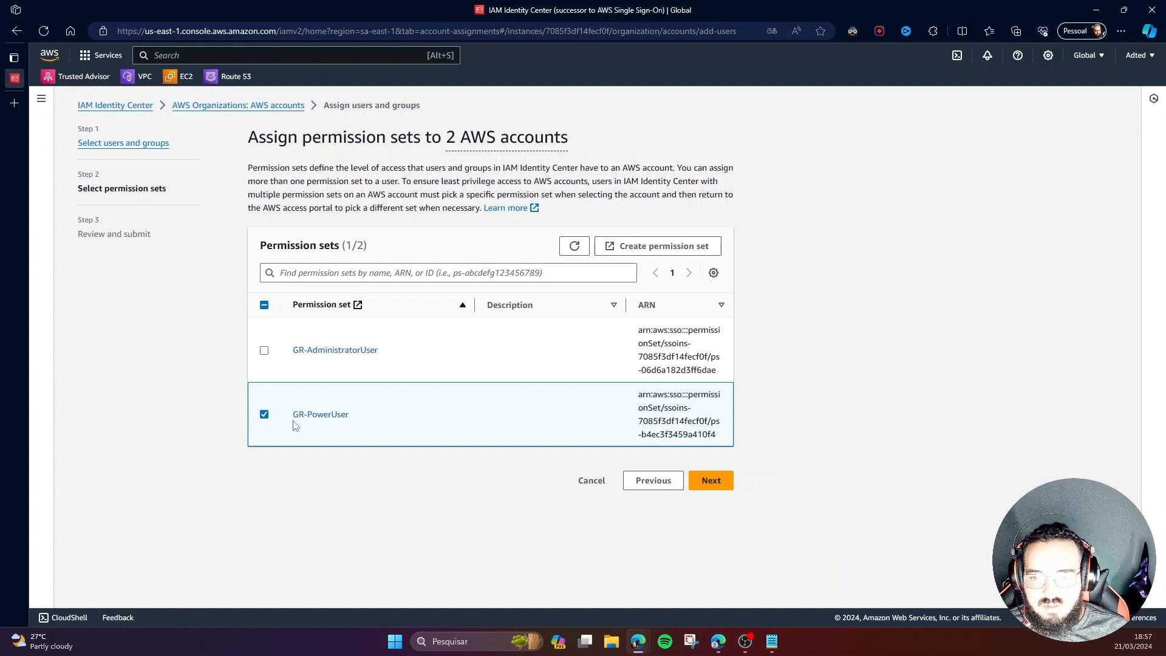
pyautogui.click(711, 481)
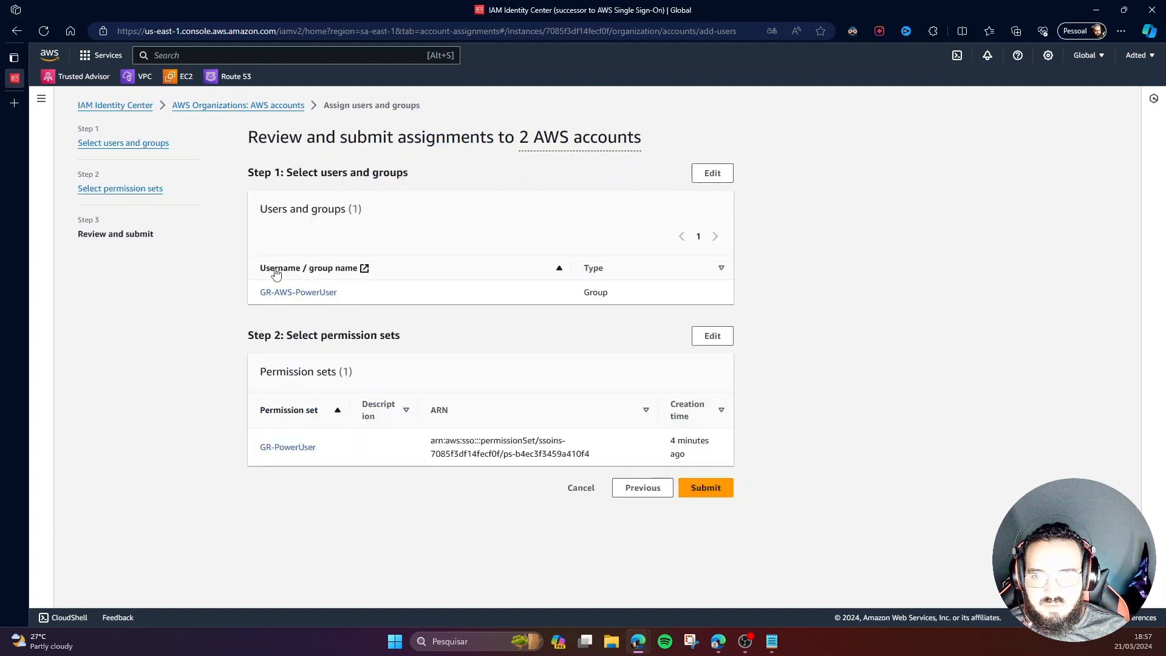
pyautogui.click(725, 493)
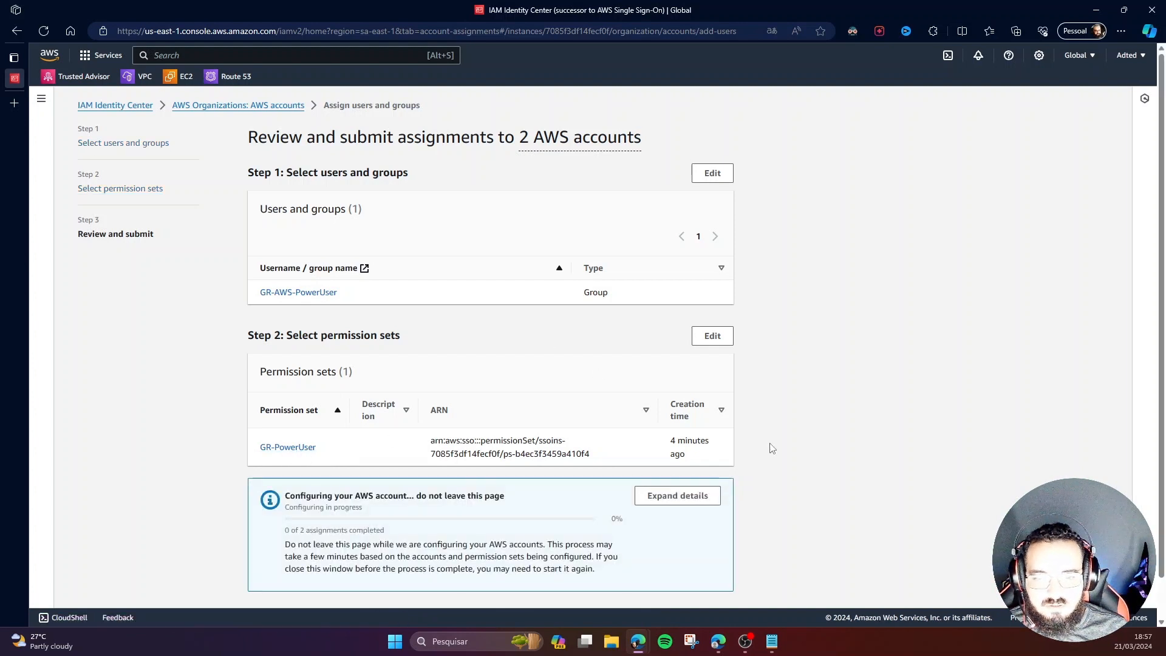
pyautogui.scroll(-1, 771, 448)
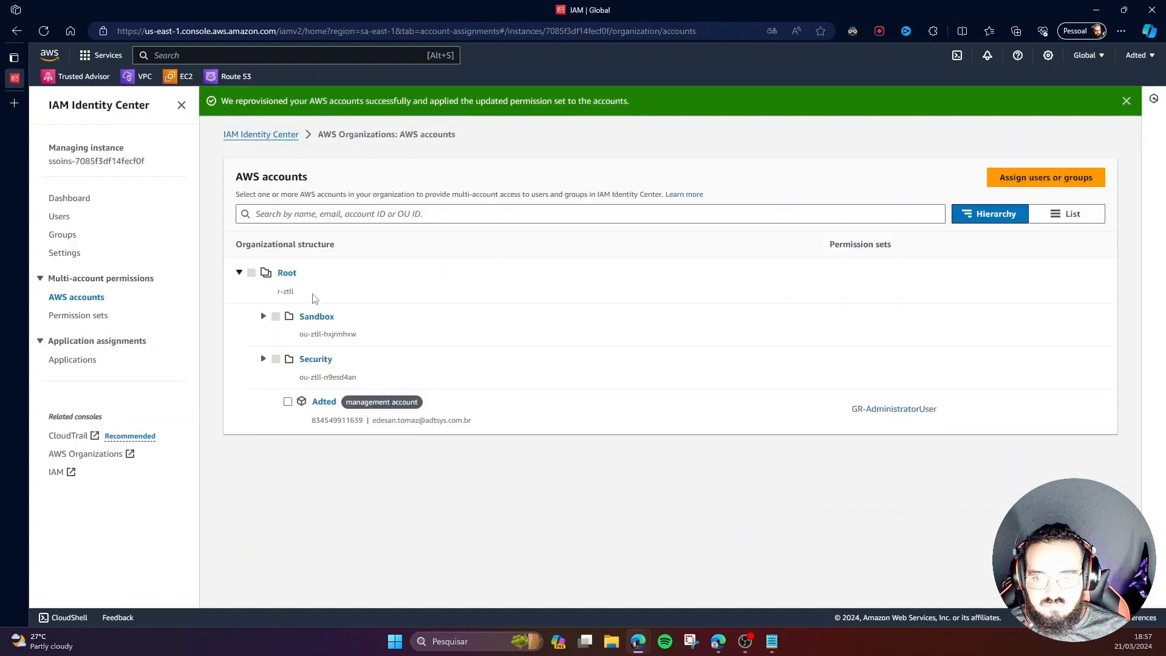
# Examine the GR-AWS-PowerUser group's members and its AWS account access
pyautogui.click(61, 236)
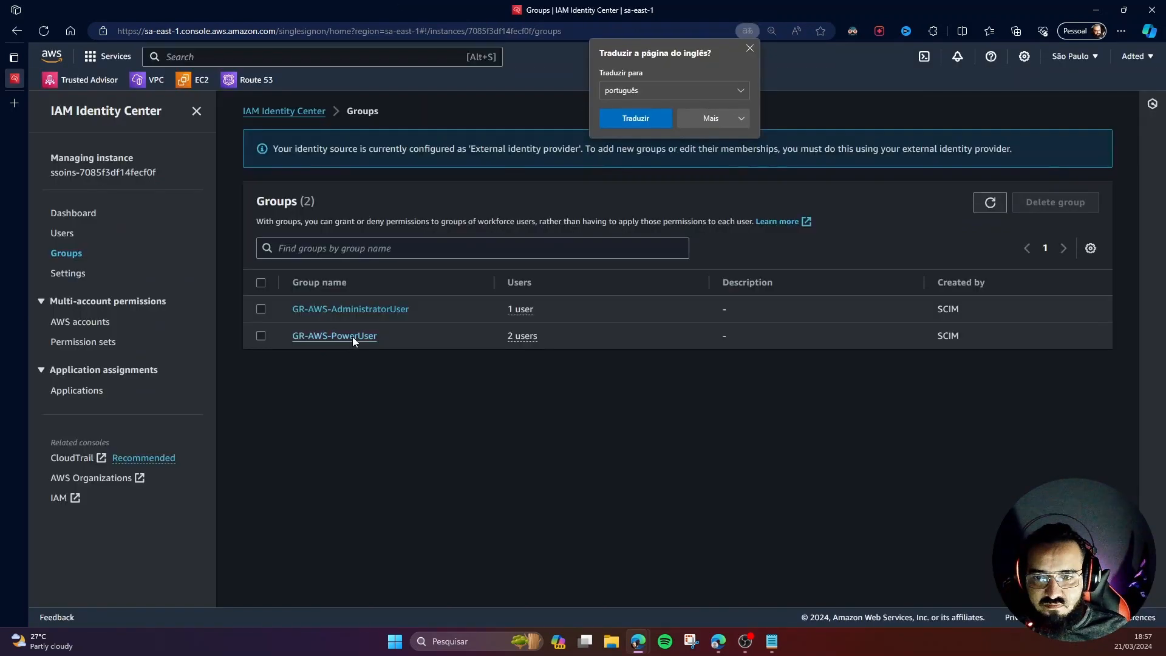
pyautogui.click(351, 336)
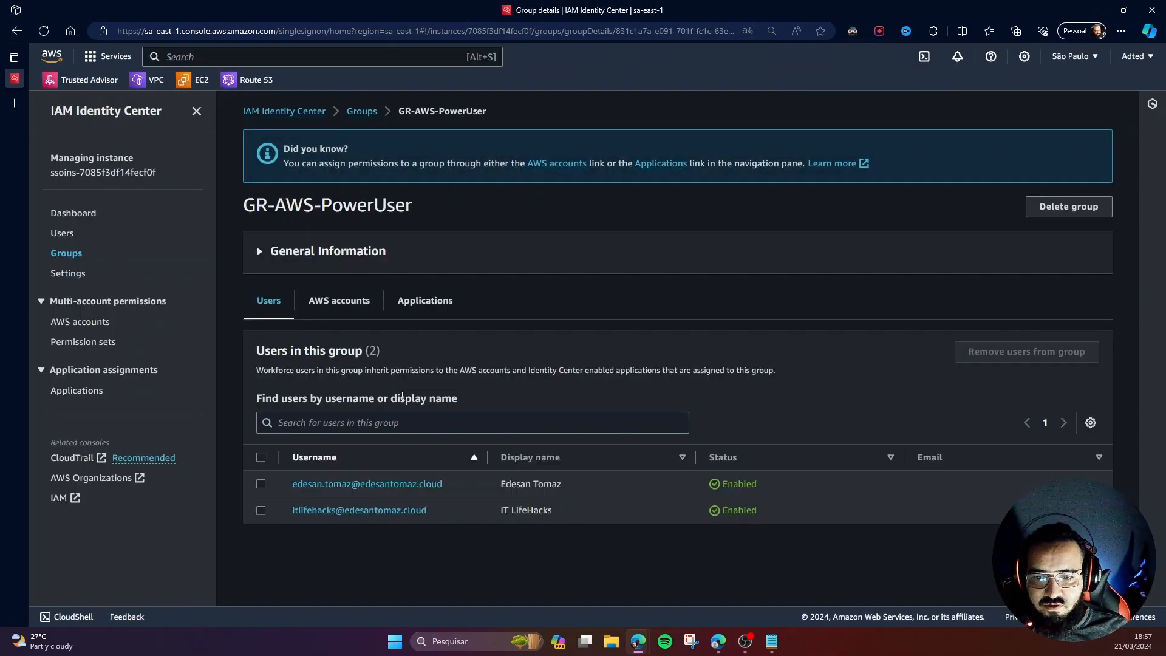
pyautogui.click(335, 304)
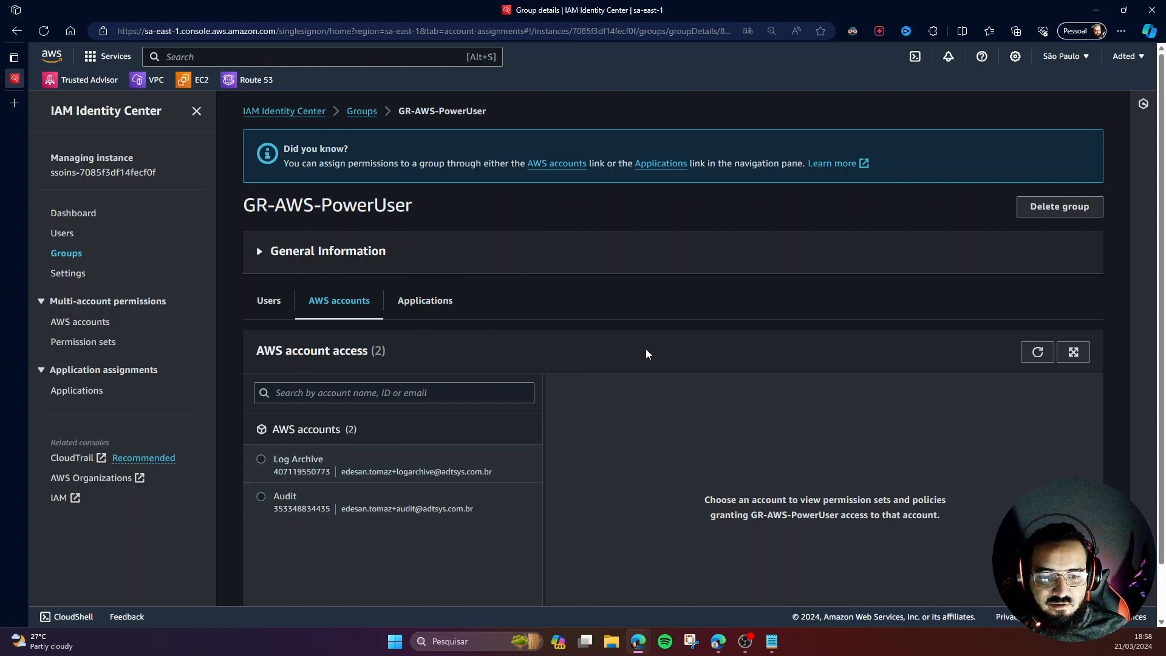
# Switch to the InPrivate My Apps window, check which account is signed in, and launch the AWS IAM Identity Center app
pyautogui.moveTo(714, 648)
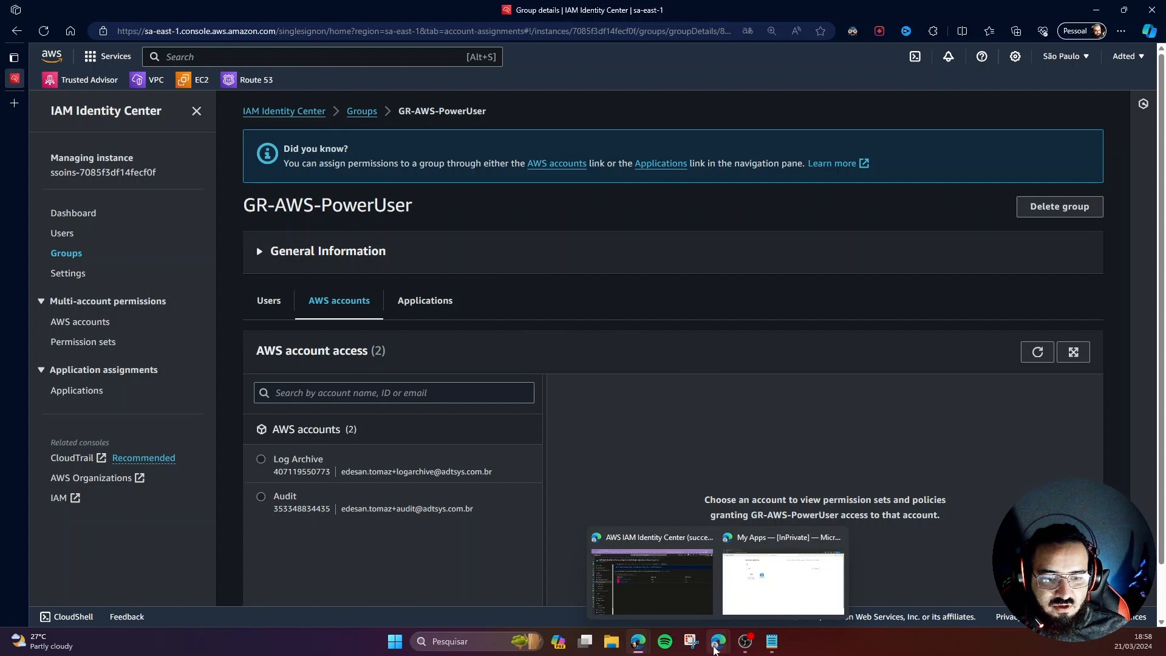
pyautogui.click(792, 587)
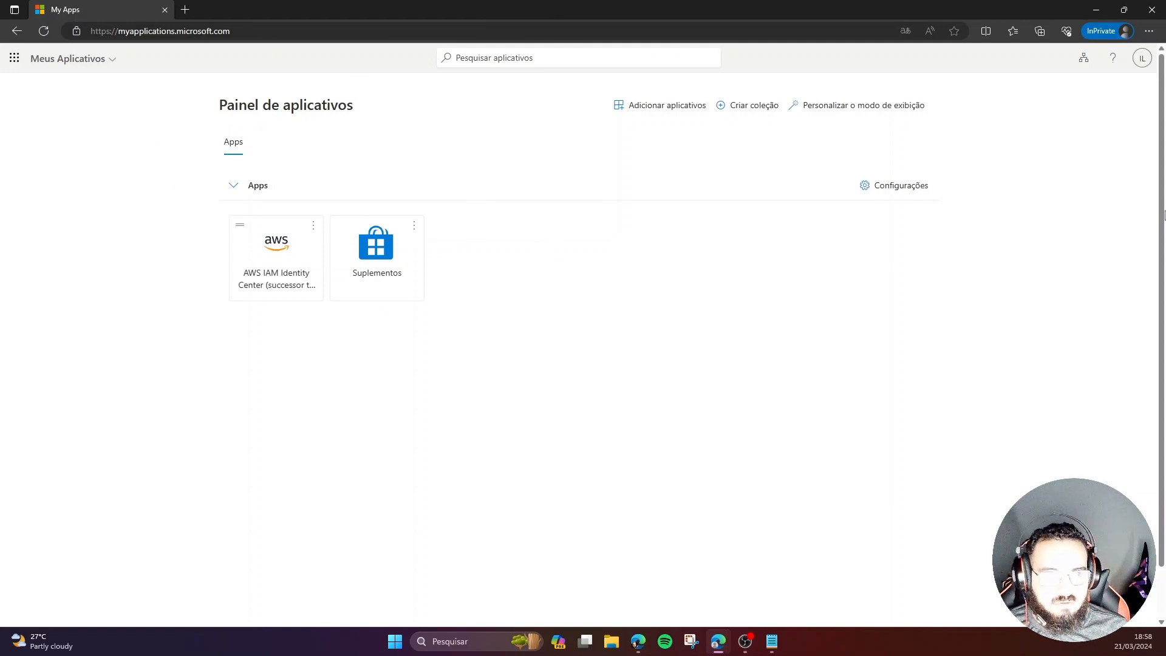
pyautogui.click(1142, 57)
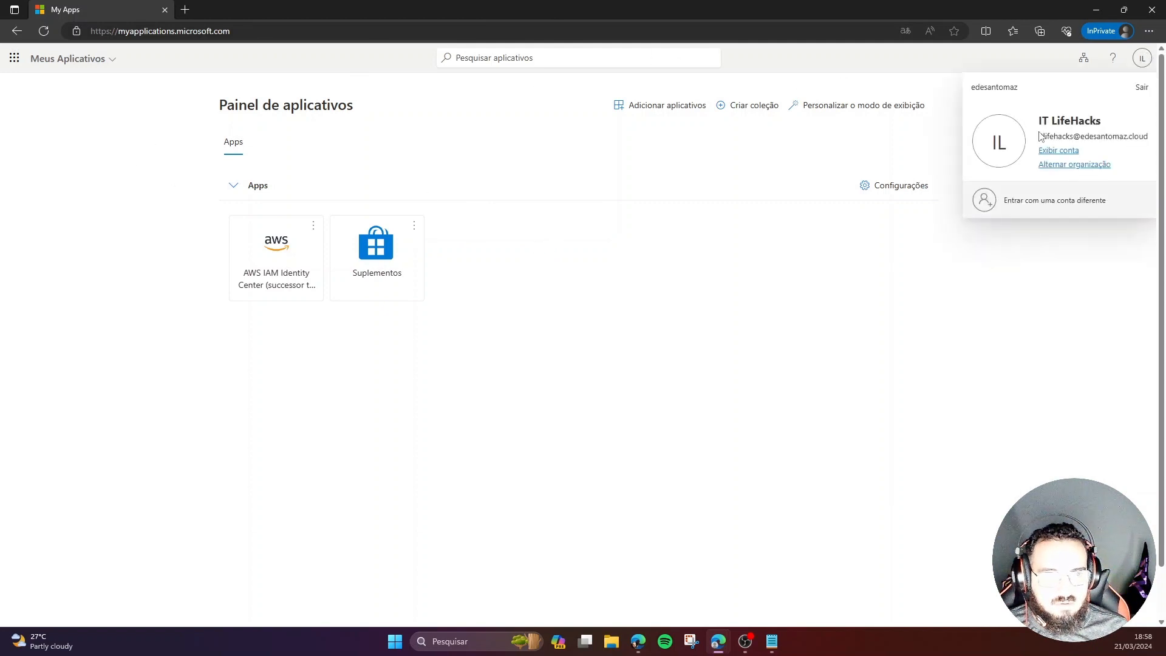
pyautogui.click(604, 305)
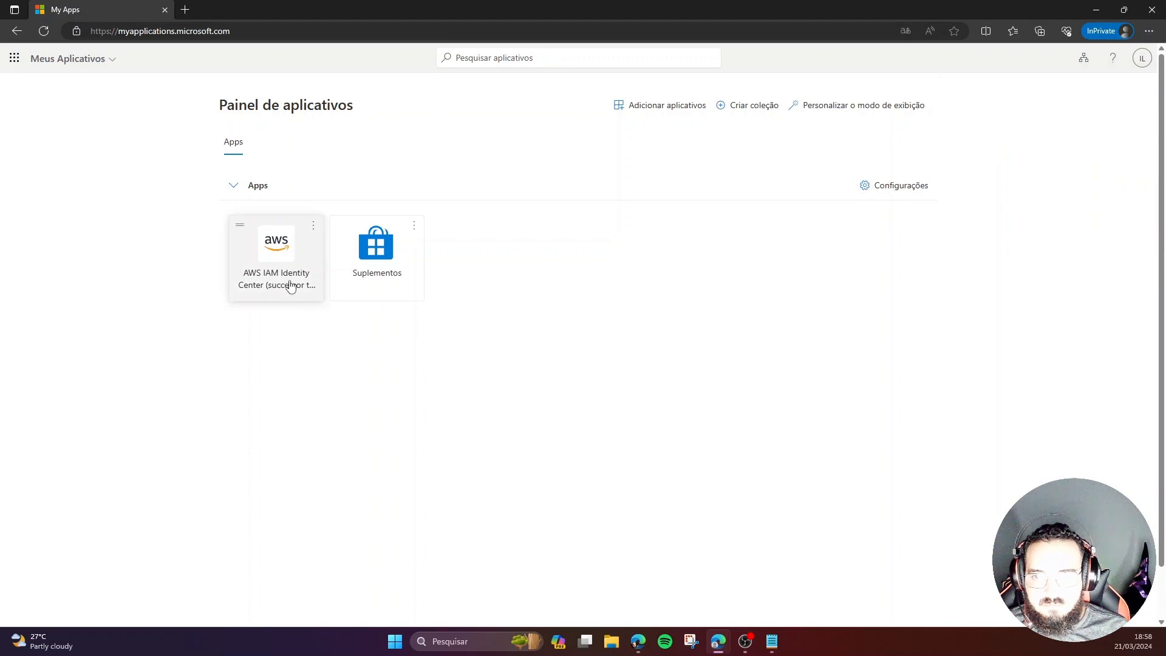
pyautogui.click(274, 271)
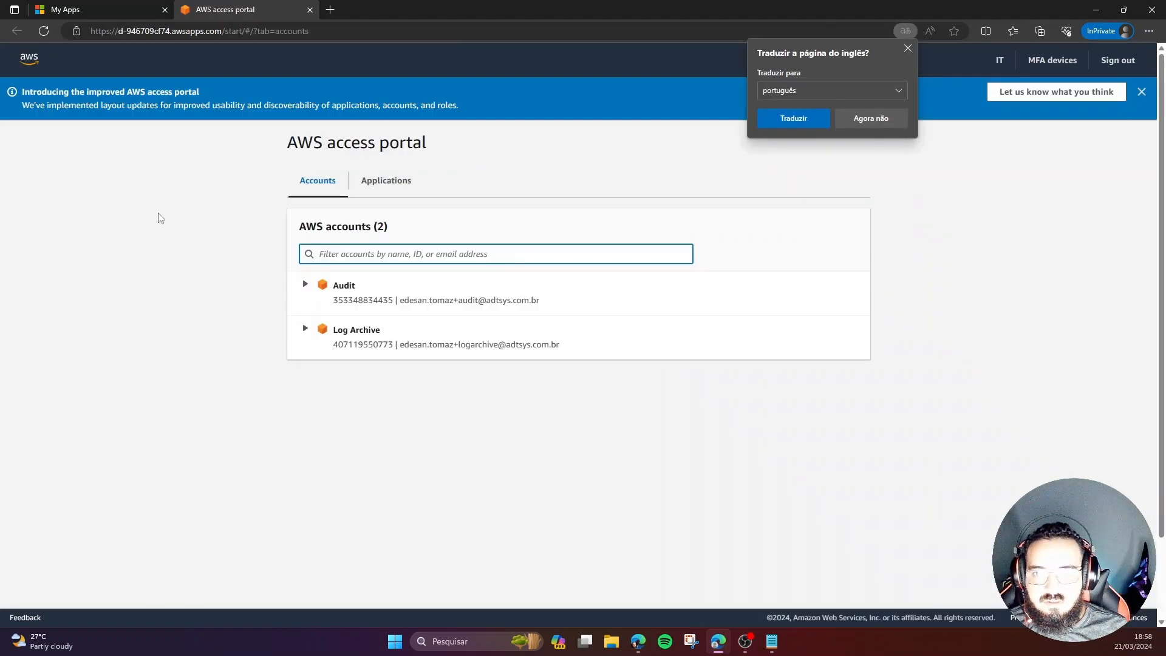
# Expand the Audit and Log Archive accounts, open the Audit account's console with the GR-PowerUser role, and dismiss the introductory tips
pyautogui.click(305, 285)
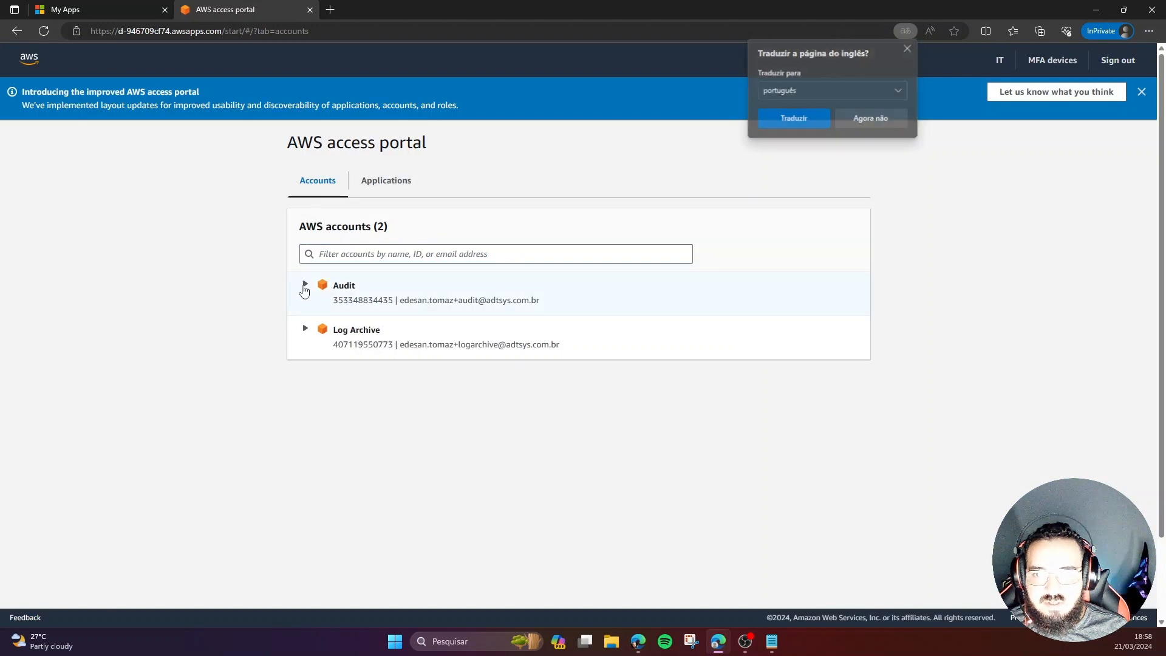
pyautogui.click(306, 364)
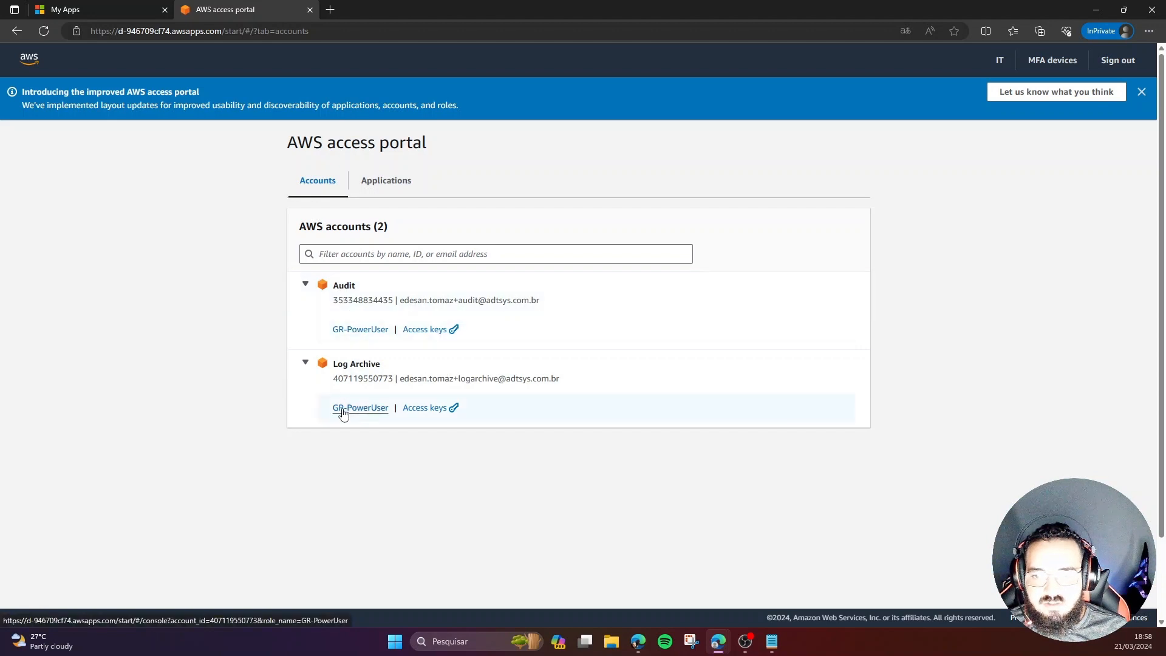
pyautogui.click(358, 331)
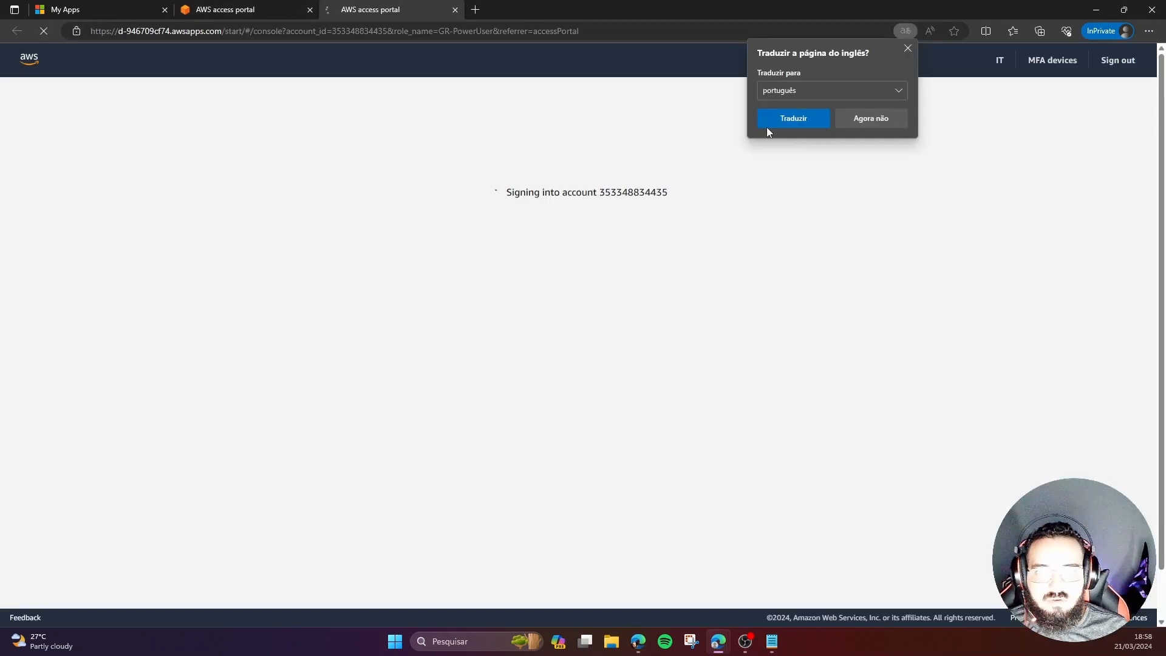
pyautogui.click(909, 49)
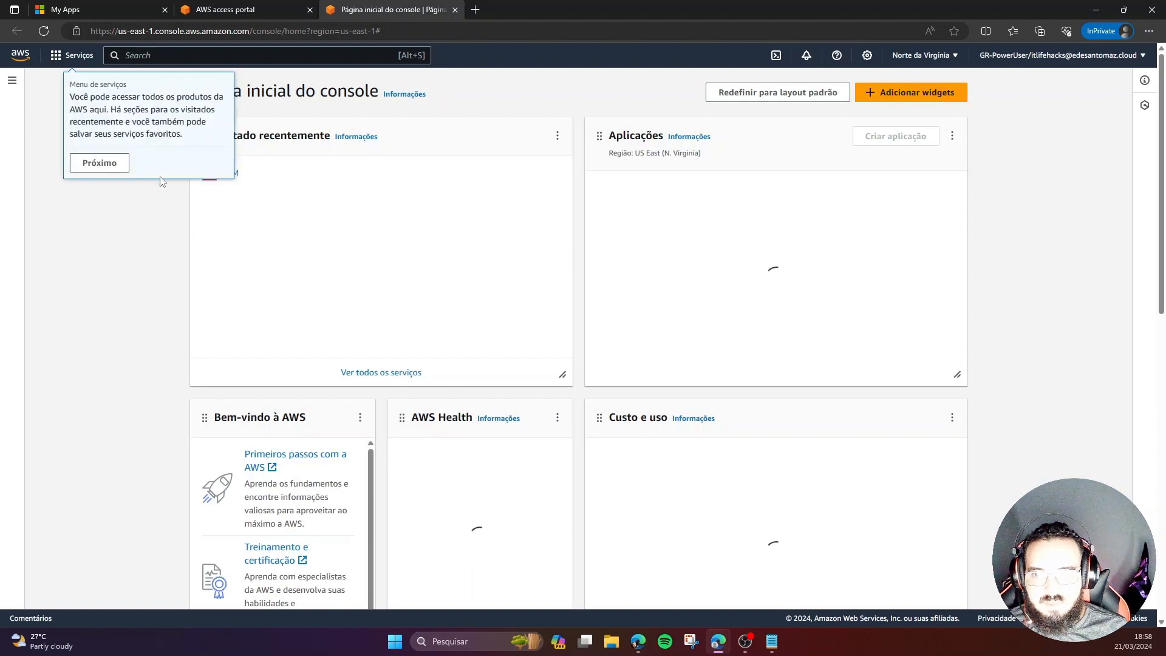
pyautogui.click(100, 163)
pyautogui.click(157, 160)
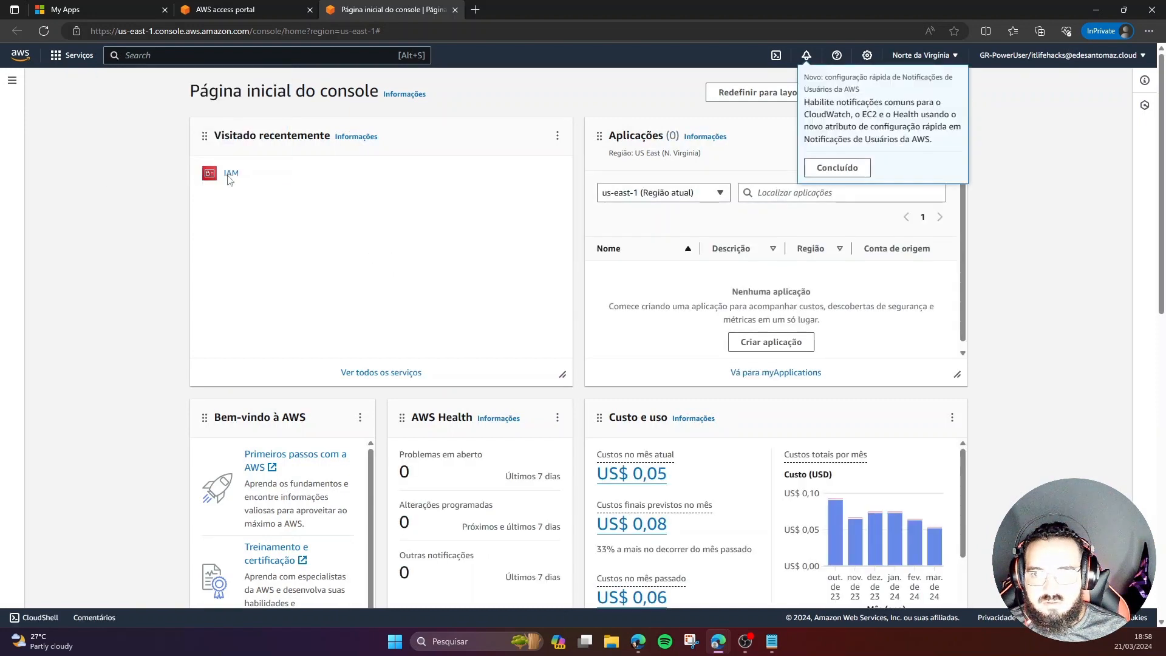
pyautogui.click(839, 168)
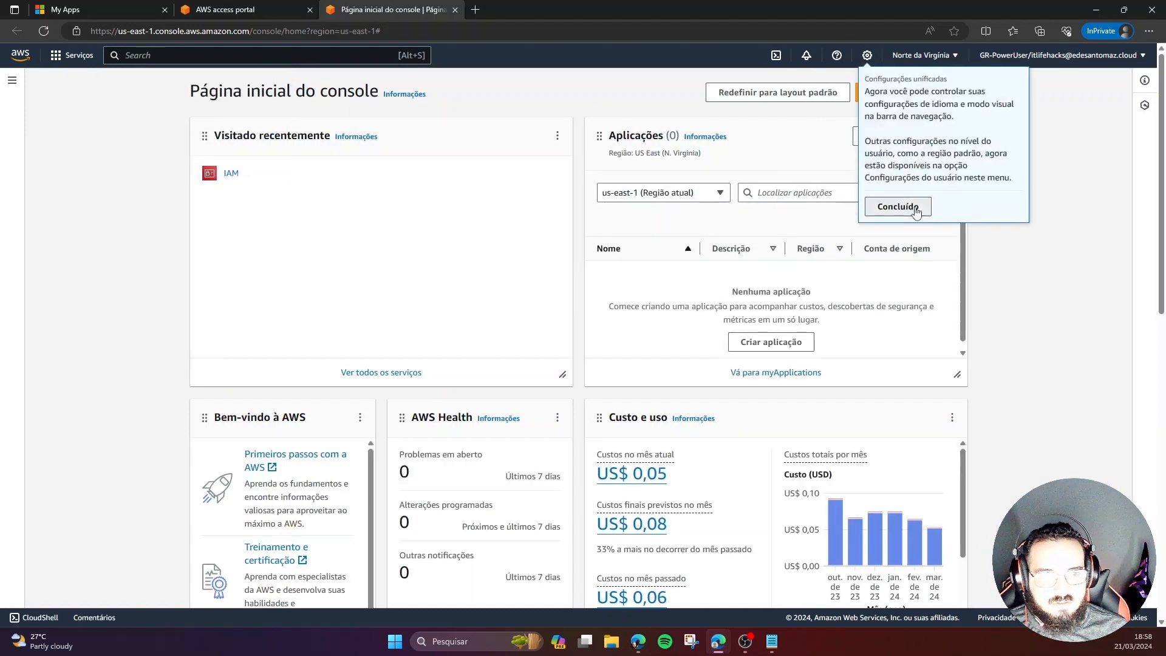
pyautogui.click(897, 206)
# Check the federated user's account details in the Audit console and open the IAM dashboard to test the role's permissions
pyautogui.click(1049, 58)
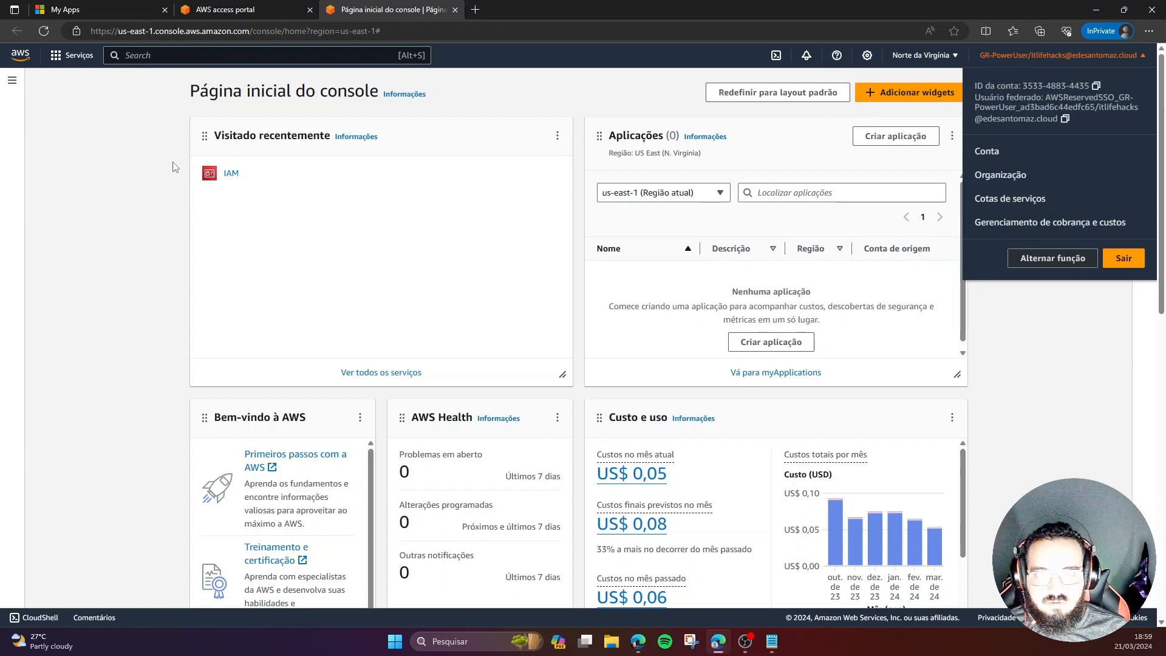
pyautogui.click(136, 184)
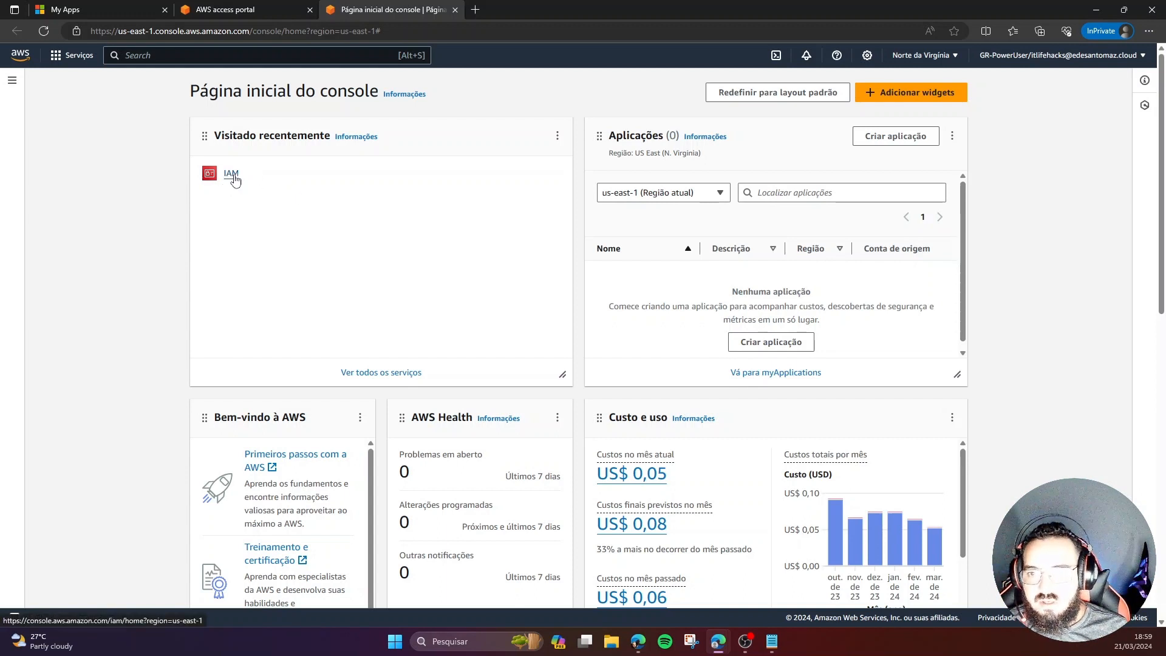
pyautogui.click(233, 178)
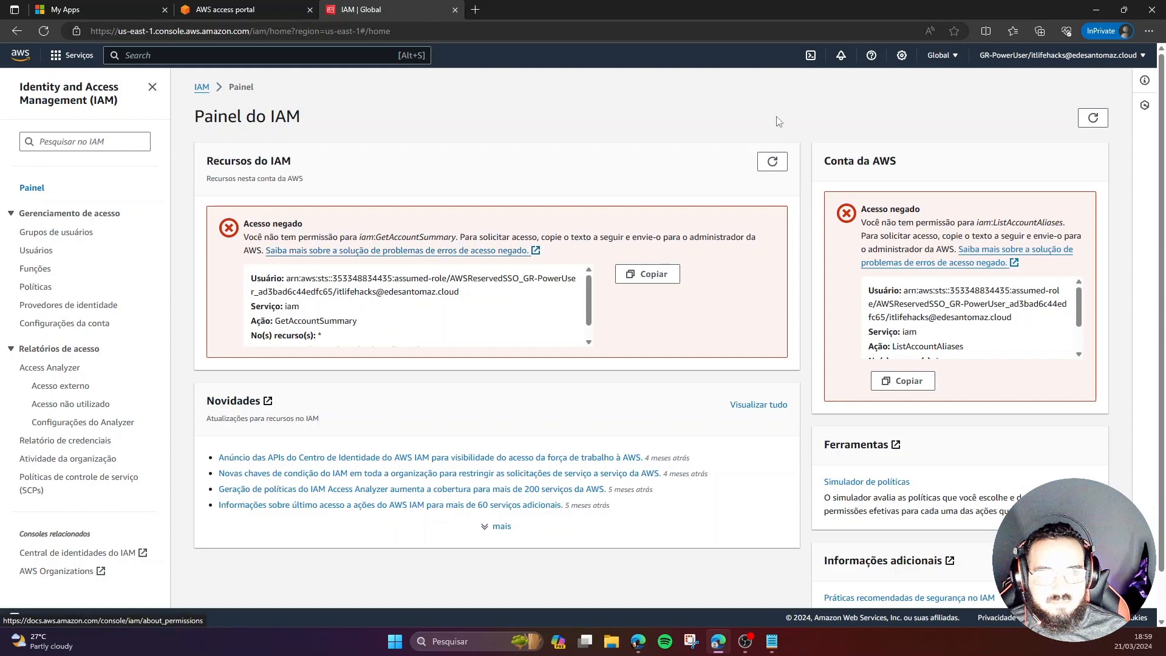
# Sign out of the Audit account's console and close both the console and AWS access portal pages
pyautogui.click(1064, 61)
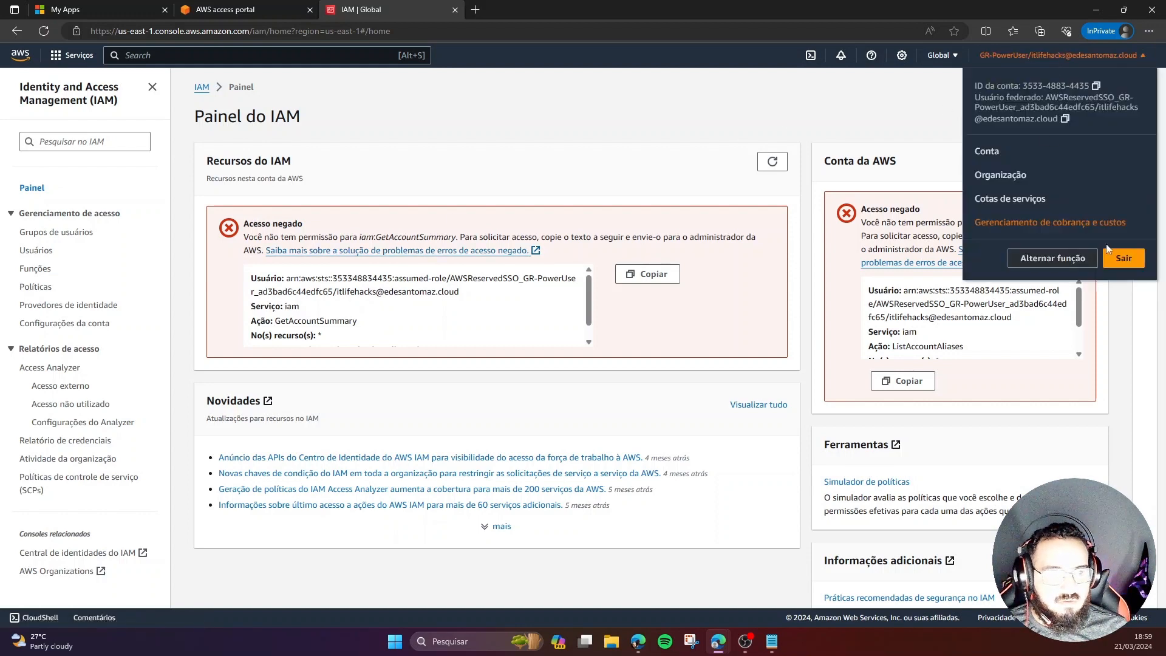
pyautogui.click(1124, 260)
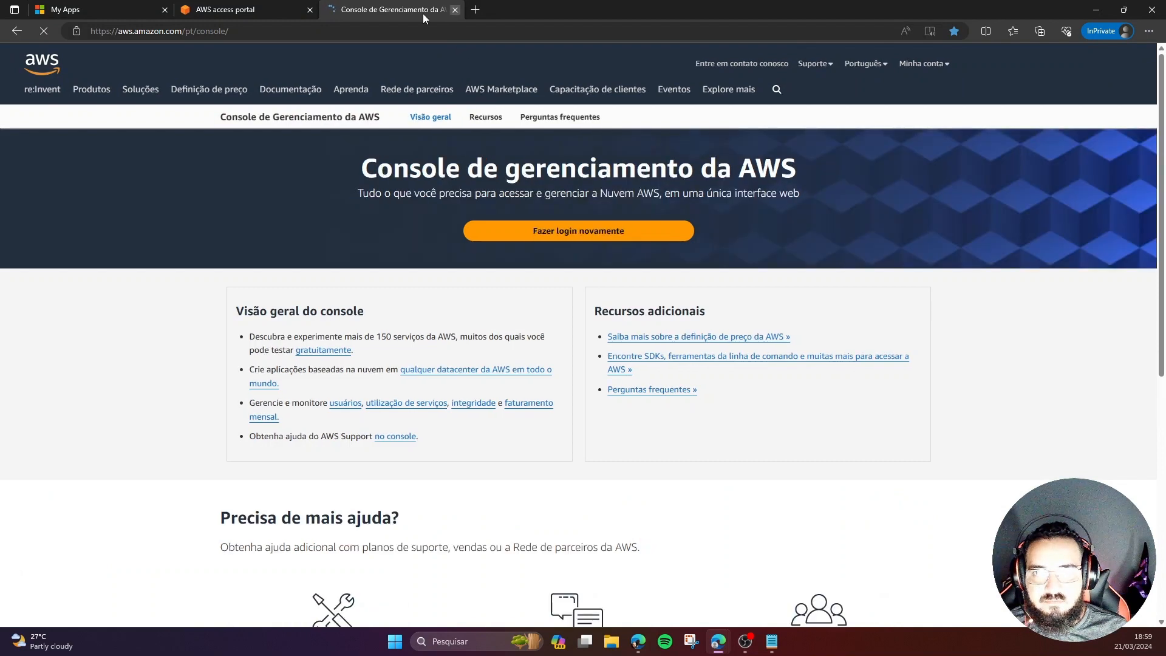
pyautogui.hotkey('ctrl', 'w')
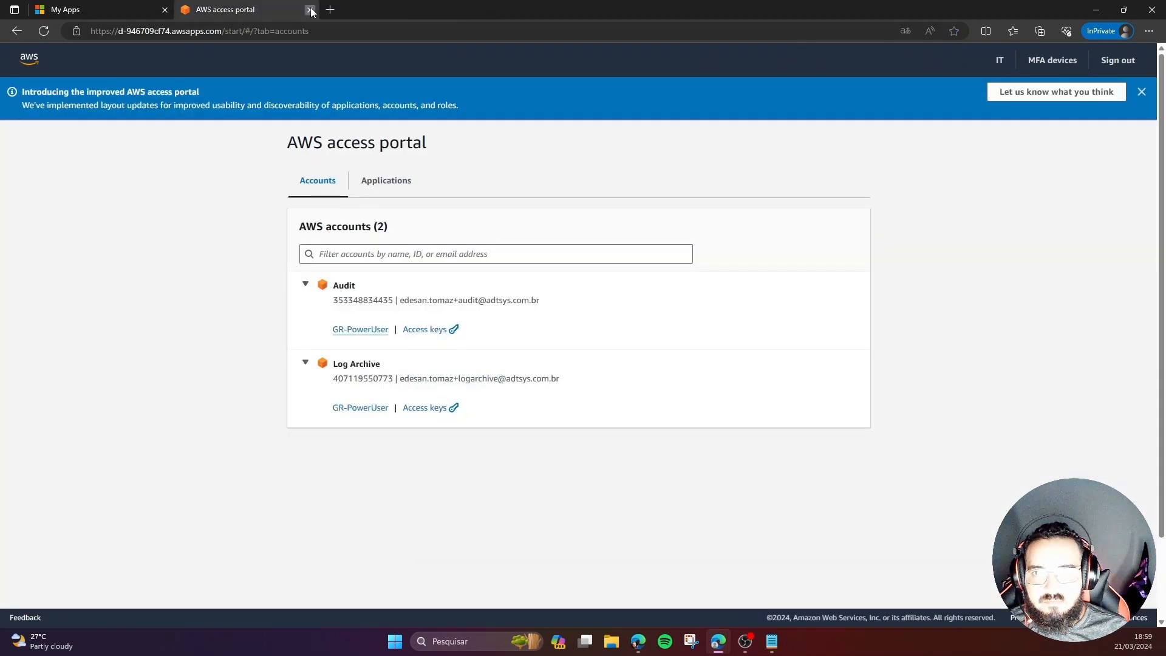
pyautogui.click(310, 10)
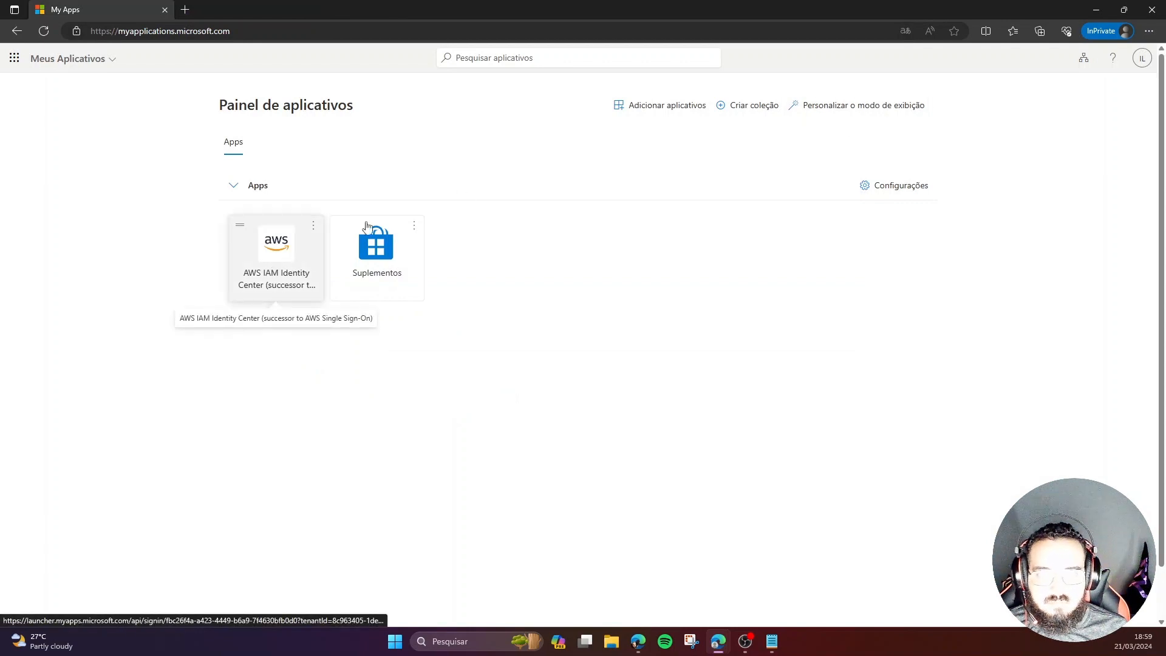
# Sign in to My Apps with a different account using the other group member's e-mail, and check the active profile
pyautogui.click(1141, 58)
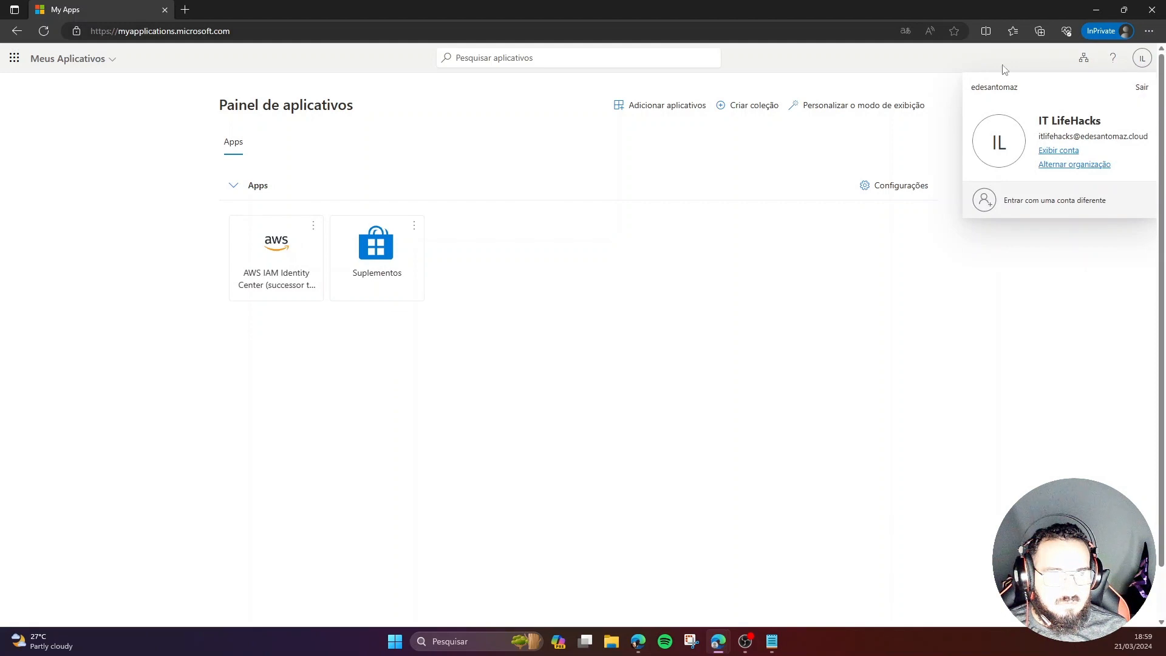
pyautogui.click(1019, 58)
pyautogui.click(1142, 57)
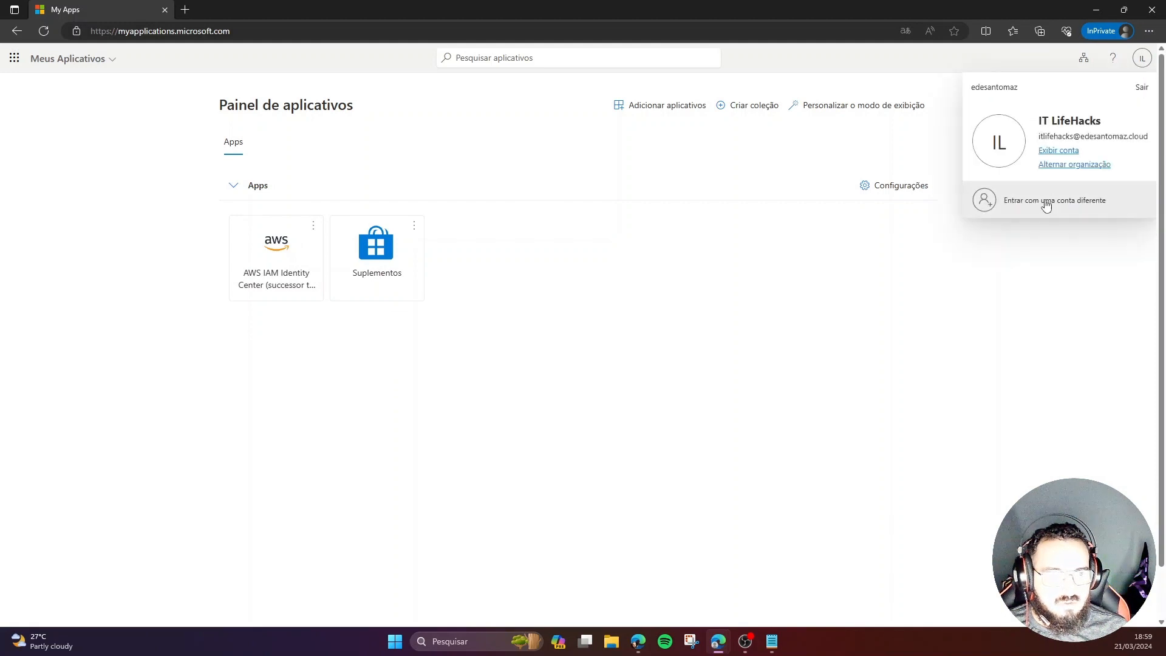
pyautogui.click(1046, 201)
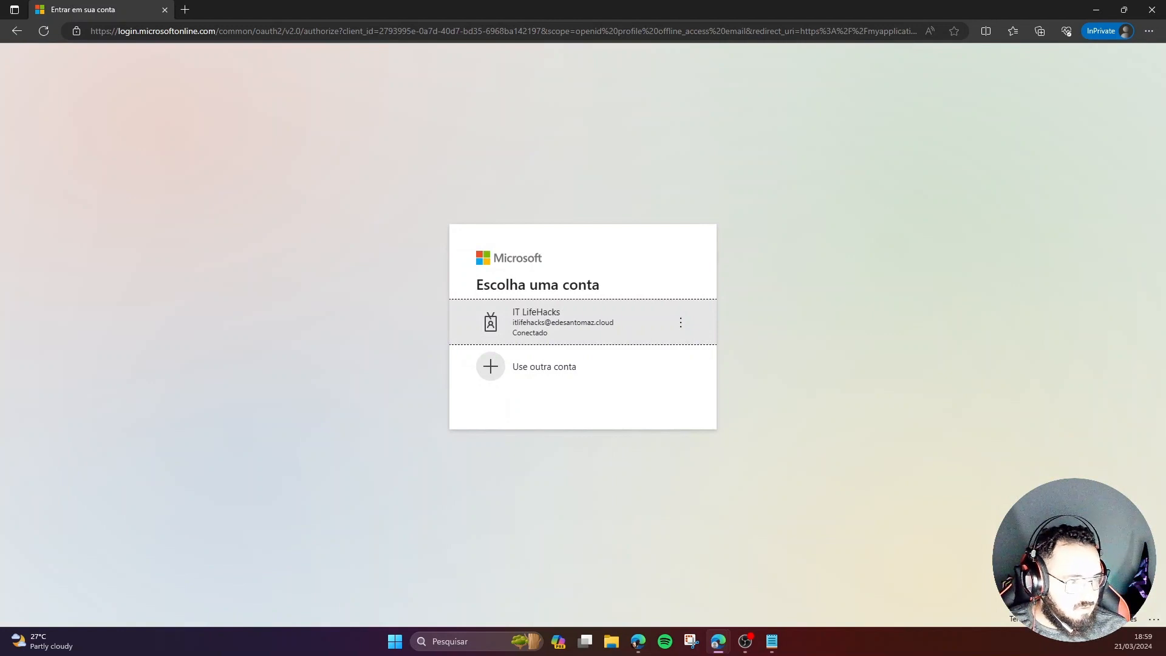
pyautogui.hotkey('alt', 'Tab')
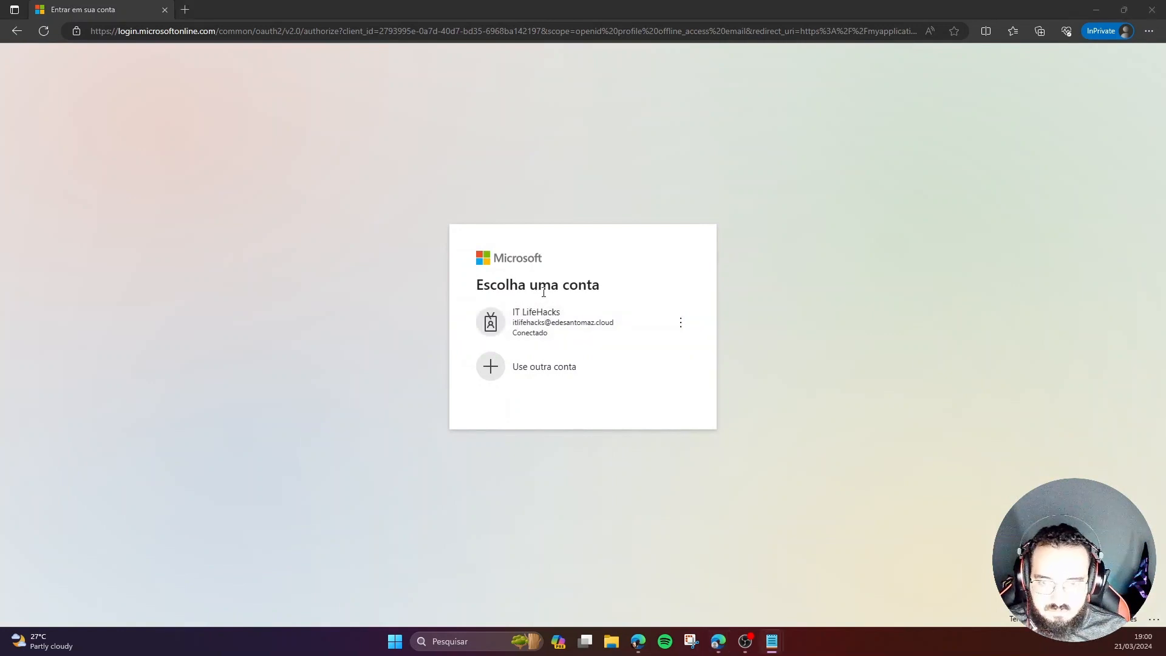
pyautogui.click(549, 370)
pyautogui.click(558, 289)
pyautogui.hotkey('ctrl', 'v')
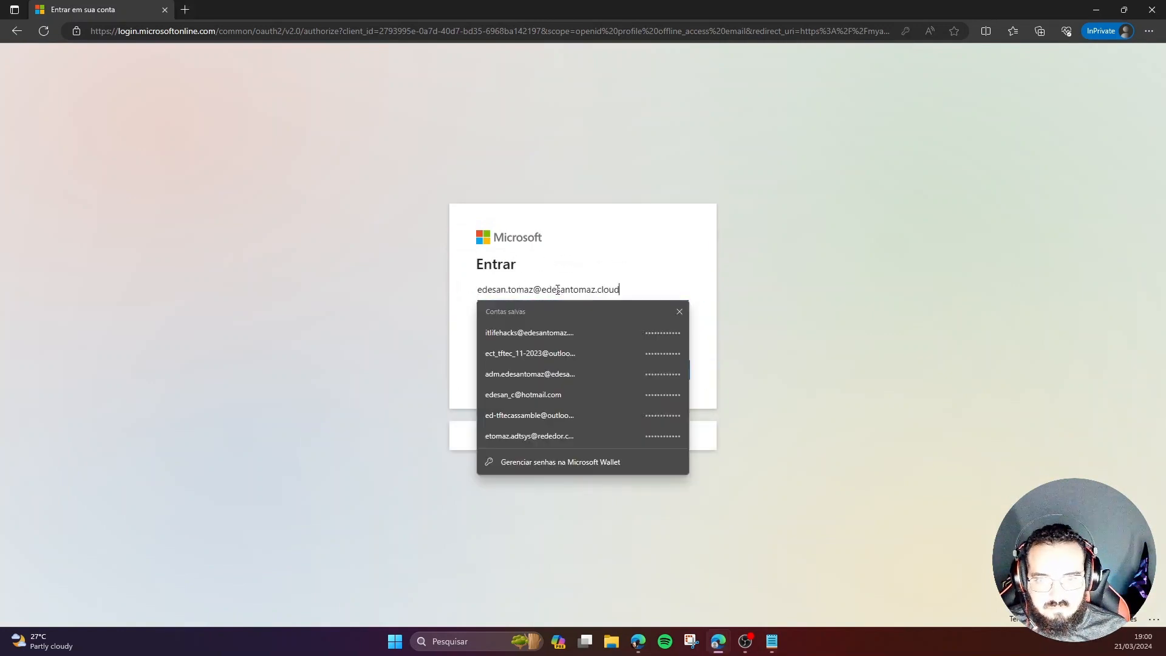
pyautogui.click(679, 276)
pyautogui.click(669, 377)
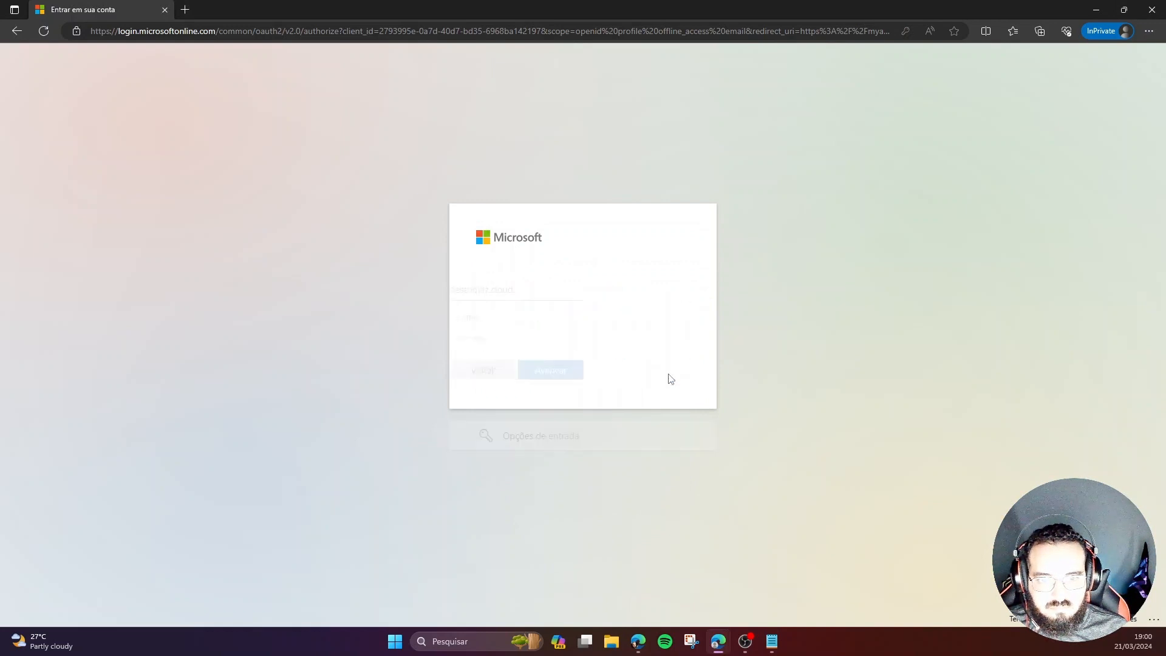
pyautogui.click(633, 383)
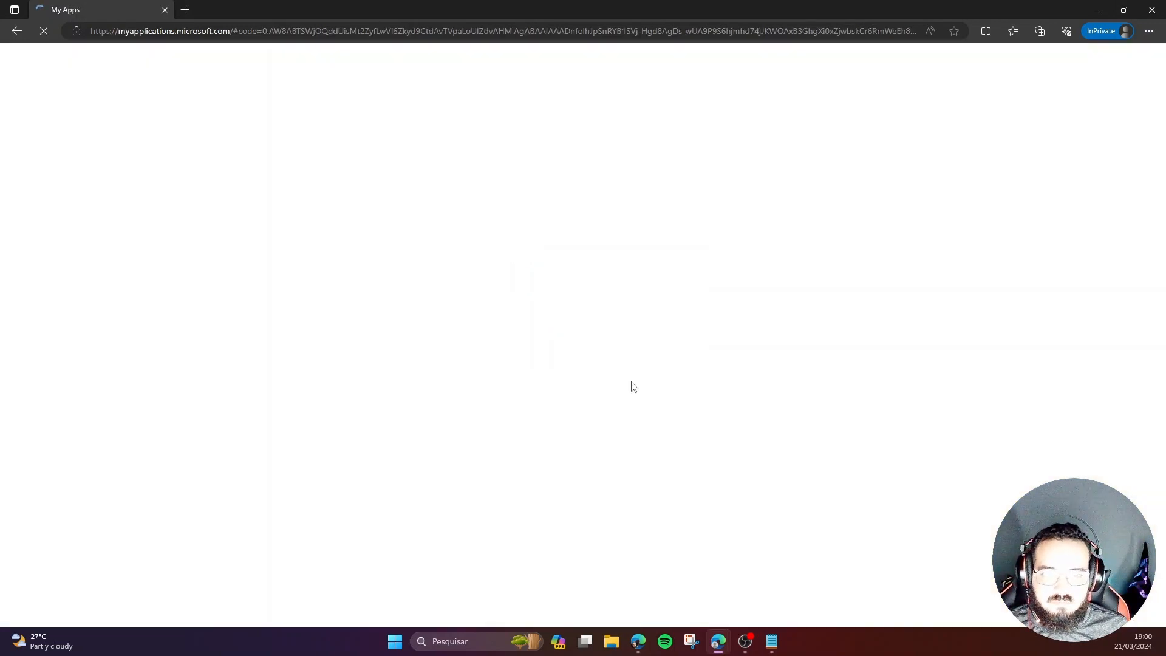
pyautogui.click(1141, 60)
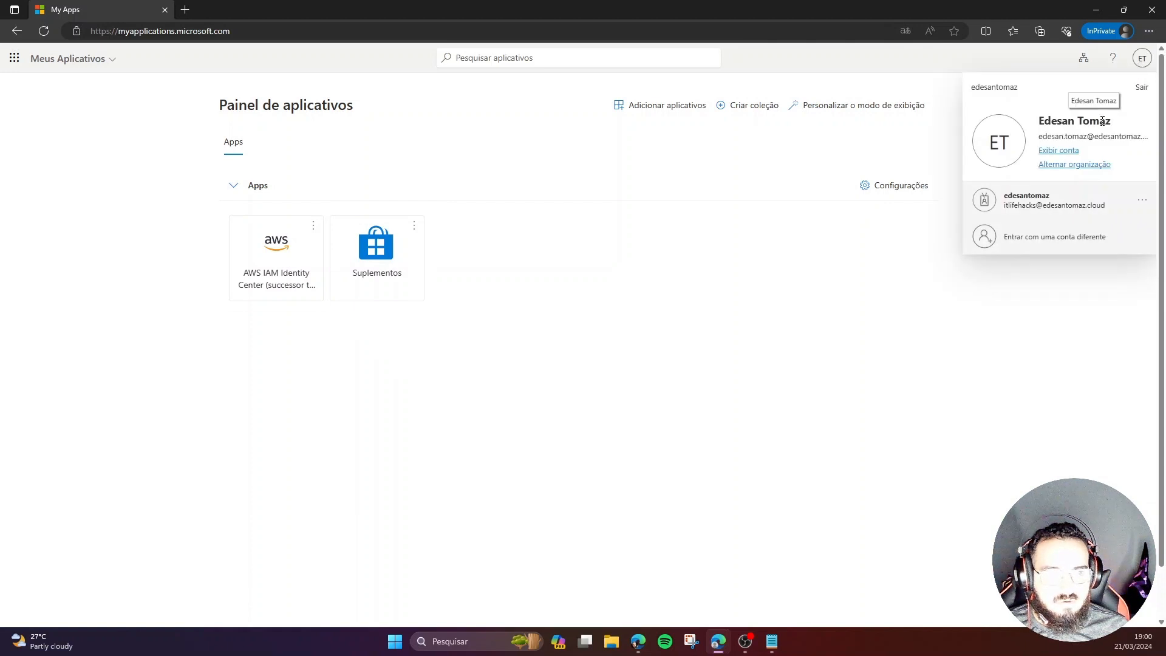
# Open AWS IAM Identity Center from My Apps, sign out of the previous user's AWS access portal session, and close the page
pyautogui.click(548, 293)
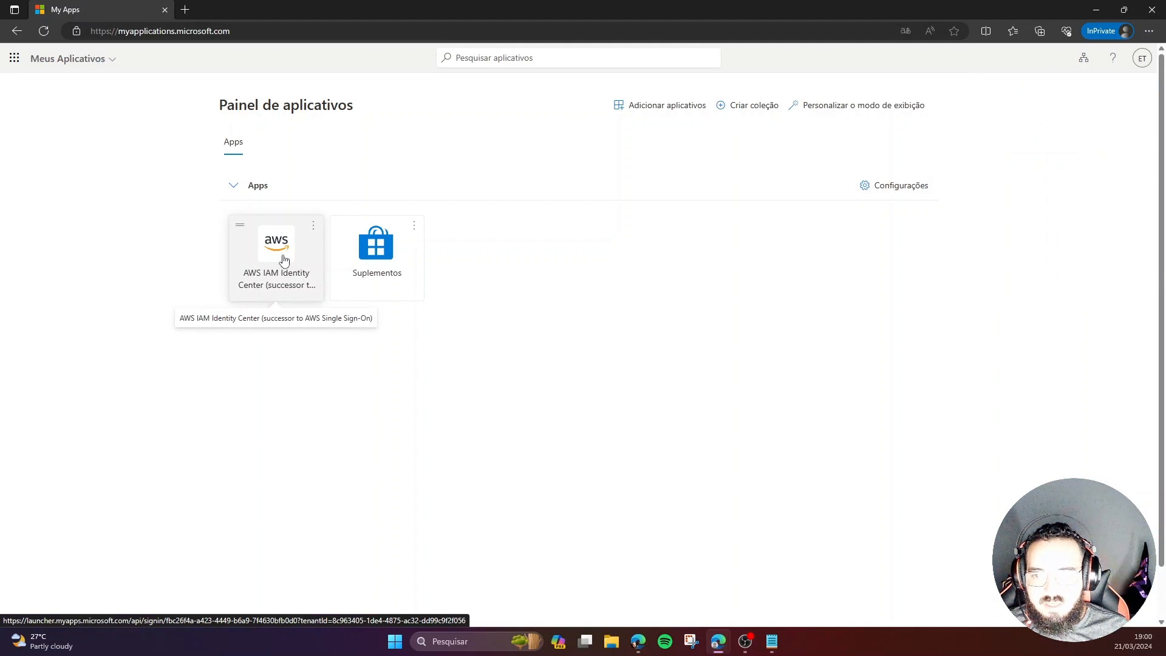
pyautogui.click(283, 258)
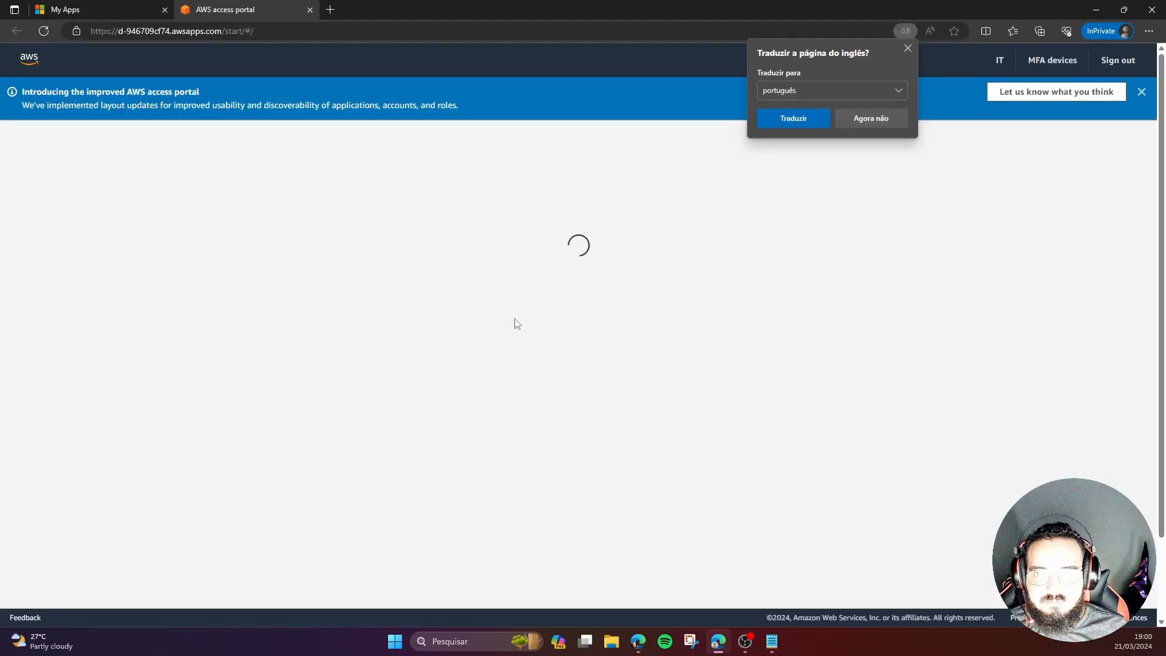
pyautogui.click(907, 48)
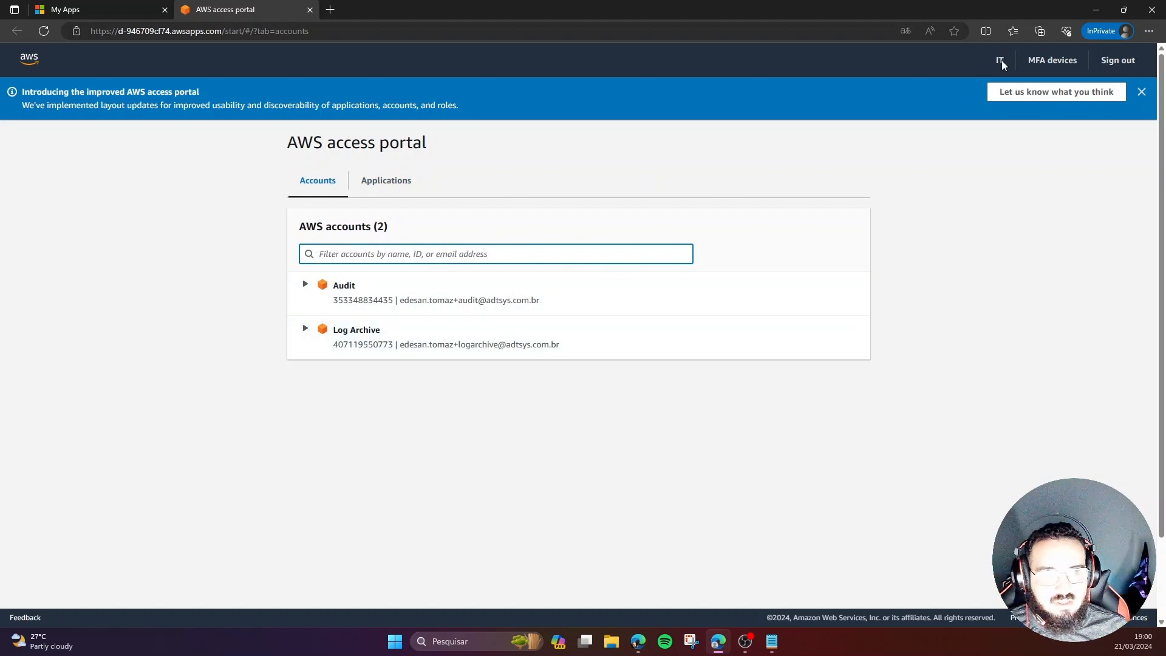
pyautogui.click(1121, 61)
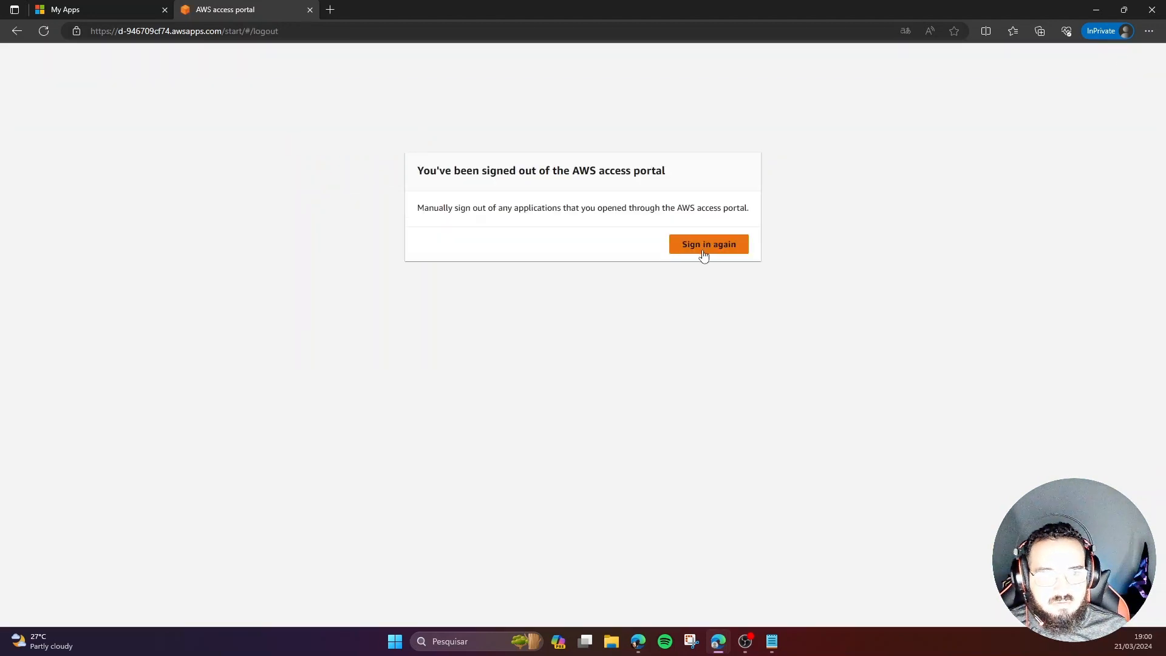
pyautogui.click(310, 10)
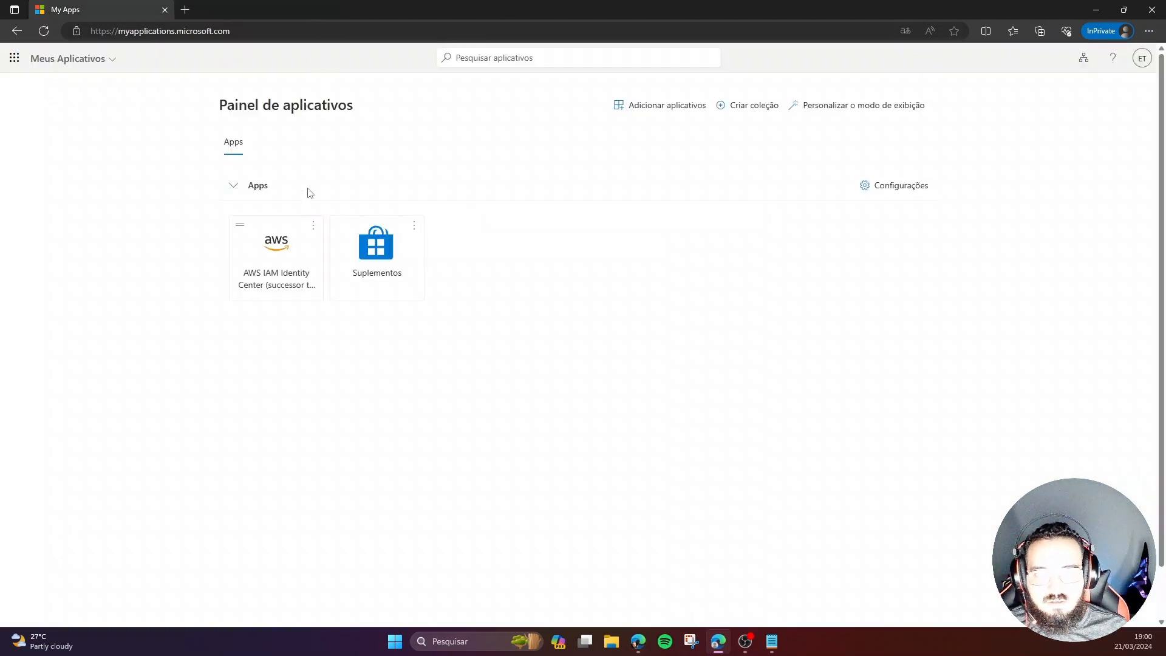
# Reopen AWS IAM Identity Center from My Apps with the other group member's account and dismiss the translation offer
pyautogui.click(272, 266)
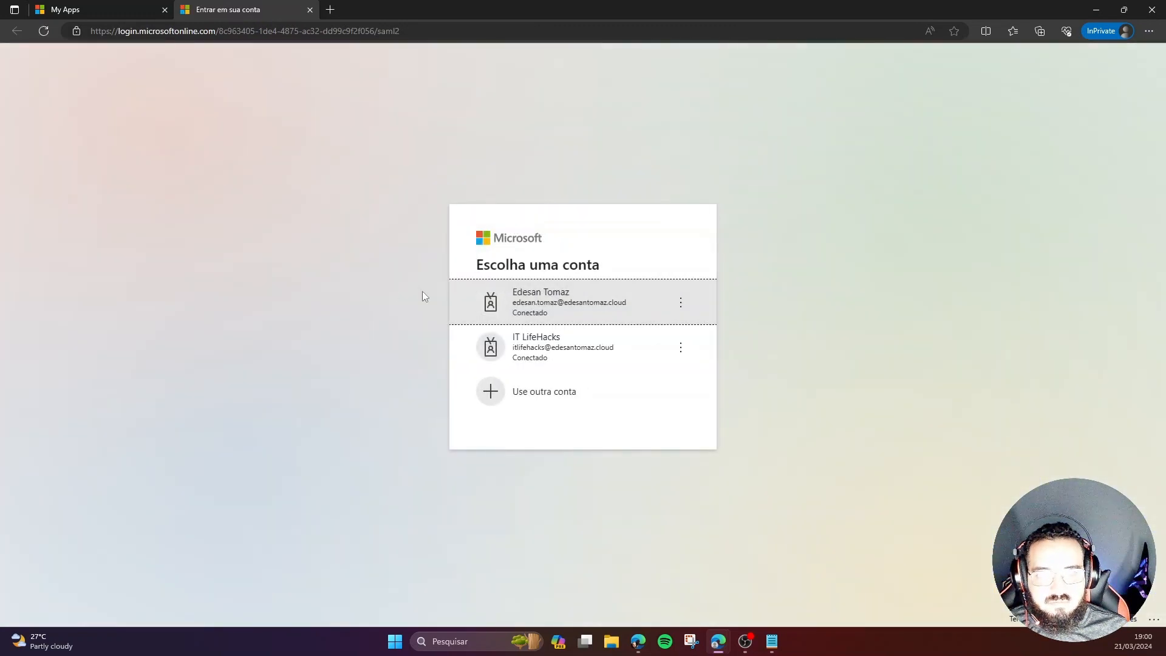
pyautogui.click(593, 310)
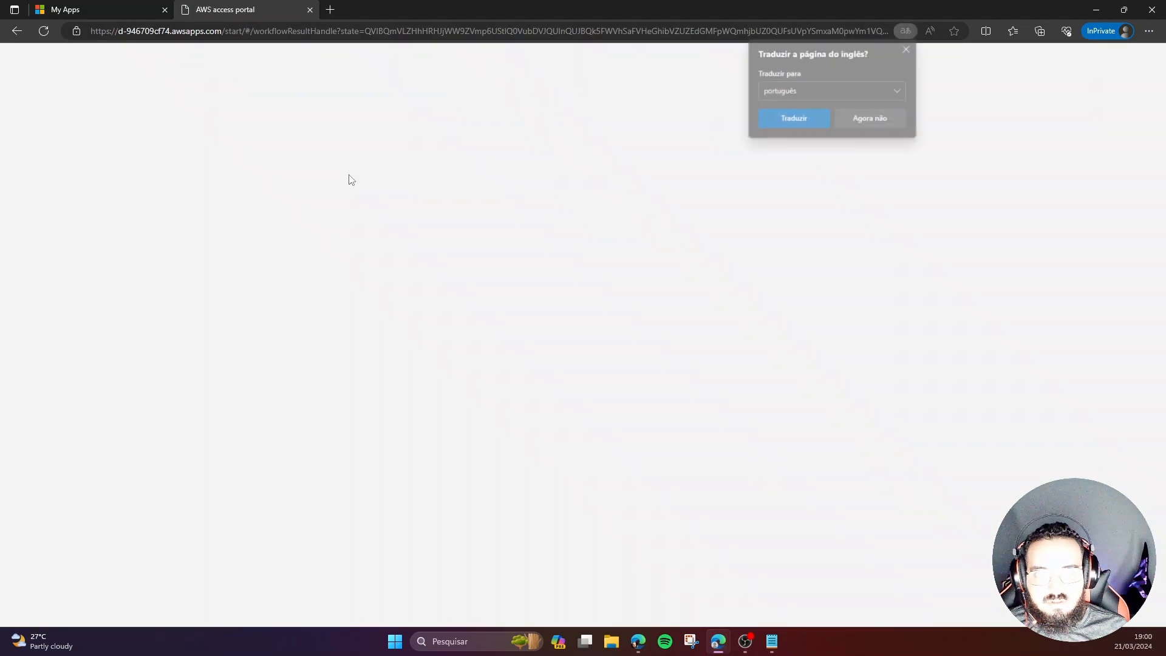
pyautogui.click(904, 48)
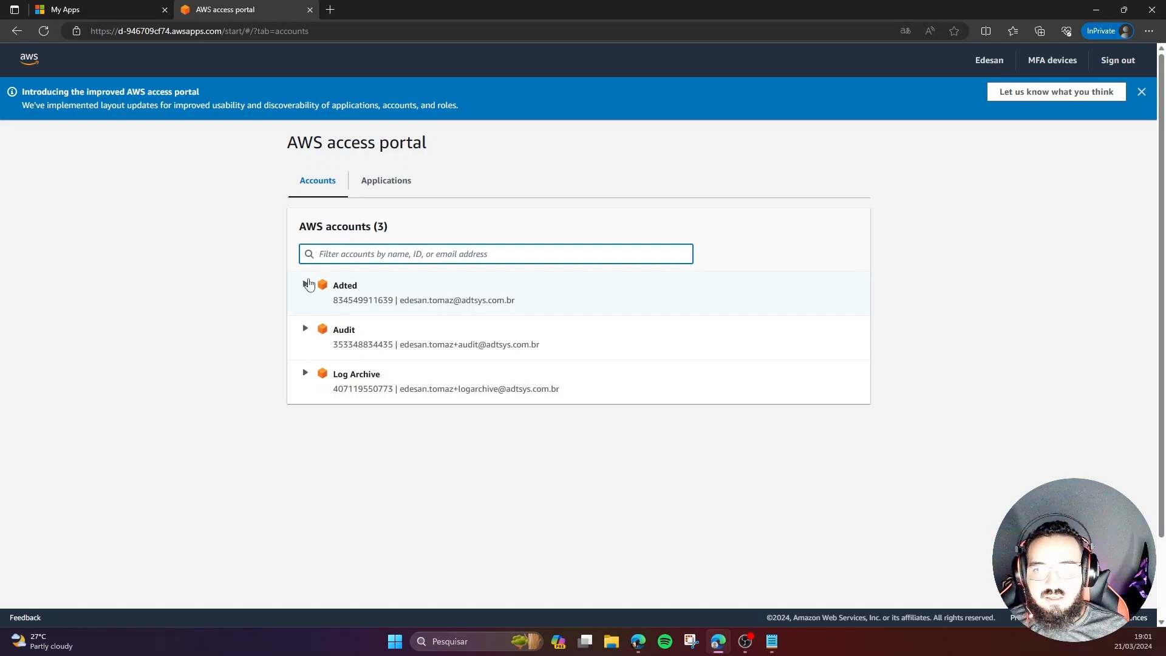
# Expand the Adted, Audit and Log Archive accounts to examine their available roles, and dismiss the portal's introduction banner
pyautogui.click(305, 285)
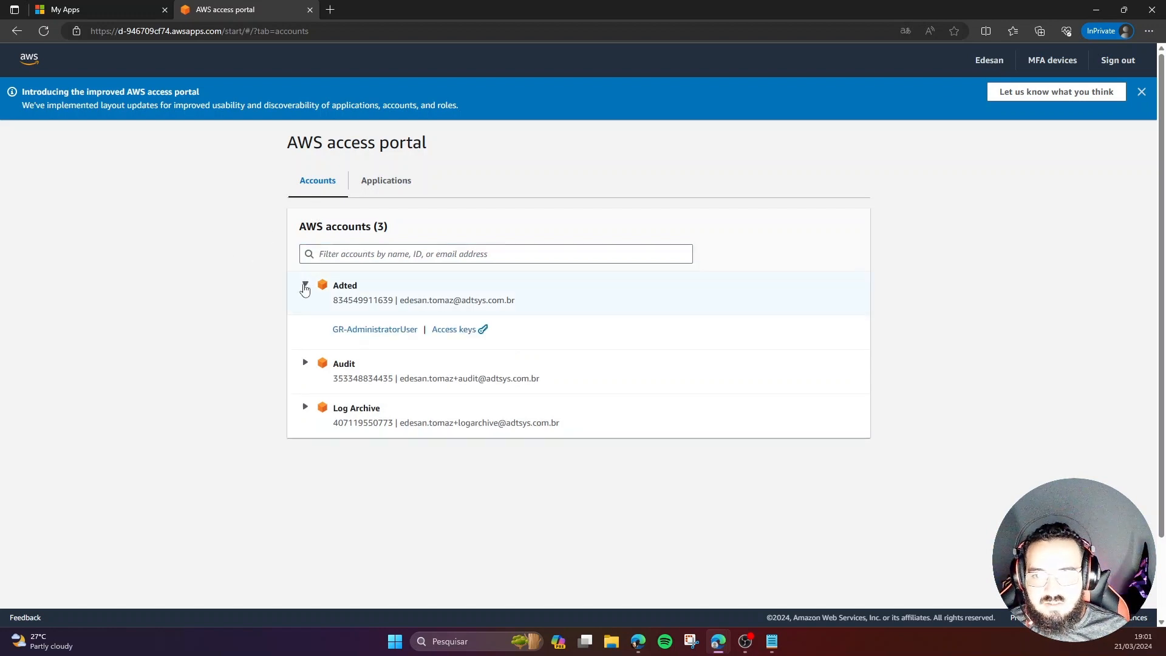
pyautogui.click(304, 364)
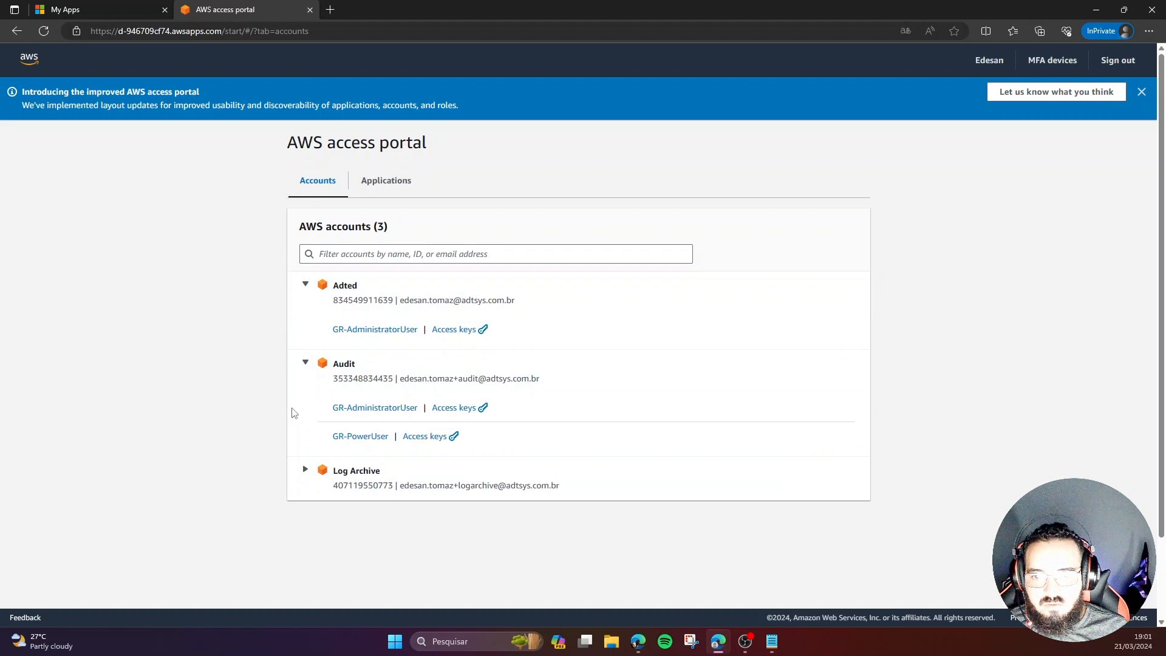
pyautogui.click(305, 469)
pyautogui.scroll(-2, 348, 353)
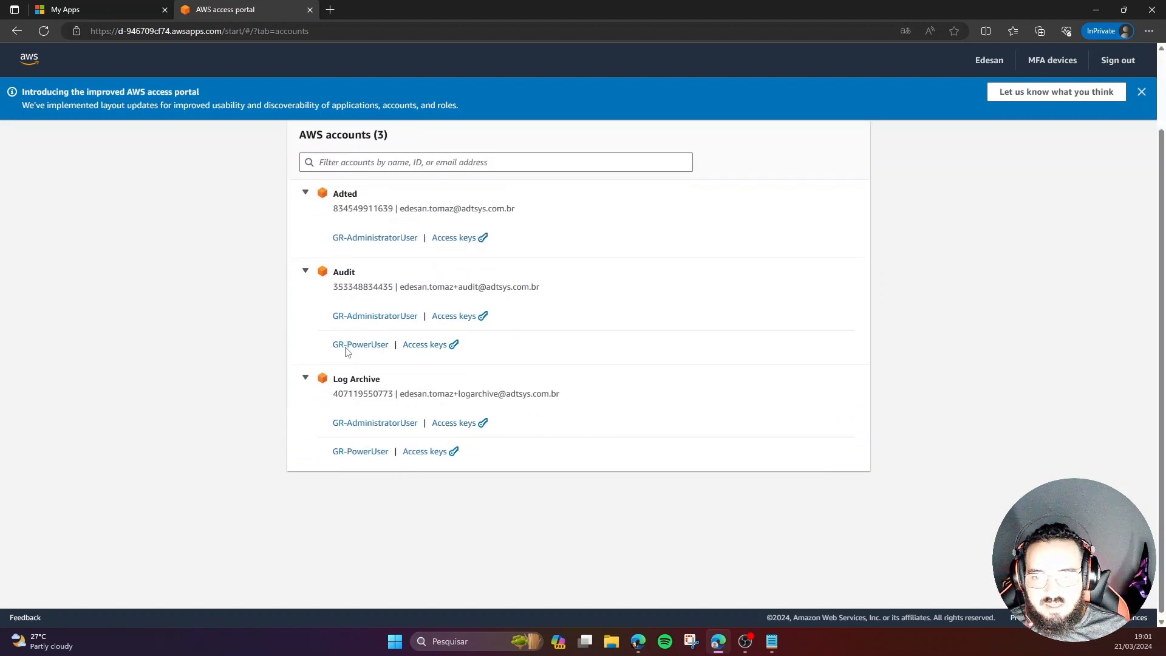
pyautogui.scroll(2, 391, 297)
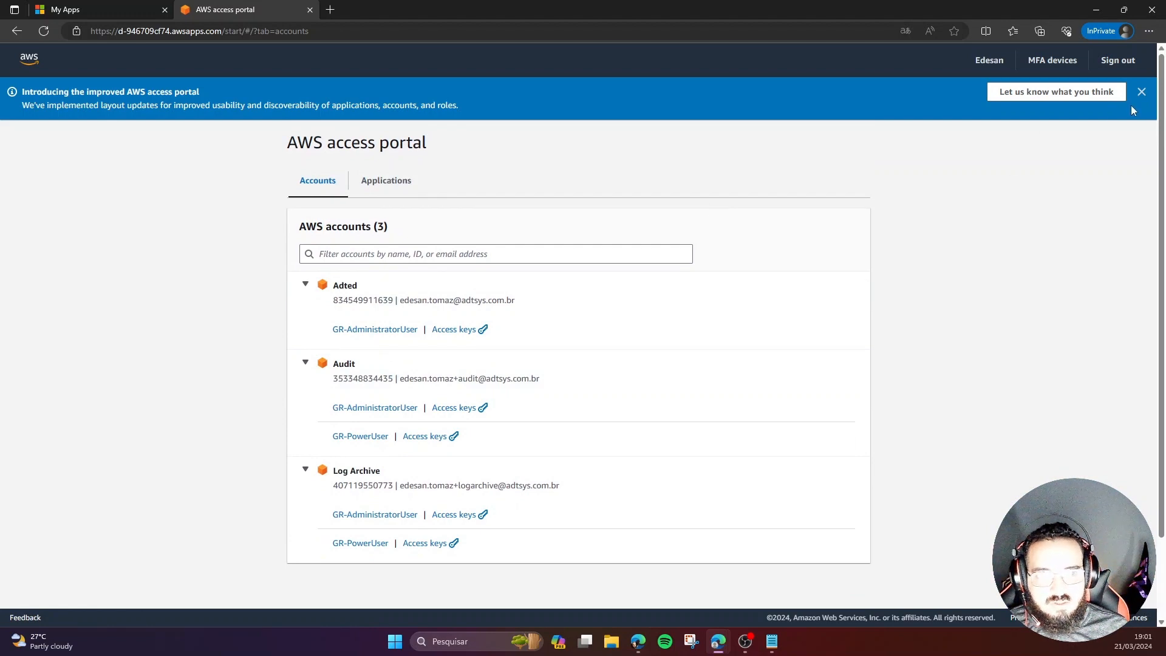
pyautogui.click(1141, 92)
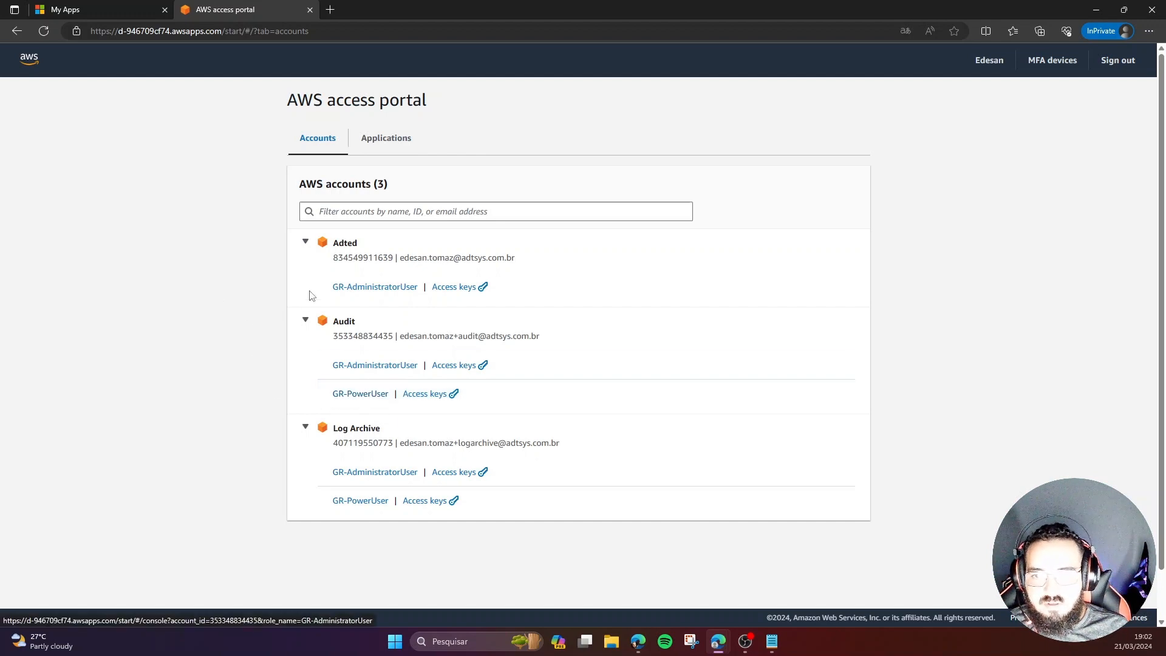
# Test the GR-AdministratorUser role on the Audit account's IAM dashboard, and sign out of and close the console
pyautogui.click(375, 366)
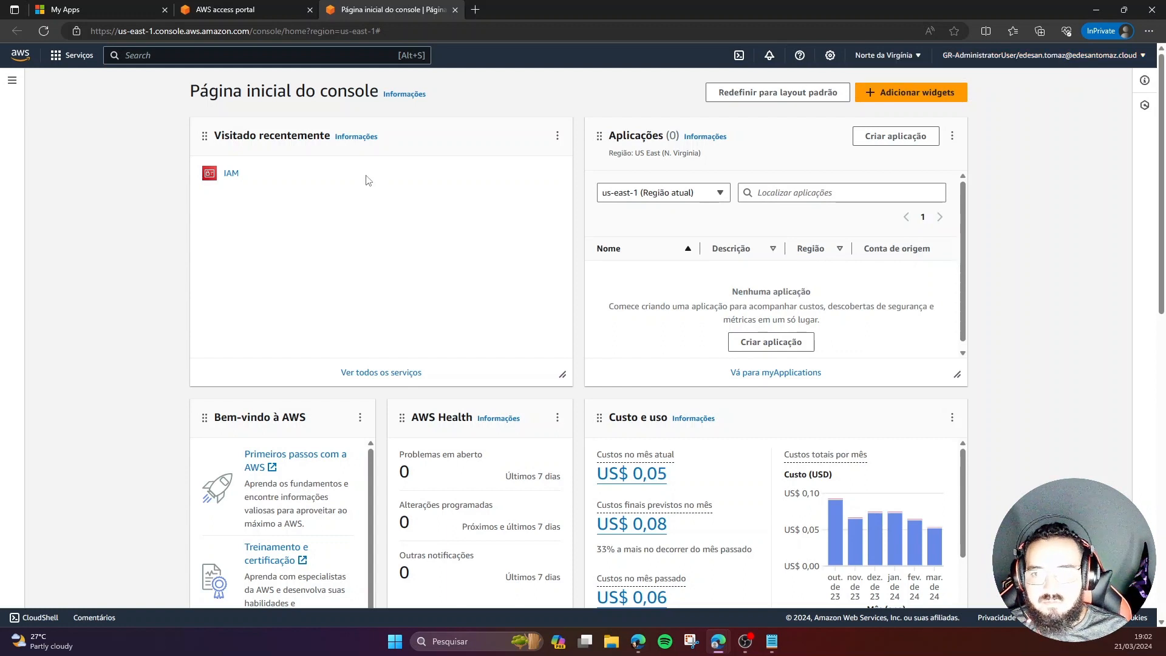
pyautogui.click(230, 174)
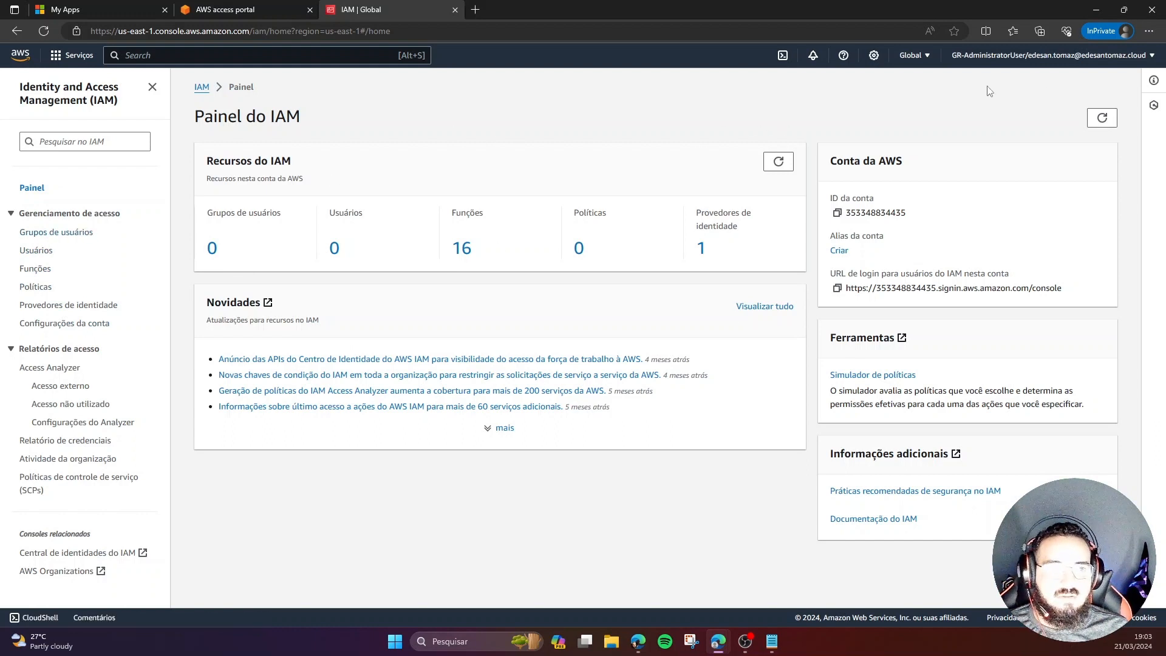
pyautogui.click(1075, 58)
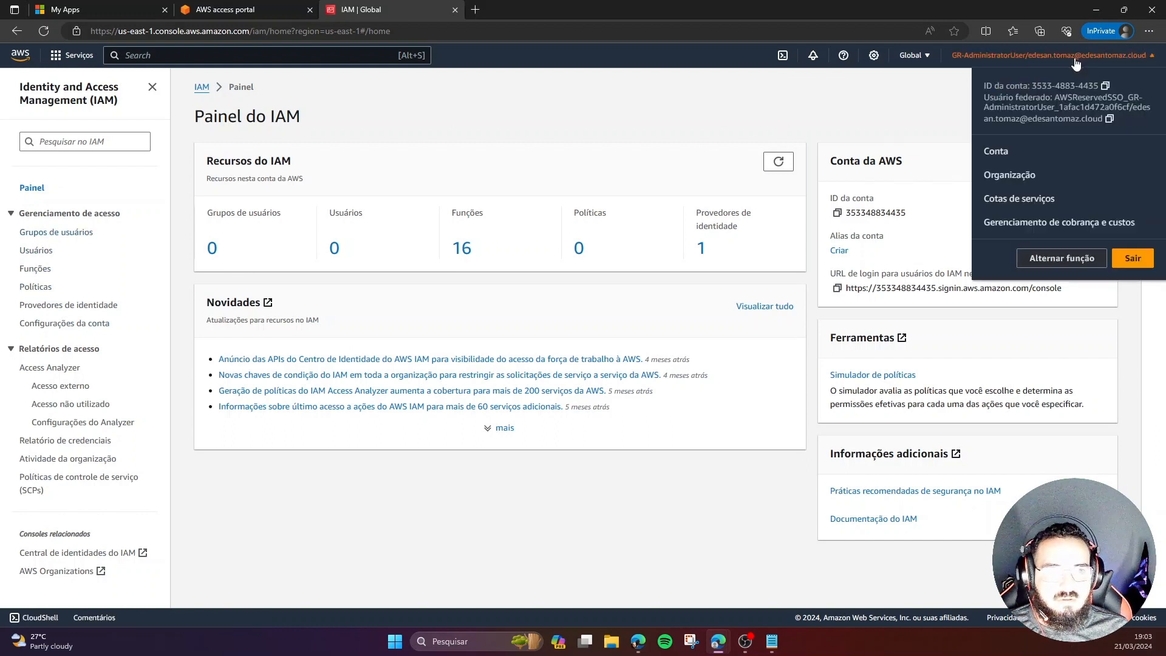
pyautogui.click(1131, 258)
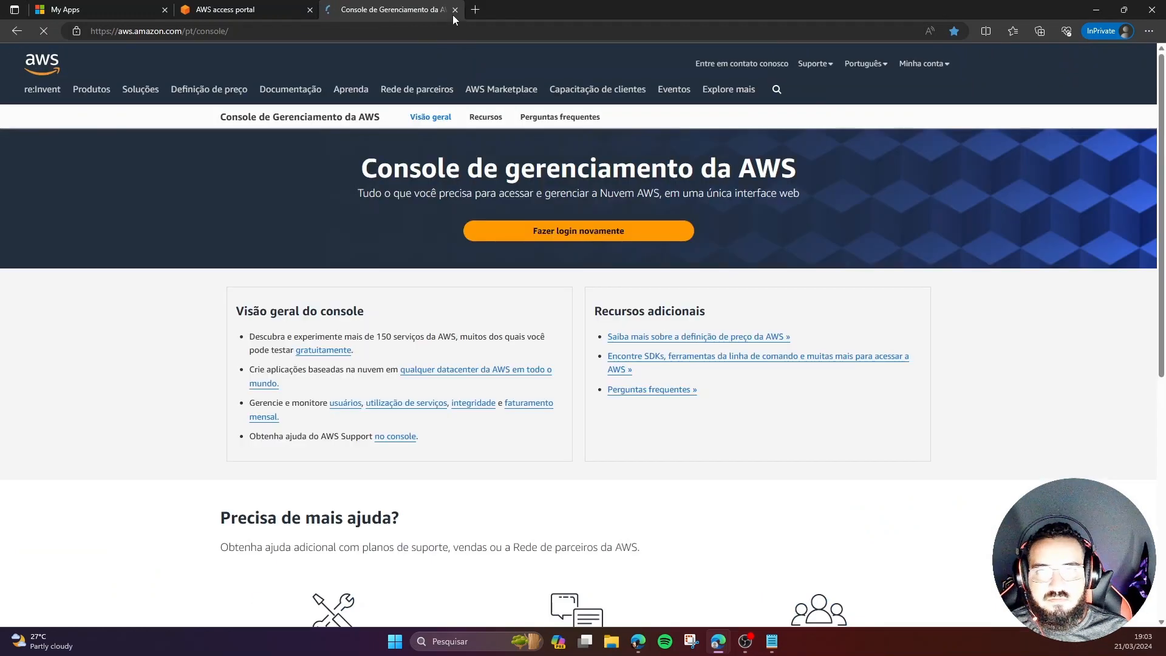
pyautogui.hotkey('ctrl', 'w')
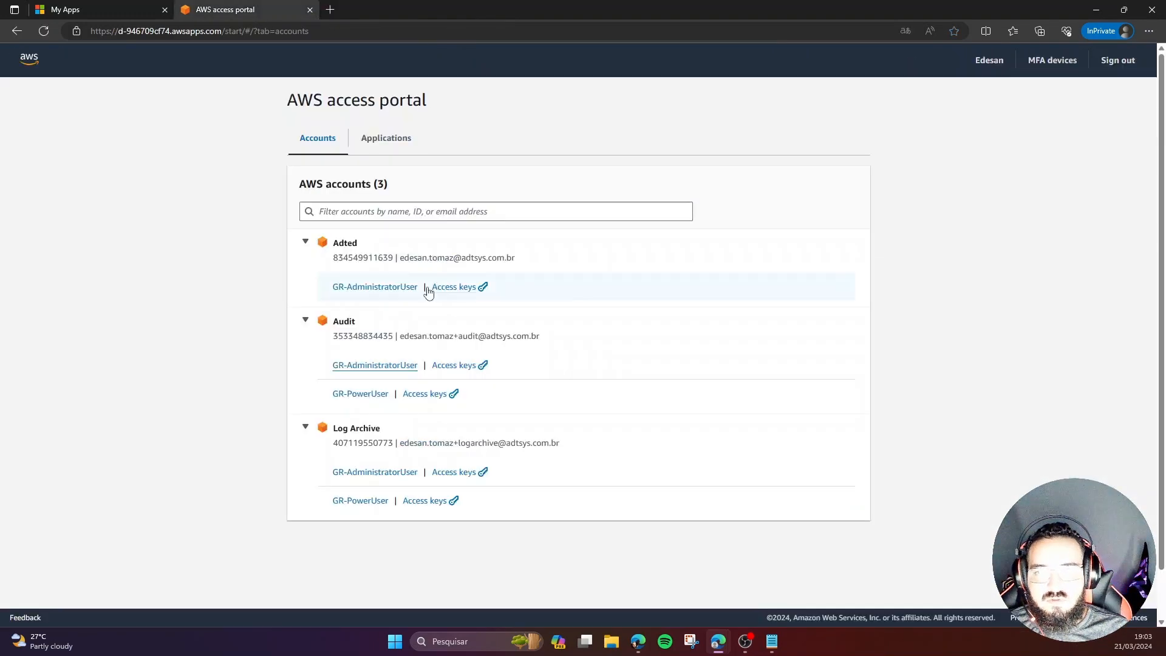
# Open the Audit account's console with the GR-PowerUser role and check its permissions on the IAM dashboard
pyautogui.click(360, 394)
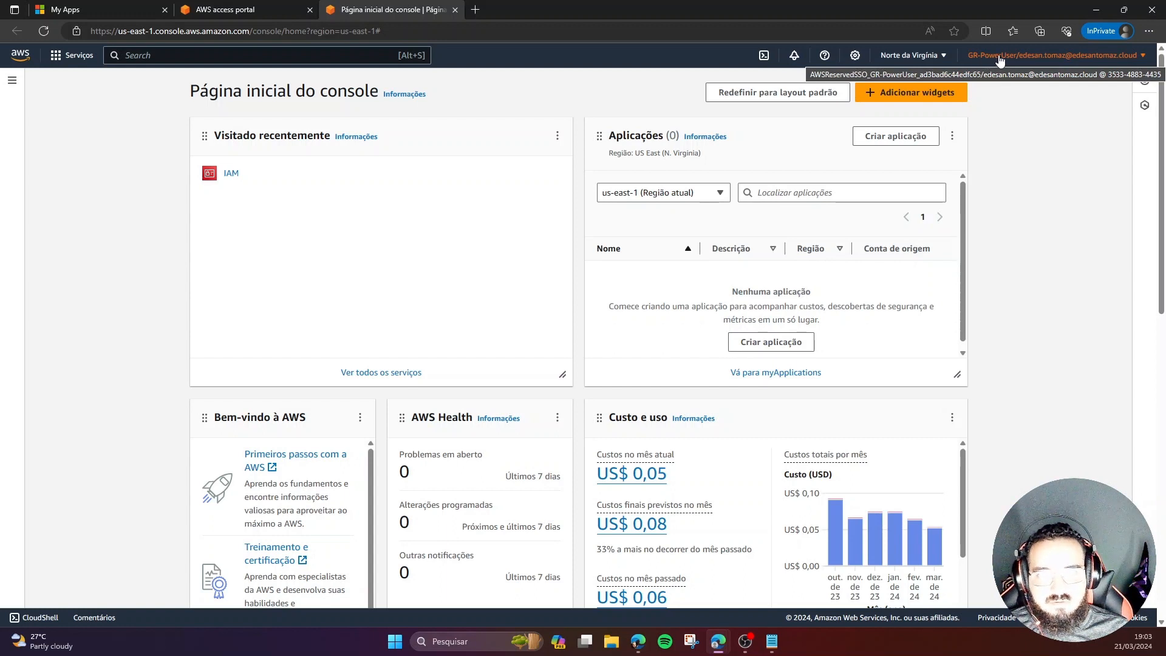
pyautogui.click(240, 174)
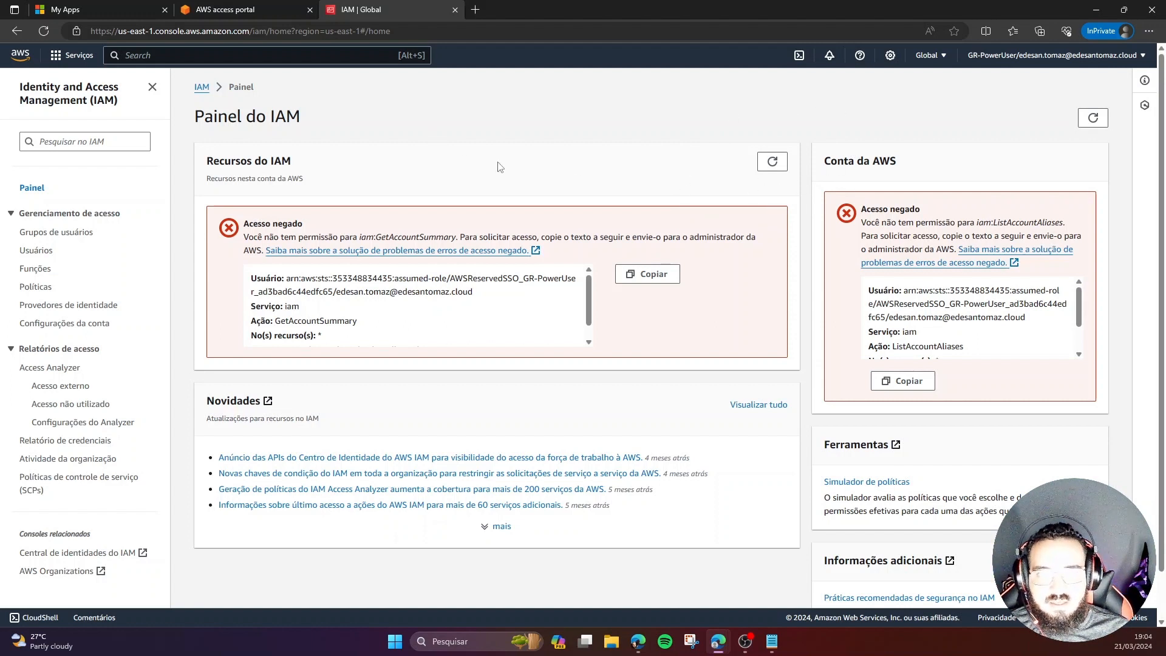
# Switch to the Microsoft Azure portal and start creating a new internal user from the Microsoft Entra ID users list
pyautogui.moveTo(721, 644)
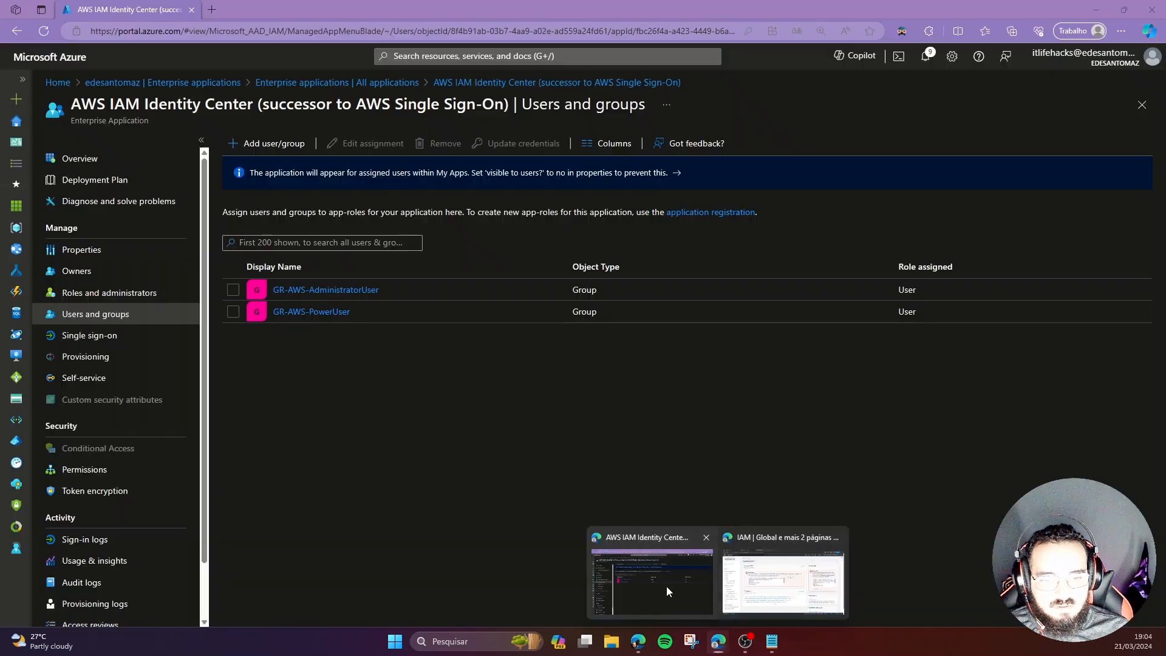
pyautogui.click(665, 586)
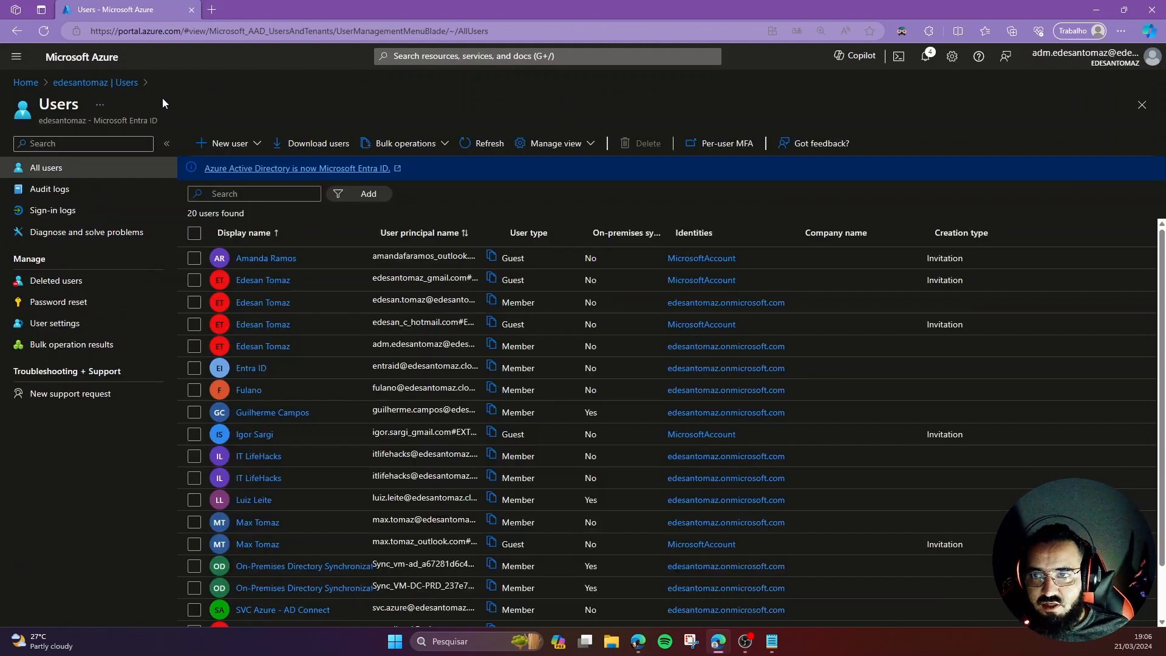
pyautogui.click(230, 144)
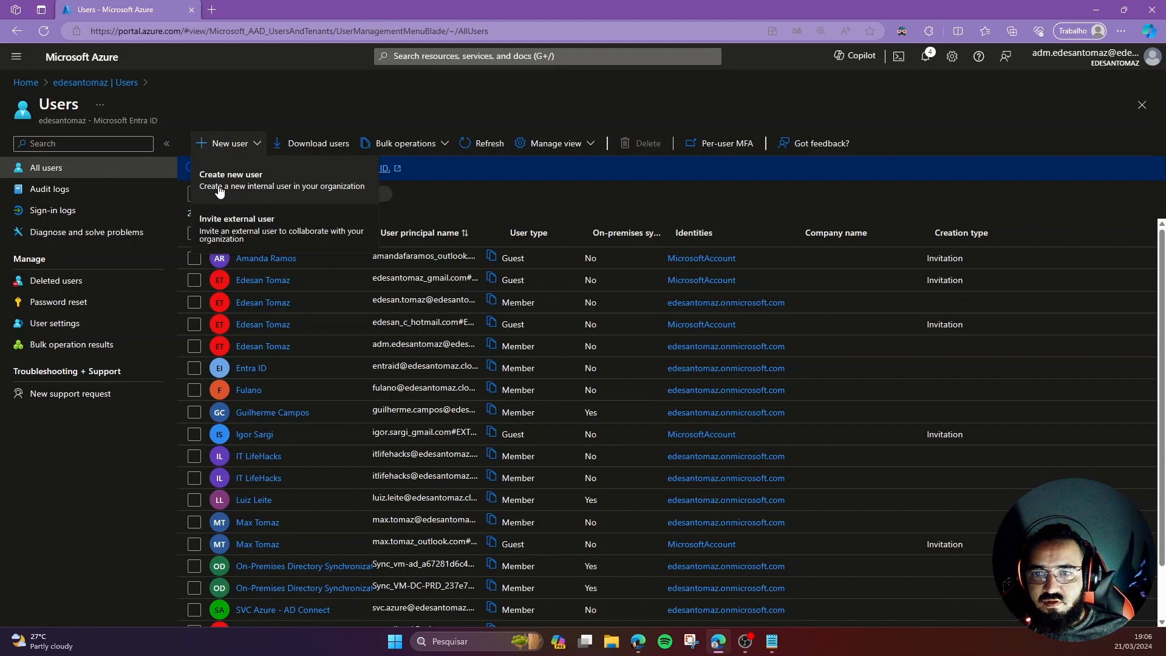
pyautogui.click(253, 183)
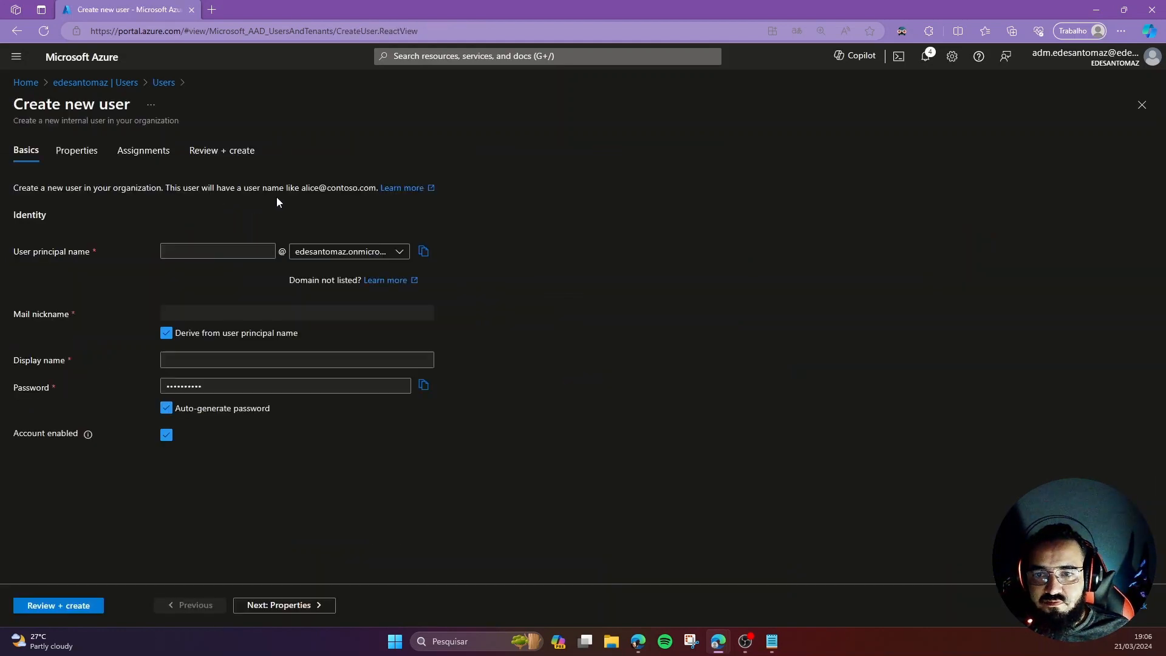
# Enter the new user's principal name with the .cloud domain and the display name, keeping the auto-generated password and the account enabled
pyautogui.click(221, 249)
pyautogui.click(383, 251)
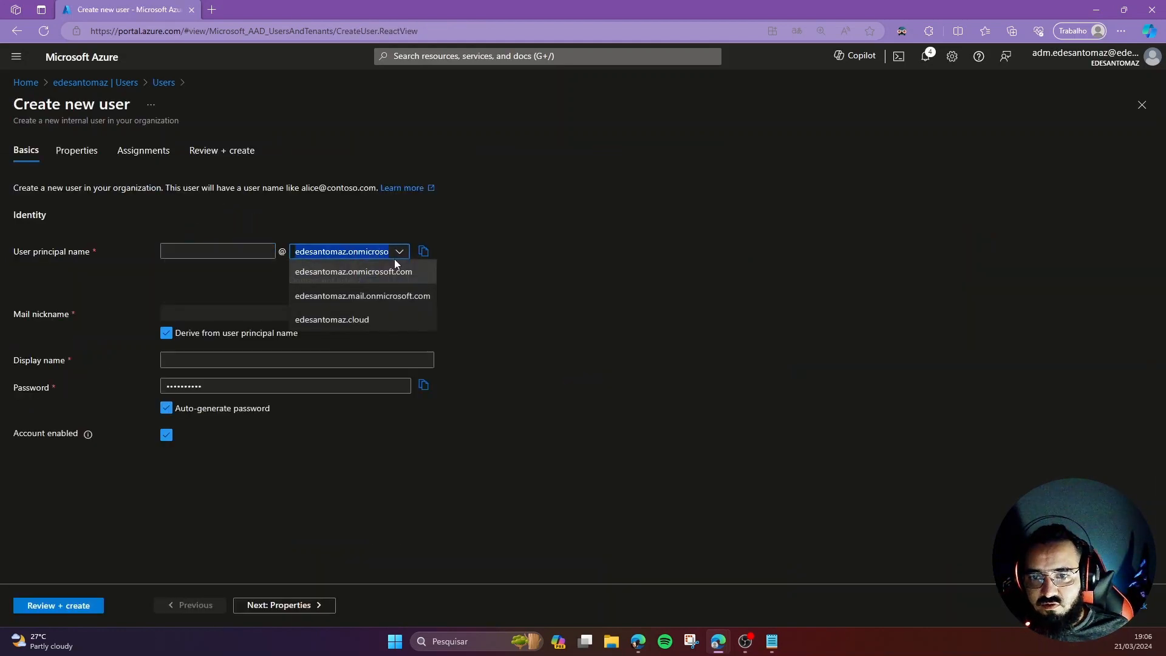
pyautogui.click(365, 319)
pyautogui.click(219, 249)
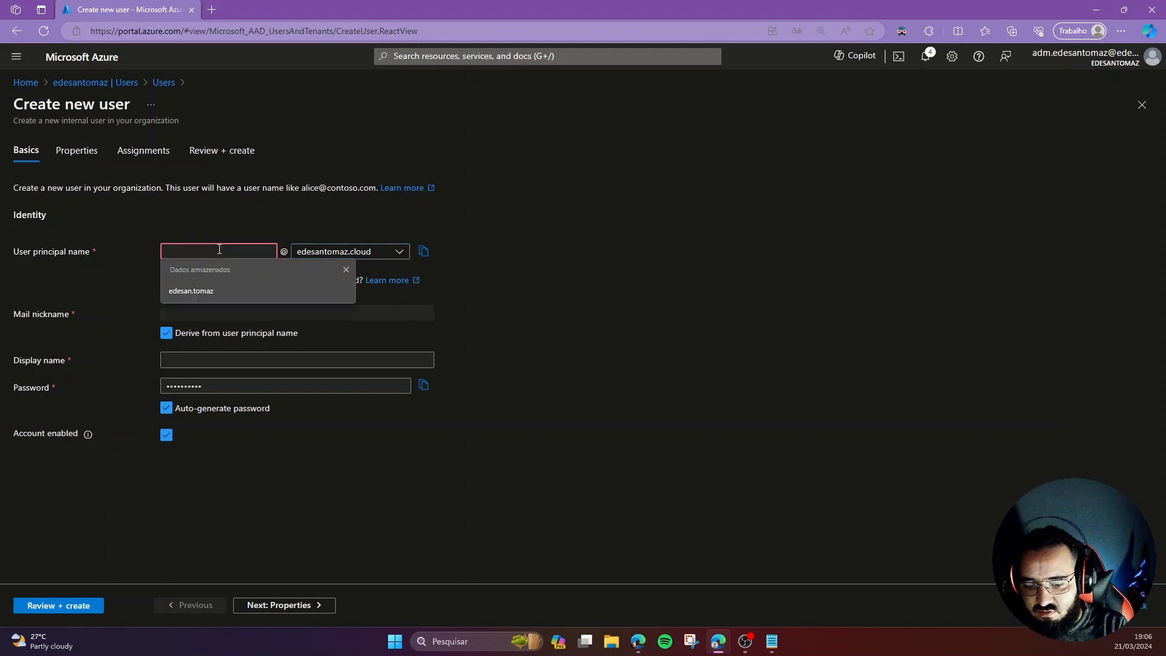
pyautogui.write('fulano')
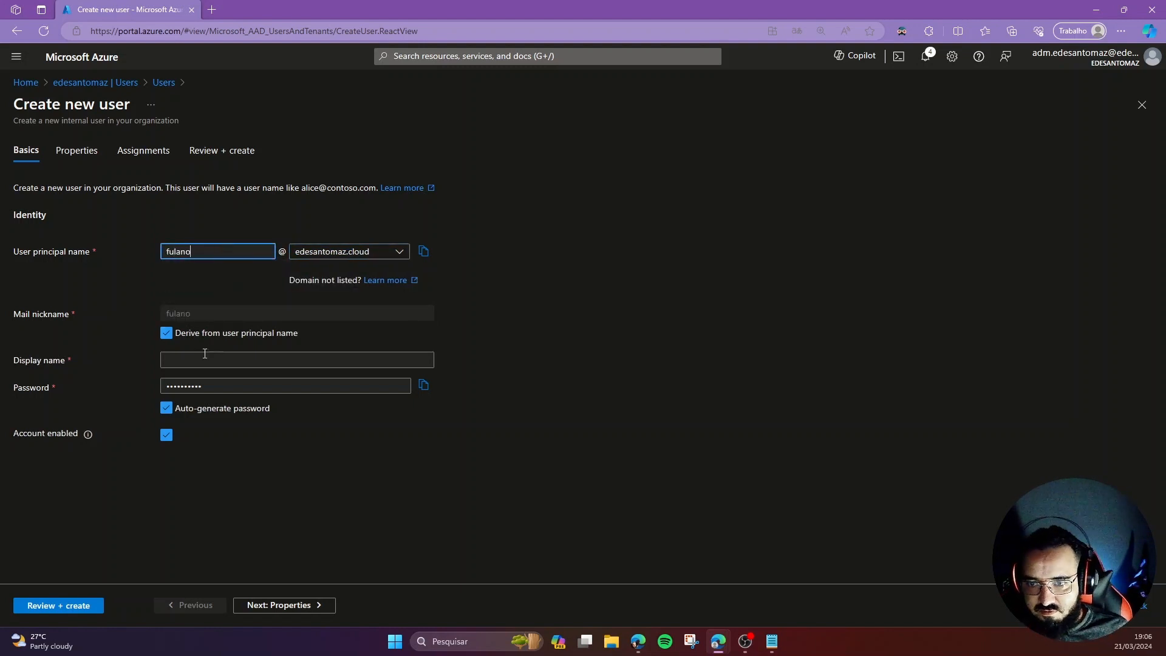
pyautogui.click(204, 358)
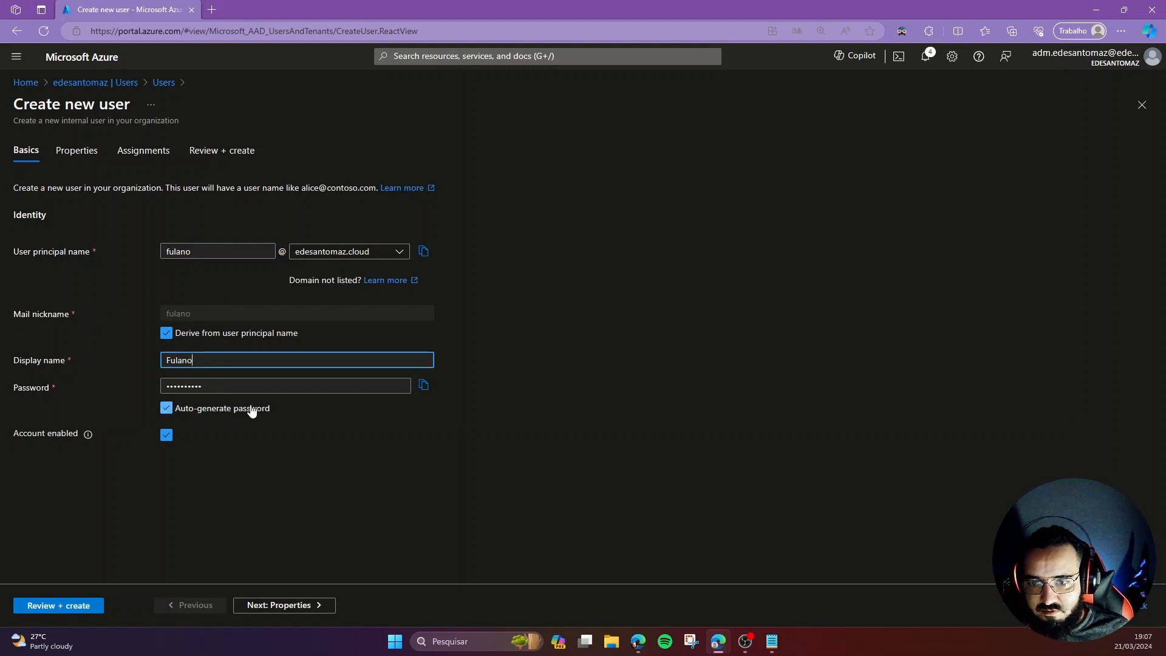
pyautogui.click(167, 409)
pyautogui.click(168, 409)
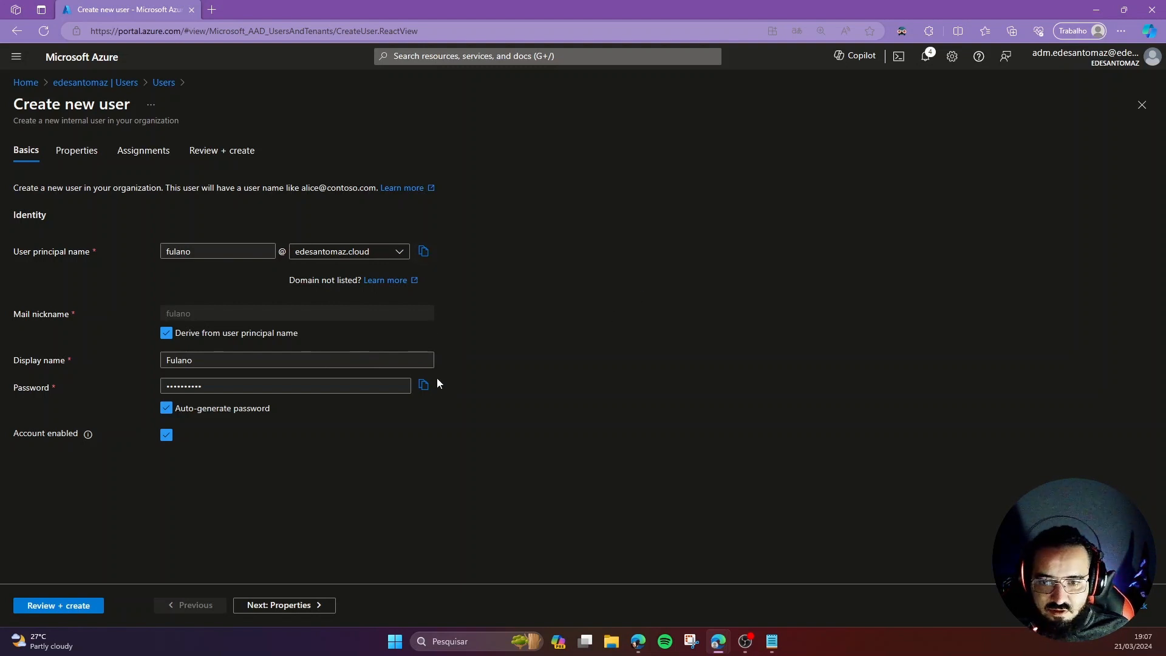
pyautogui.hotkey('alt', 'Tab')
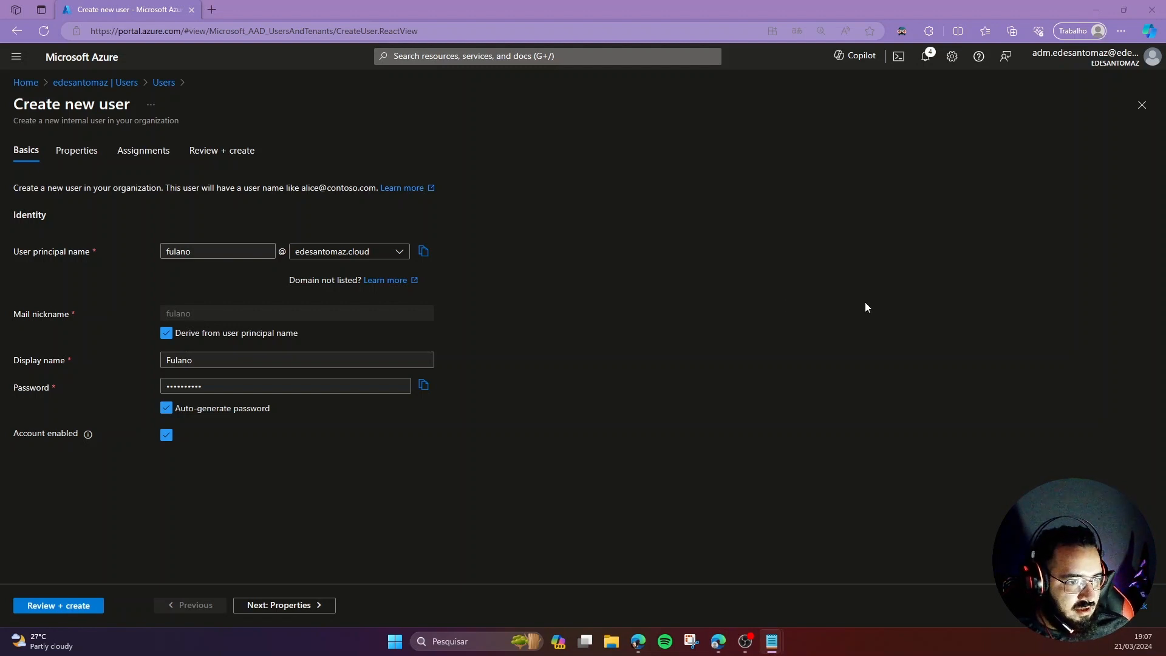
pyautogui.click(370, 413)
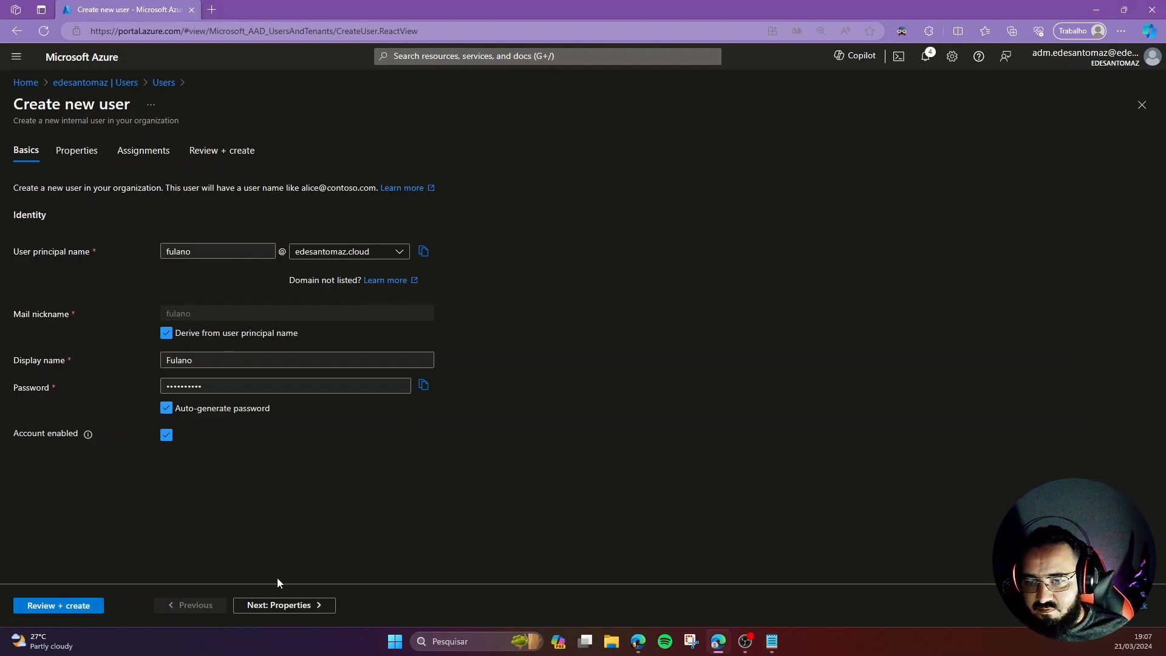
# Leave the new user's properties and assignments at their defaults, review the settings, and create the user
pyautogui.click(277, 605)
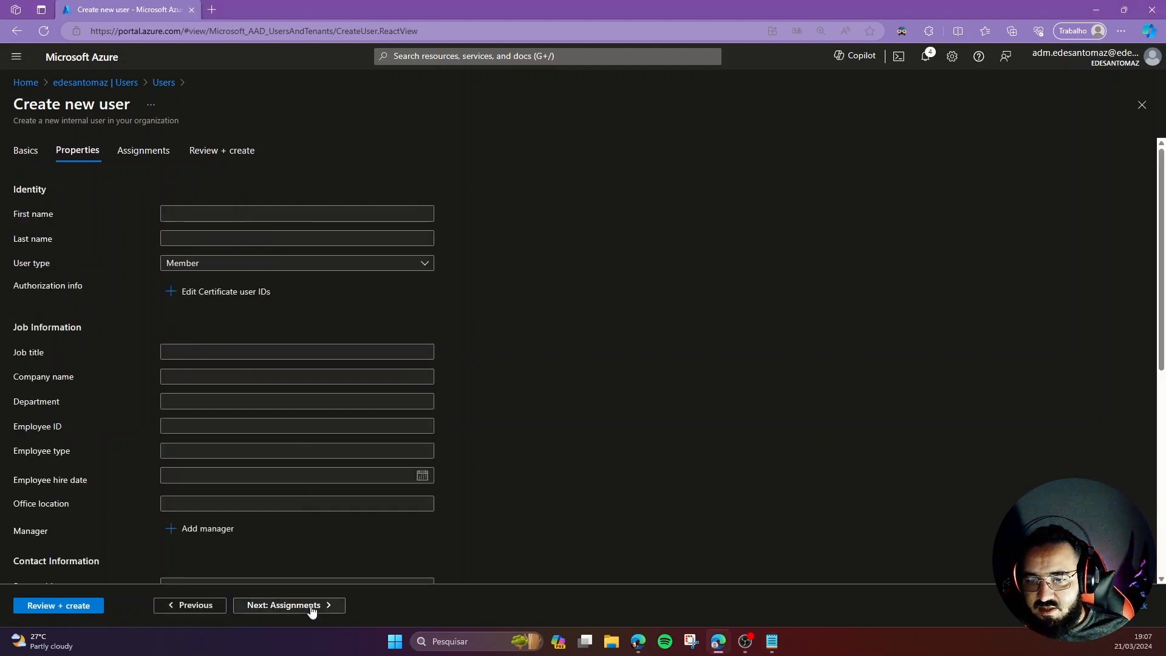
pyautogui.click(285, 605)
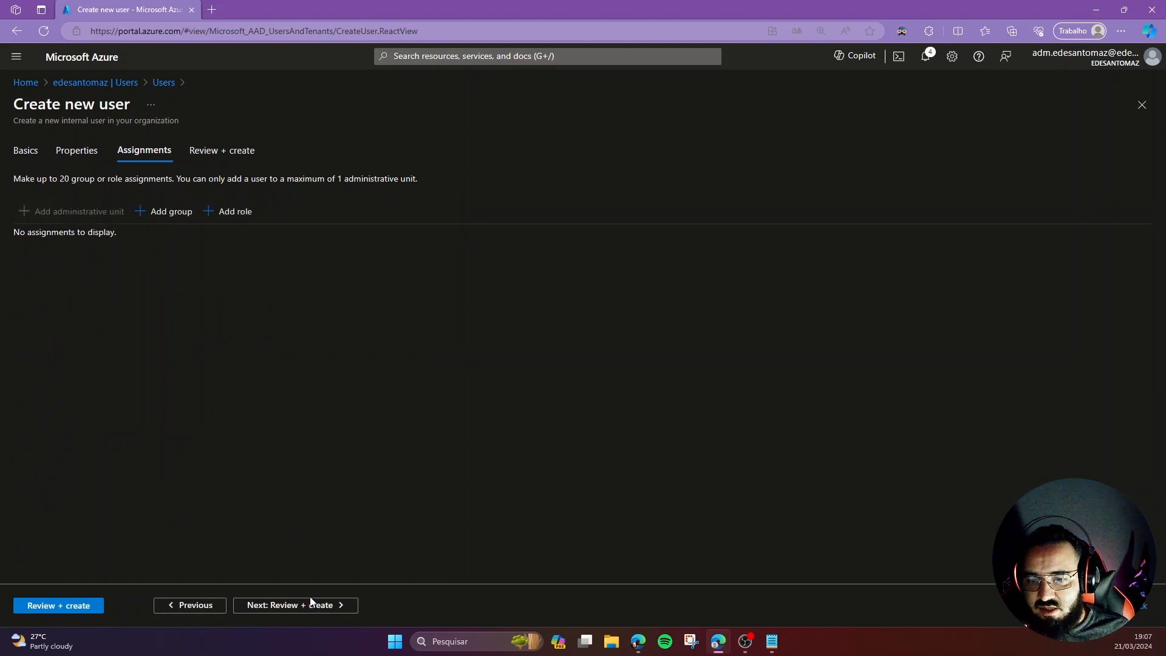
pyautogui.click(314, 605)
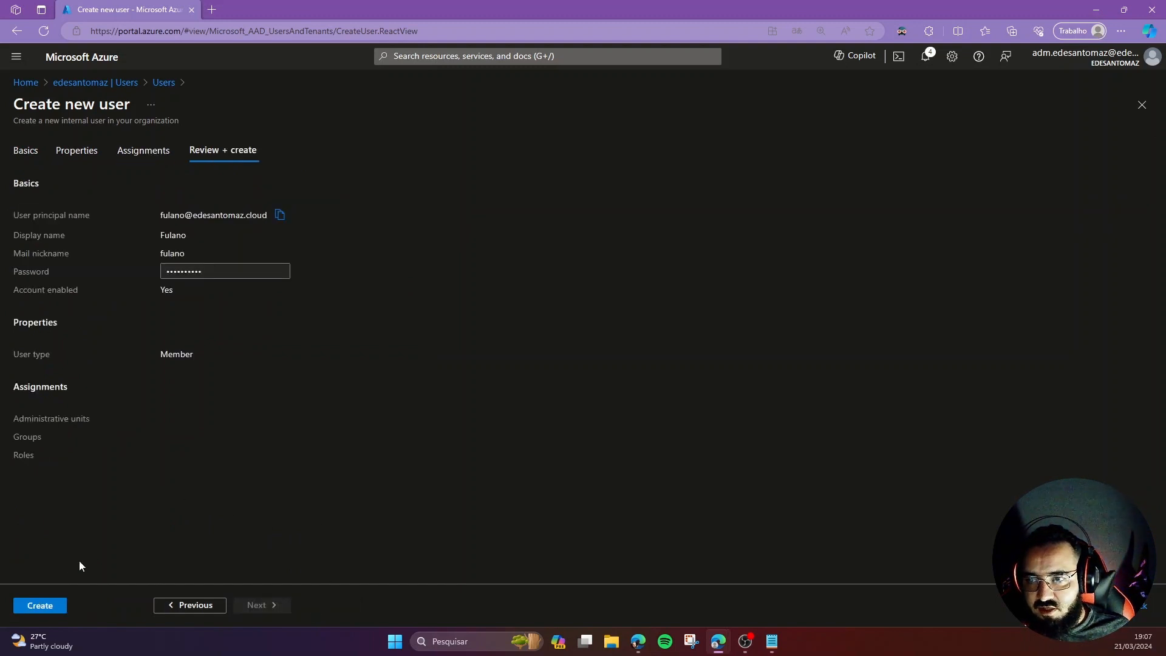
pyautogui.click(54, 605)
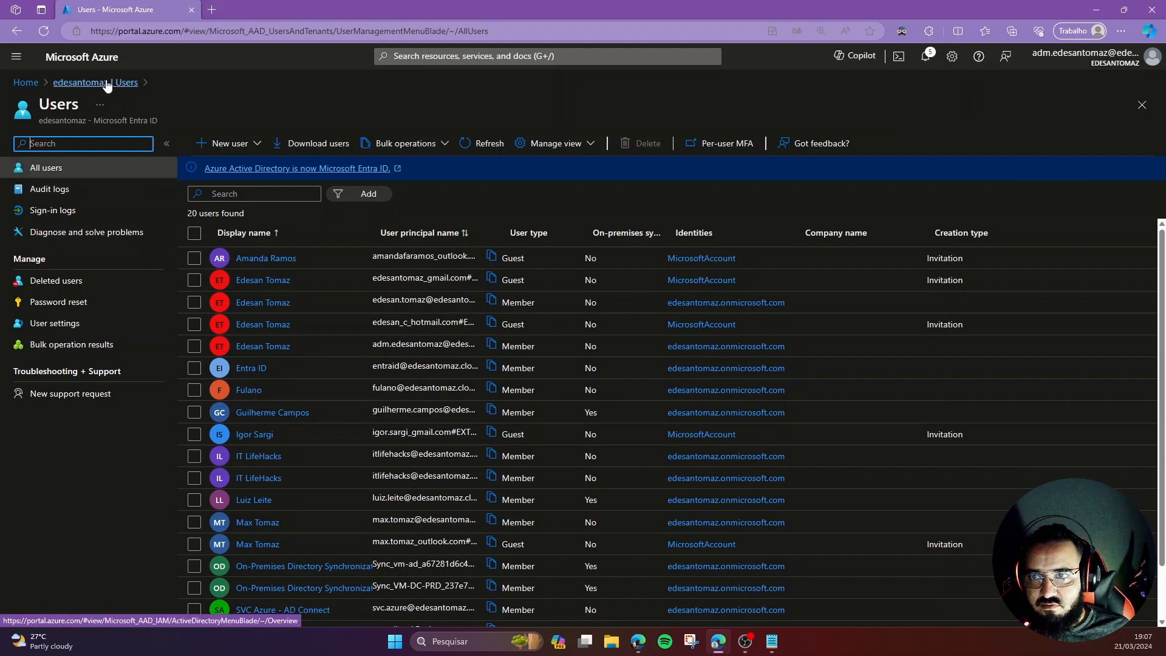
# Search the Microsoft Entra ID groups for GR-AWS and open the members list of GR-AWS-PowerUser
pyautogui.click(97, 82)
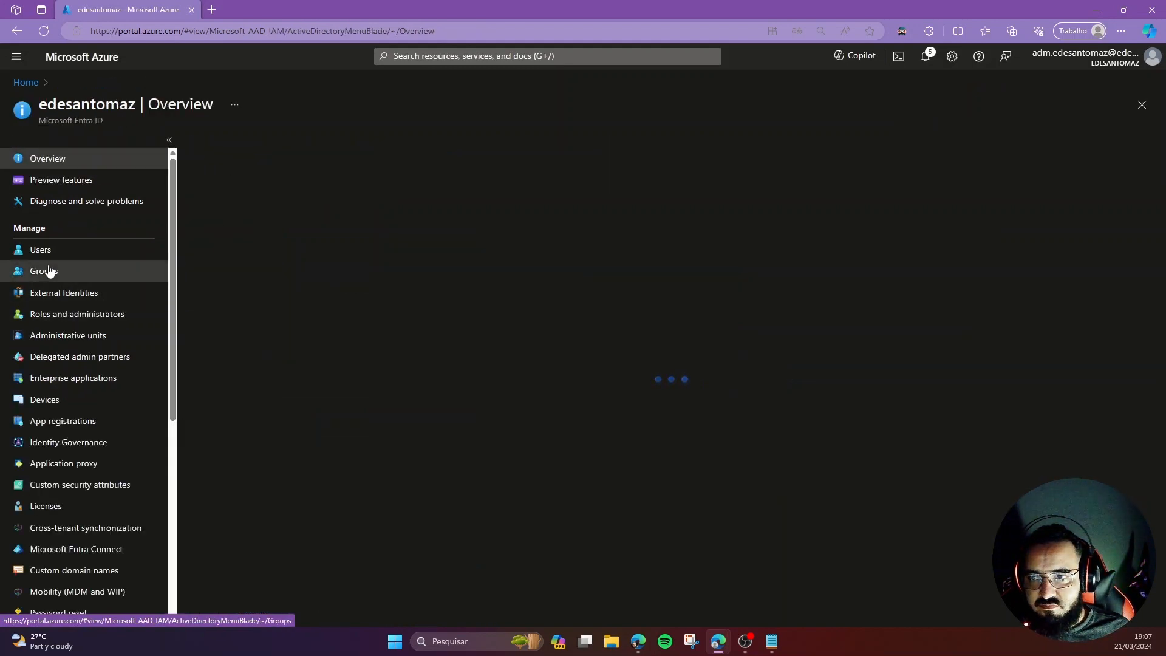
pyautogui.click(46, 271)
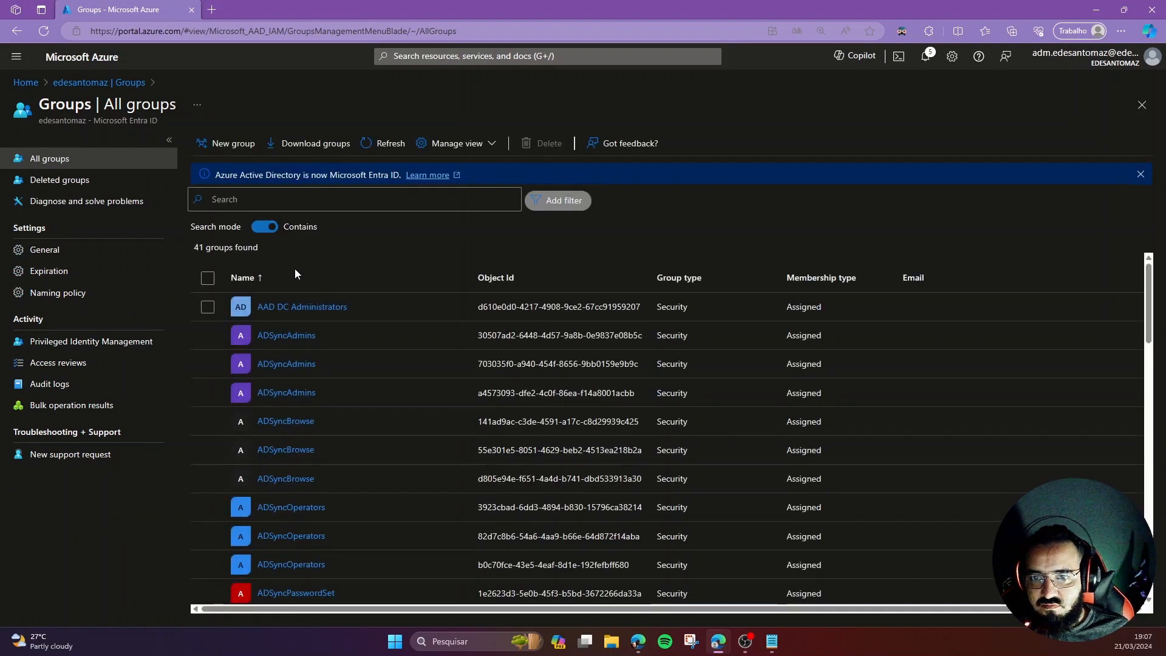
pyautogui.click(249, 200)
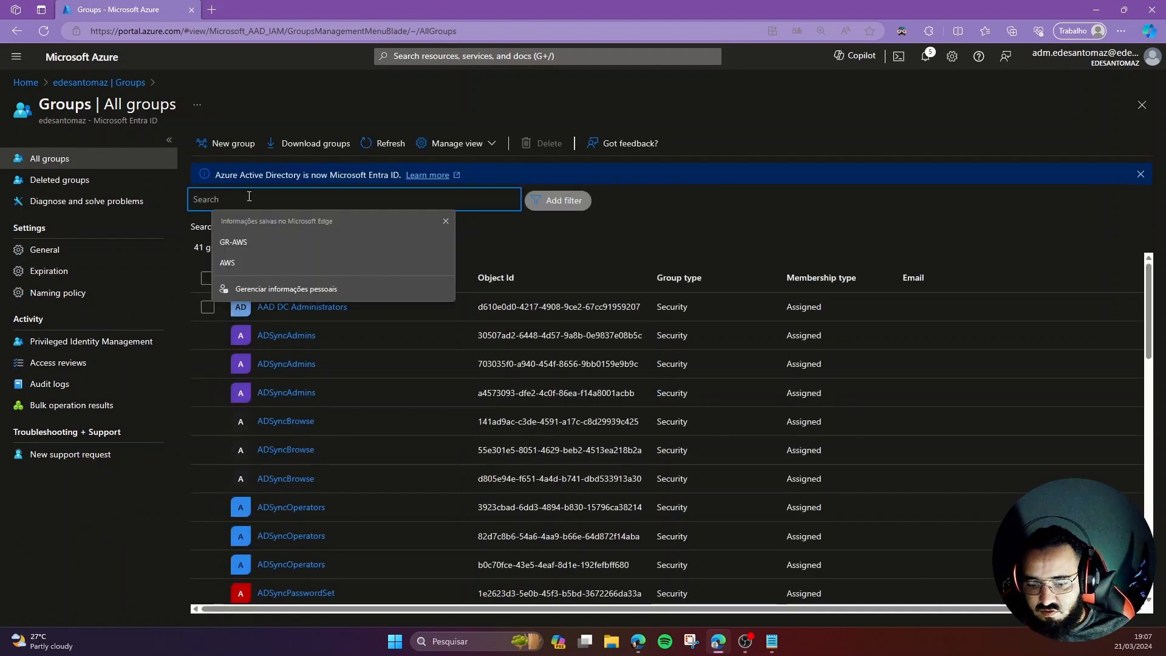
pyautogui.write('GR-AWS')
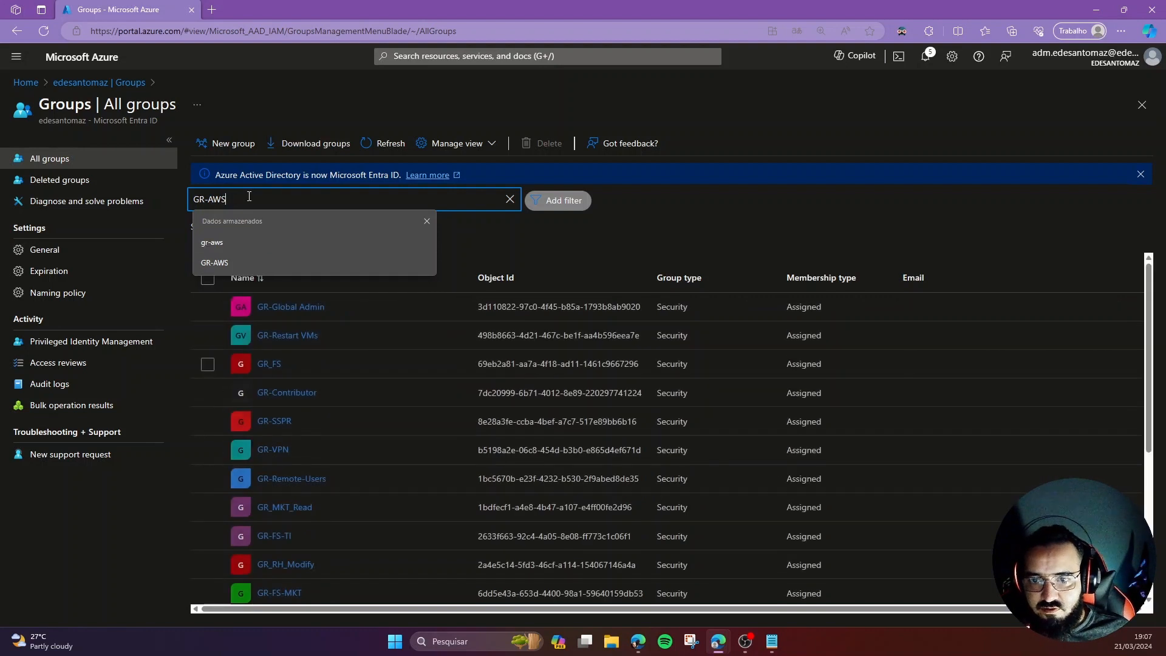
pyautogui.click(291, 307)
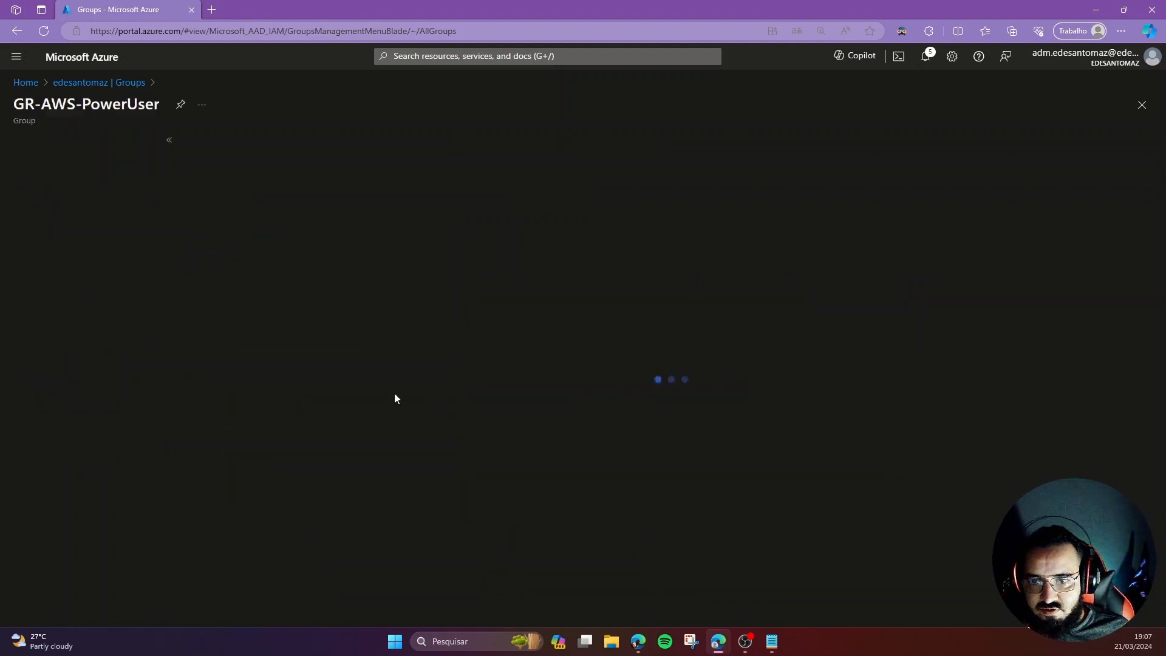
pyautogui.click(49, 250)
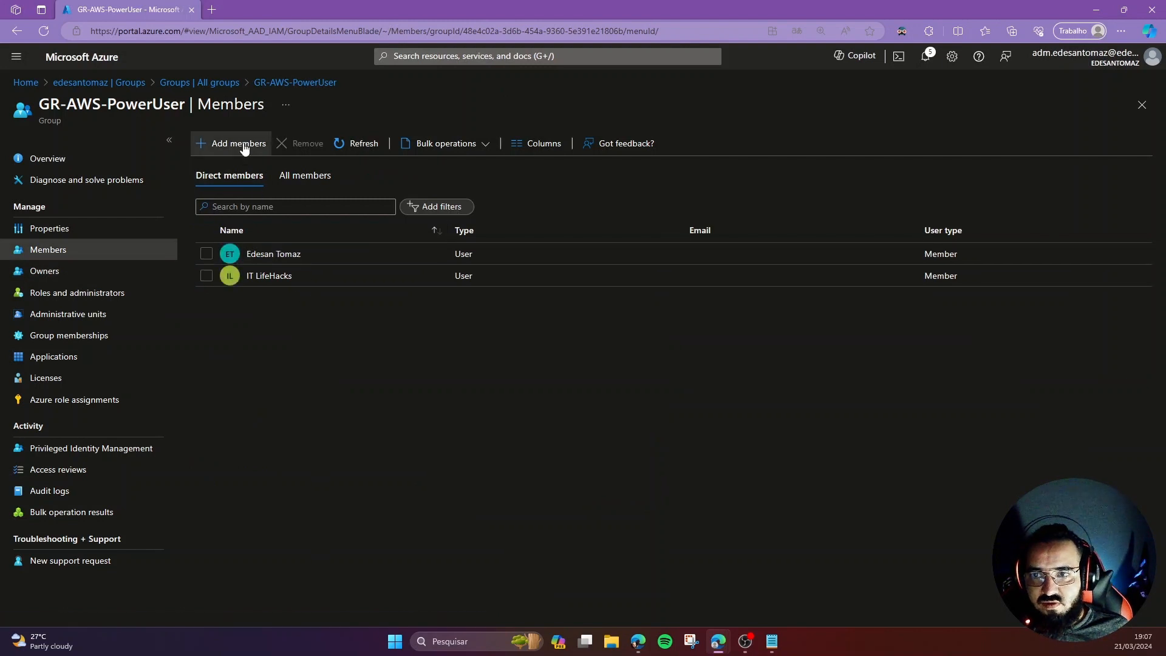
# Add the newly created user as a direct member of GR-AWS-PowerUser and refresh the members list
pyautogui.click(243, 145)
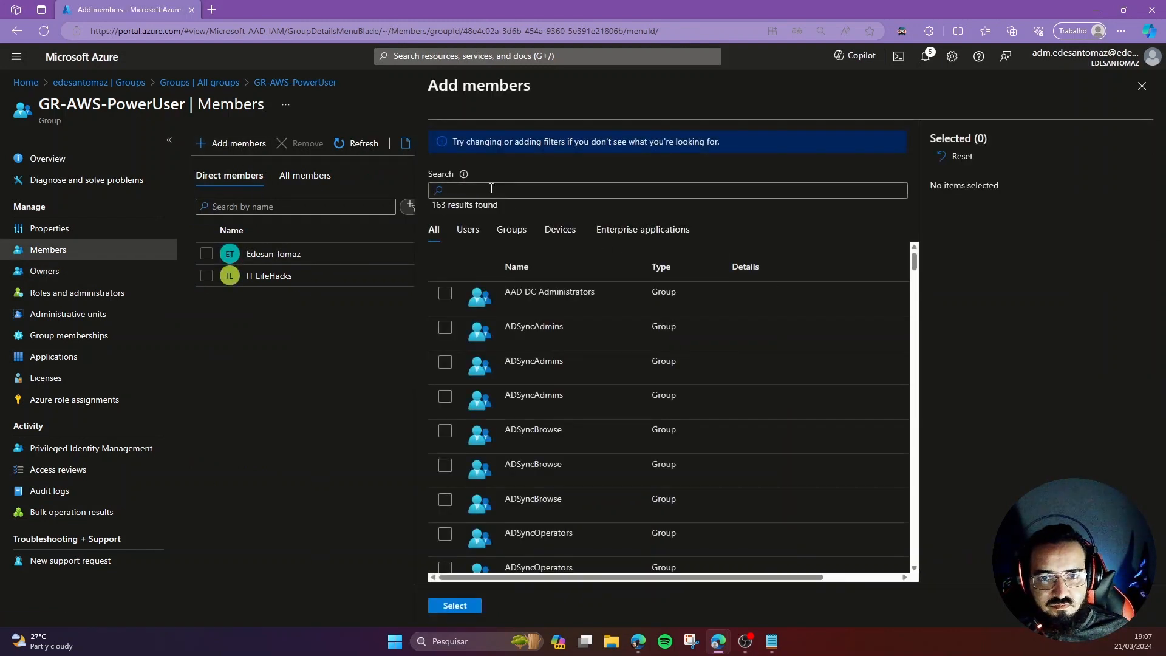
pyautogui.click(490, 190)
pyautogui.write('fulano')
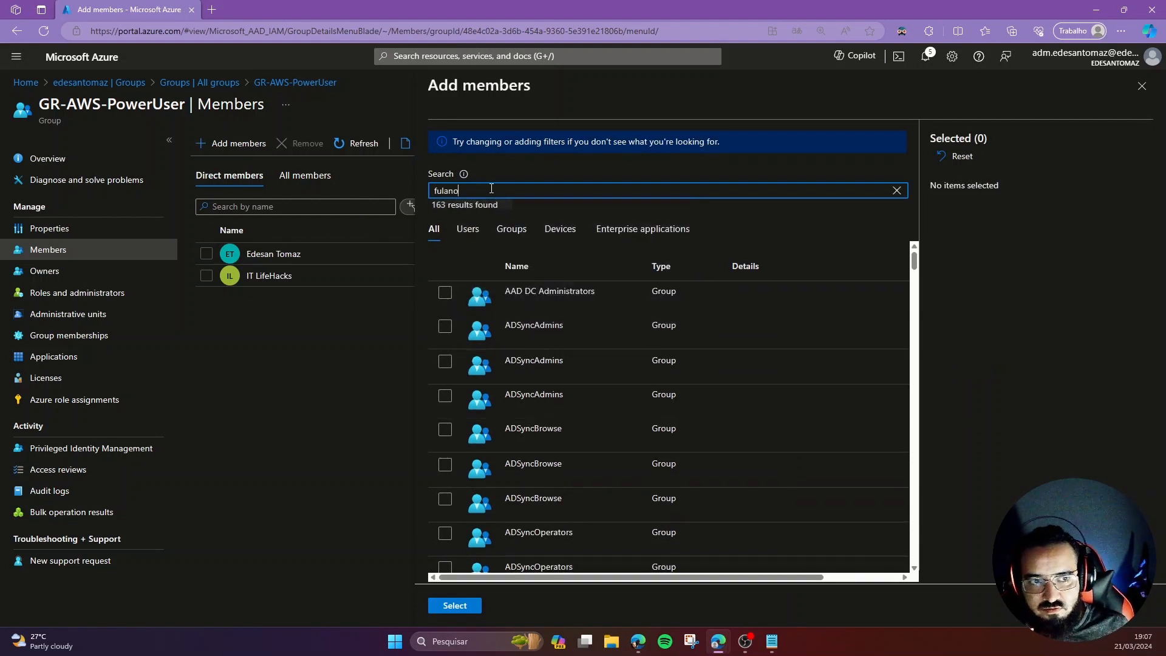
pyautogui.click(447, 292)
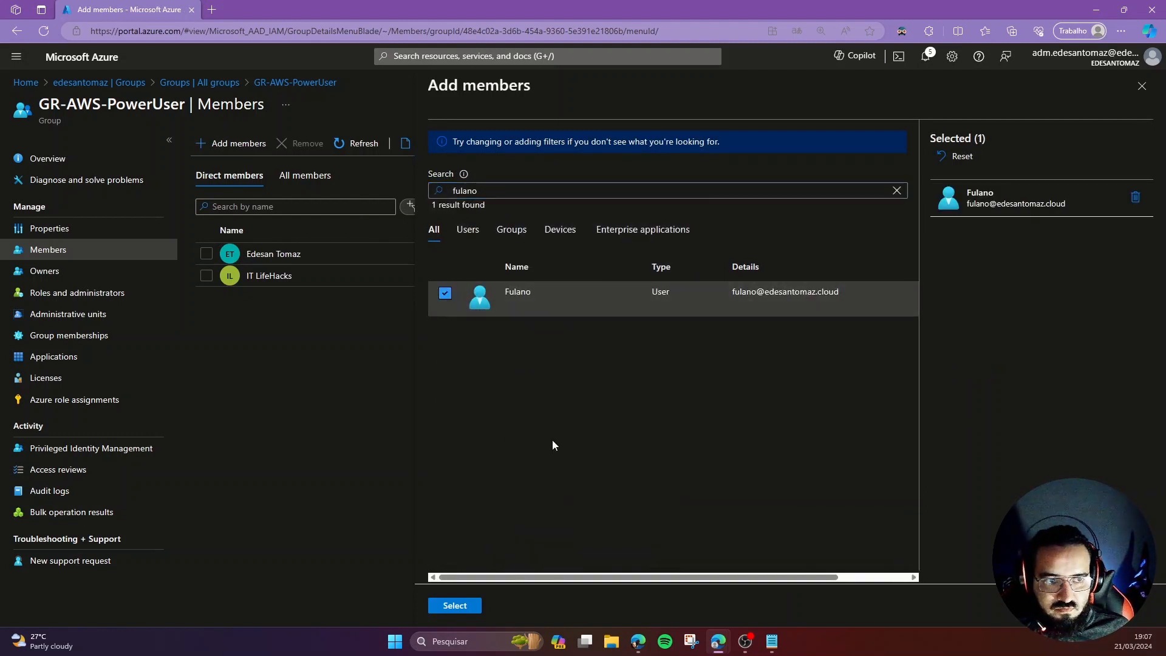
pyautogui.click(457, 604)
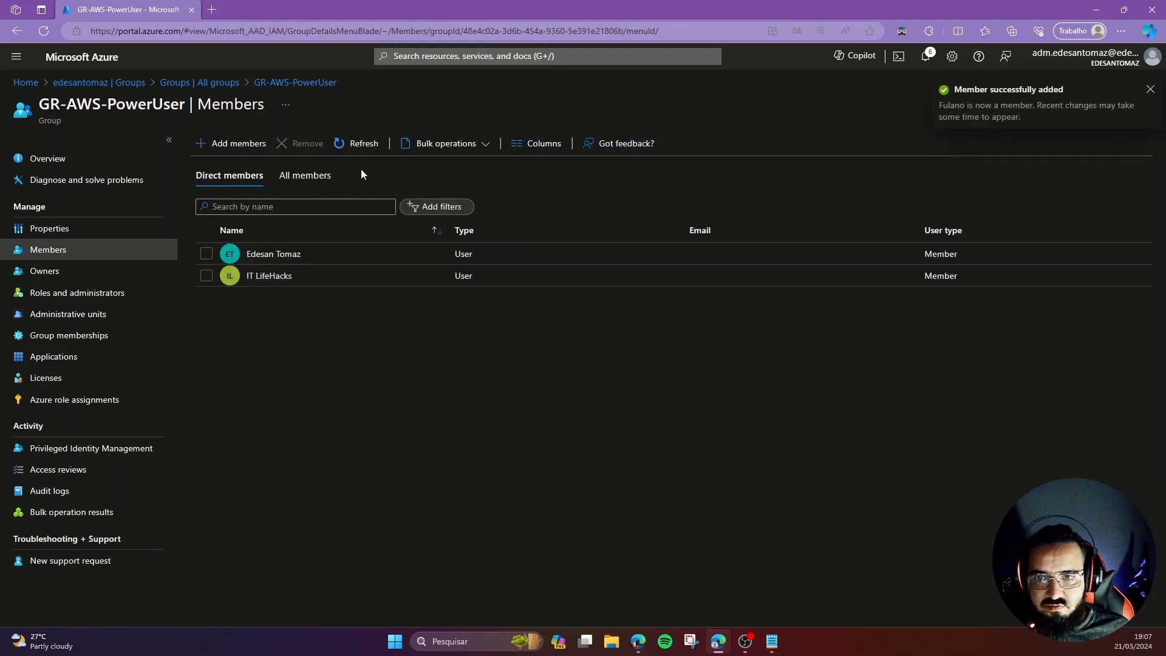
pyautogui.click(363, 147)
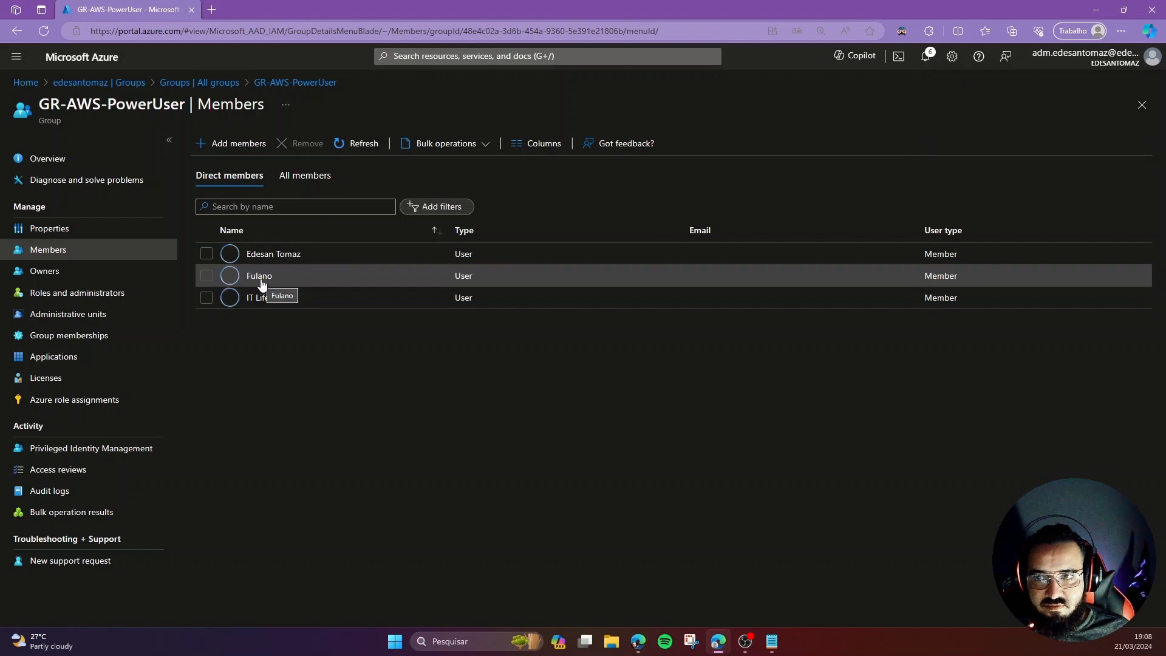
# Check the users and groups assigned to the AWS IAM Identity Center enterprise application
pyautogui.click(111, 82)
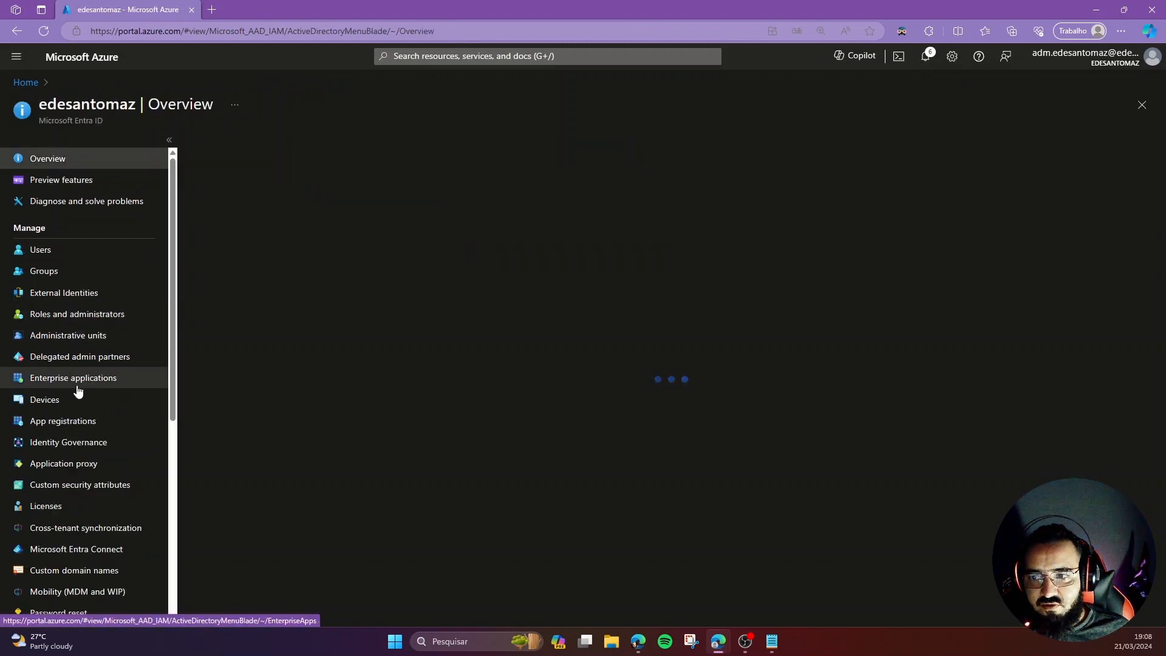
pyautogui.click(90, 380)
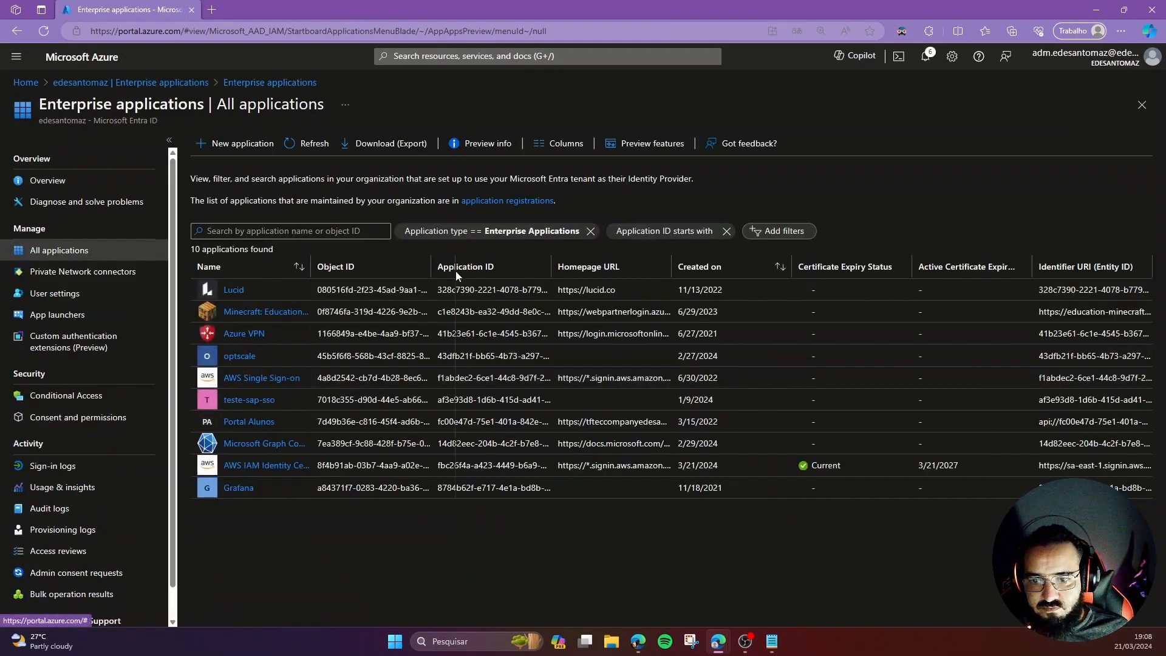
pyautogui.click(284, 465)
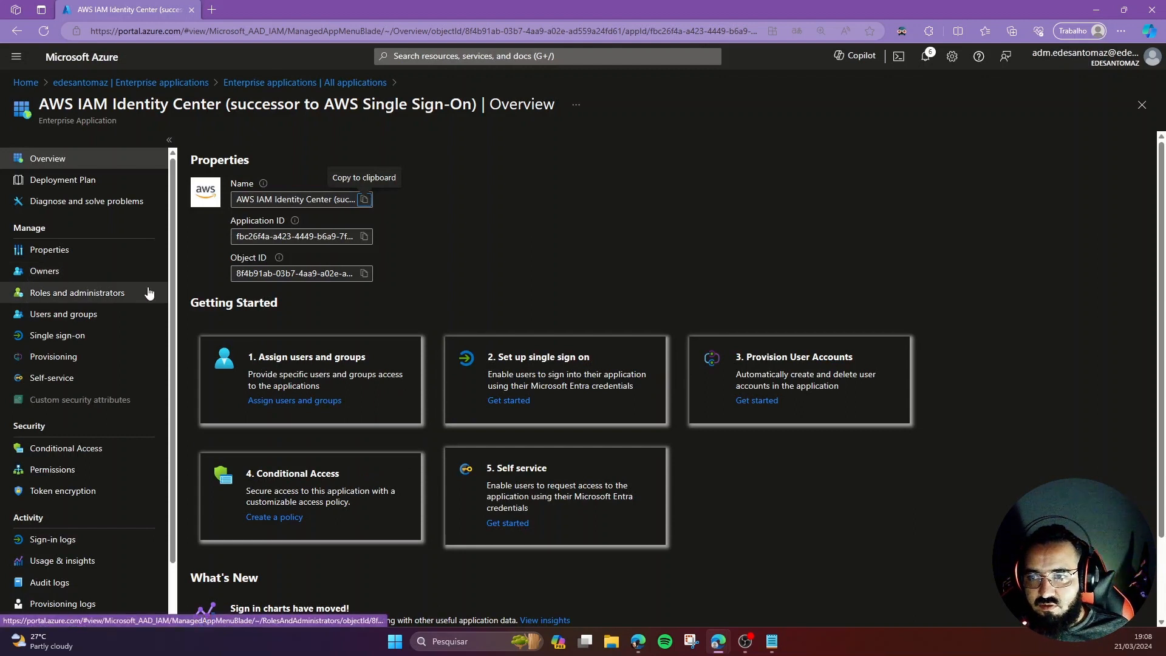
pyautogui.click(75, 314)
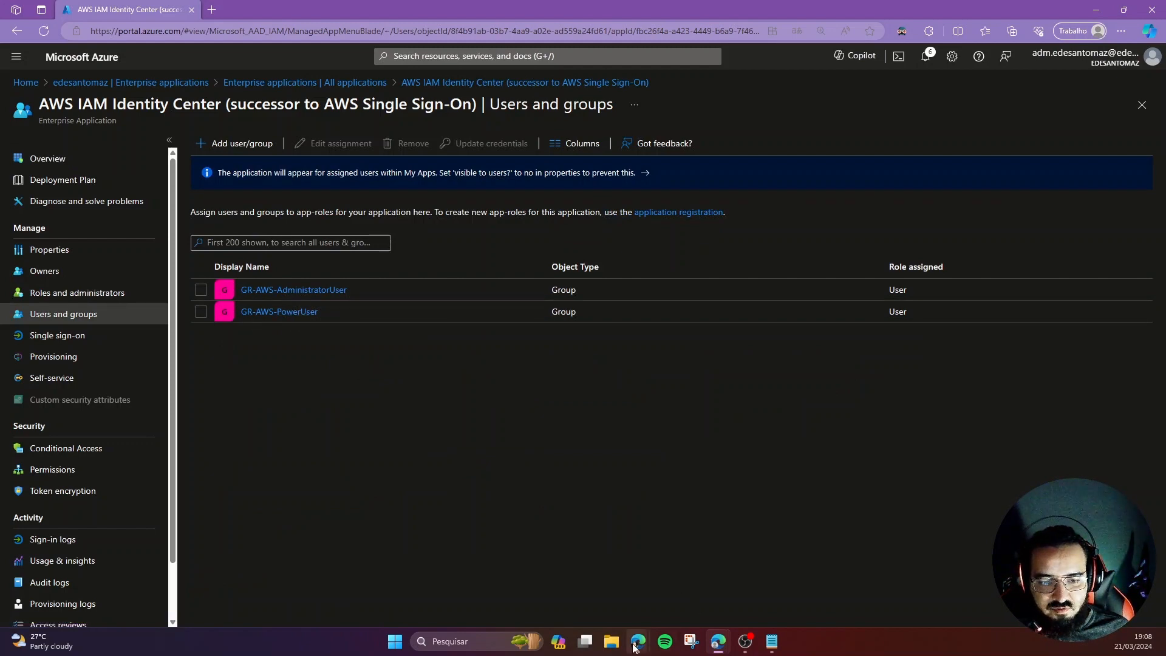
# Switch to the AWS console and check the refreshed IAM Identity Center users list for the new user
pyautogui.moveTo(639, 642)
pyautogui.click(789, 588)
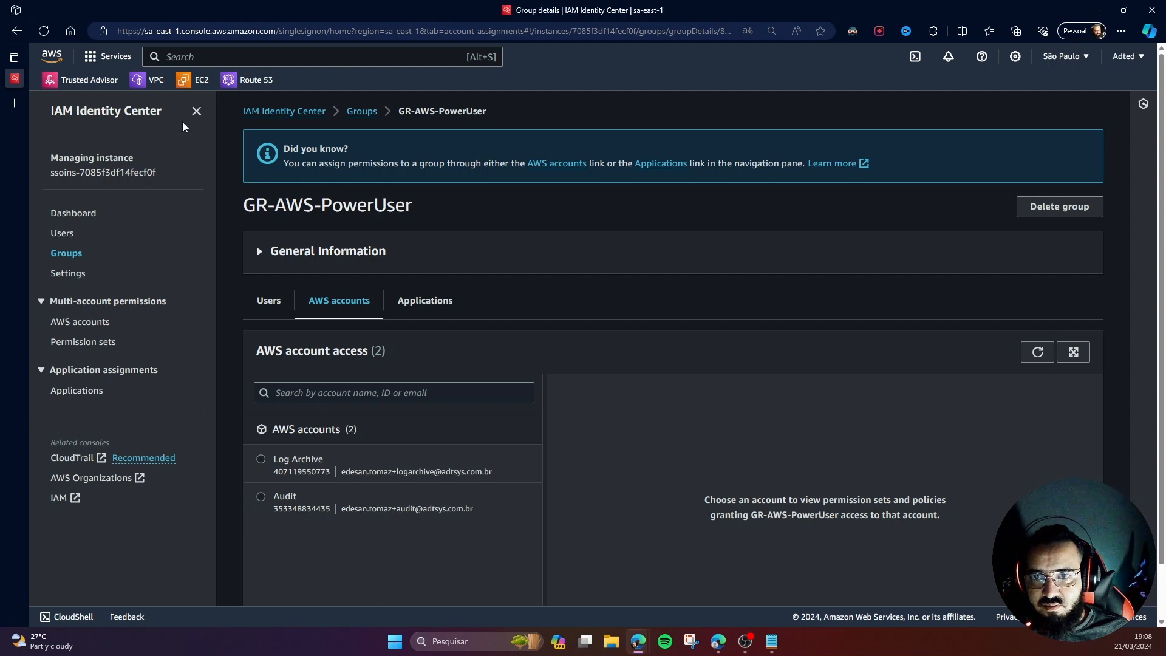
pyautogui.click(62, 234)
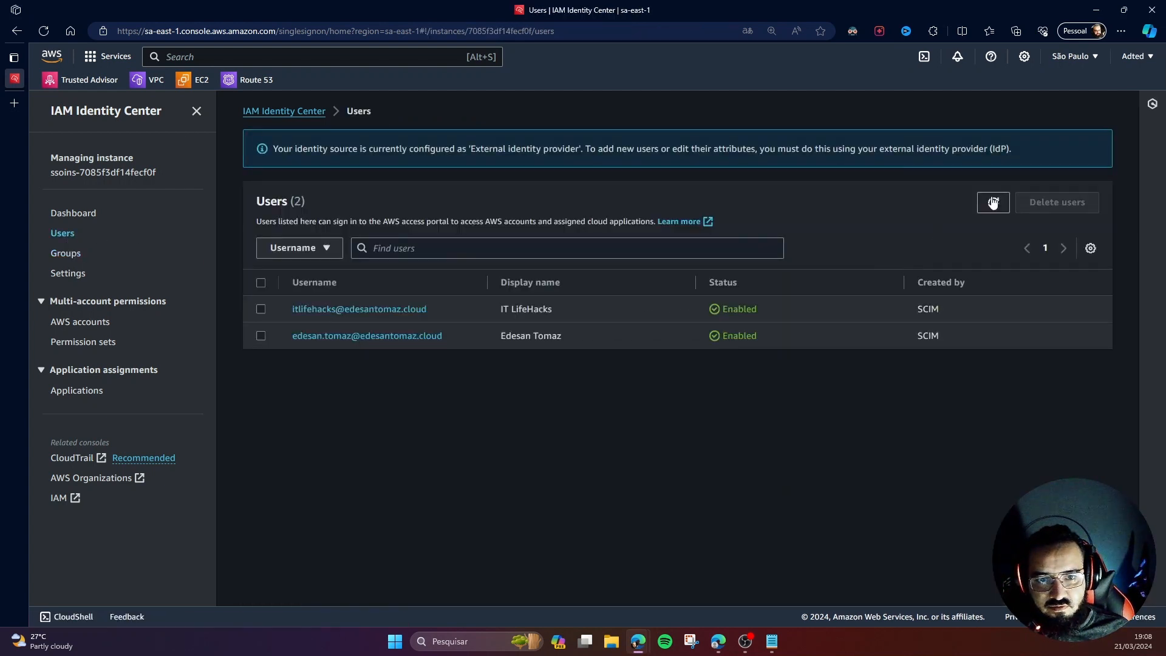
pyautogui.click(993, 203)
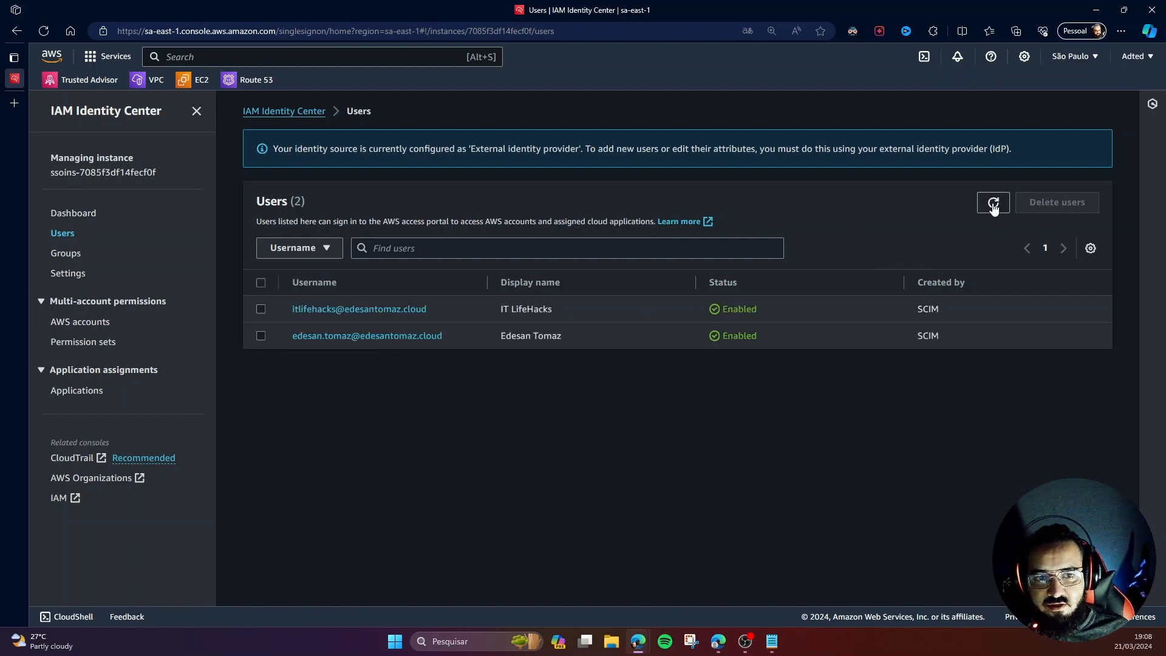
# Return to the Azure portal and choose the GR-AWS-PowerUser group for on-demand provisioning in the AWS IAM Identity Center application
pyautogui.moveTo(719, 651)
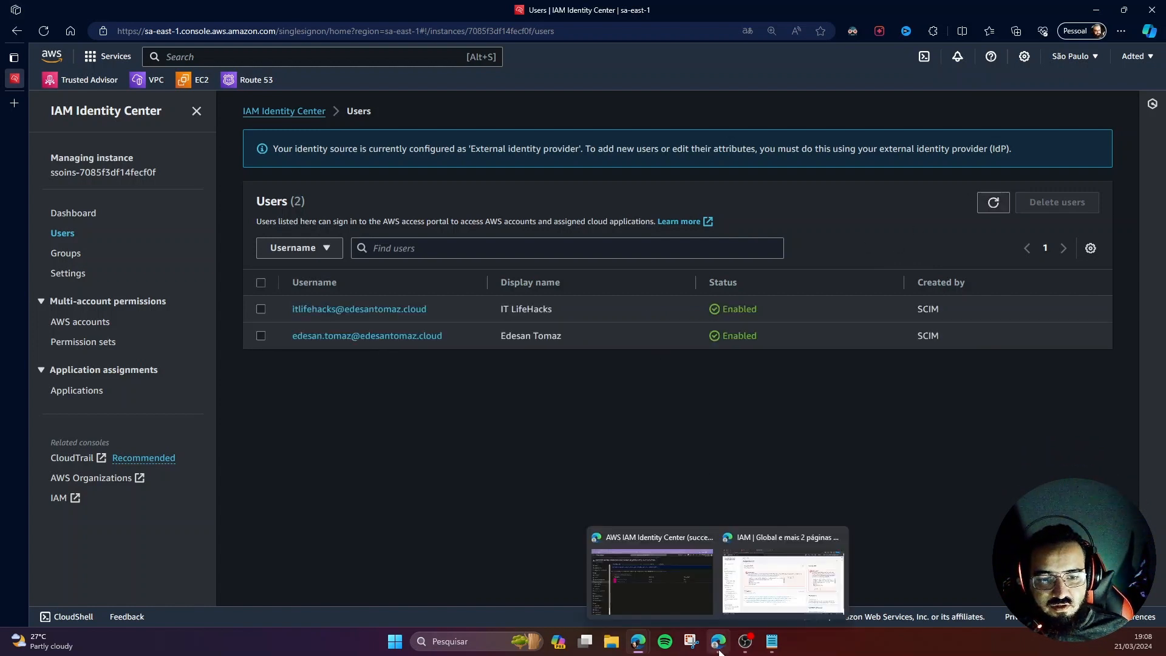
pyautogui.click(673, 573)
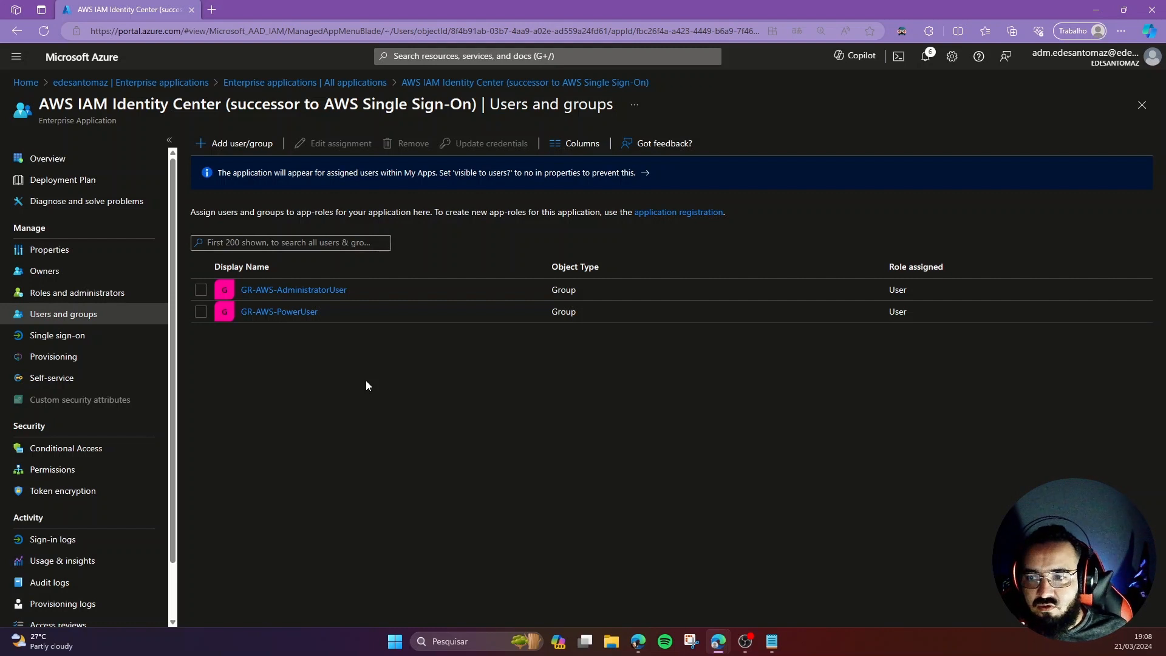
pyautogui.click(60, 362)
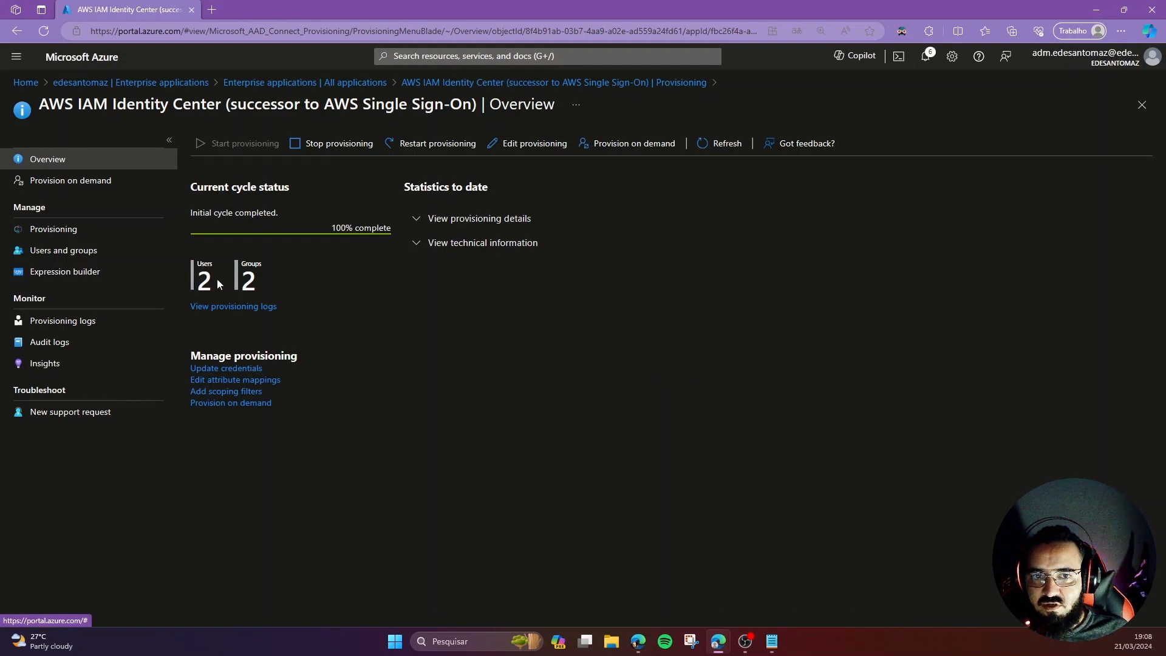
pyautogui.click(628, 146)
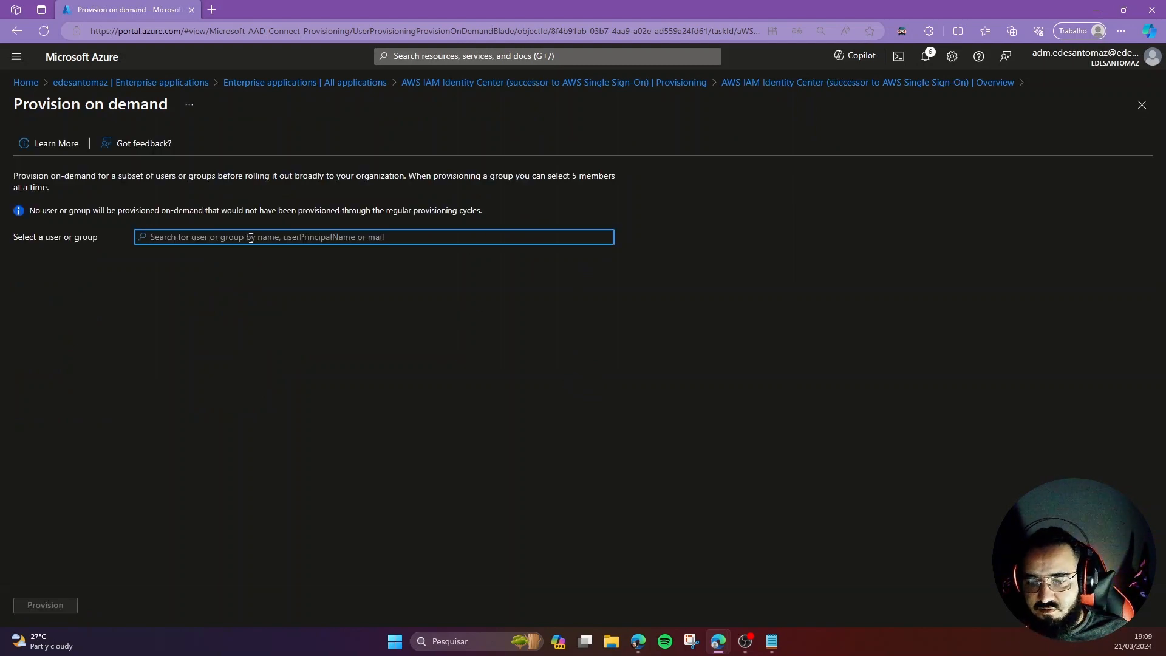
pyautogui.write('GR')
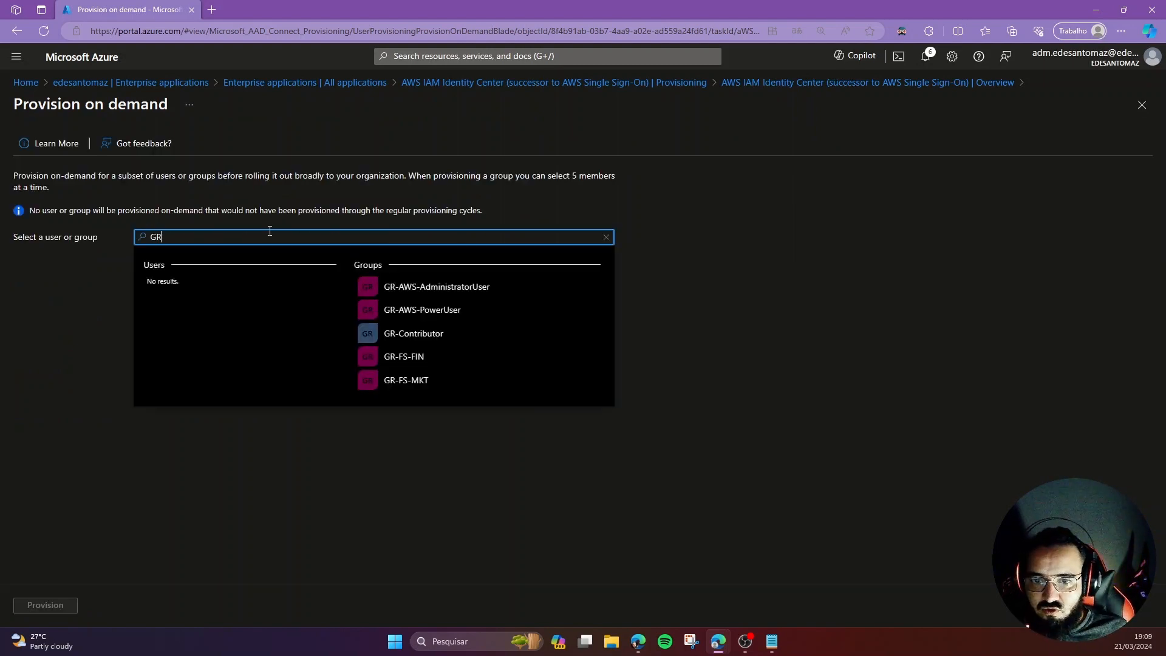
pyautogui.click(447, 310)
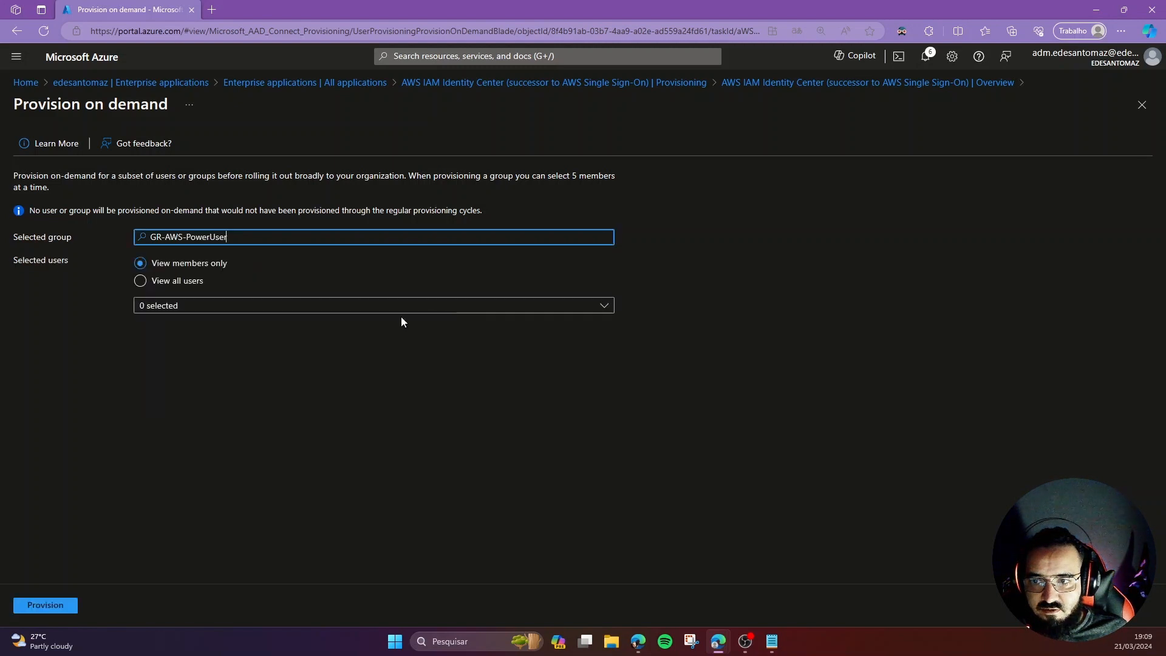
# Select all three members of the GR-AWS-PowerUser group and provision them on demand
pyautogui.click(180, 309)
pyautogui.click(145, 357)
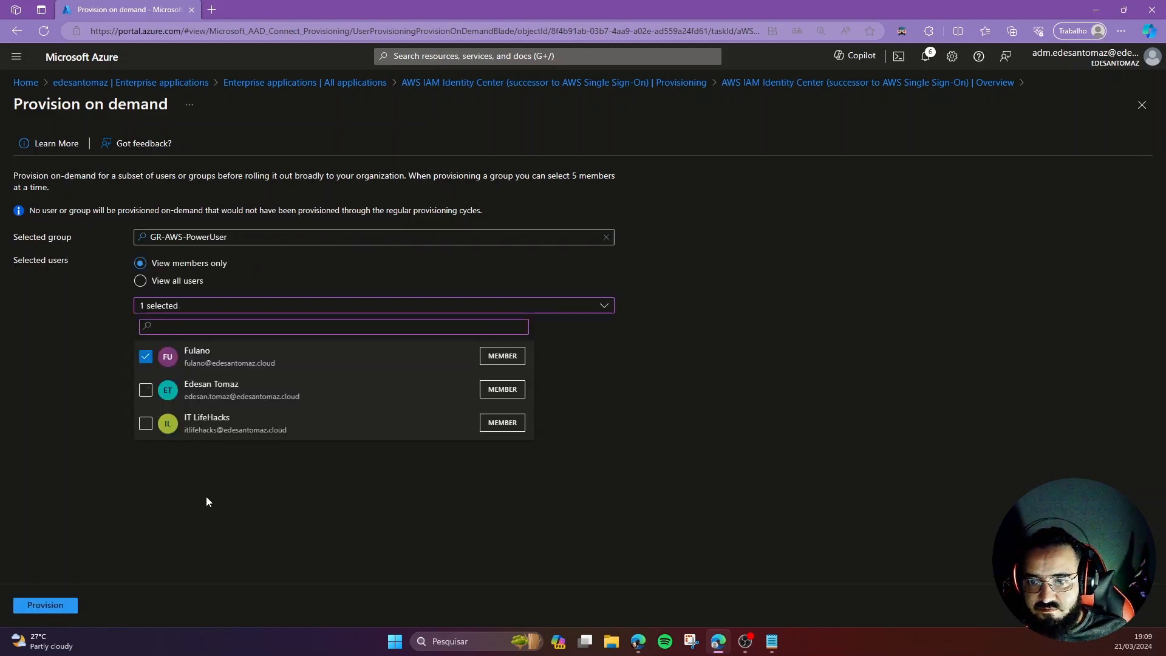
pyautogui.click(145, 390)
pyautogui.click(145, 424)
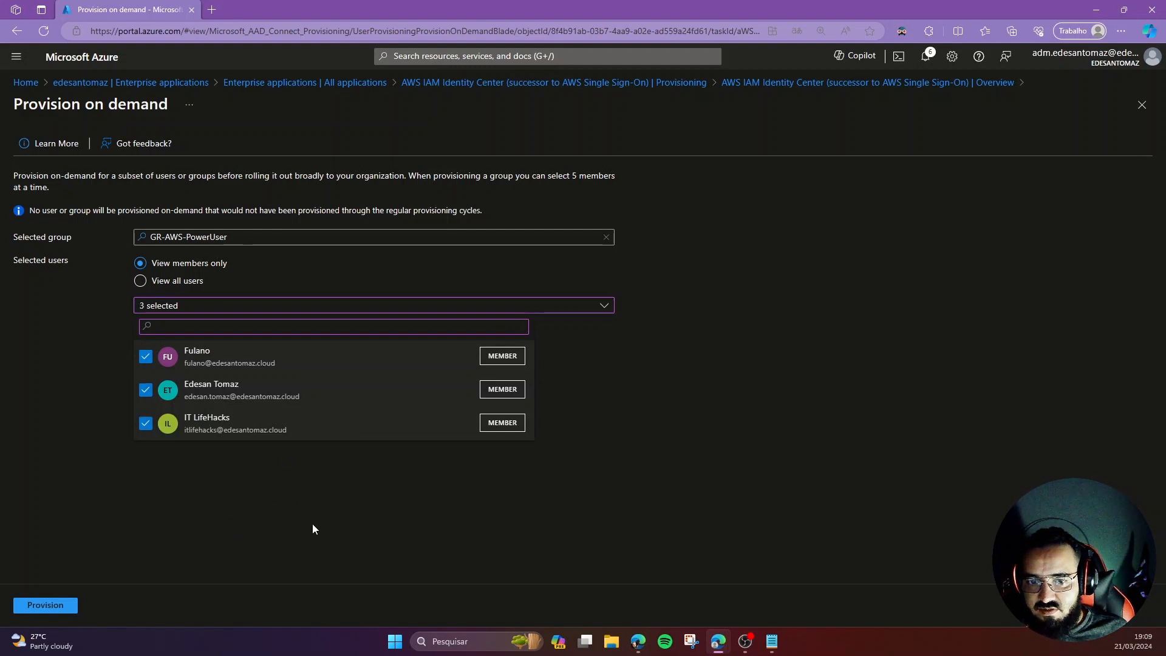
pyautogui.click(197, 486)
pyautogui.click(28, 606)
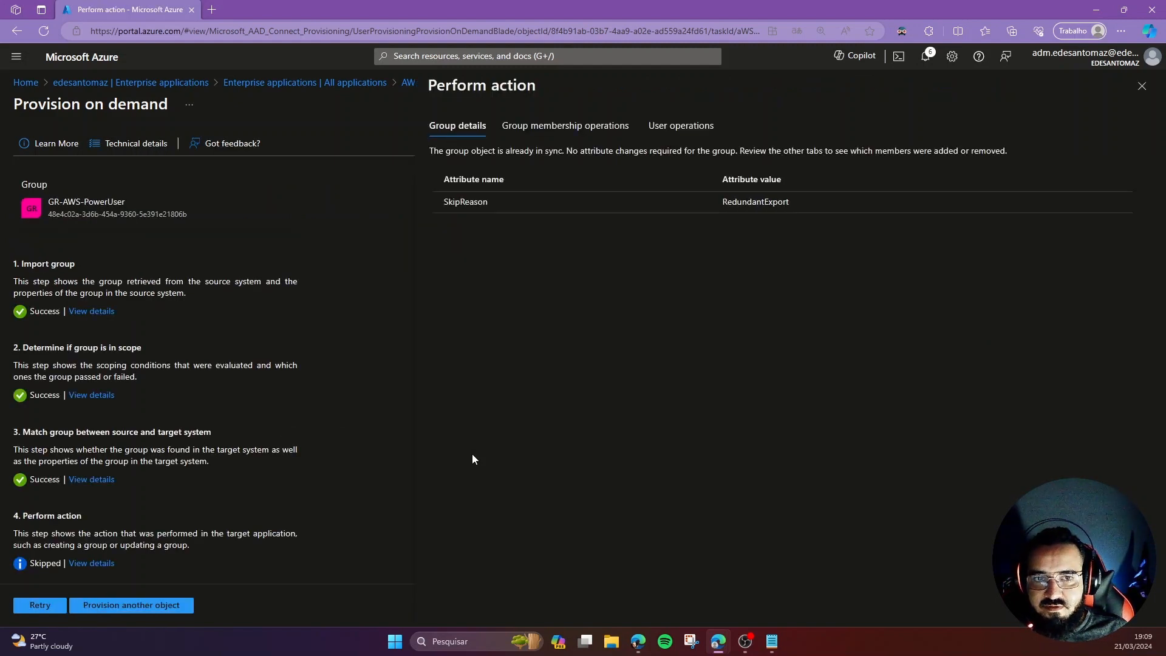
# Examine the group membership and user operations of the provisioning result, including the new user's error details and attribute values
pyautogui.click(599, 128)
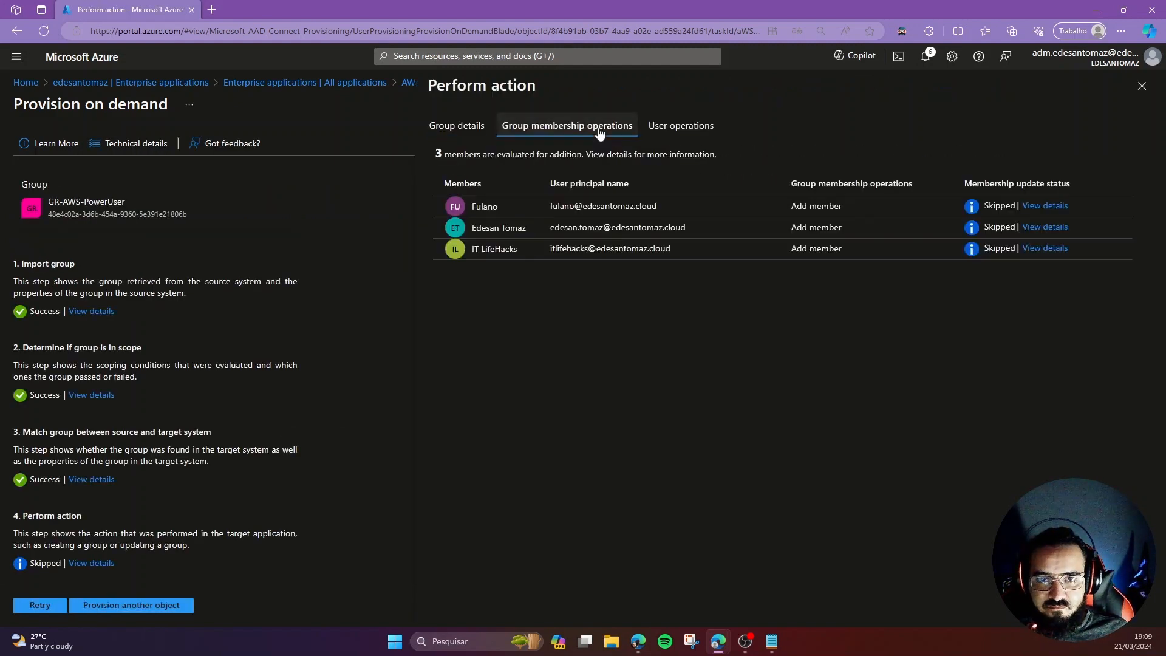
pyautogui.click(689, 127)
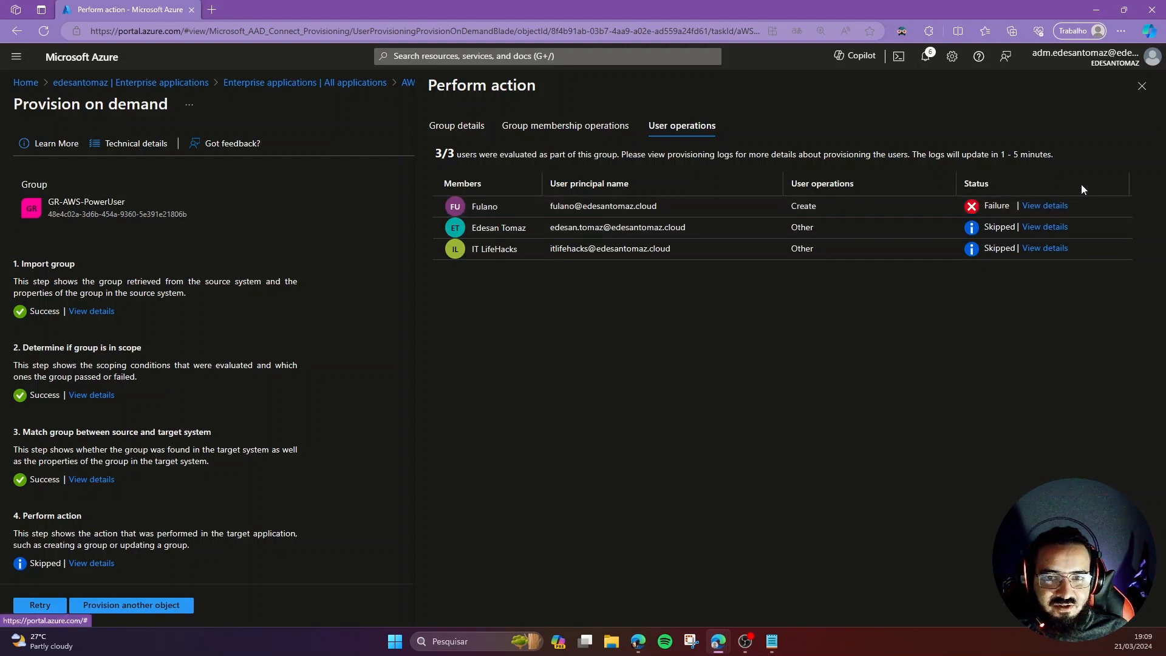
pyautogui.click(1056, 206)
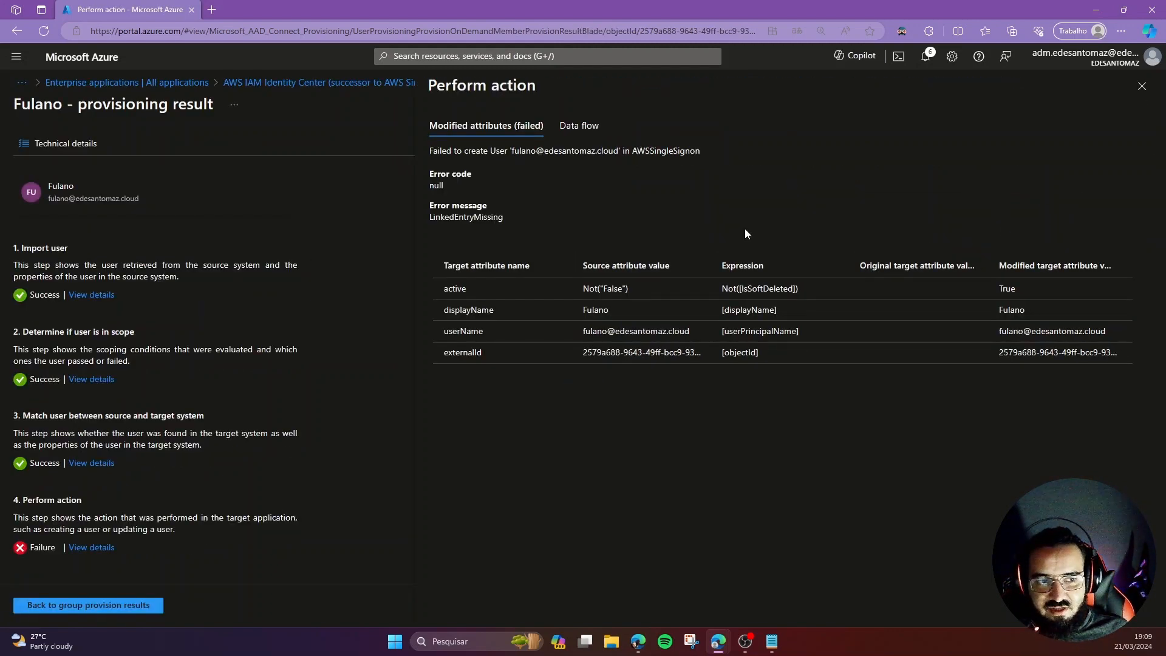
pyautogui.scroll(-1, 222, 332)
pyautogui.scroll(-1, 222, 333)
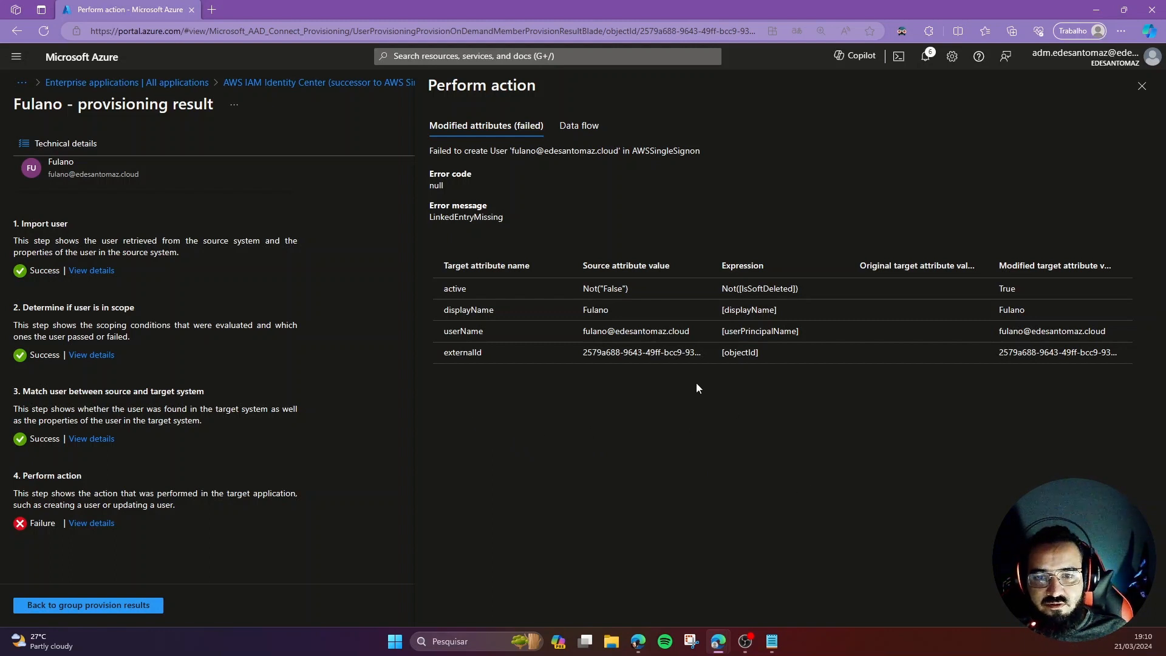
pyautogui.doubleClick(594, 311)
pyautogui.click(555, 418)
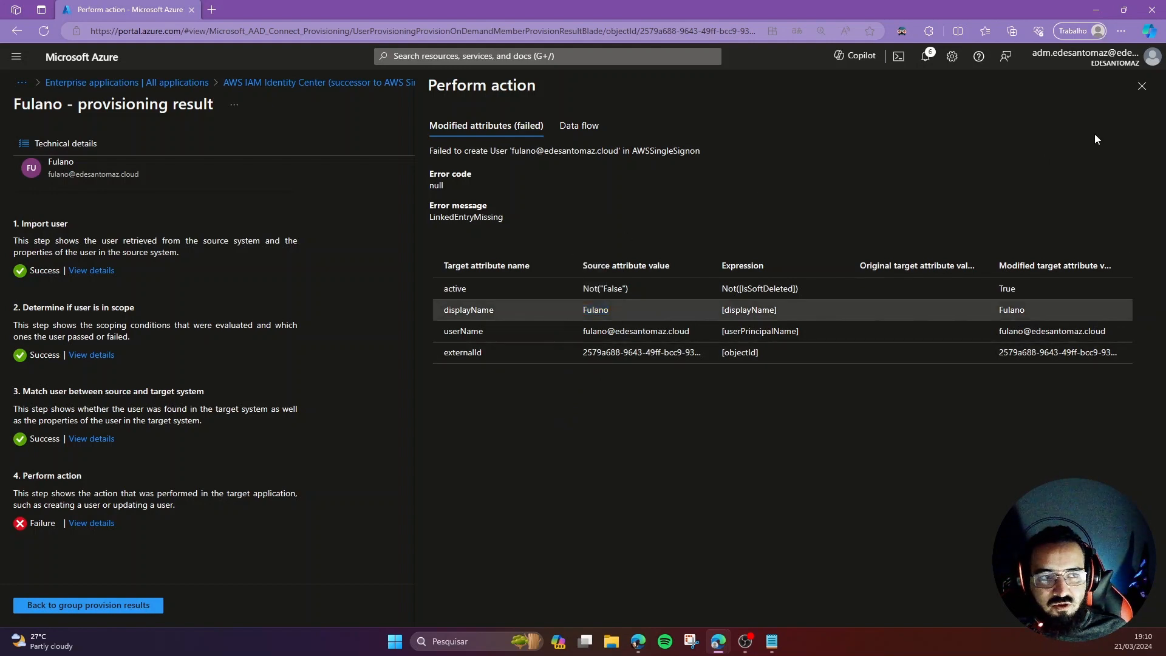
pyautogui.click(1142, 88)
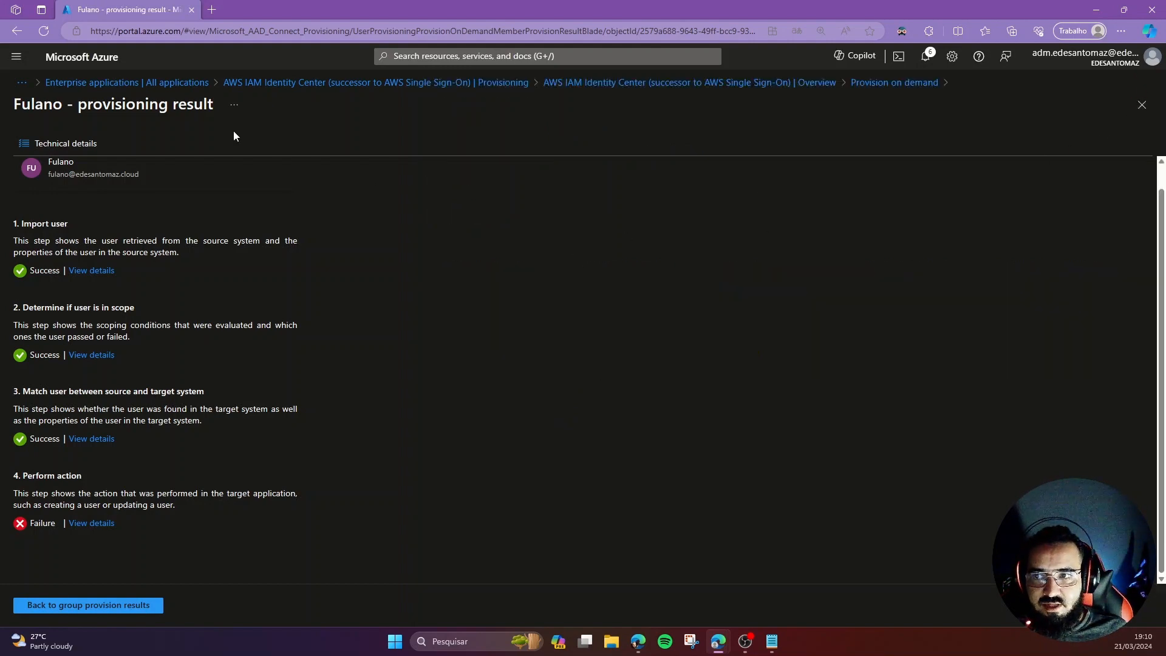
# Leave the provisioning result for the Microsoft Entra ID overview, and check the refreshed users list in the AWS IAM Identity Center console
pyautogui.click(104, 83)
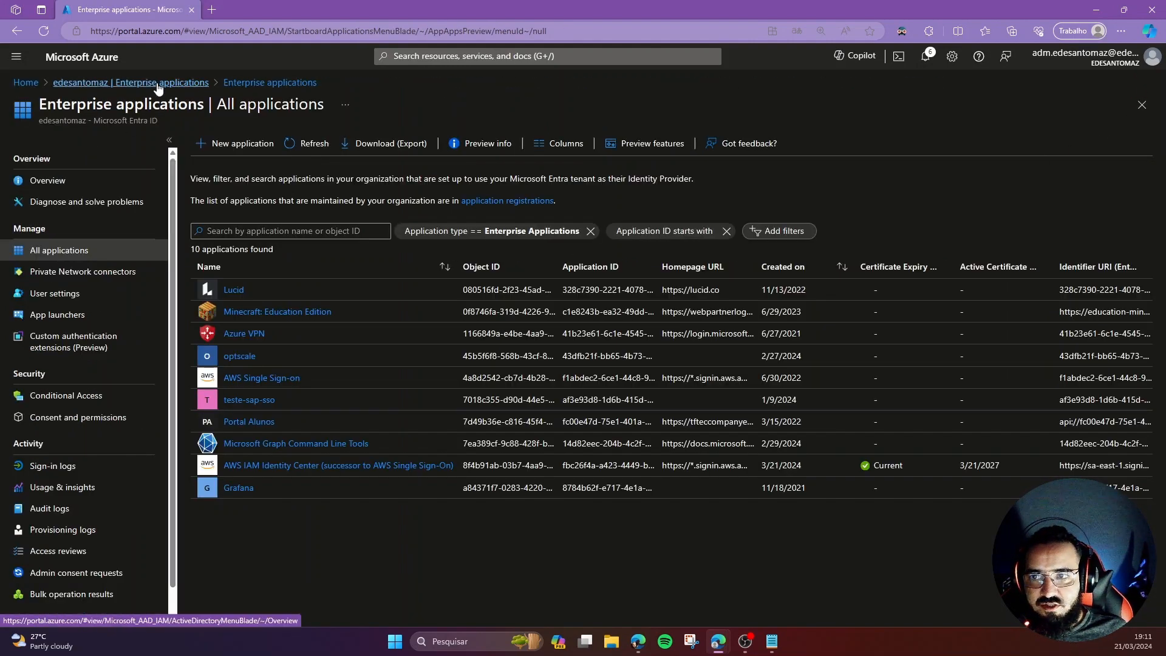
pyautogui.click(157, 86)
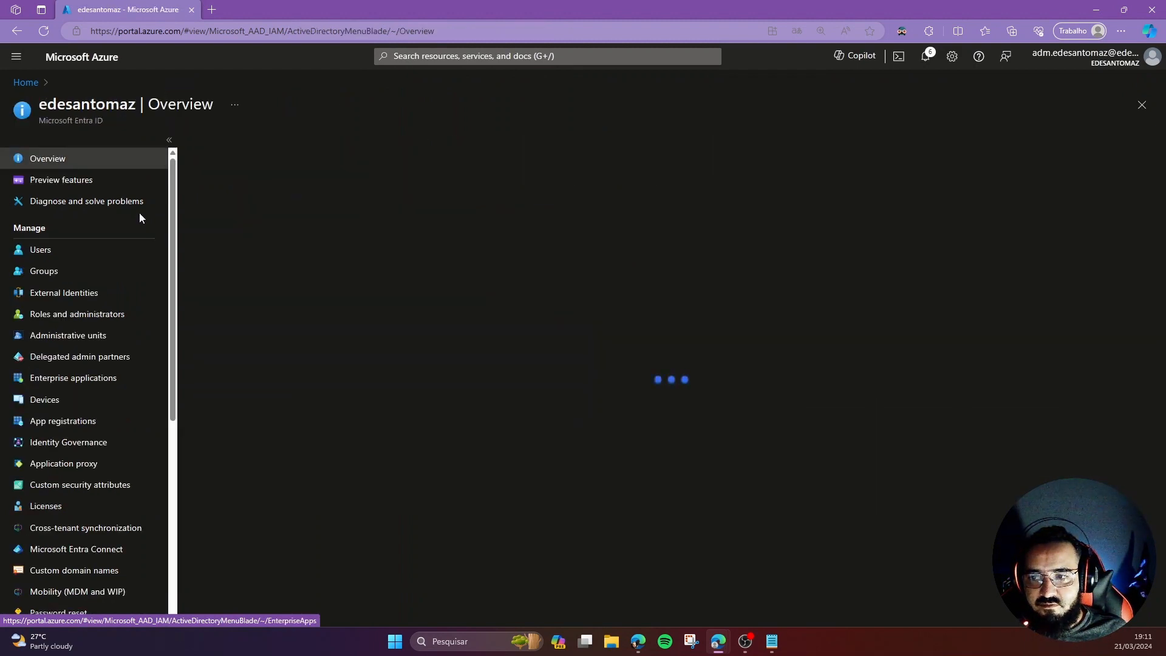
pyautogui.moveTo(638, 641)
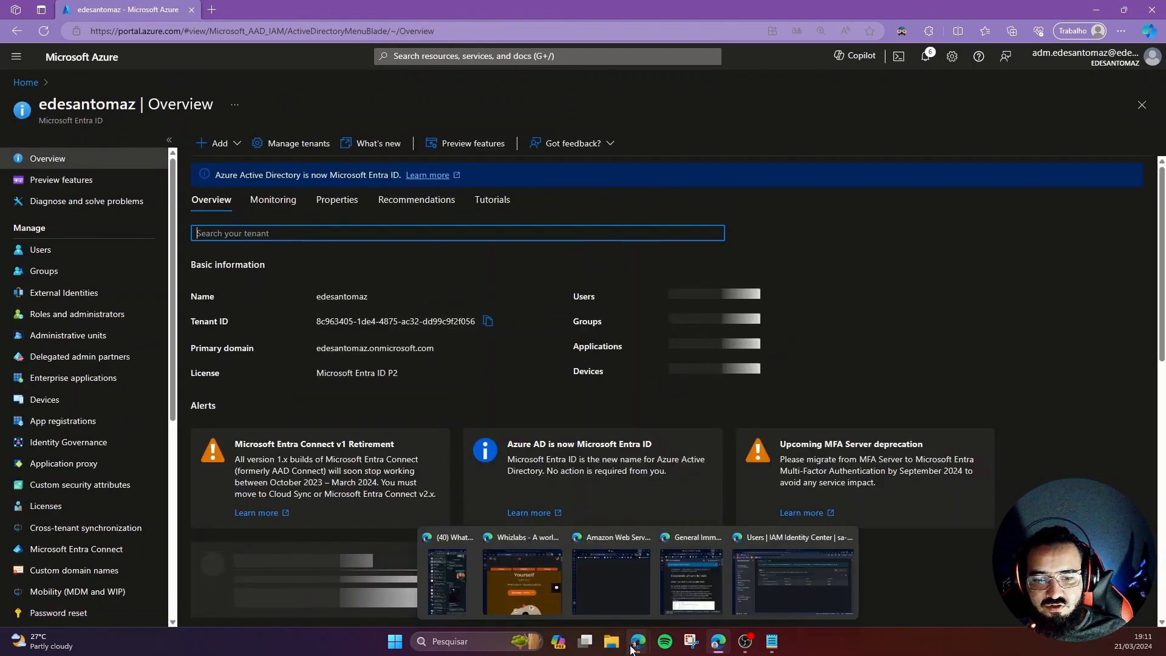
pyautogui.click(779, 579)
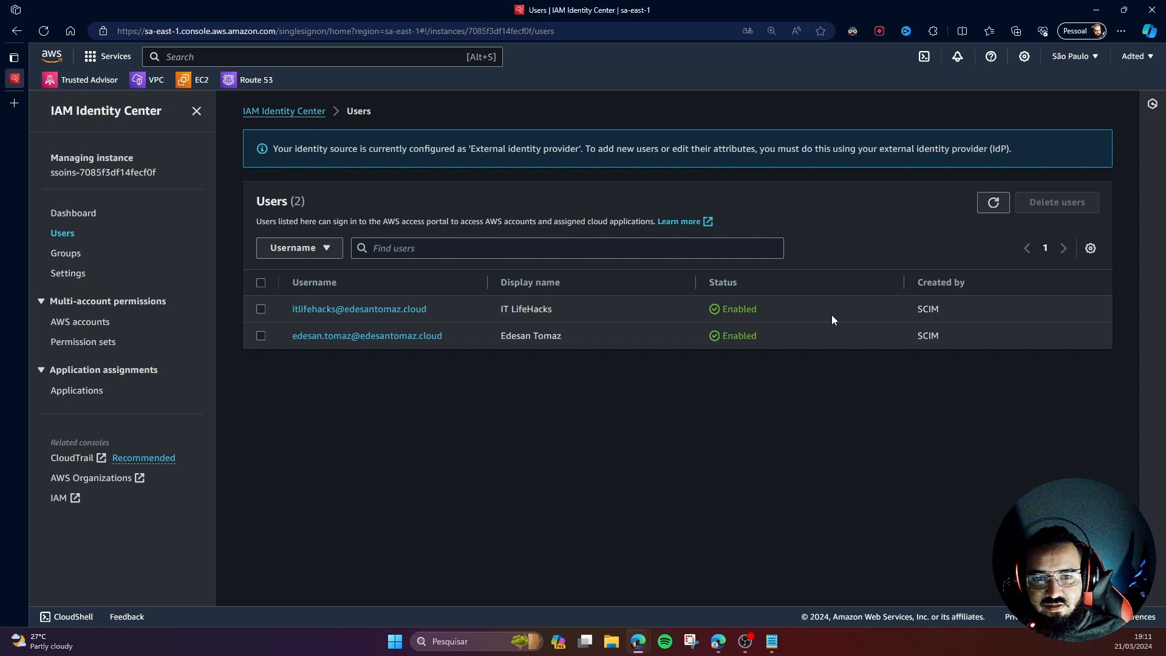
pyautogui.click(998, 211)
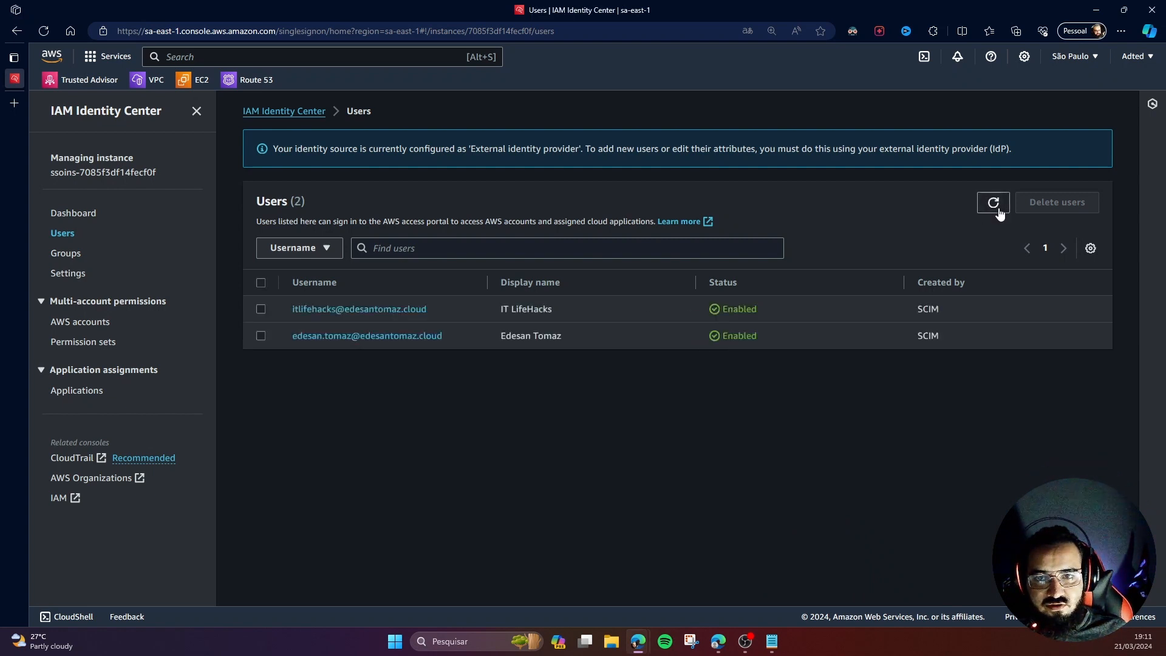
# Return to the Azure portal and open the new user's properties for editing from the Microsoft Entra ID users list
pyautogui.moveTo(718, 641)
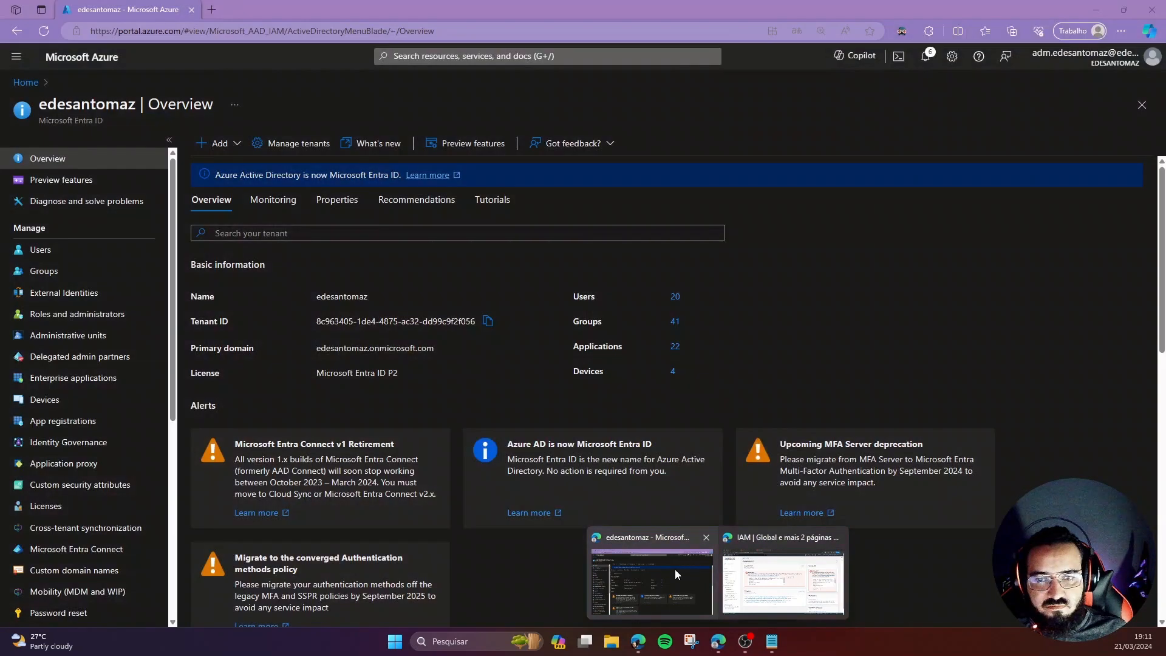
pyautogui.click(675, 569)
pyautogui.click(42, 250)
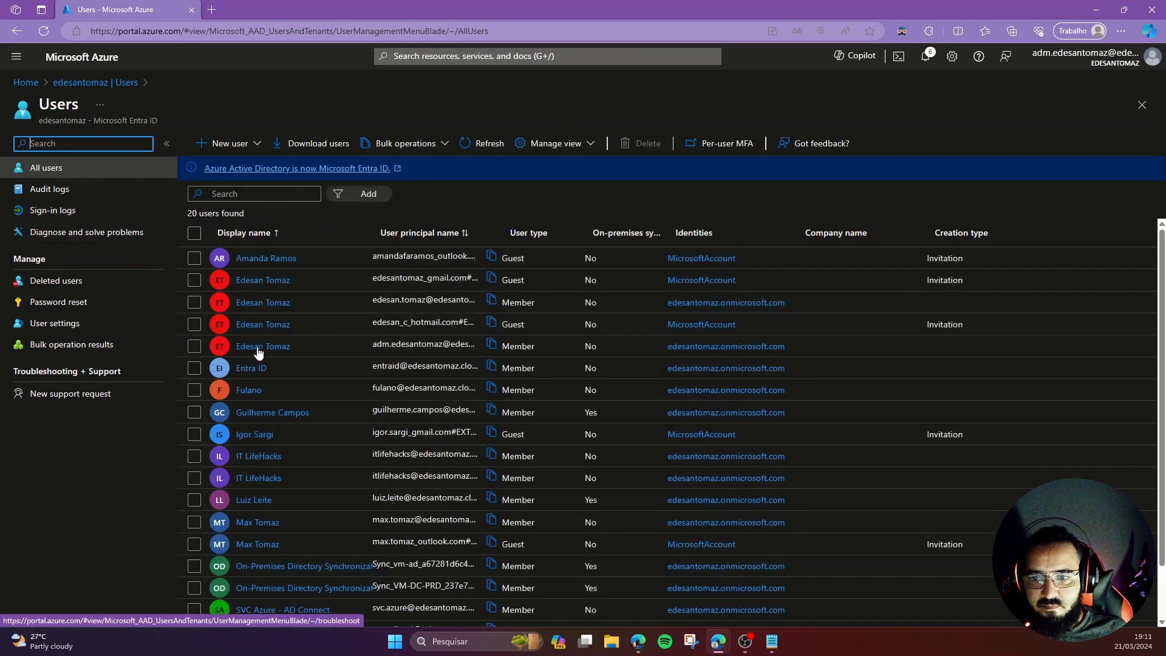
pyautogui.click(249, 398)
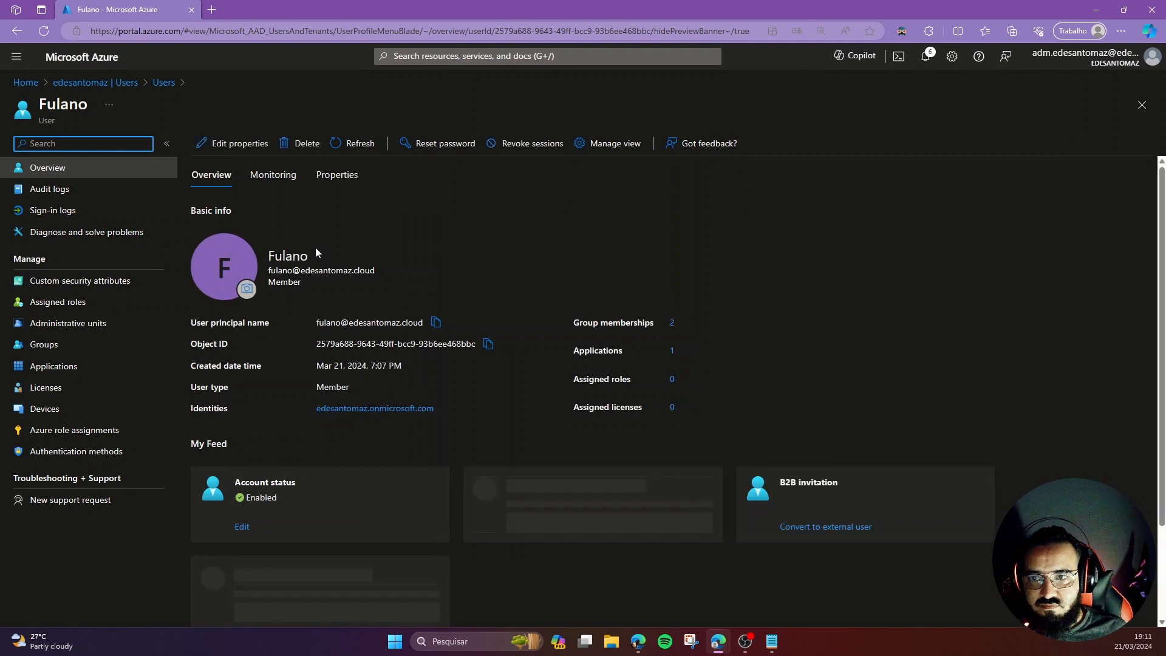
pyautogui.click(240, 145)
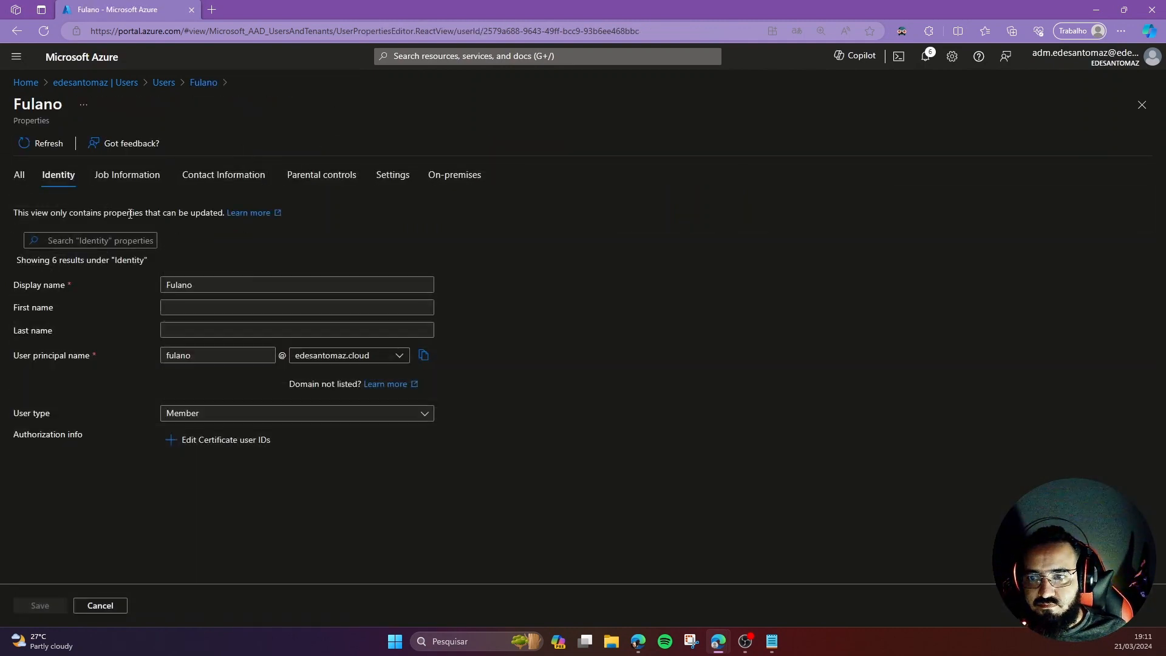
# Fill in the new user's first name and last name in the identity properties
pyautogui.click(212, 307)
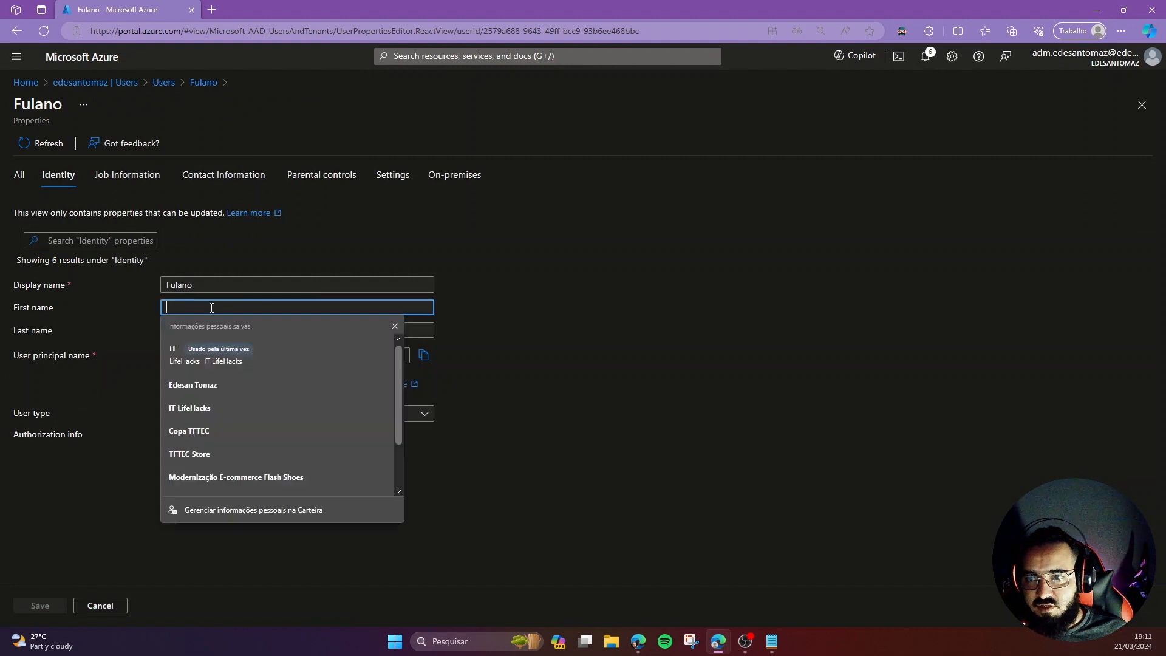
pyautogui.click(501, 326)
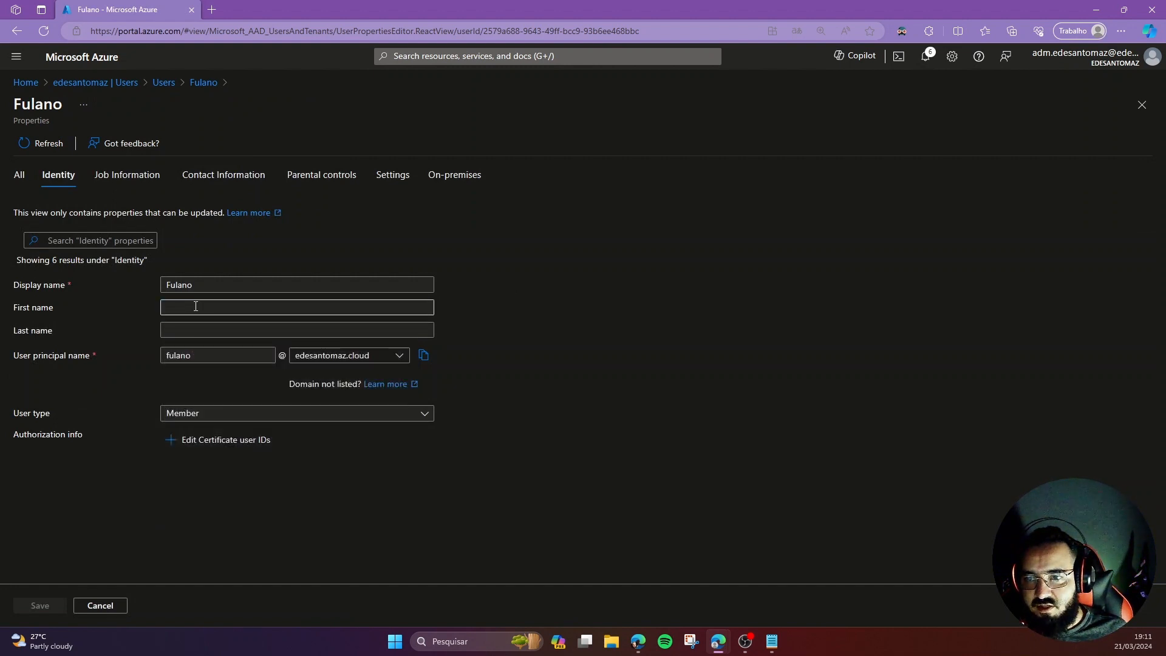
pyautogui.click(195, 307)
pyautogui.write('Fa')
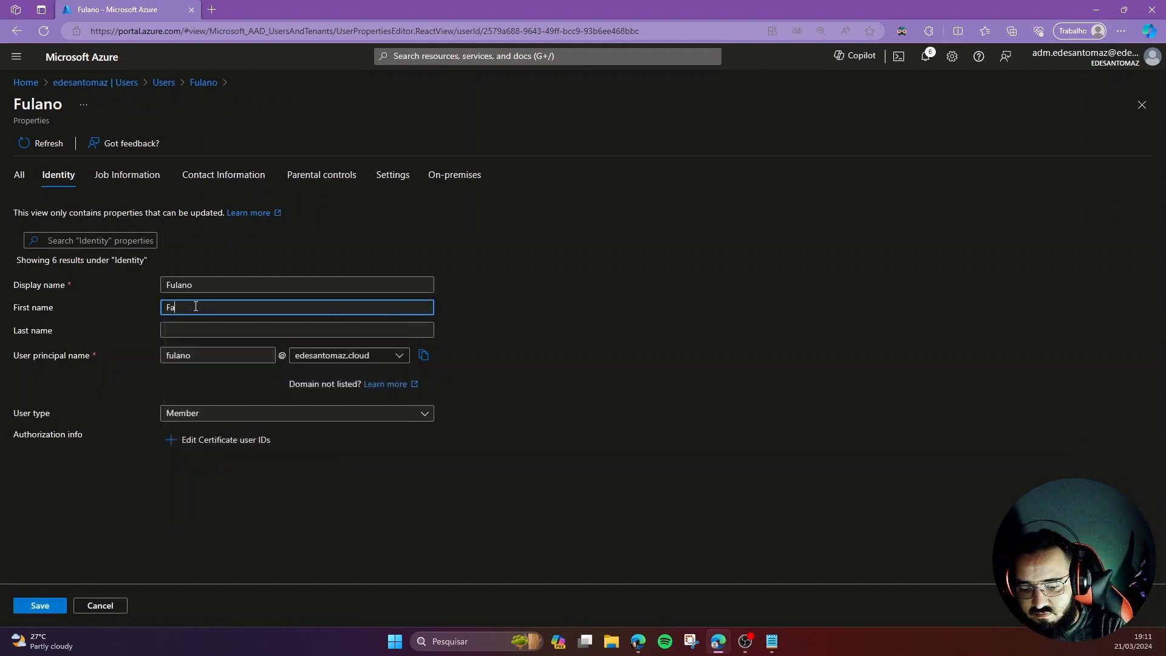
pyautogui.write('lano')
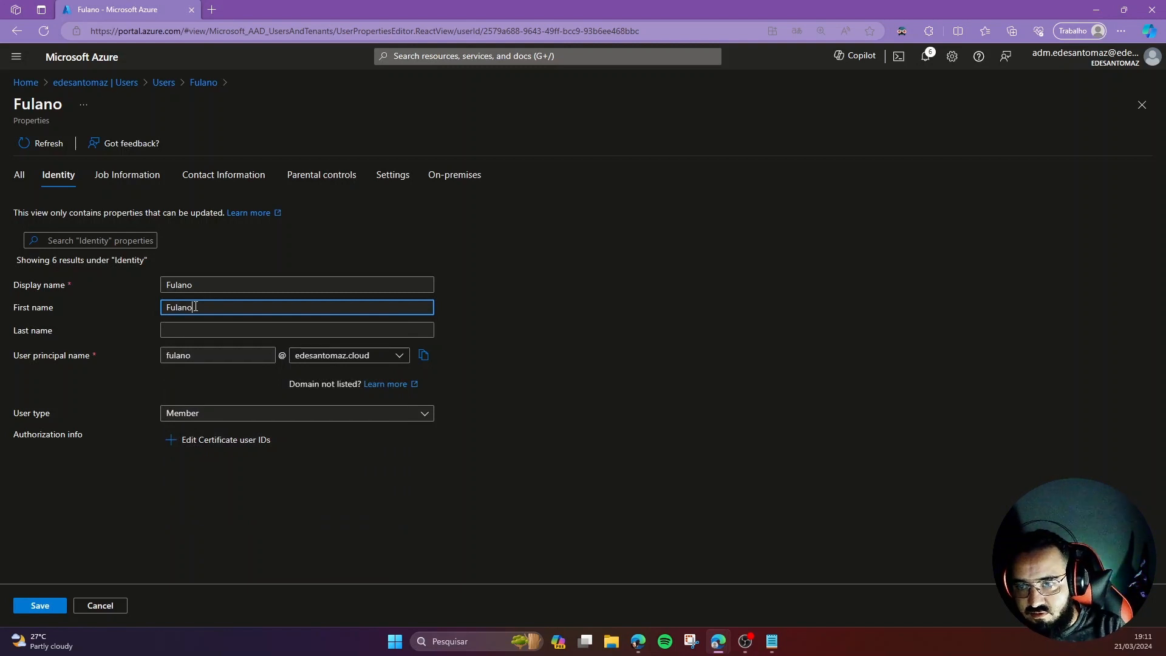
pyautogui.click(195, 329)
pyautogui.write('SIlv')
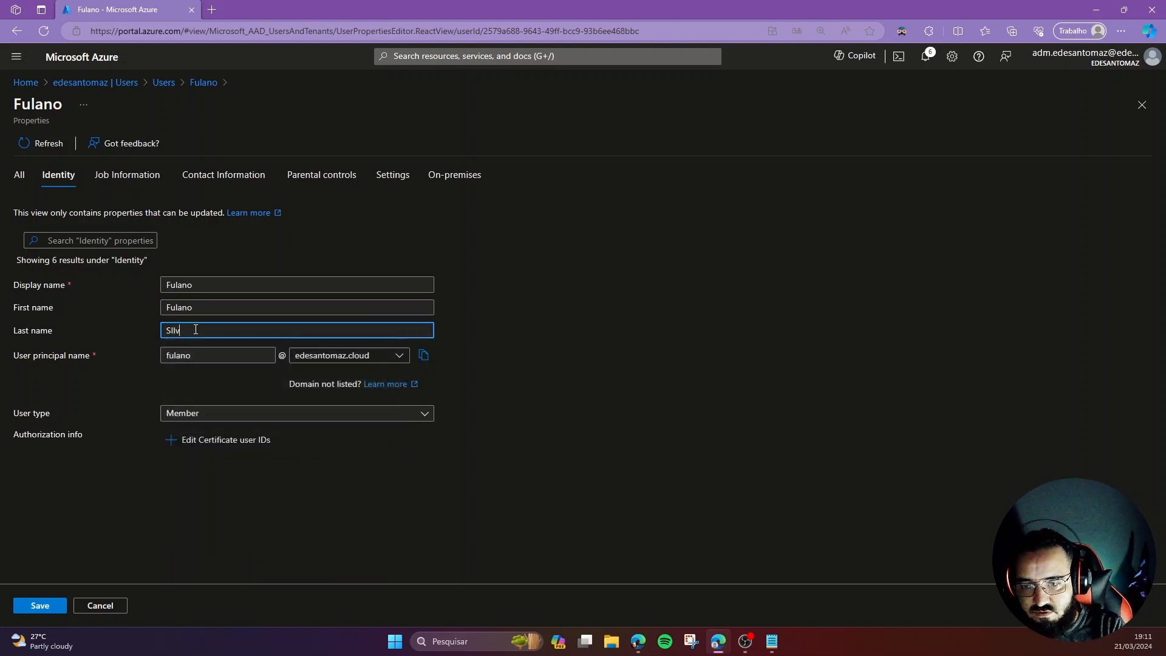
pyautogui.write('ilva')
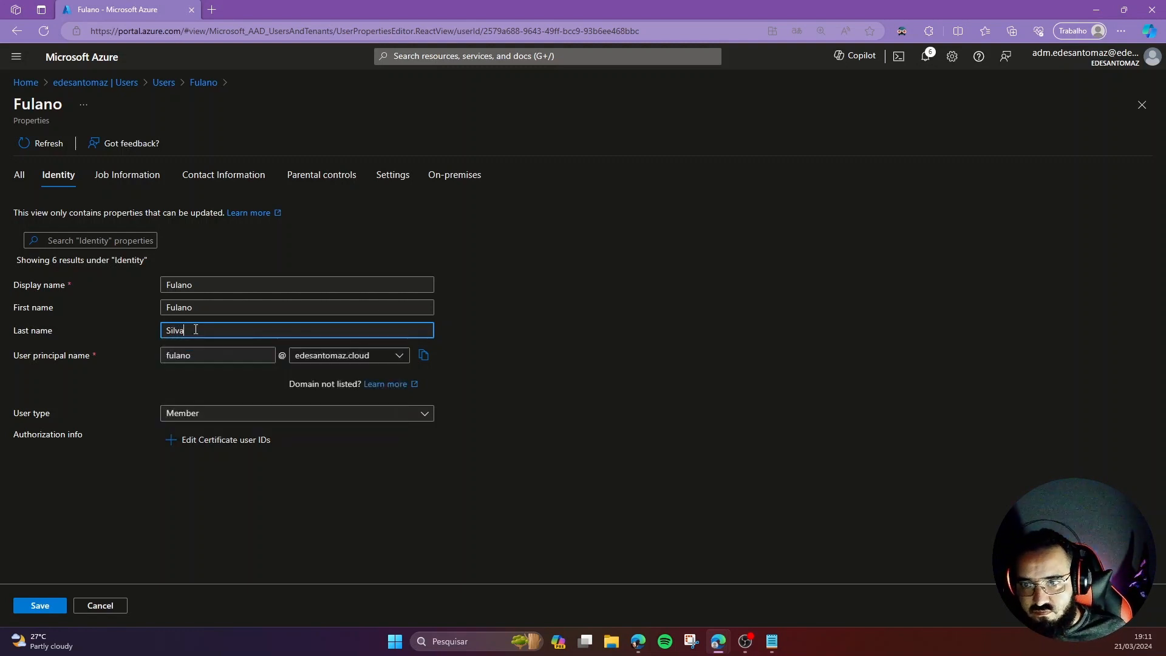
# Add the last name to the new user's display name
pyautogui.click(205, 284)
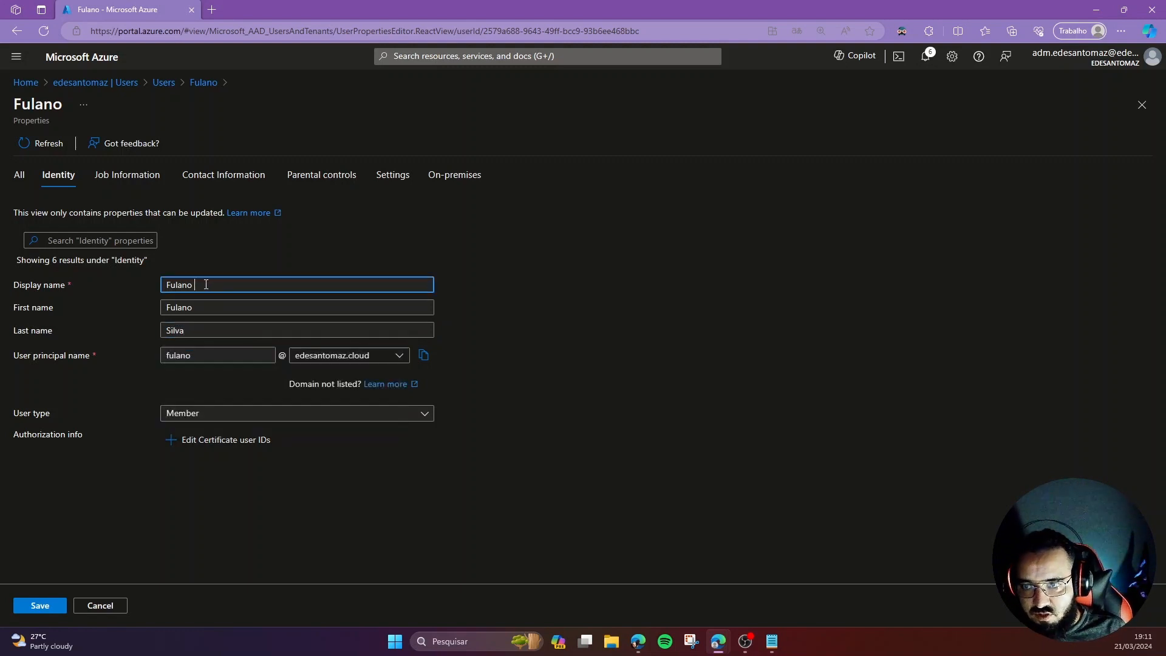
pyautogui.write('Silva')
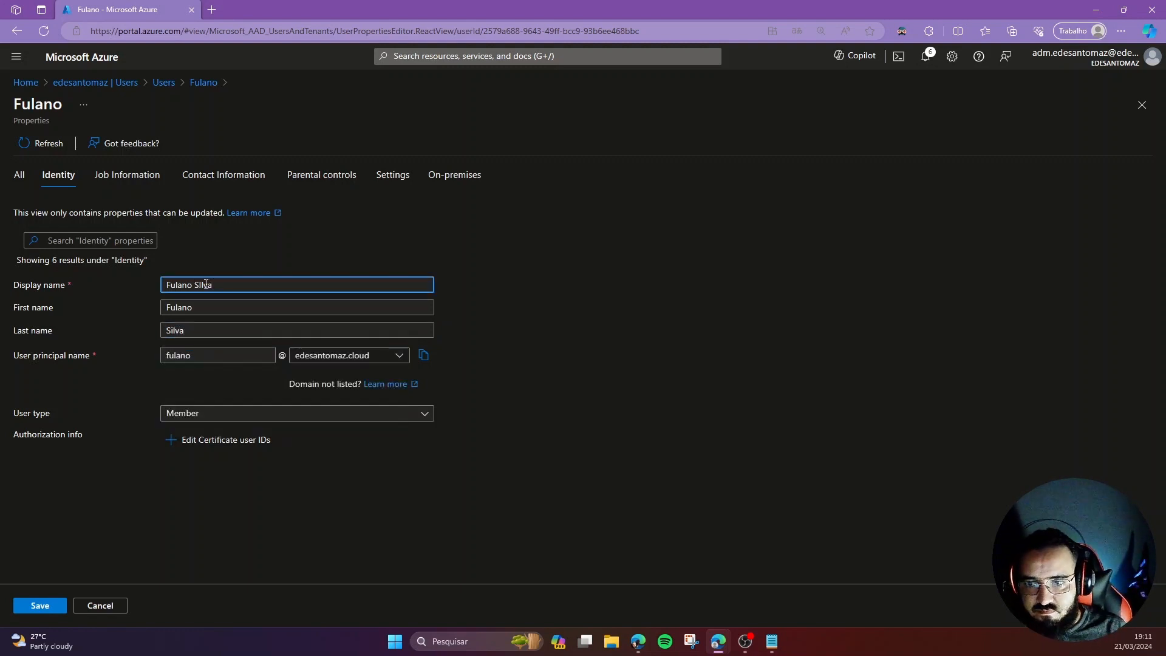
pyautogui.write('lva')
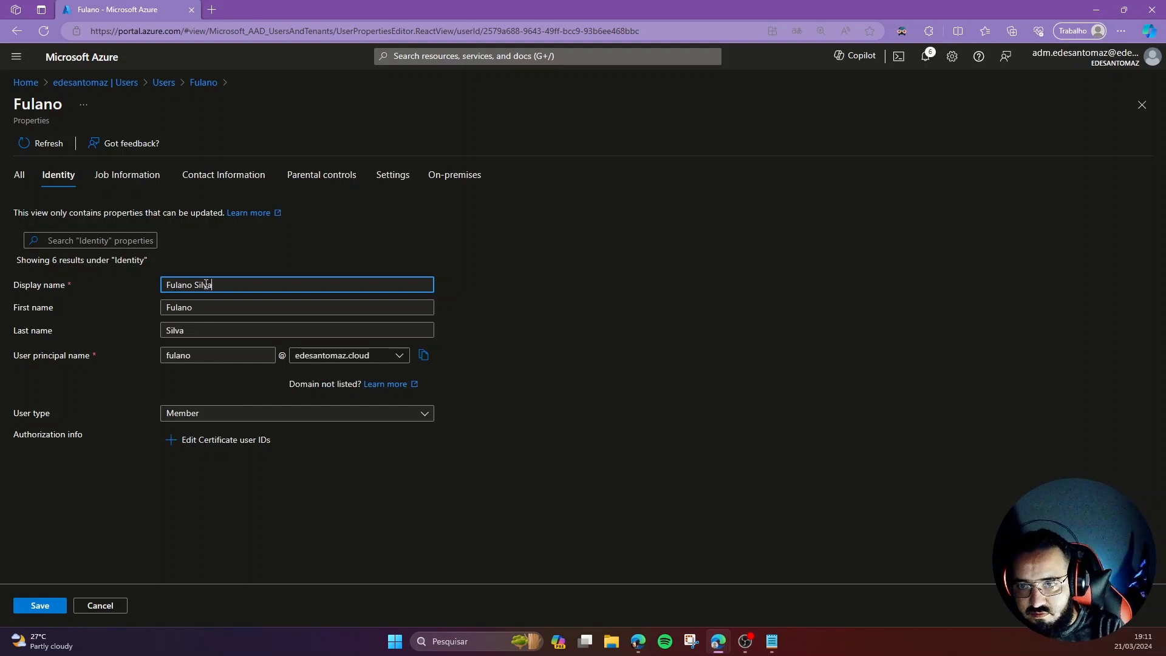
pyautogui.click(575, 338)
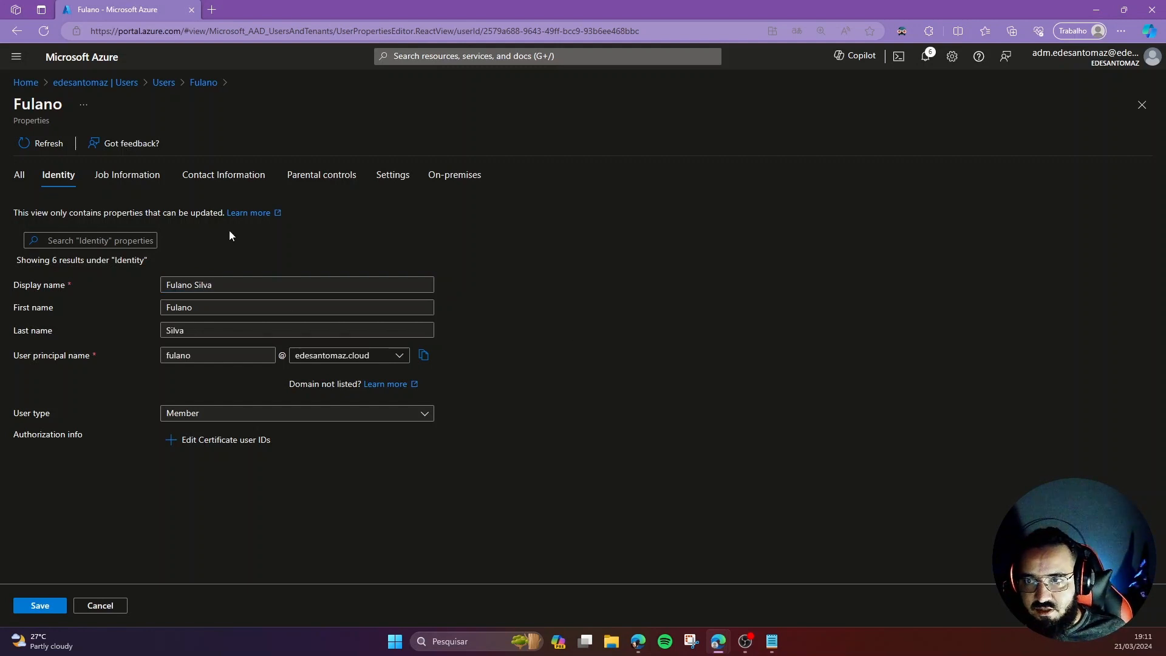
# Look through the new user's job information, contact information, parental controls, settings and on-premises properties
pyautogui.click(115, 178)
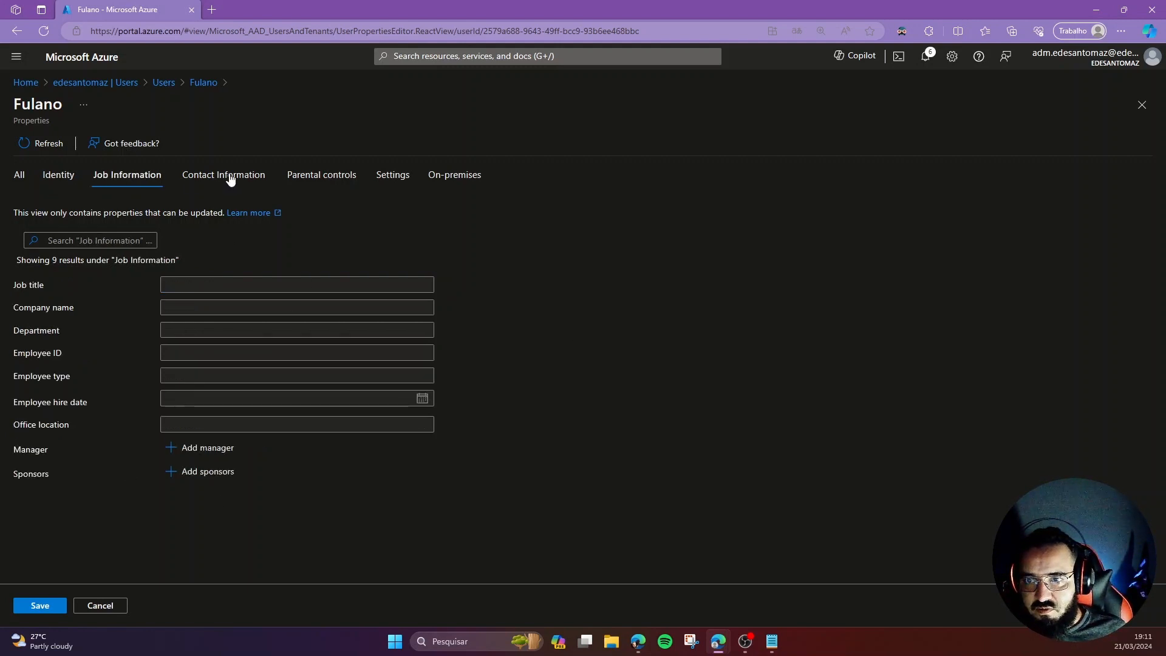
pyautogui.click(250, 177)
pyautogui.click(323, 179)
pyautogui.click(395, 182)
pyautogui.click(447, 182)
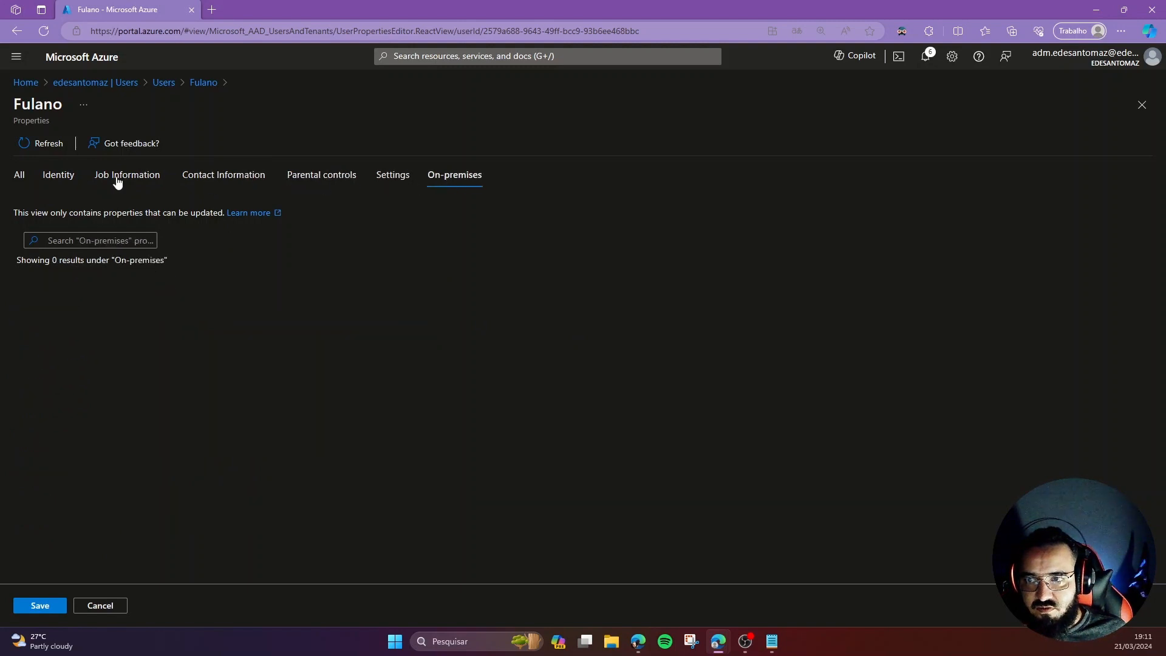
# Return to the identity properties, save the user's name changes and review the saved properties
pyautogui.click(67, 181)
pyautogui.click(237, 284)
pyautogui.click(203, 332)
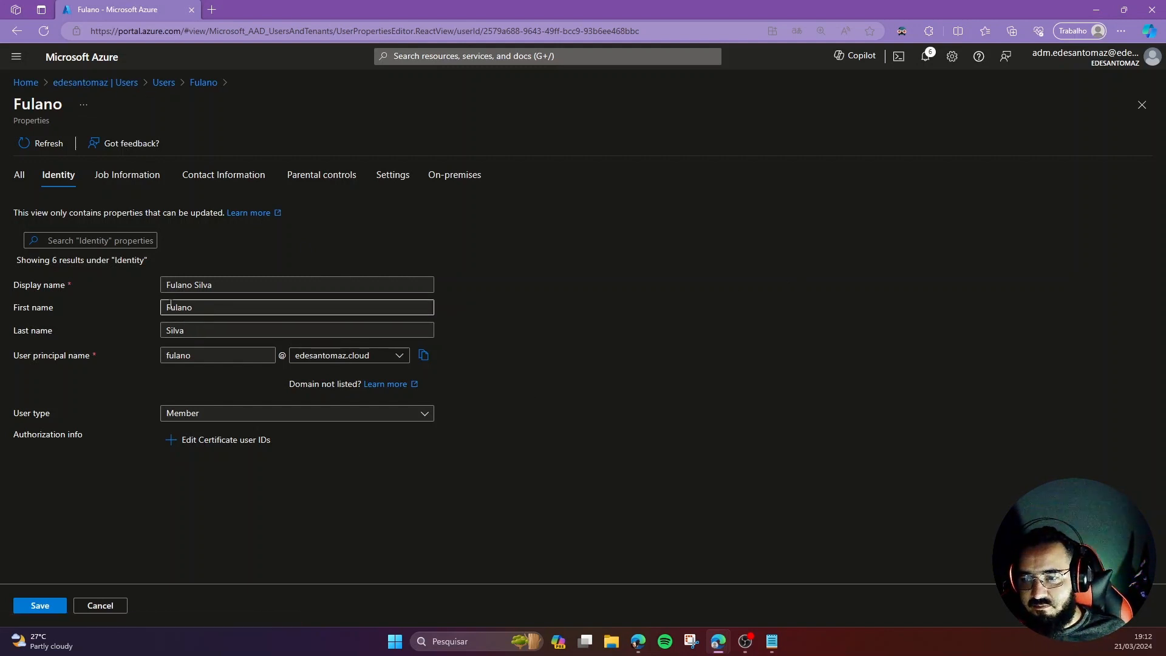
pyautogui.click(40, 606)
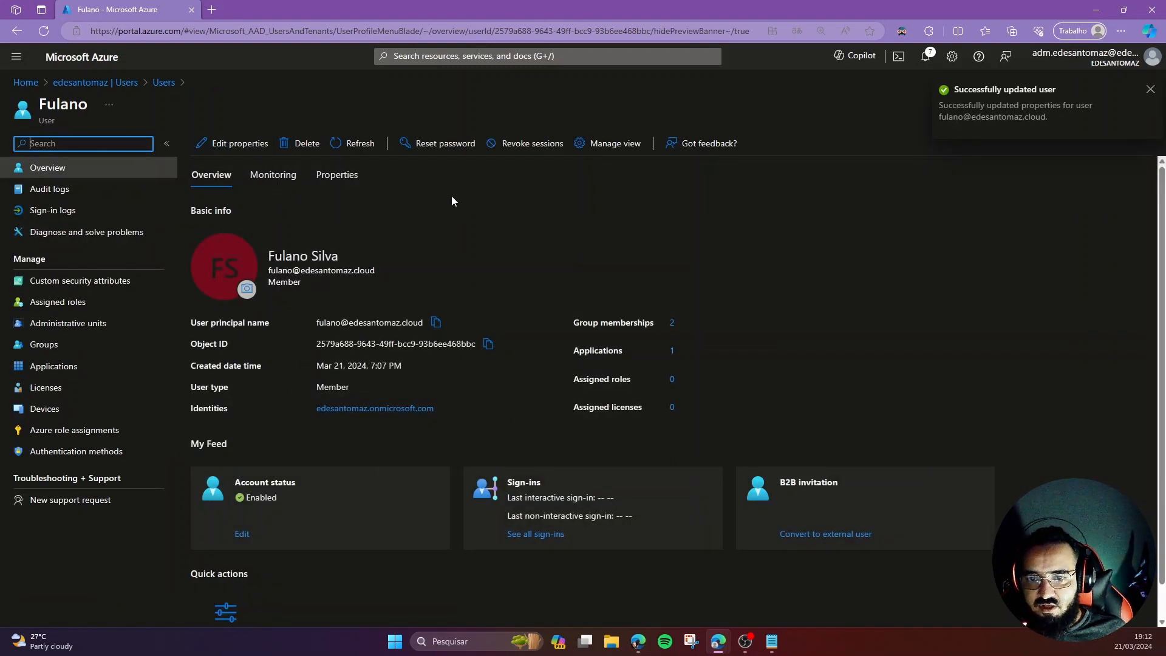
pyautogui.click(333, 177)
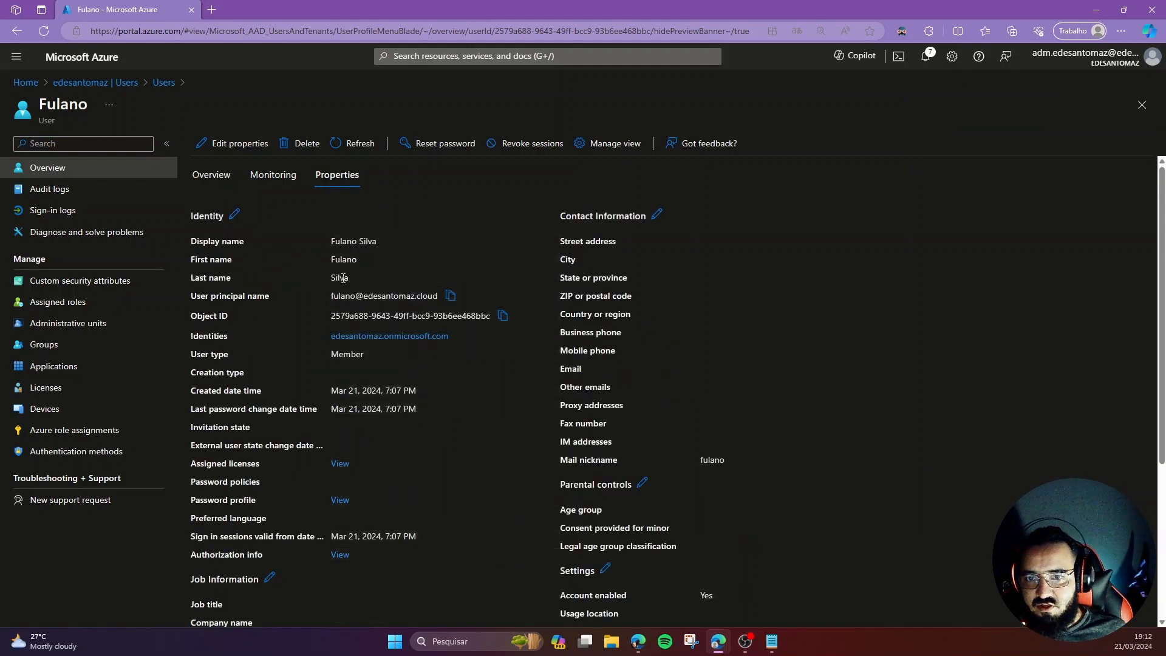
# Open on-demand provisioning for the AWS IAM Identity Center enterprise application
pyautogui.click(104, 82)
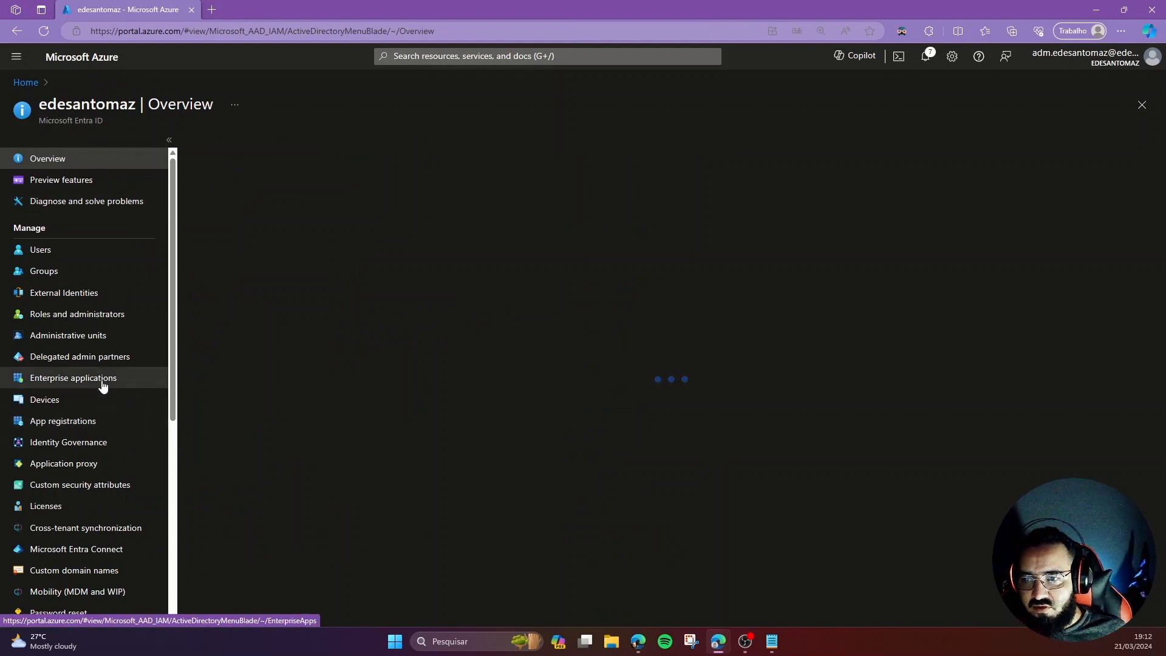
pyautogui.click(75, 377)
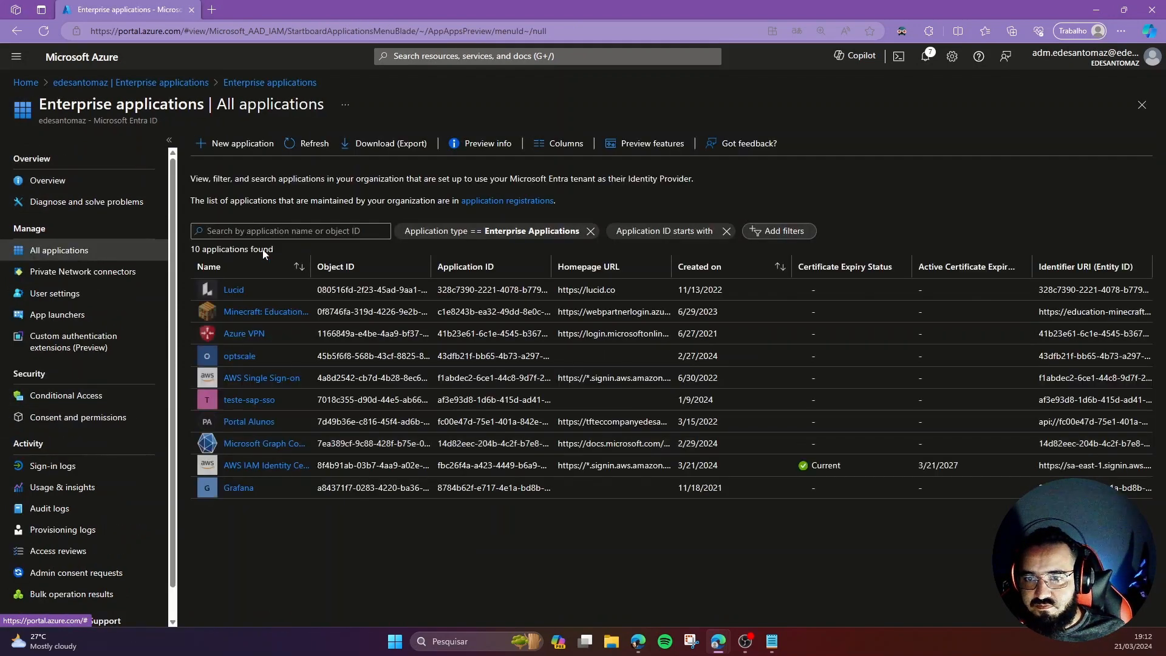
pyautogui.moveTo(392, 260); pyautogui.dragTo(391, 261)
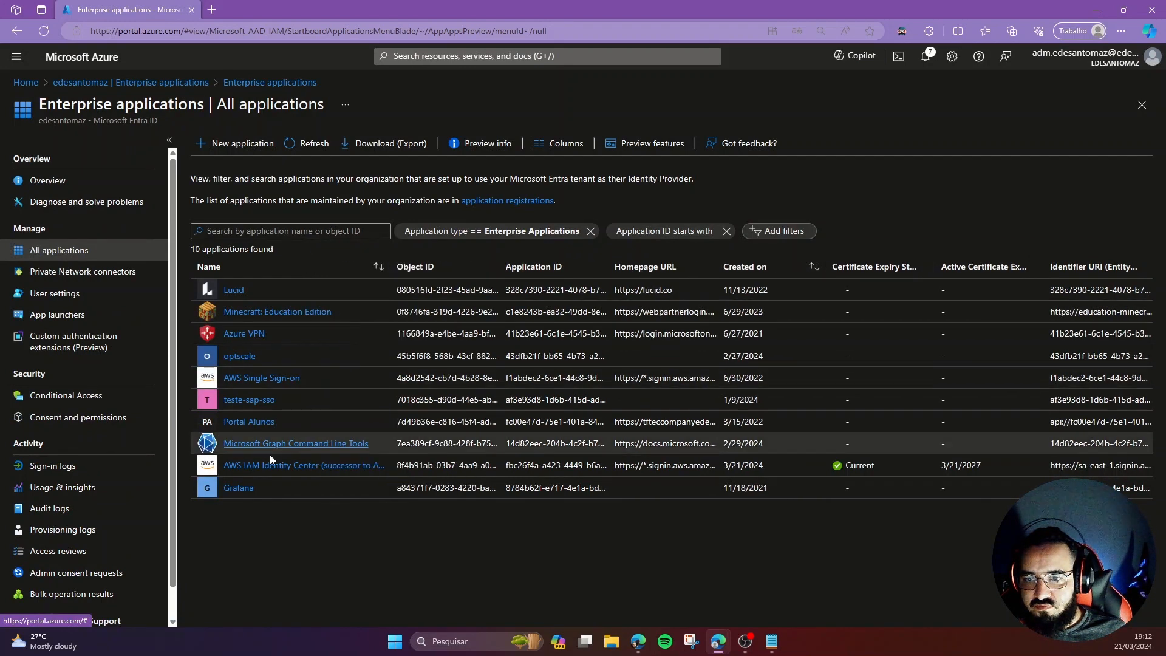
pyautogui.click(277, 468)
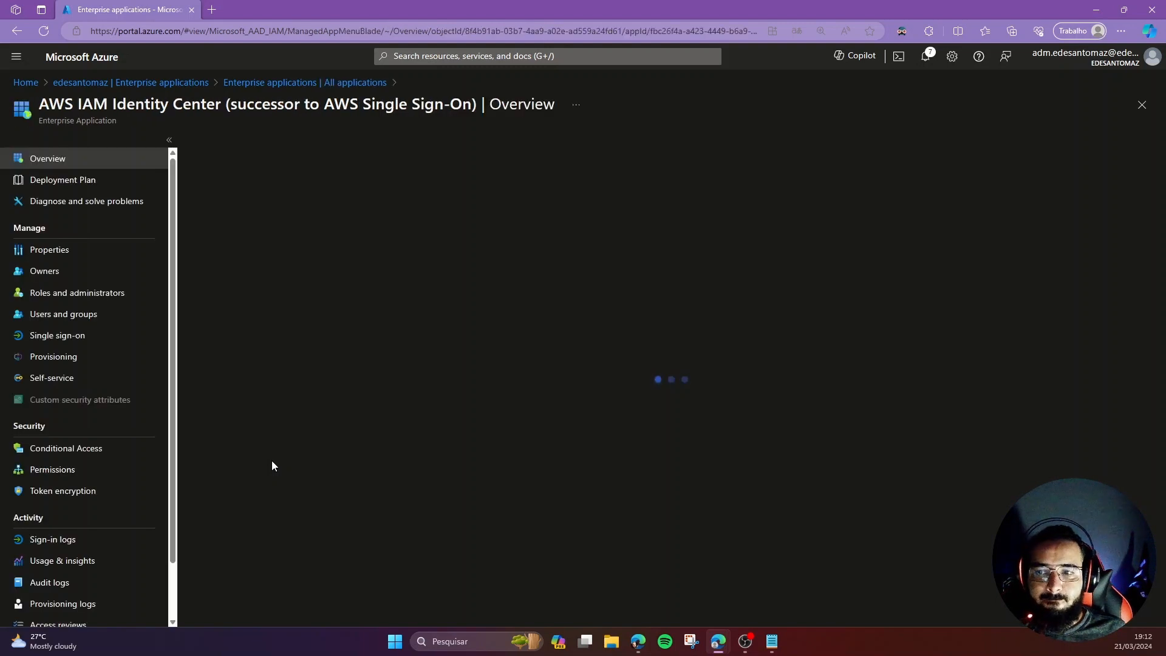
pyautogui.click(67, 316)
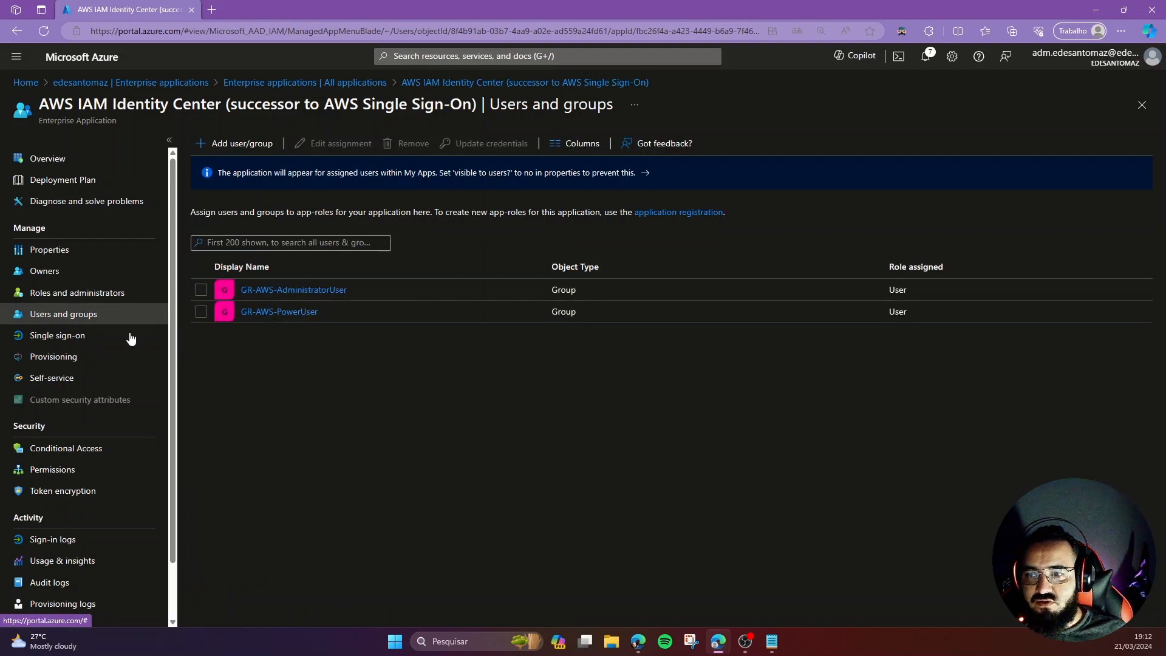
pyautogui.click(80, 359)
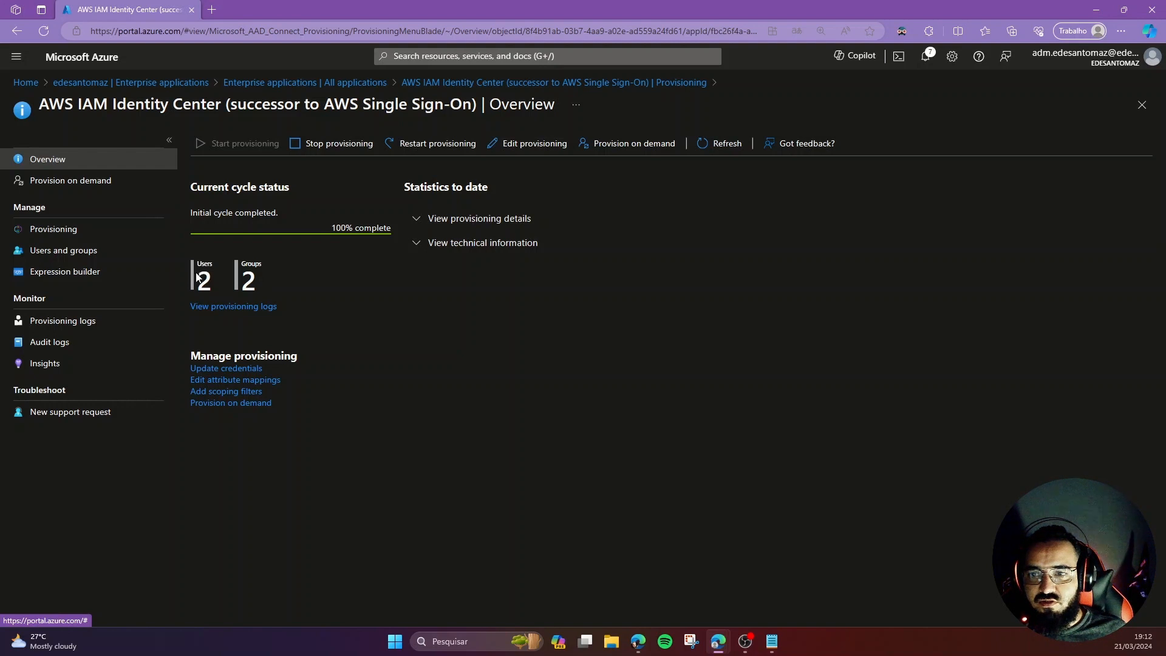
pyautogui.click(636, 143)
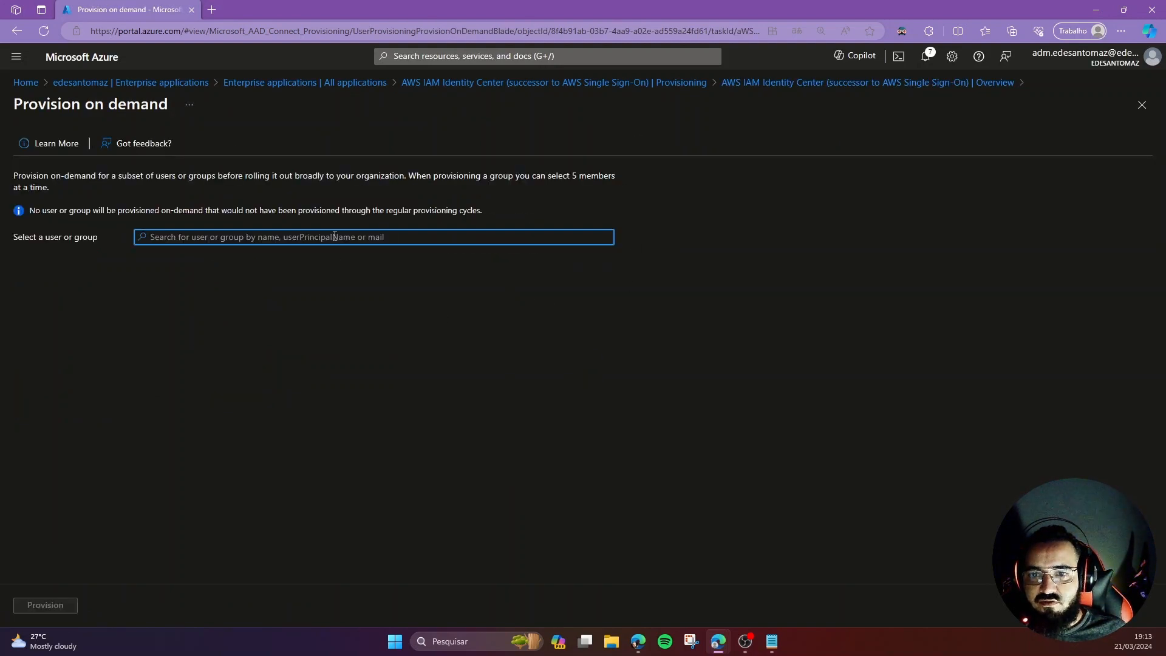
# Choose the GR-AWS-PowerUser group for on-demand provisioning and select all three of its members
pyautogui.write('gr')
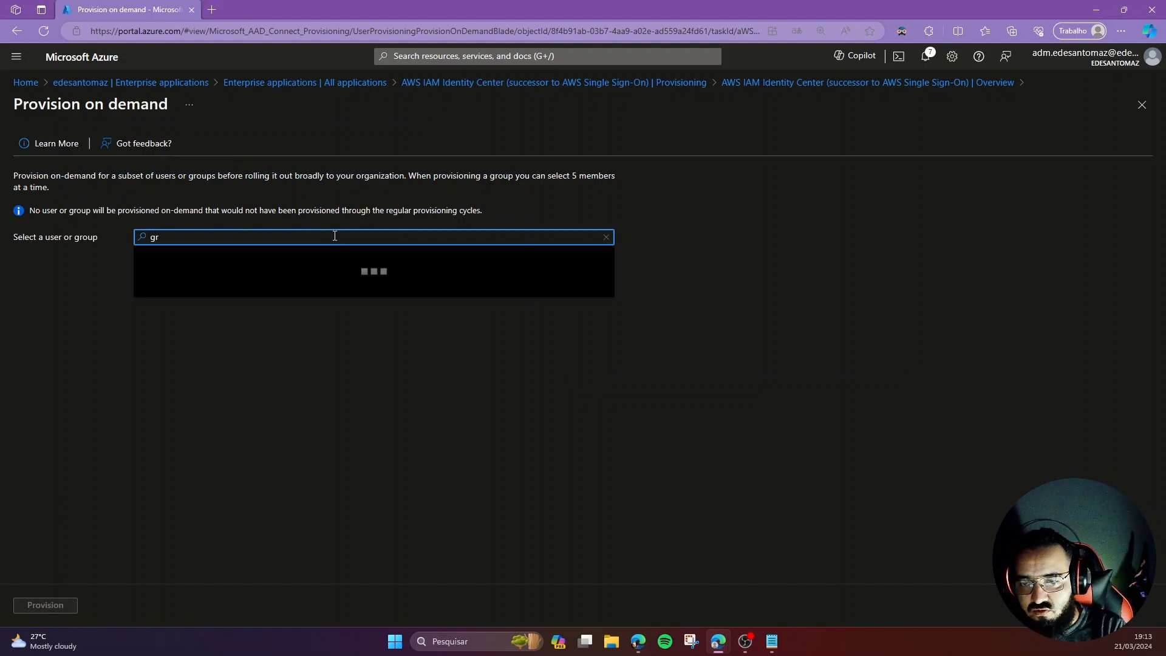
pyautogui.click(437, 310)
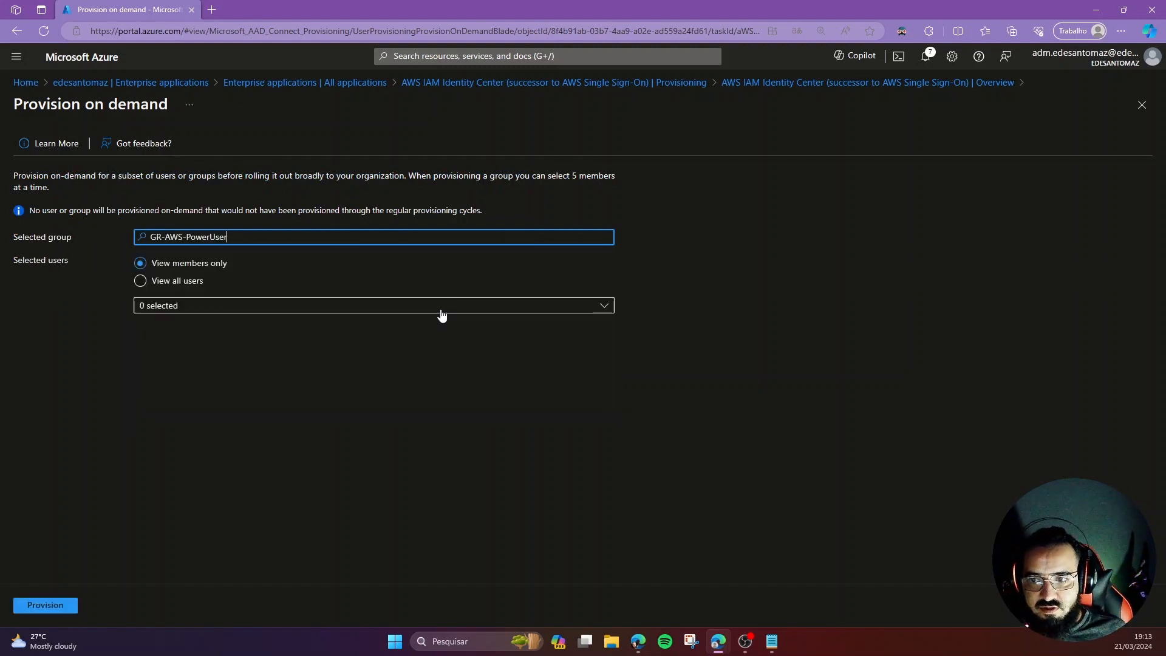
pyautogui.click(197, 309)
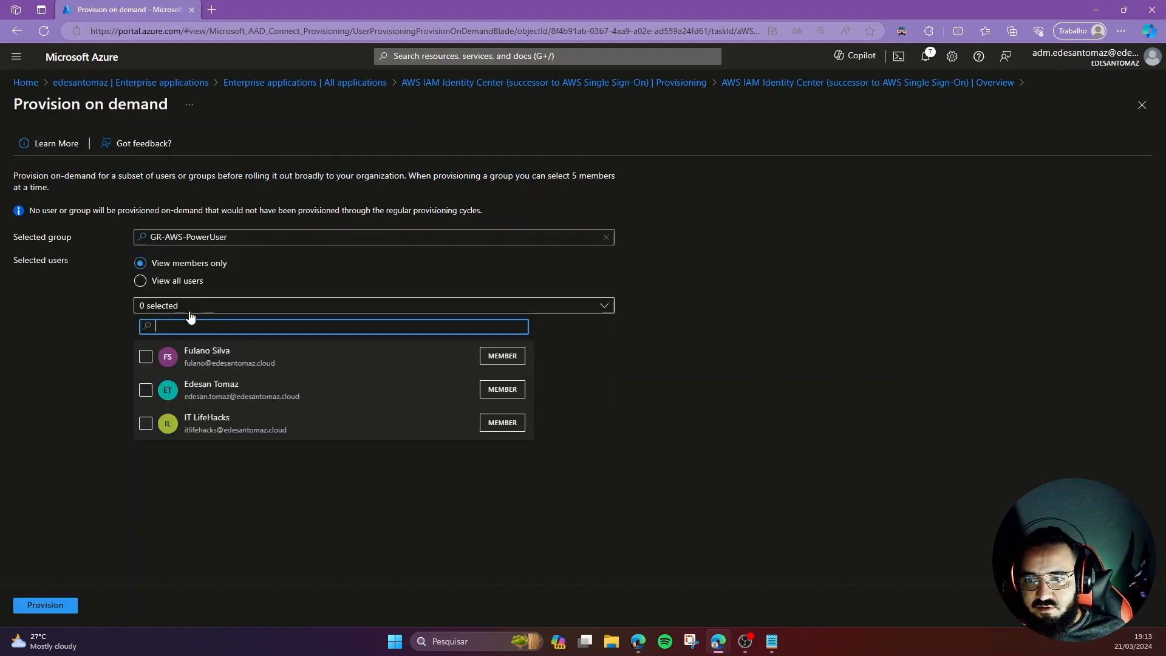
pyautogui.click(145, 358)
pyautogui.click(146, 391)
pyautogui.click(146, 424)
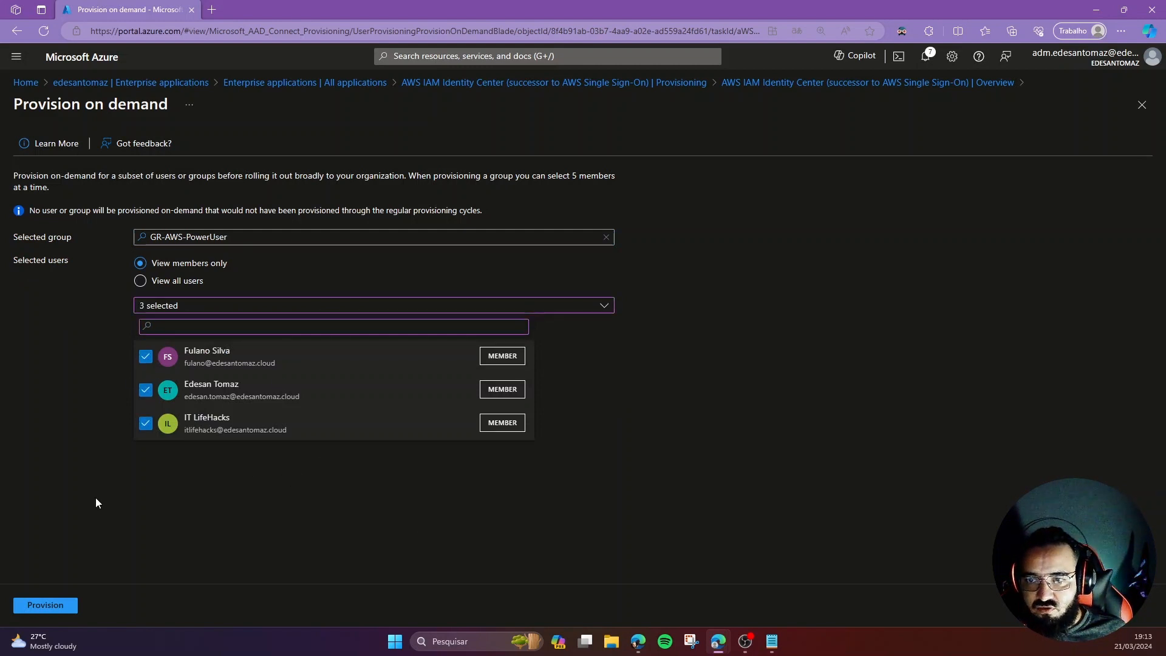
# Provision the GR-AWS-PowerUser group with the selected members and review its group membership and user operations
pyautogui.click(46, 606)
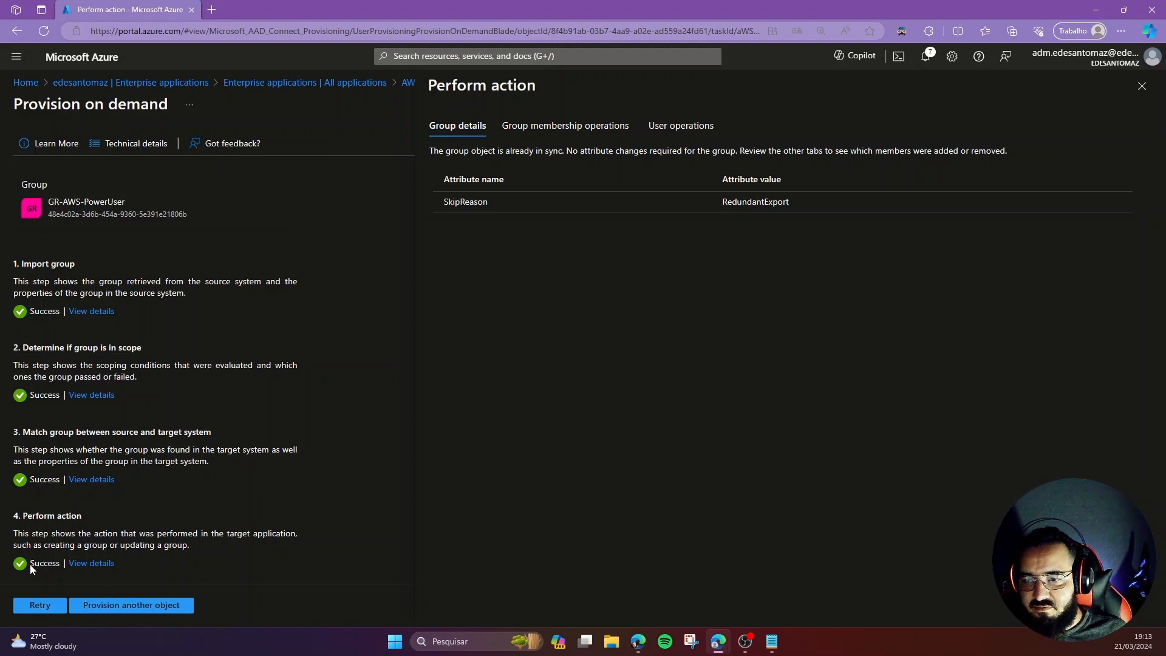
pyautogui.click(556, 127)
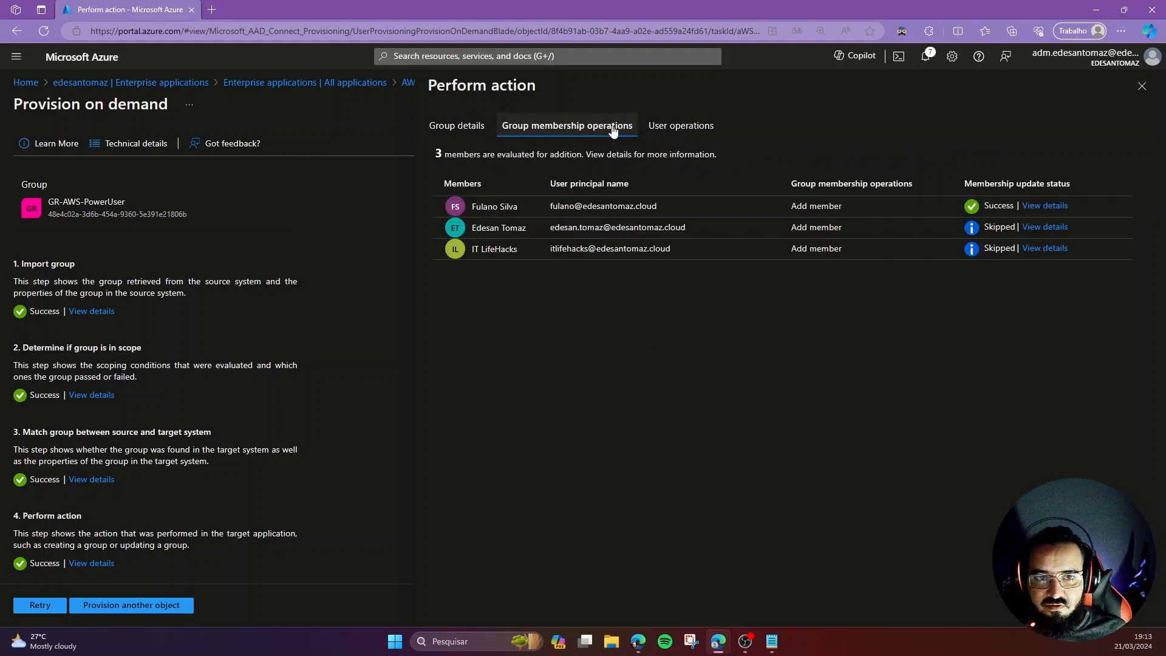
pyautogui.click(687, 129)
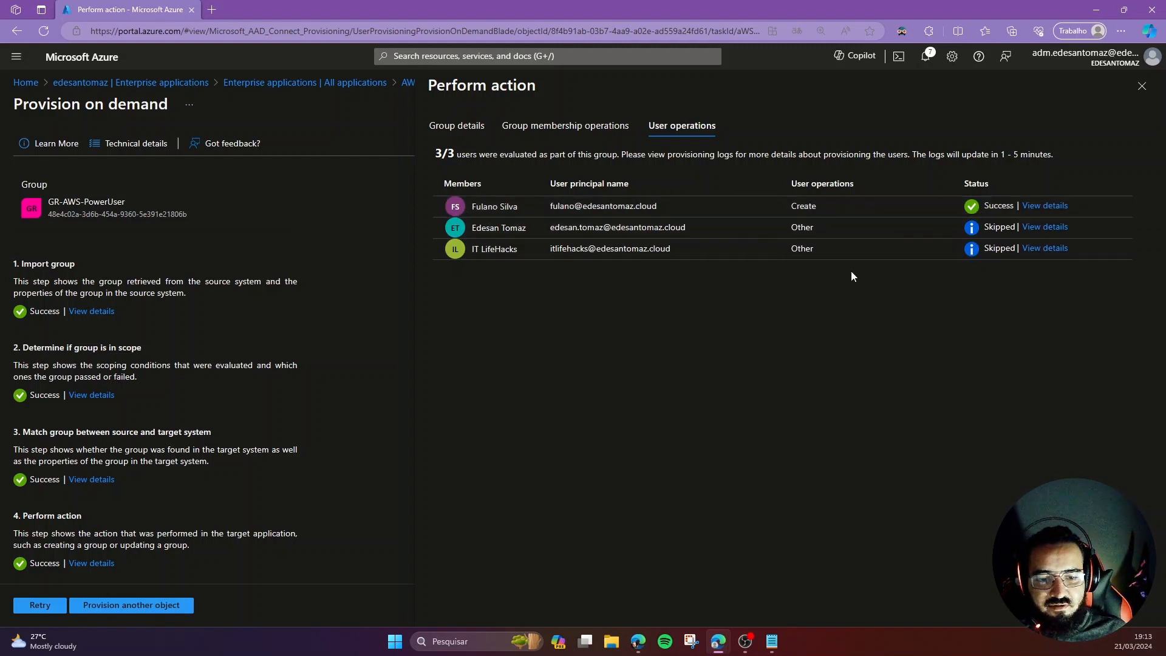
# Switch to the AWS IAM Identity Center console and refresh its users list
pyautogui.moveTo(637, 641)
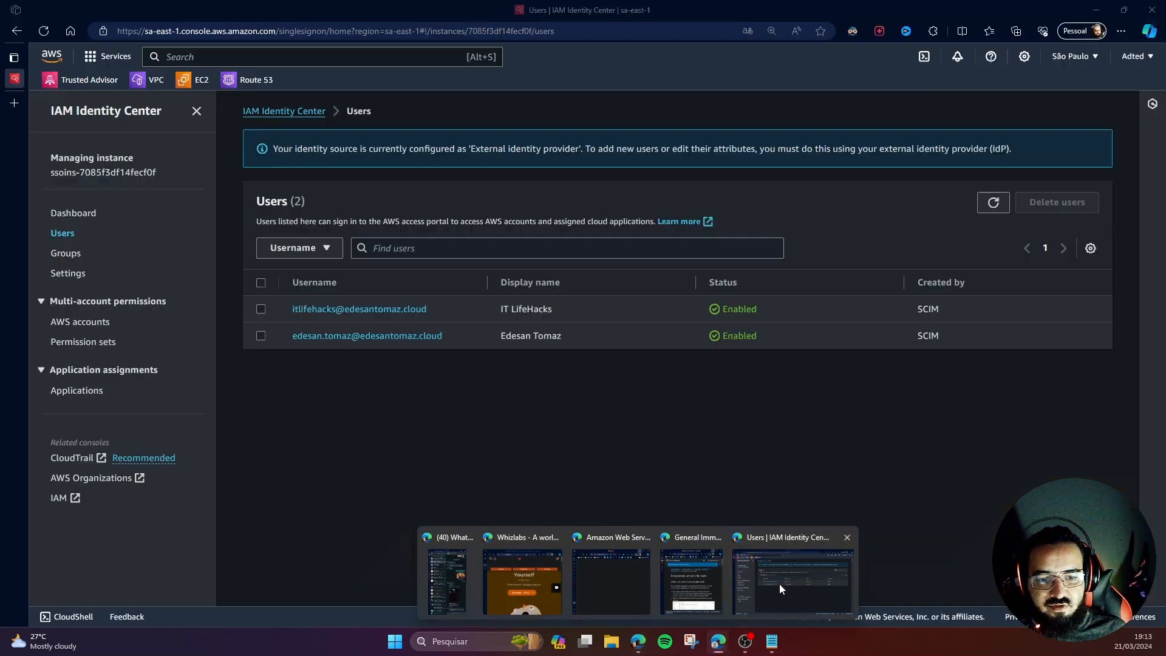
pyautogui.click(778, 584)
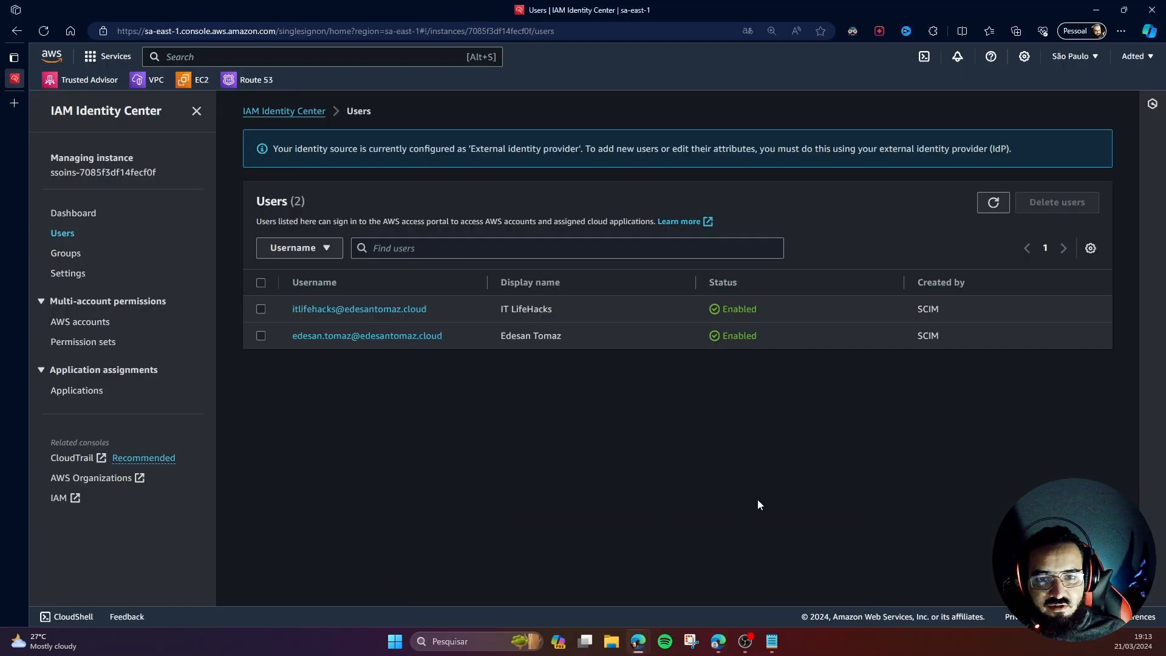
pyautogui.click(995, 203)
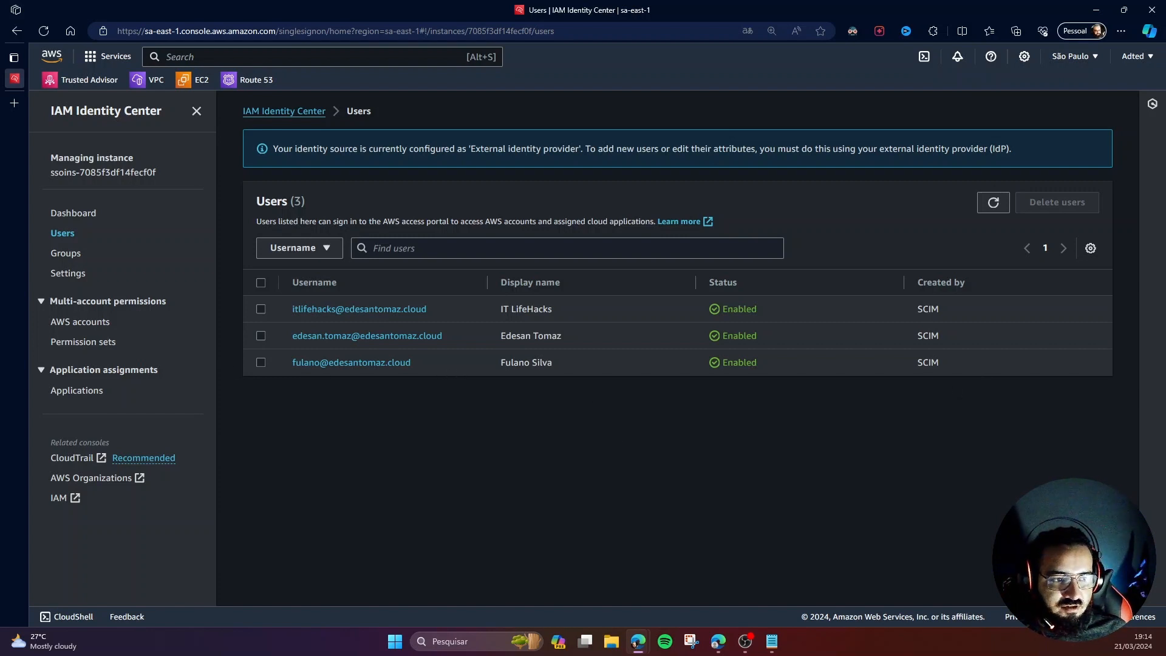
# In the InPrivate browser window, sign the previous user out of the AWS console and access portal, closing both pages
pyautogui.hotkey('alt', 'Tab')
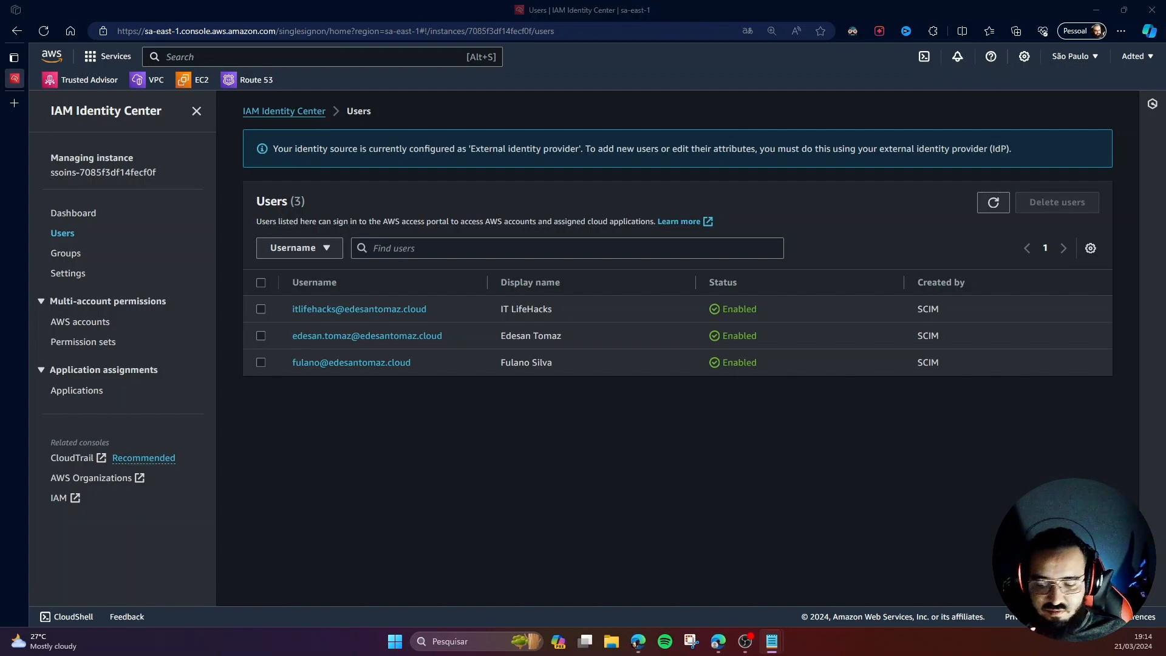
pyautogui.moveTo(719, 641)
pyautogui.click(786, 574)
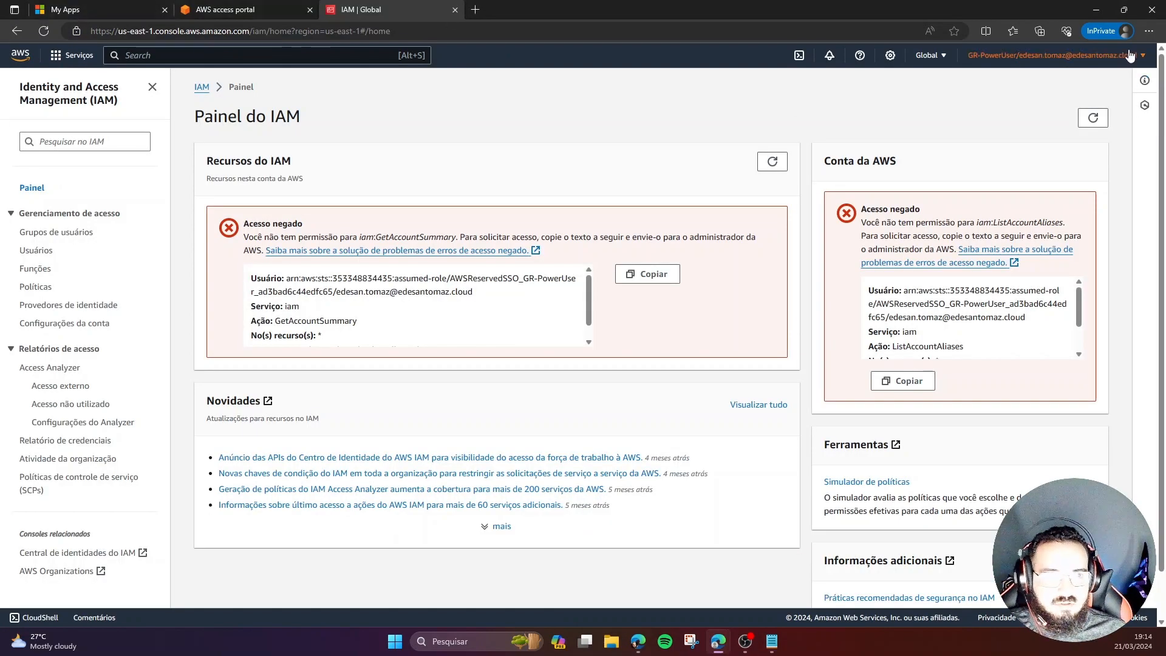
pyautogui.click(1053, 56)
pyautogui.click(1106, 260)
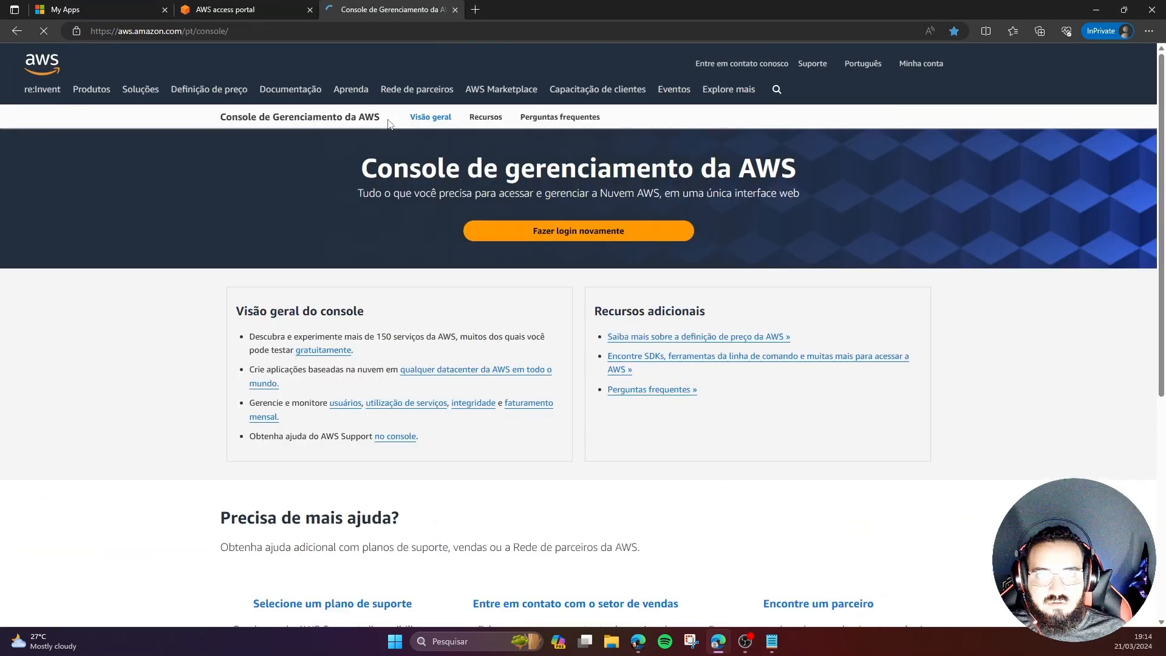
pyautogui.click(455, 9)
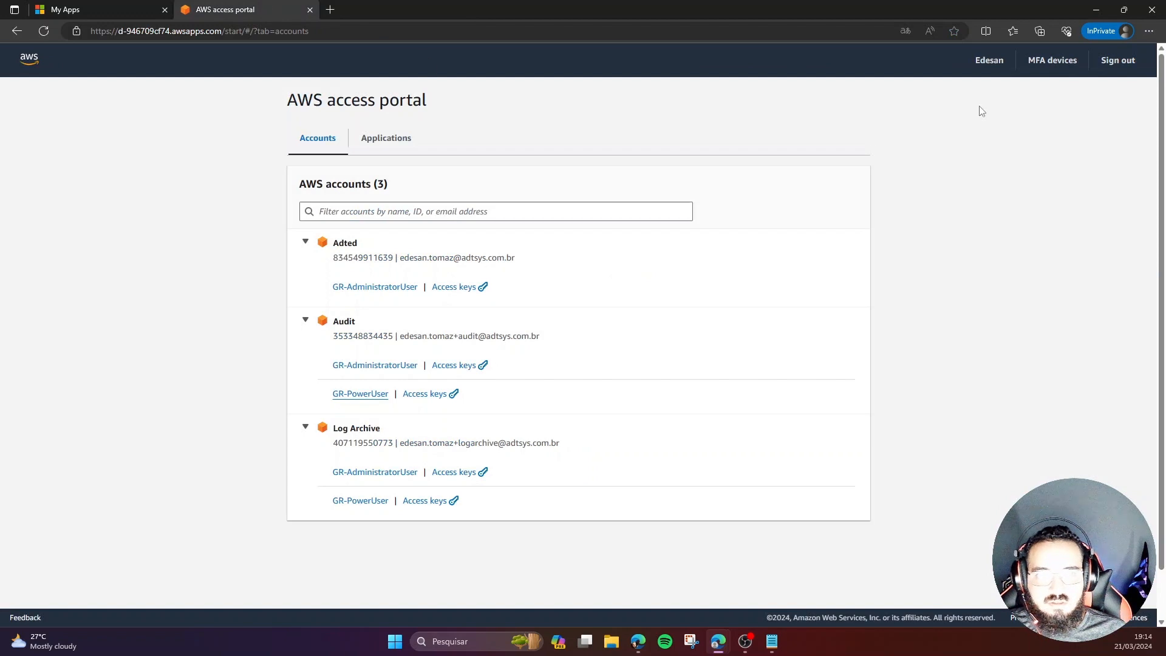
pyautogui.click(1115, 61)
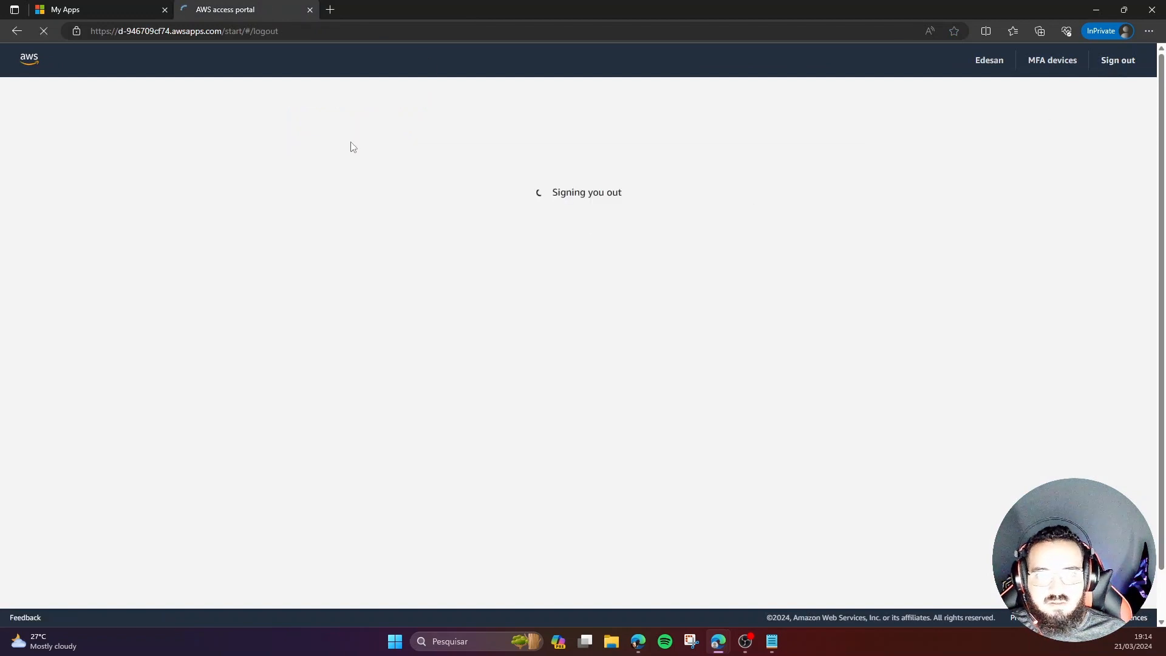
pyautogui.click(310, 9)
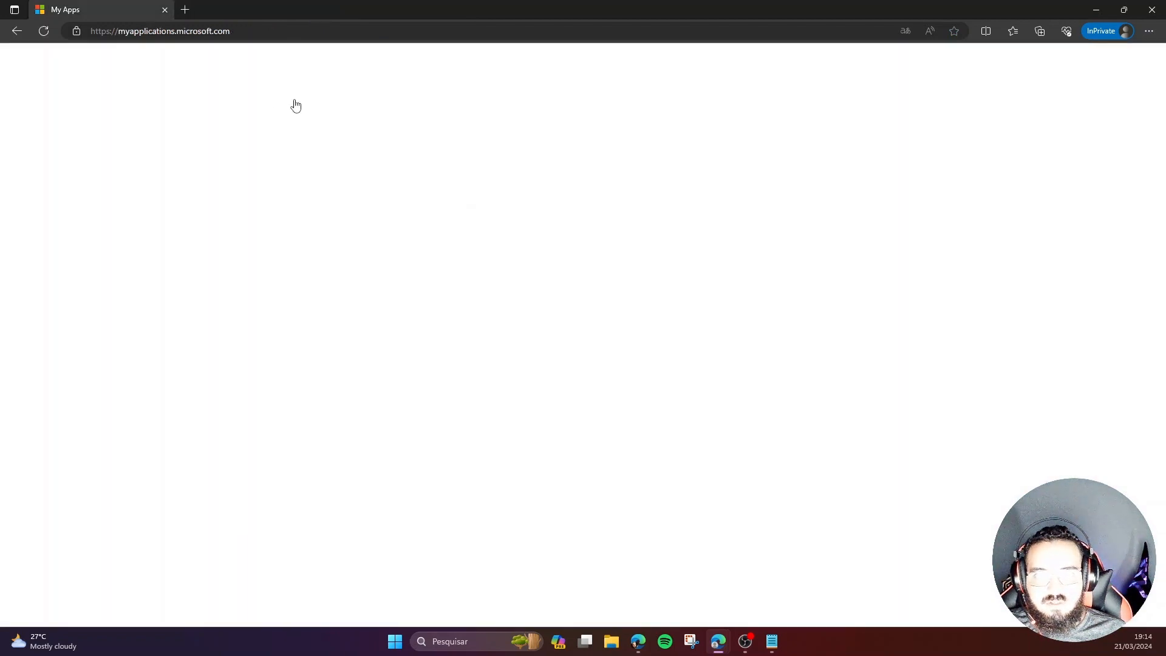
# Start signing in to My Apps with a different account, submitting the new user's e-mail address
pyautogui.click(1141, 58)
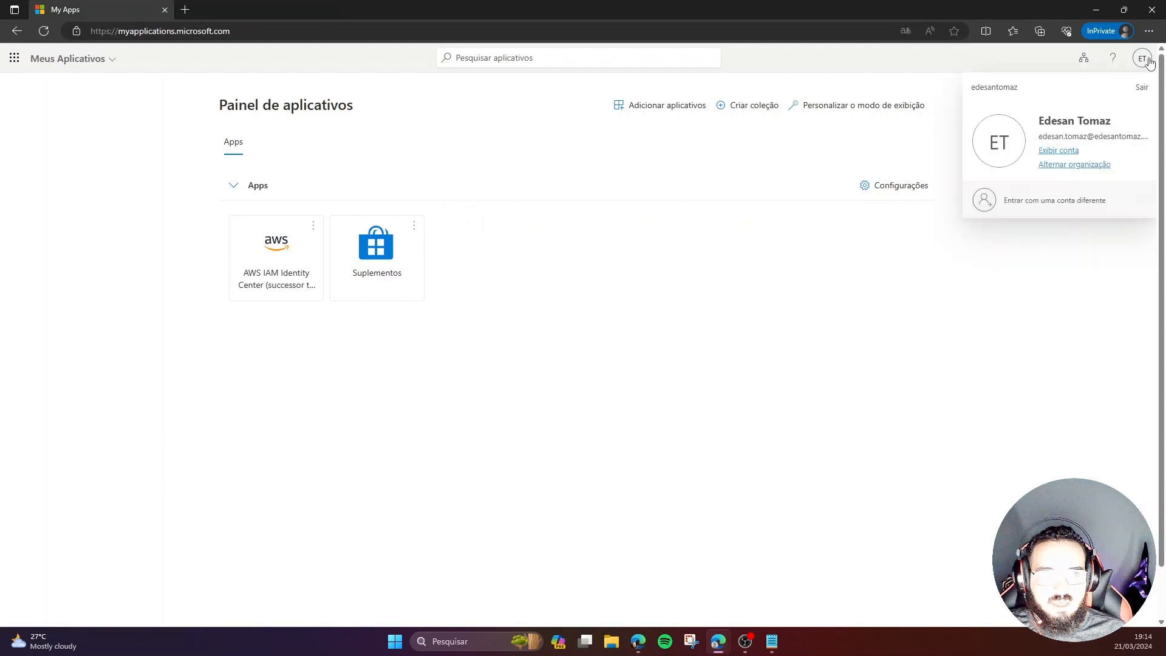
pyautogui.click(1037, 238)
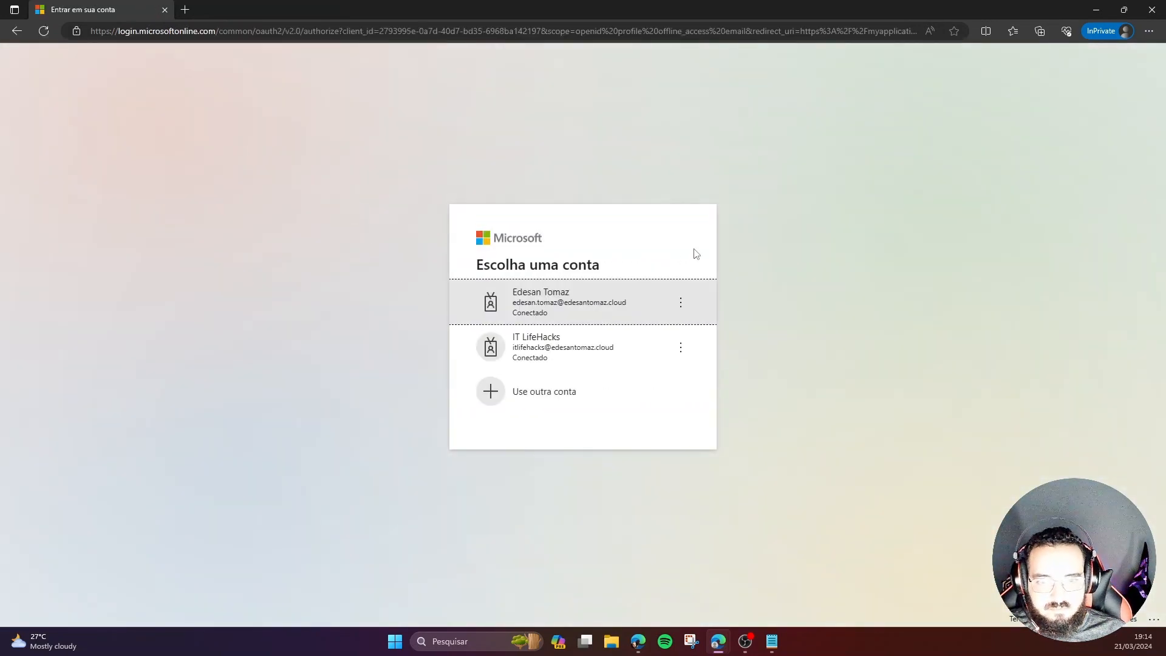
pyautogui.click(541, 394)
pyautogui.click(558, 299)
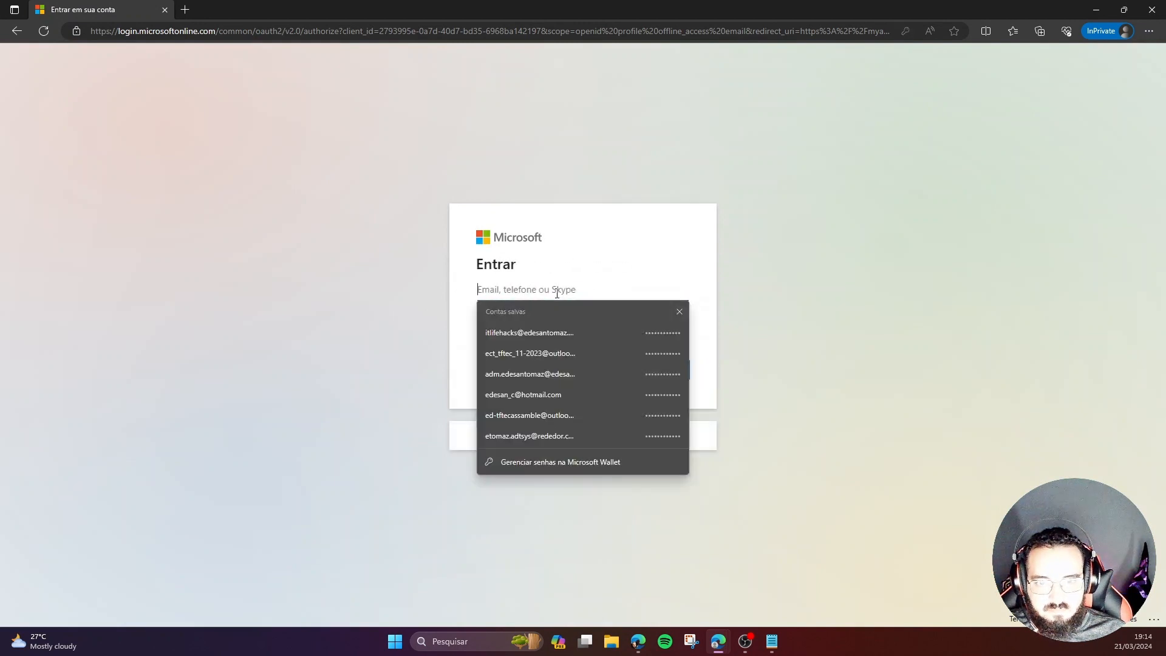
pyautogui.hotkey('ctrl', 'v')
pyautogui.click(699, 289)
pyautogui.click(681, 369)
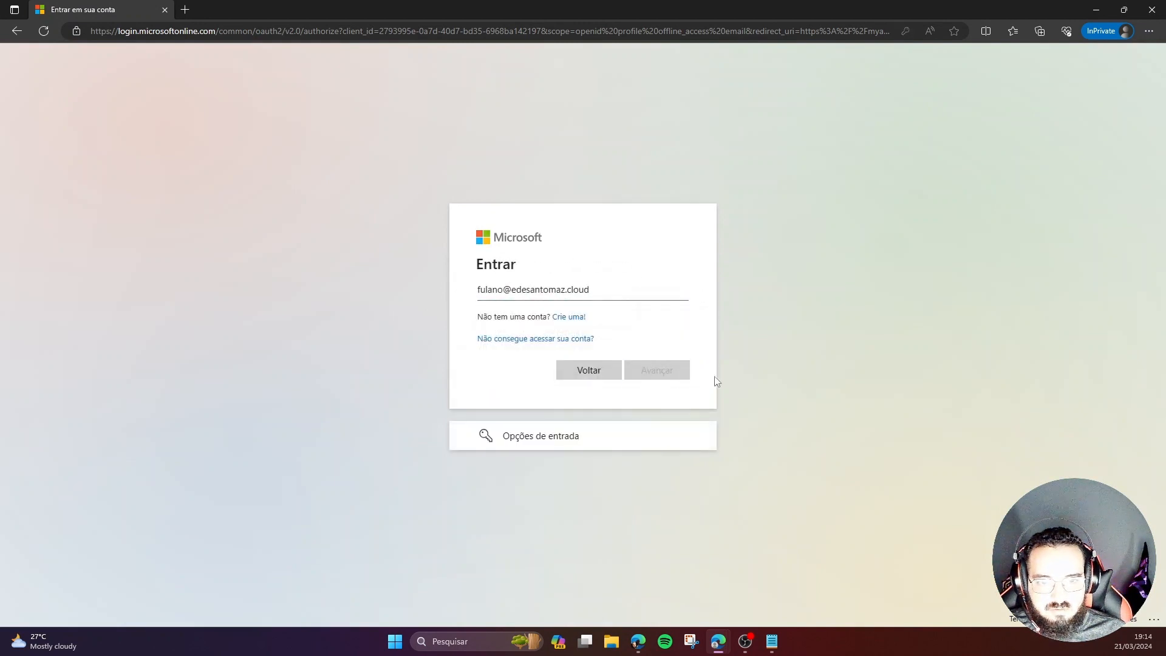
# Enter the new user's temporary password, set and confirm a new account password, and complete the sign-in
pyautogui.hotkey('alt', 'Tab')
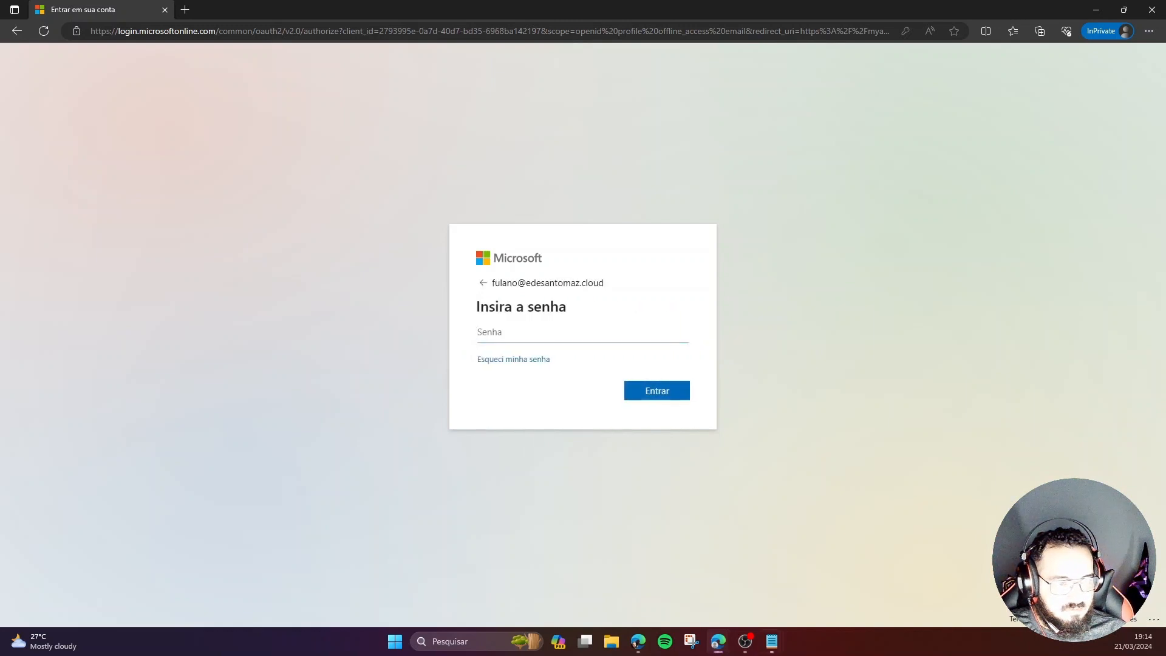
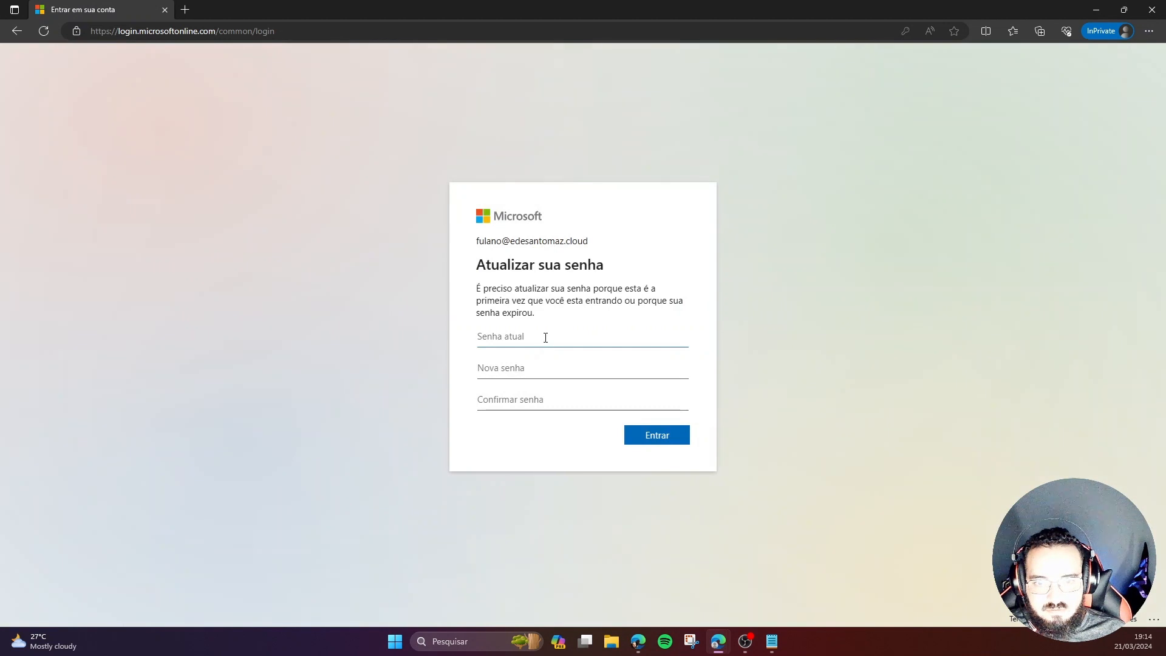
pyautogui.click(546, 336)
pyautogui.hotkey('ctrl', 'v')
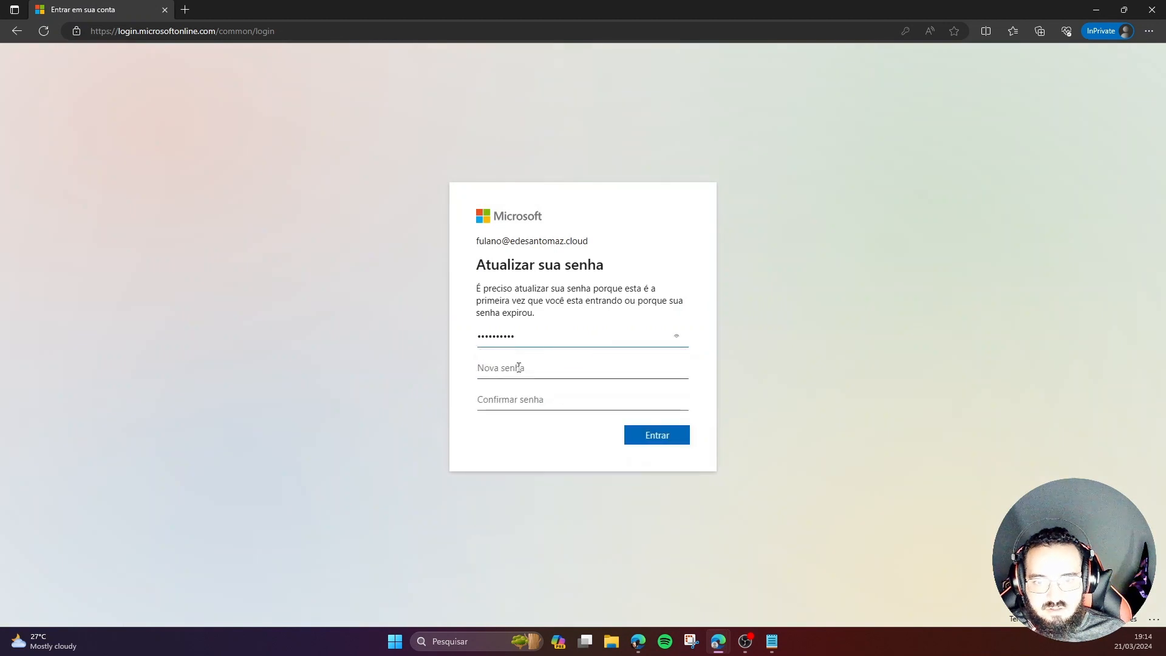
pyautogui.click(518, 367)
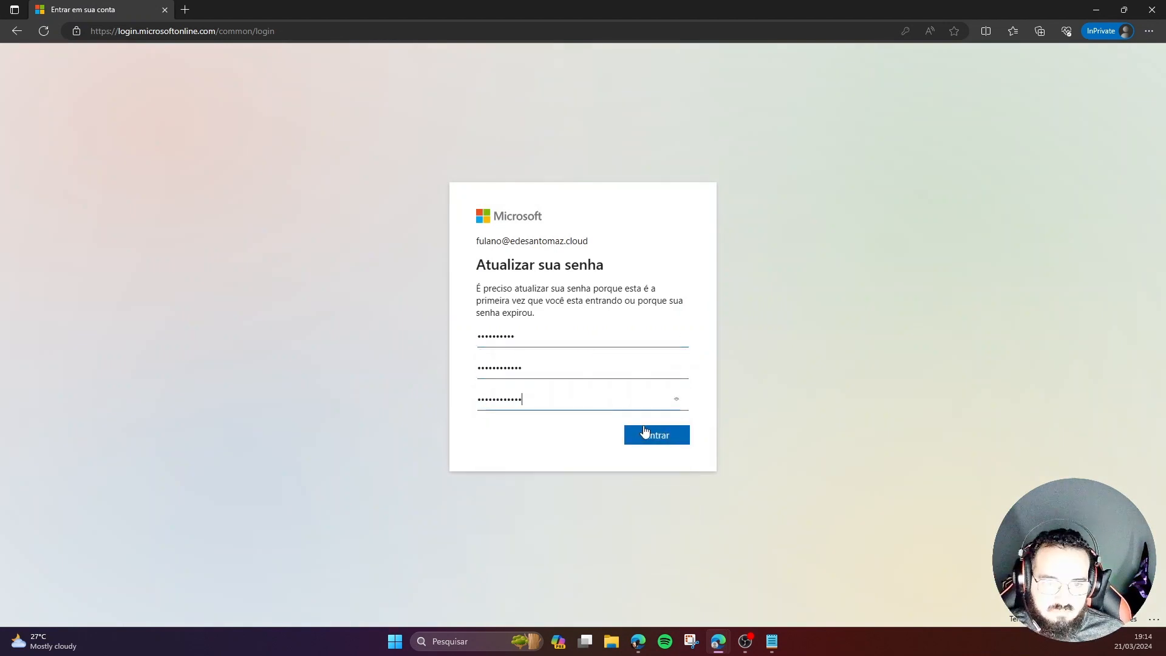
pyautogui.click(646, 435)
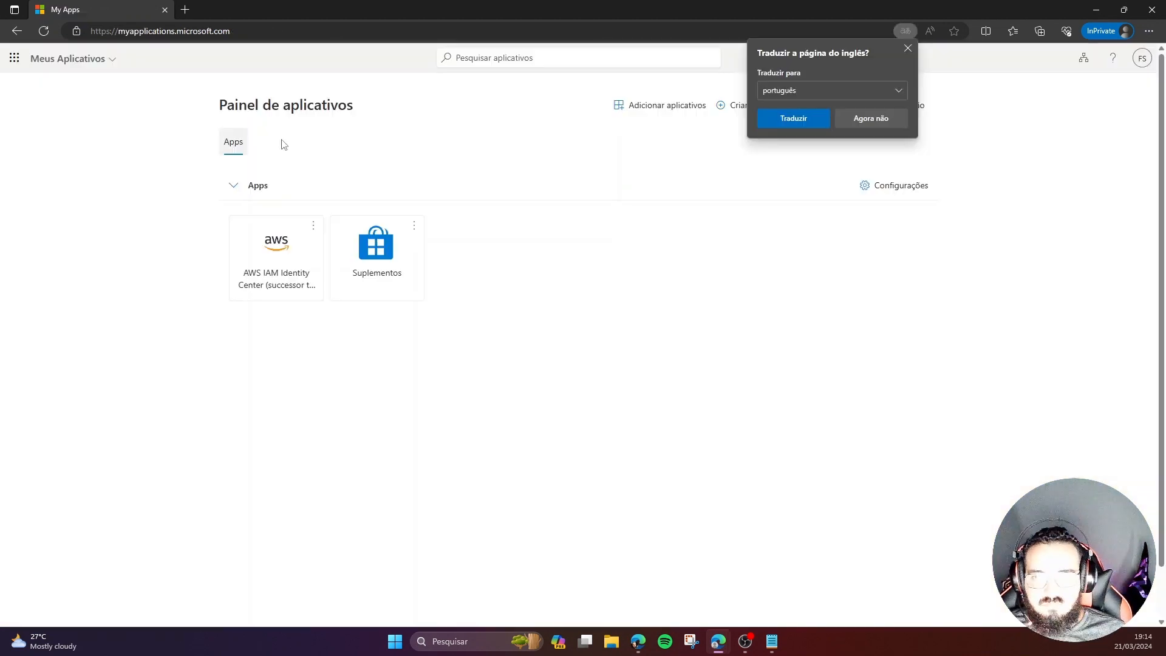
# Check the signed-in account in My Apps and launch AWS IAM Identity Center with the new user's account
pyautogui.click(1140, 60)
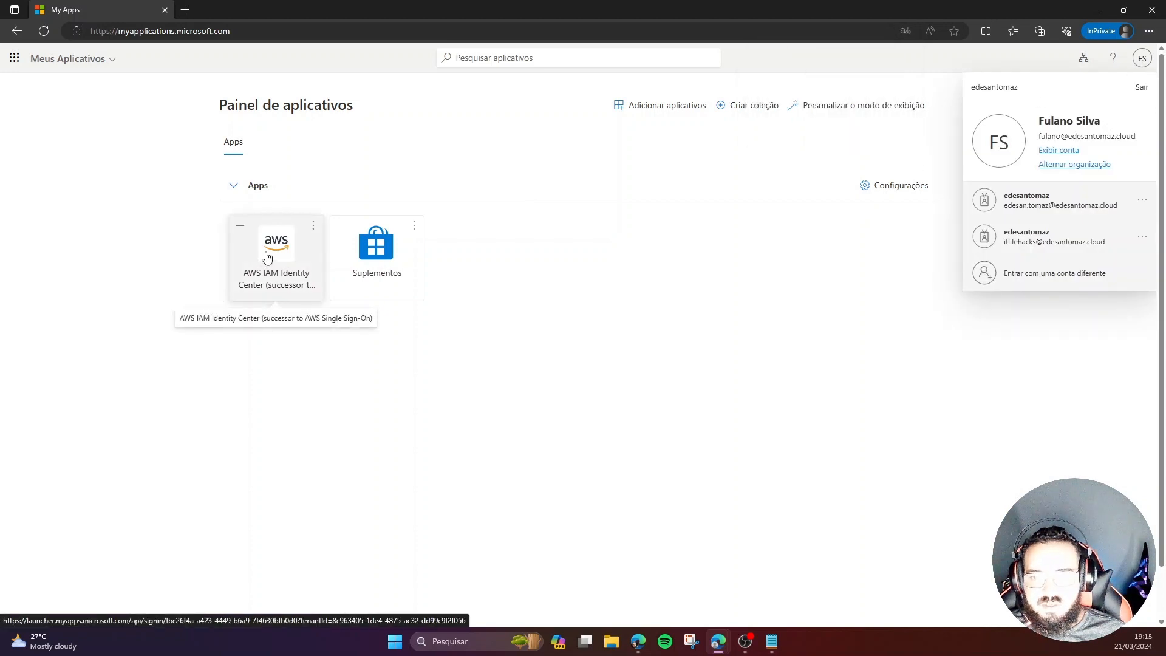
pyautogui.click(267, 257)
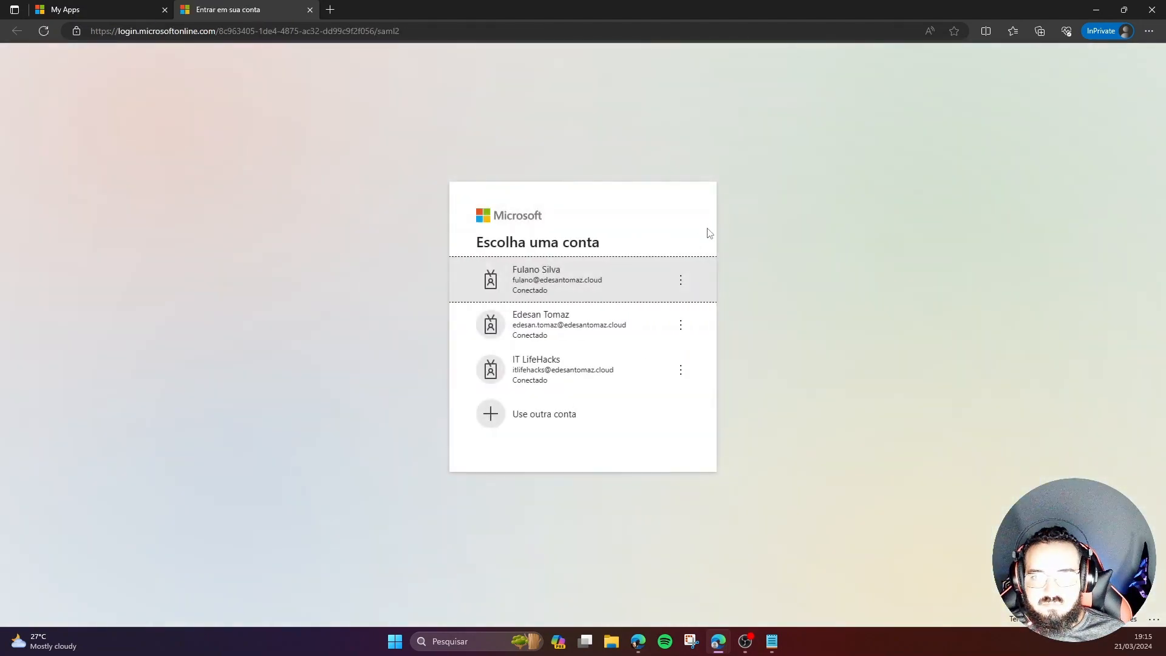
pyautogui.click(562, 285)
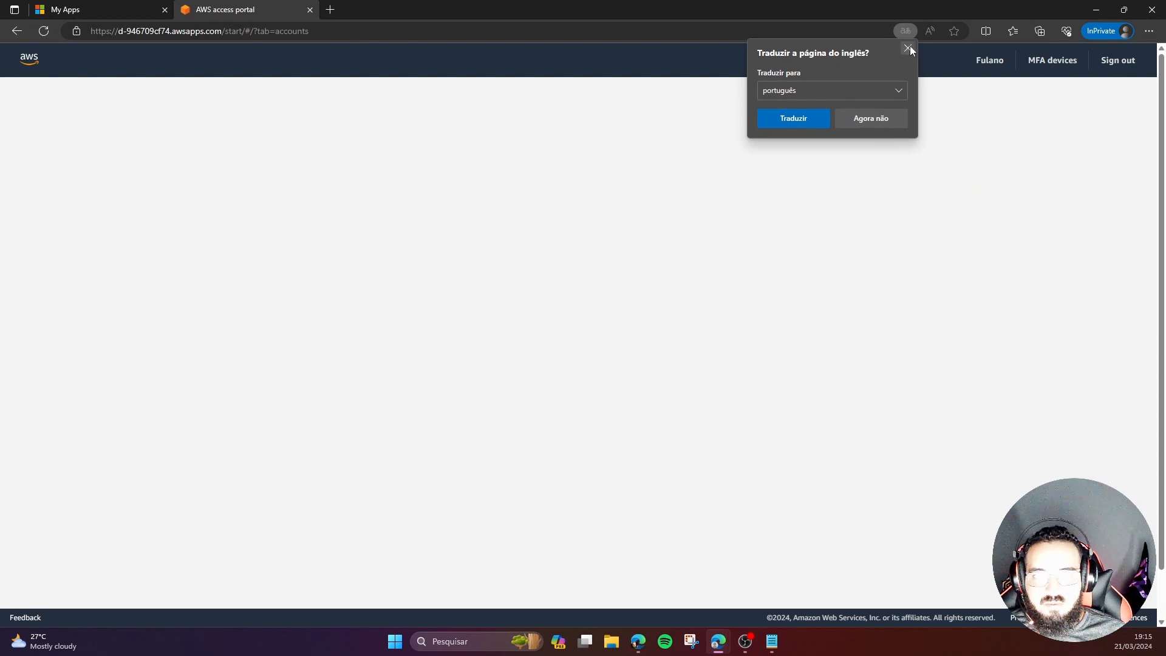
# Dismiss the translation offer and expand the Audit and Log Archive accounts to view their permission sets
pyautogui.click(908, 48)
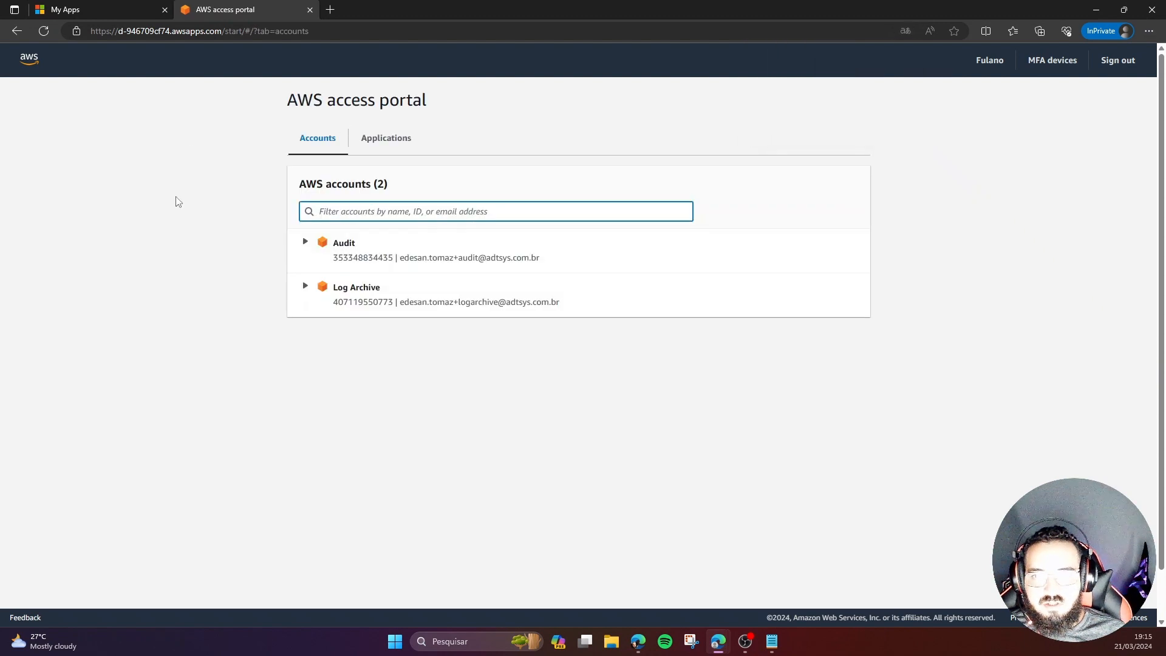
pyautogui.click(305, 242)
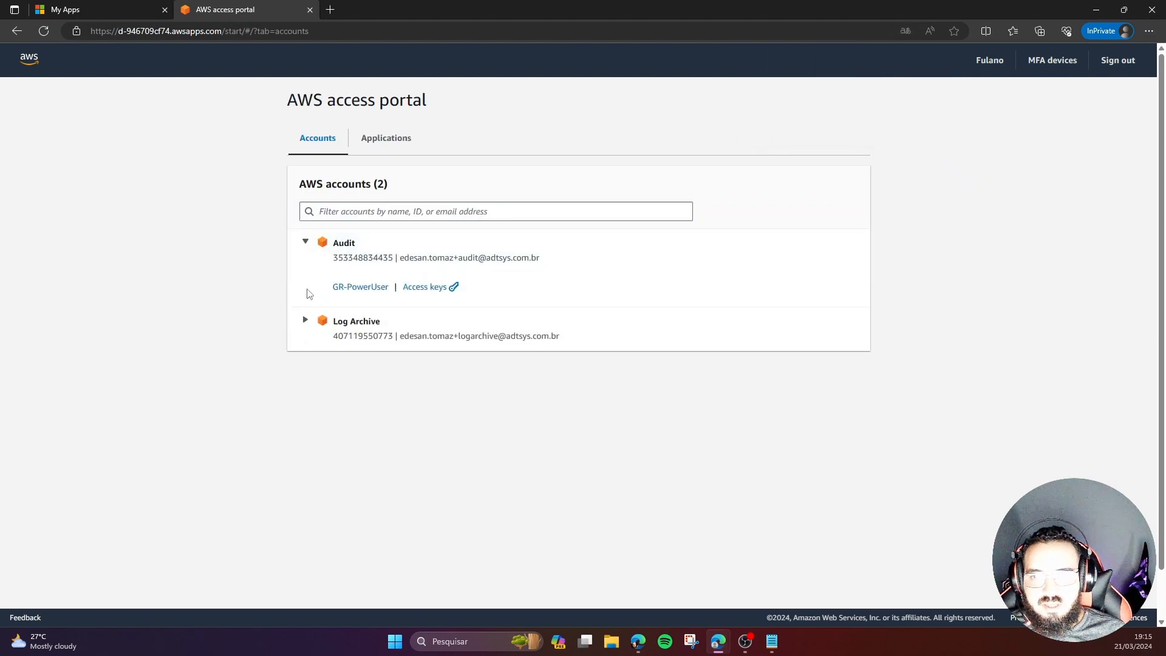
pyautogui.click(308, 328)
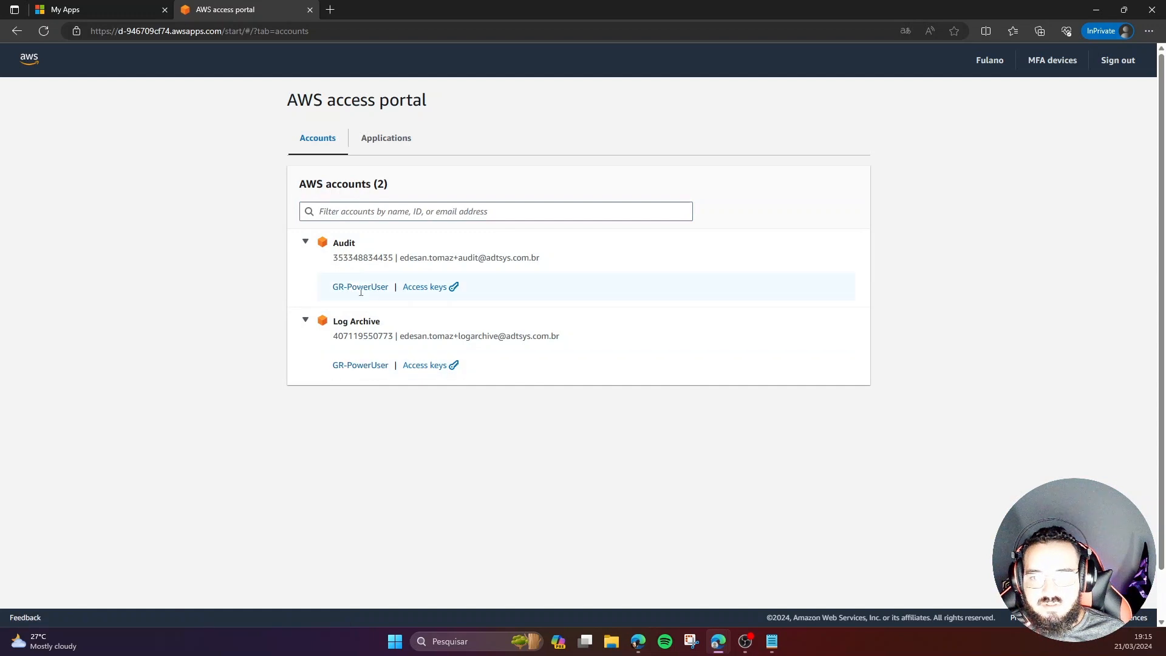